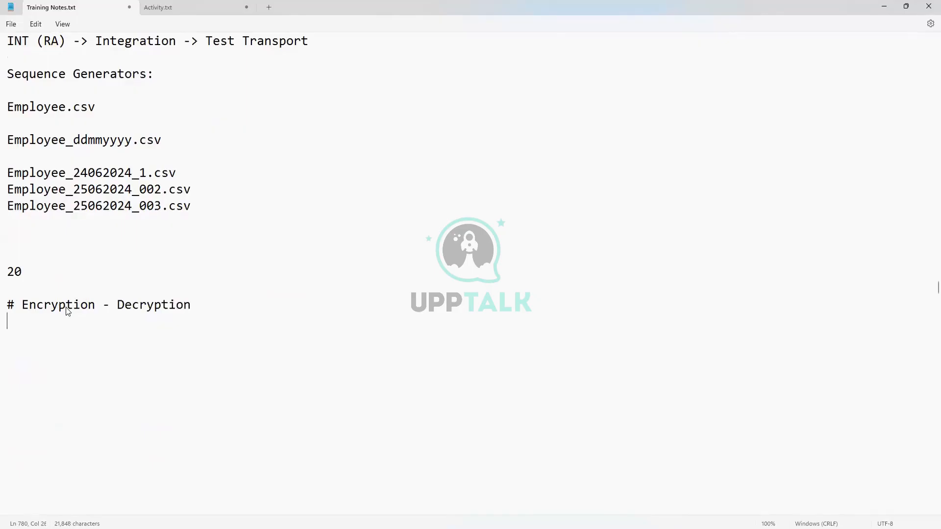
- Start a new line under the Encryption - Decryption heading reading 'WD [Employee.csv]'
{"action": "key", "text": "Return"}
{"action": "key", "text": "Return"}
{"action": "type", "text": "WD"}
{"action": "type", "text": " 90"}
{"action": "key", "text": "BackSpace"}
{"action": "key", "text": "BackSpace"}
{"action": "type", "text": "p["}
{"action": "key", "text": "BackSpace"}
{"action": "key", "text": "BackSpace"}
{"action": "type", "text": "[]"}
{"action": "key", "text": "Left"}
{"action": "type", "text": "Employee"}
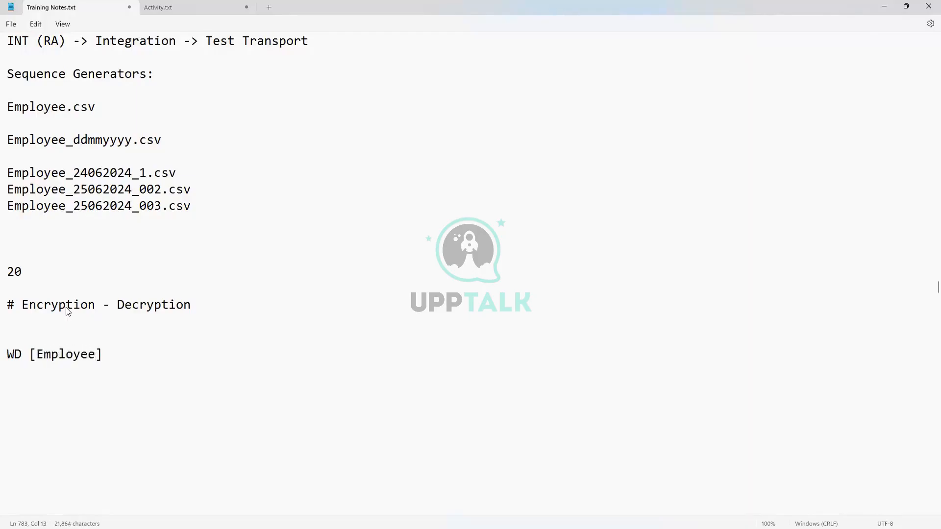
{"action": "type", "text": ".csv"}
{"action": "key", "text": "BackSpace"}
{"action": "key", "text": "Right"}
- Continue the line with '-> SFTP Server -> Concur System', correcting typos
{"action": "type", "text": "-> SFTP Server "}
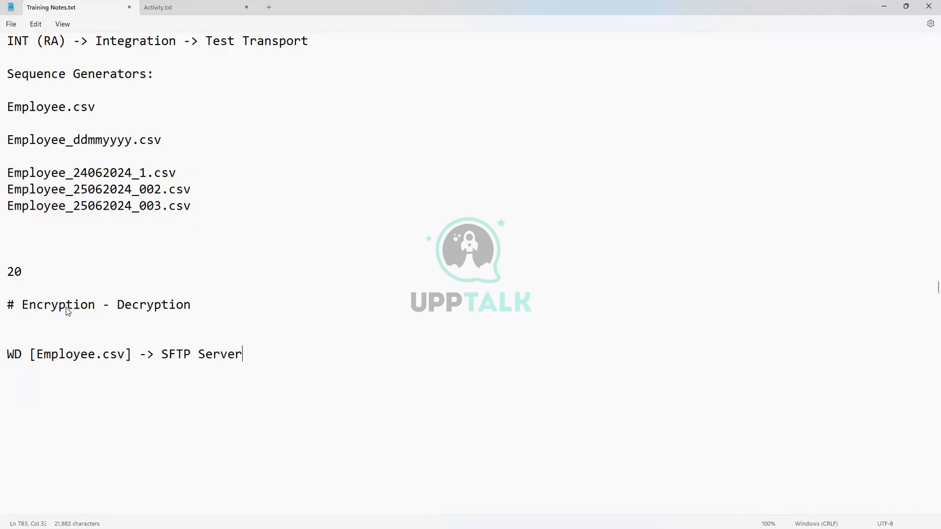
{"action": "type", "text": "="}
{"action": "key", "text": "BackSpace"}
{"action": "type", "text": "-> Concur F"}
{"action": "key", "text": "BackSpace"}
{"action": "type", "text": "Systme"}
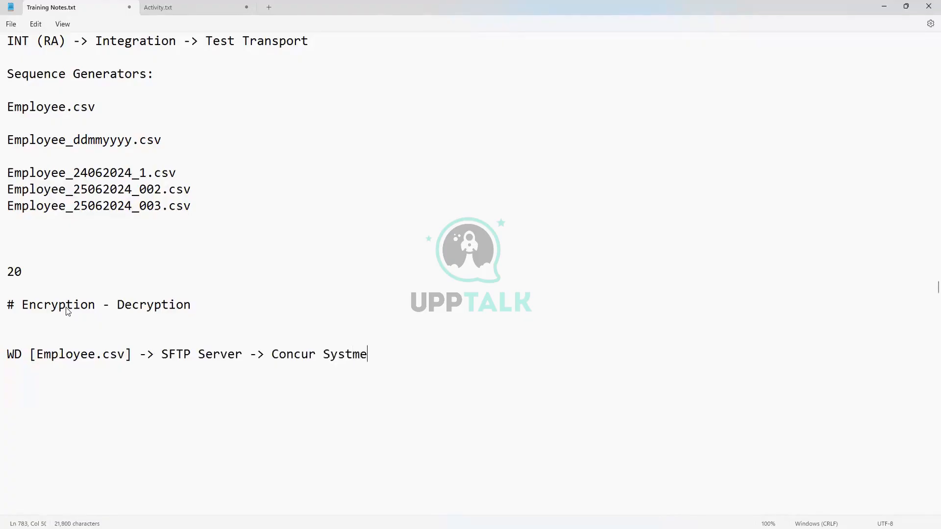
{"action": "key", "text": "BackSpace"}
{"action": "key", "text": "BackSpace"}
{"action": "type", "text": "em"}
- Highlight the WD source, Employee.csv and first arrow of the flow line to explain them
{"action": "scroll", "coordinate": [69, 437], "scroll_direction": "down", "scroll_amount": 2}
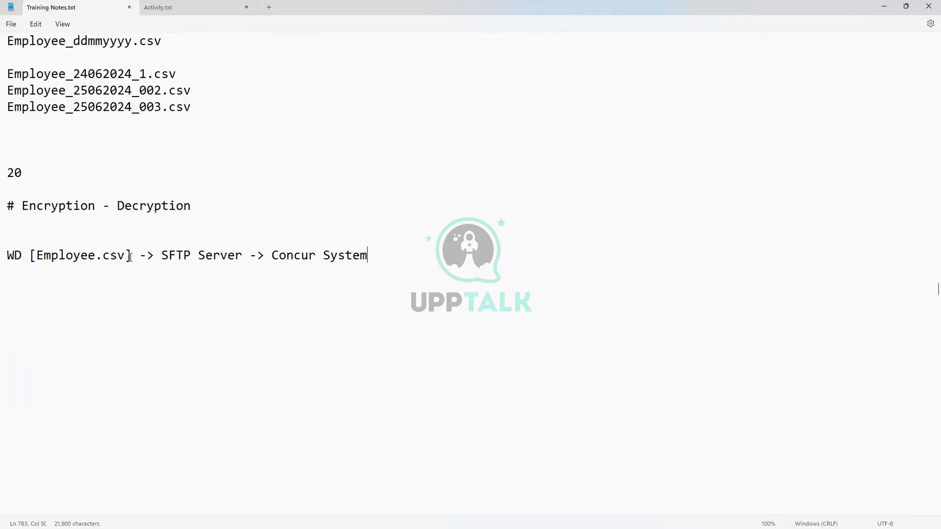
{"action": "mouse_move", "coordinate": [138, 259]}
{"action": "left_mouse_down"}
{"action": "mouse_move", "coordinate": [12, 260]}
{"action": "mouse_move", "coordinate": [132, 255]}
{"action": "left_mouse_up"}
{"action": "left_click", "coordinate": [7, 253]}
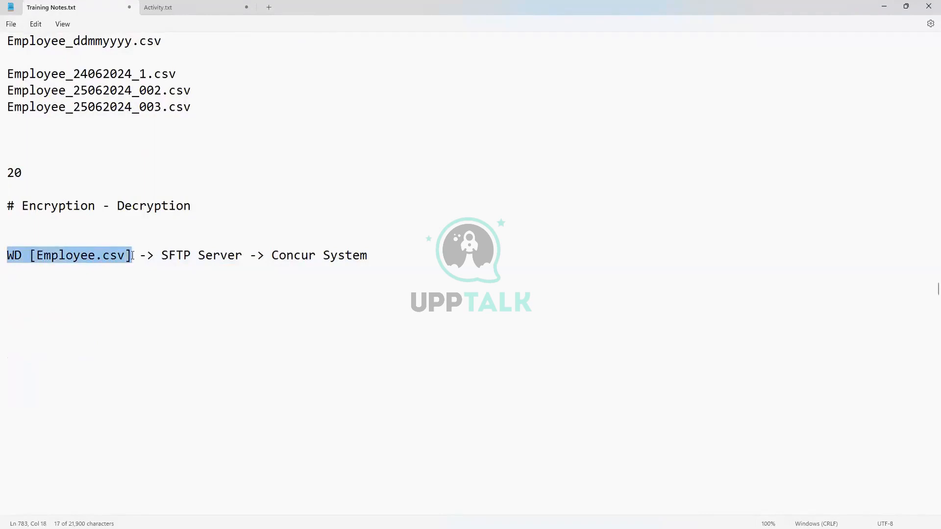
{"action": "left_click", "coordinate": [56, 270]}
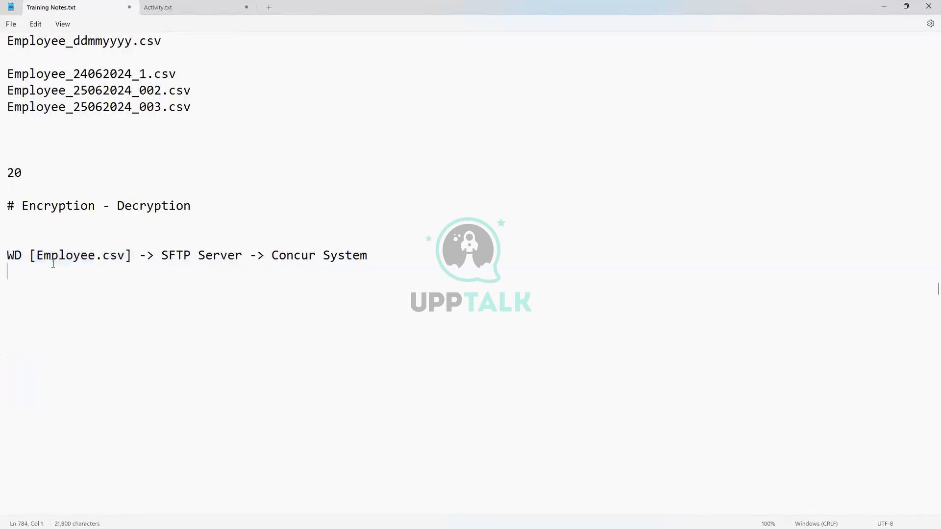
{"action": "left_click_drag", "start_coordinate": [37, 255], "coordinate": [250, 255]}
{"action": "left_click_drag", "start_coordinate": [154, 255], "coordinate": [134, 258]}
{"action": "left_click", "coordinate": [158, 256]}
- Highlight the arrow to SFTP Server and Employee.csv, then add a blank line below the flow
{"action": "left_click_drag", "start_coordinate": [158, 257], "coordinate": [133, 263]}
{"action": "left_click", "coordinate": [158, 259]}
{"action": "left_click_drag", "start_coordinate": [161, 256], "coordinate": [134, 257]}
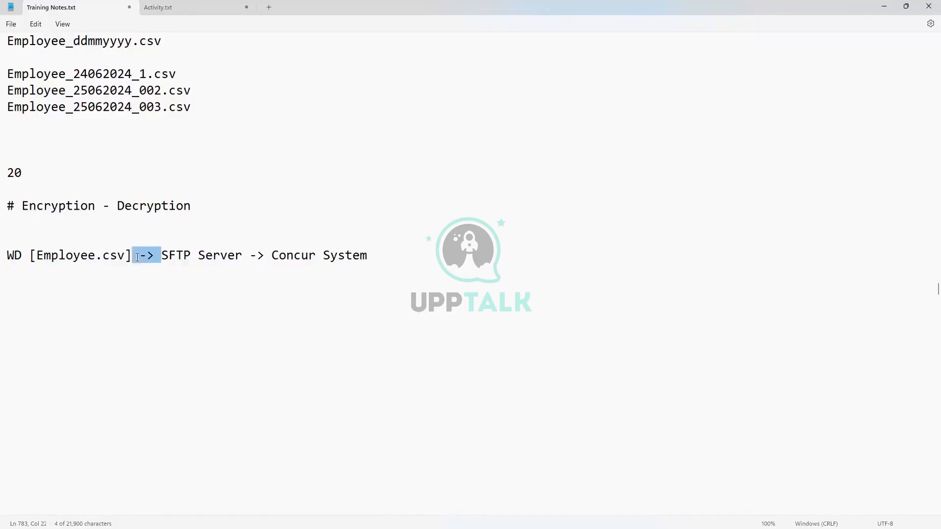
{"action": "left_click", "coordinate": [161, 274]}
{"action": "left_click_drag", "start_coordinate": [125, 256], "coordinate": [42, 261]}
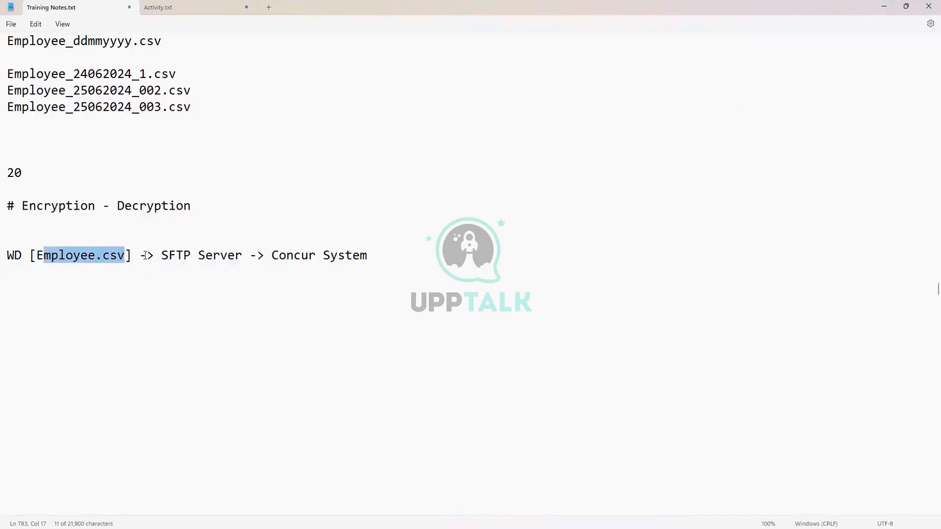
{"action": "left_click", "coordinate": [384, 262]}
{"action": "key", "text": "Return"}
{"action": "key", "text": "Return"}
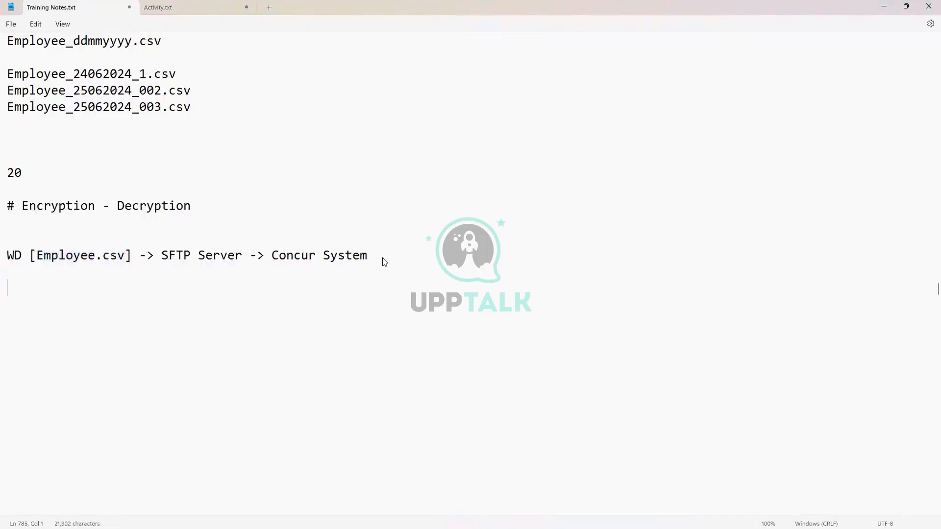
- Type a sample data line, the letter A followed by two sample numbers, below the flow
{"action": "key", "text": "Return"}
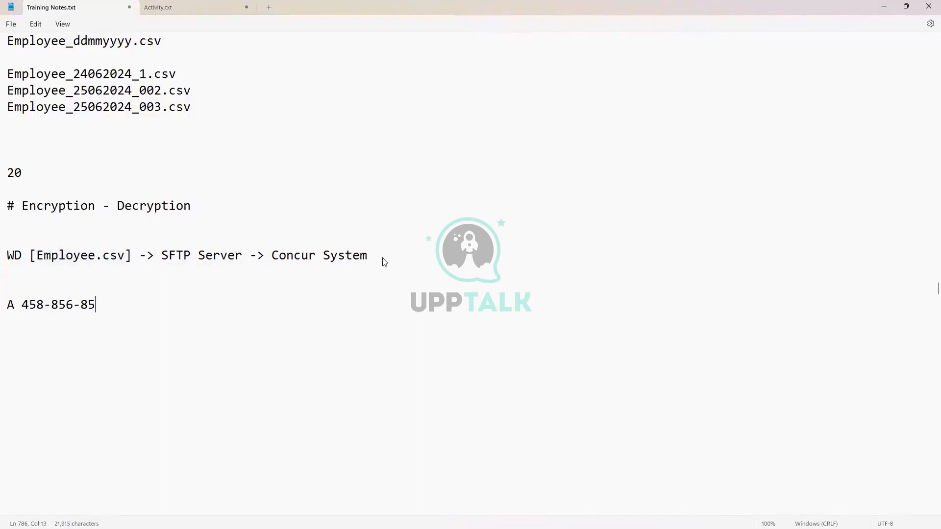
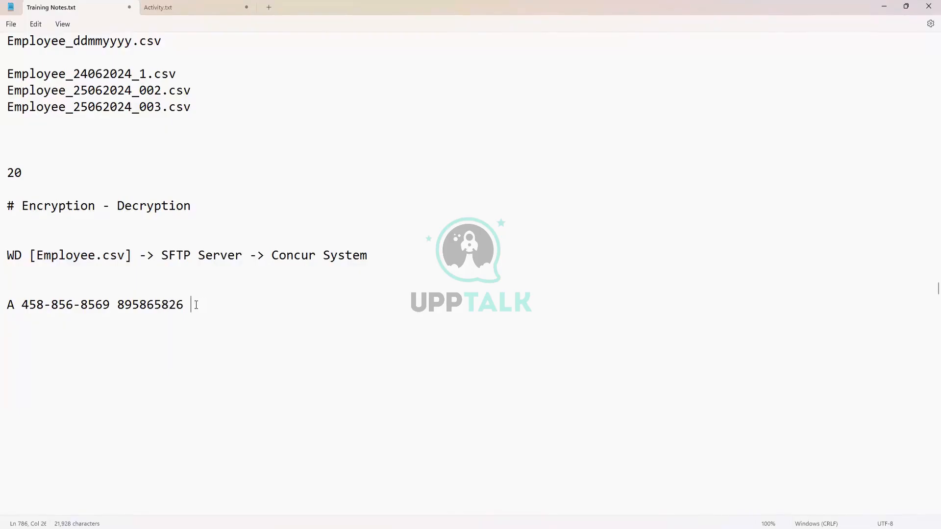
{"action": "left_click_drag", "start_coordinate": [196, 305], "coordinate": [21, 304]}
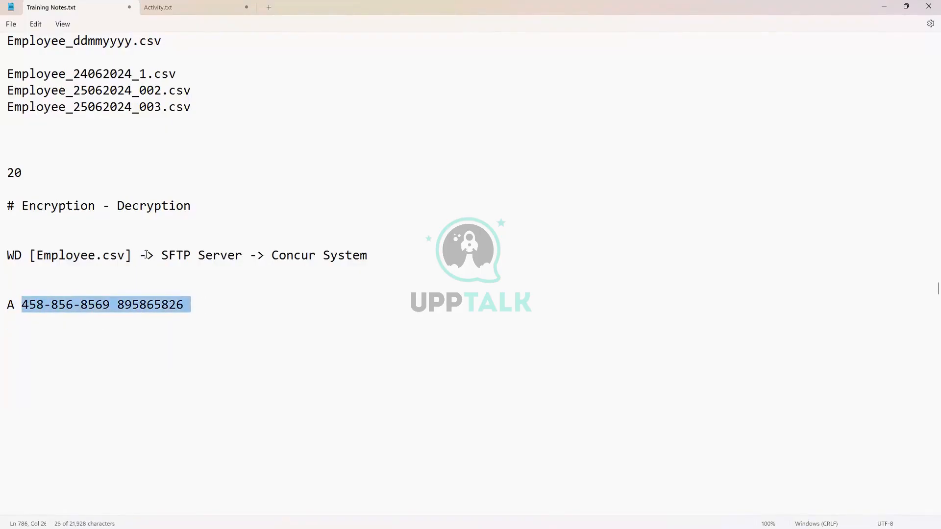
{"action": "left_click_drag", "start_coordinate": [162, 255], "coordinate": [132, 256]}
{"action": "left_click_drag", "start_coordinate": [188, 305], "coordinate": [1, 312]}
- Highlight the sample numbers, the SFTP arrow and the WD [Employee.csv] source to explain them
{"action": "left_click", "coordinate": [103, 309]}
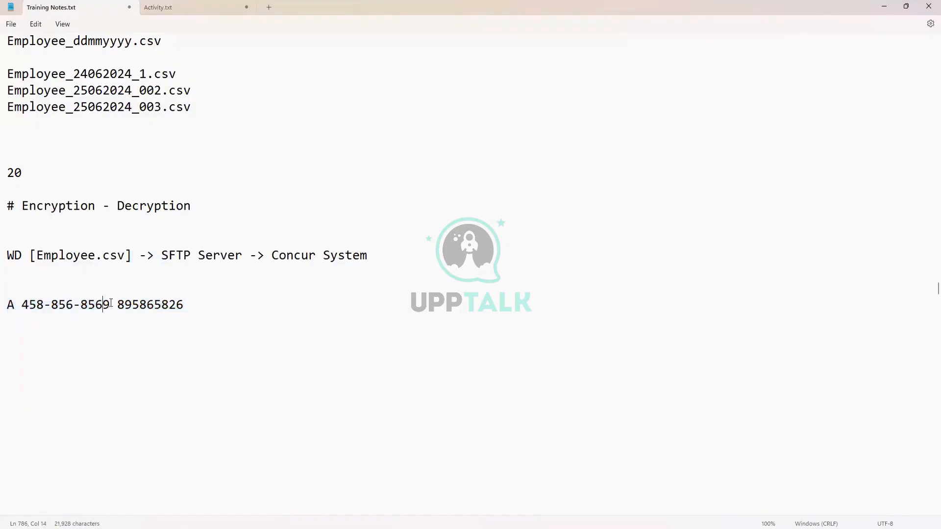
{"action": "left_click_drag", "start_coordinate": [110, 305], "coordinate": [22, 310]}
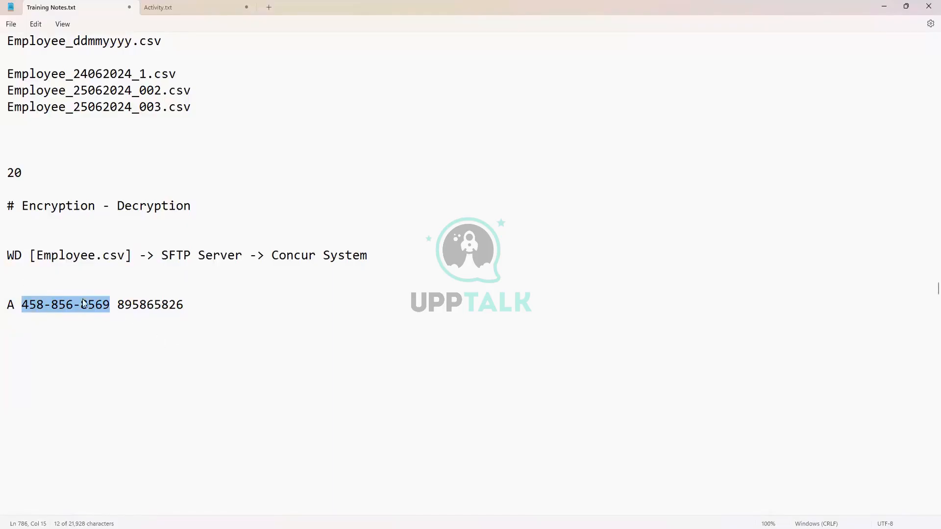
{"action": "left_click", "coordinate": [162, 306]}
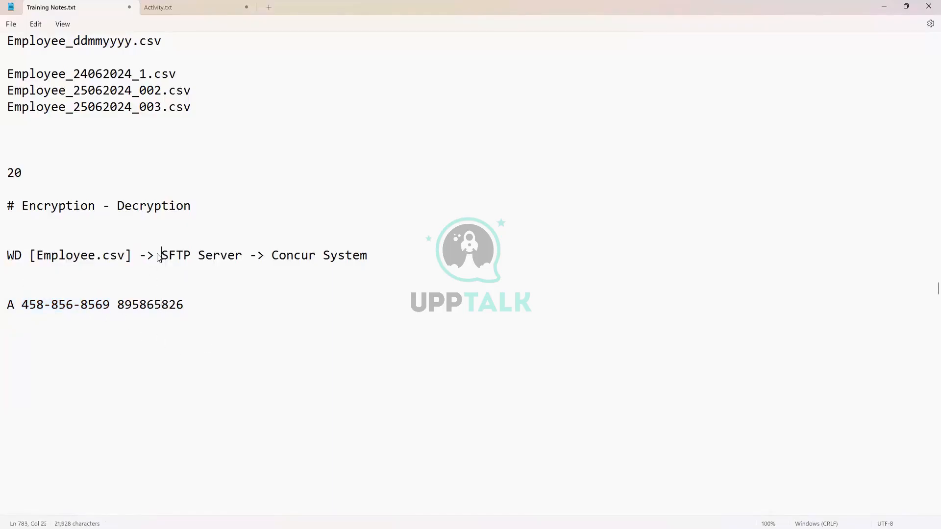
{"action": "left_click_drag", "start_coordinate": [161, 255], "coordinate": [135, 257]}
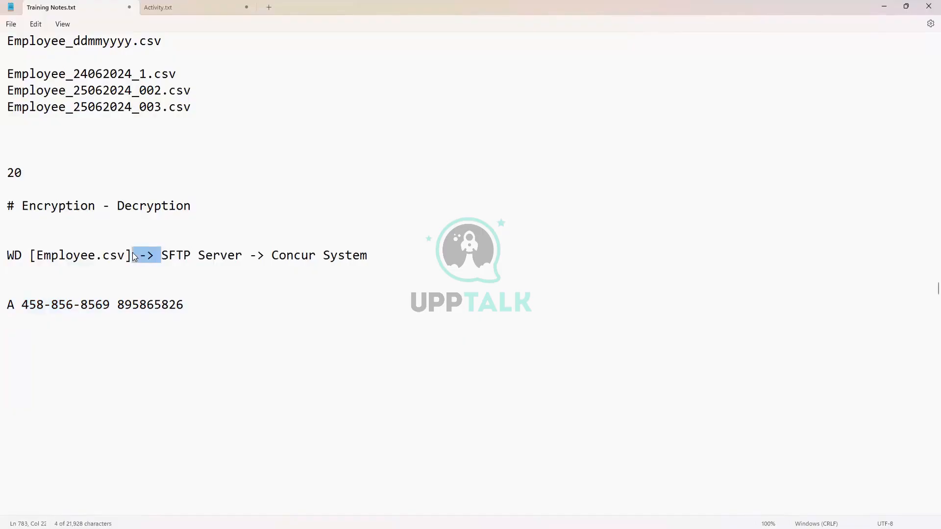
{"action": "left_click", "coordinate": [176, 255]}
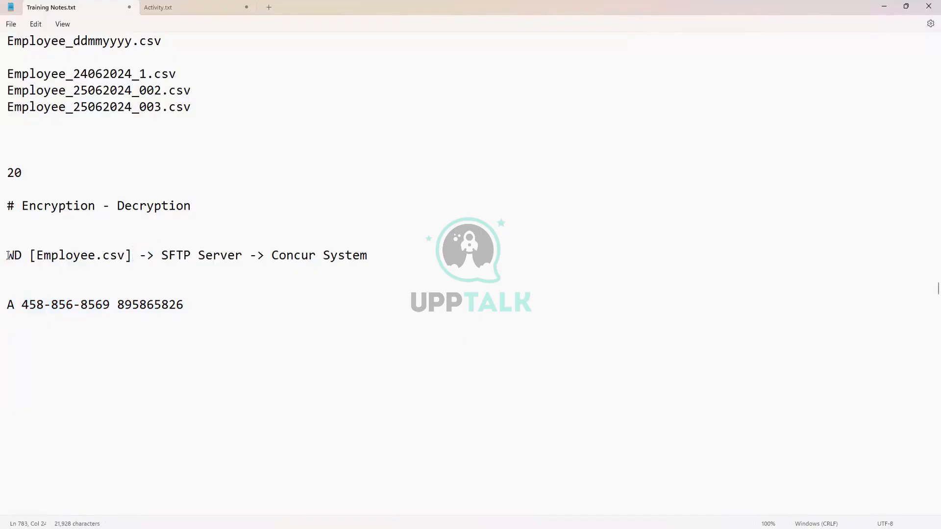
{"action": "left_click_drag", "start_coordinate": [7, 255], "coordinate": [133, 262]}
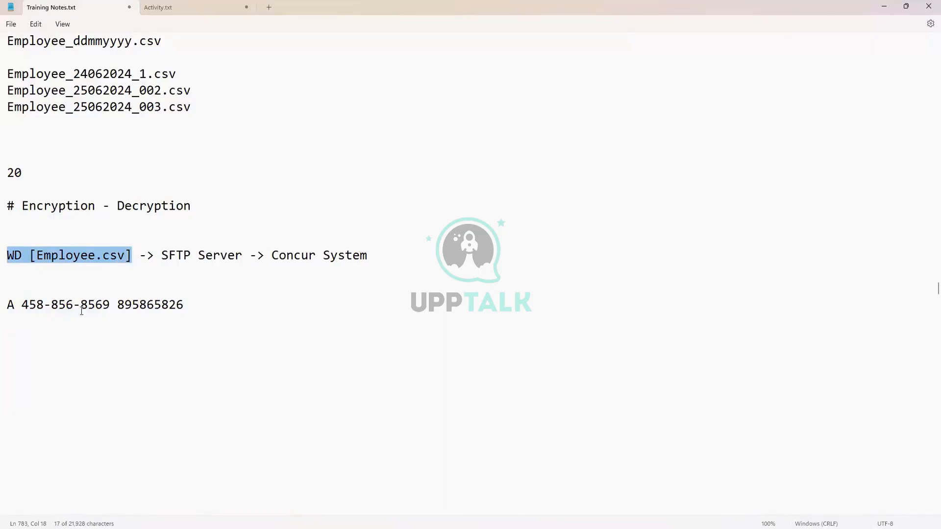
{"action": "triple_click", "coordinate": [7, 310]}
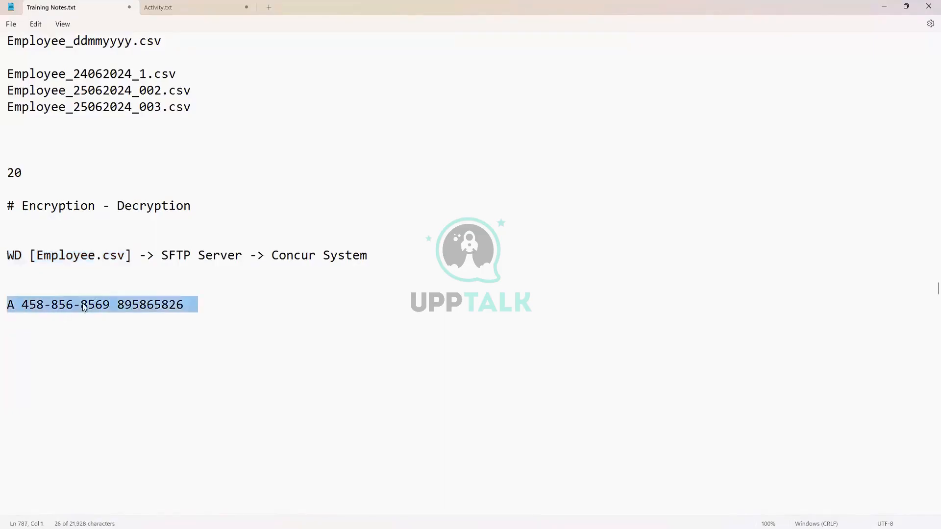
{"action": "left_click", "coordinate": [210, 310]}
- Type the scrambled string 'rrgf45826425vdc5vdvfdvff54525d' below the sample line
{"action": "key", "text": "Return"}
{"action": "key", "text": "Return"}
{"action": "key", "text": "Return"}
{"action": "type", "text": "\\"}
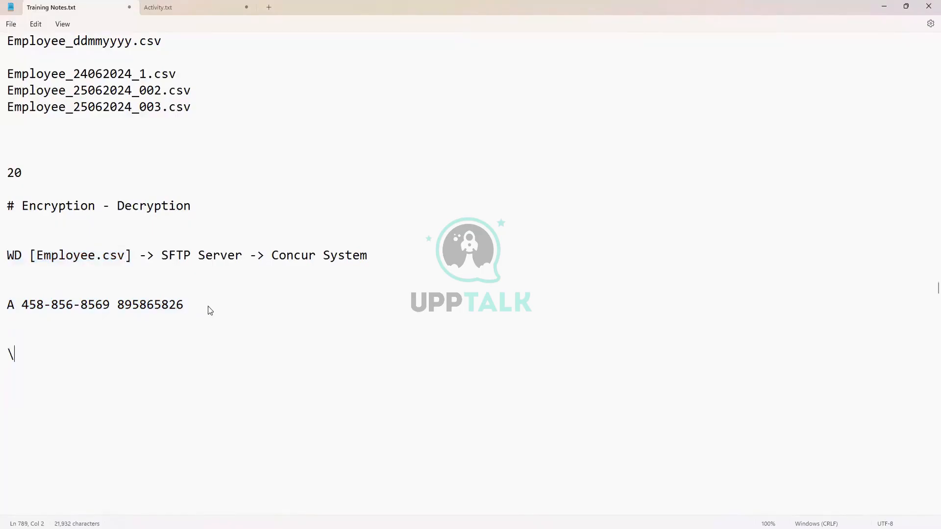
{"action": "type", "text": "545dg"}
{"action": "key", "text": "Return"}
{"action": "type", "text": "f"}
{"action": "key", "text": "Return"}
{"action": "key", "text": "BackSpace"}
{"action": "key", "text": "BackSpace"}
{"action": "key", "text": "BackSpace"}
{"action": "key", "text": "BackSpace"}
{"action": "key", "text": "BackSpace"}
{"action": "key", "text": "BackSpace"}
{"action": "key", "text": "BackSpace"}
{"action": "key", "text": "BackSpace"}
{"action": "key", "text": "BackSpace"}
{"action": "type", "text": "rrgf"}
{"action": "key", "text": "Return"}
{"action": "type", "text": "57"}
{"action": "key", "text": "BackSpace"}
{"action": "key", "text": "BackSpace"}
{"action": "key", "text": "BackSpace"}
{"action": "type", "text": "4582642"}
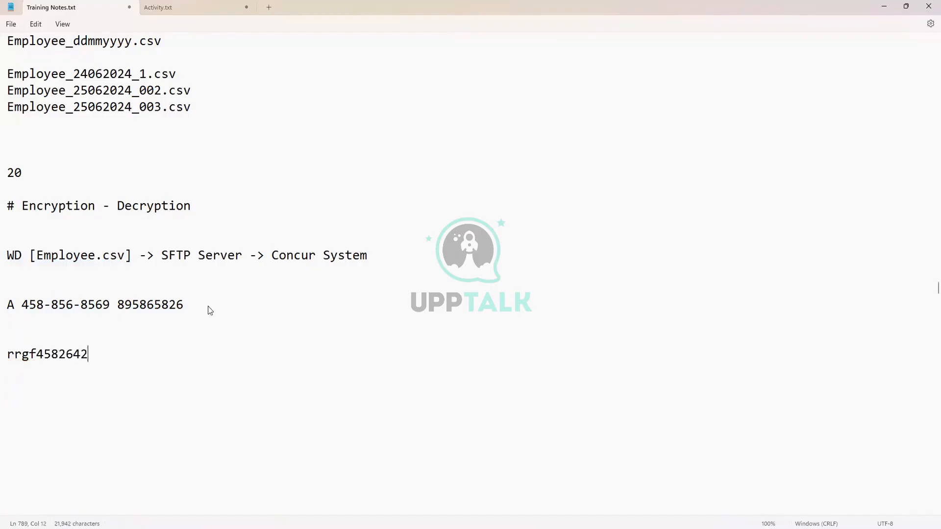
{"action": "type", "text": "5vdc5vdvfdvff54525d"}
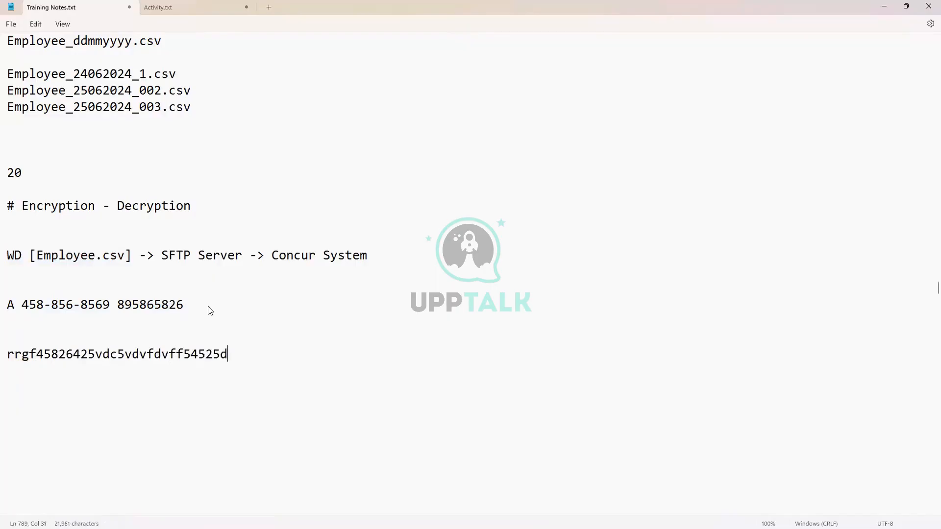
- Highlight the readable sample line and the scrambled line alternately to compare them
{"action": "left_click_drag", "start_coordinate": [191, 303], "coordinate": [10, 315]}
{"action": "left_click_drag", "start_coordinate": [229, 354], "coordinate": [12, 359]}
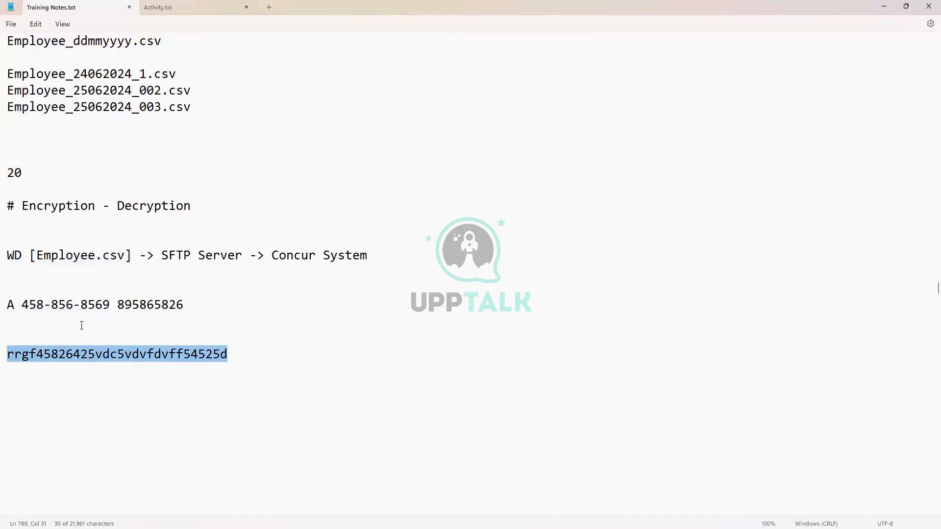
{"action": "left_click", "coordinate": [10, 307]}
{"action": "left_click_drag", "start_coordinate": [17, 306], "coordinate": [190, 310]}
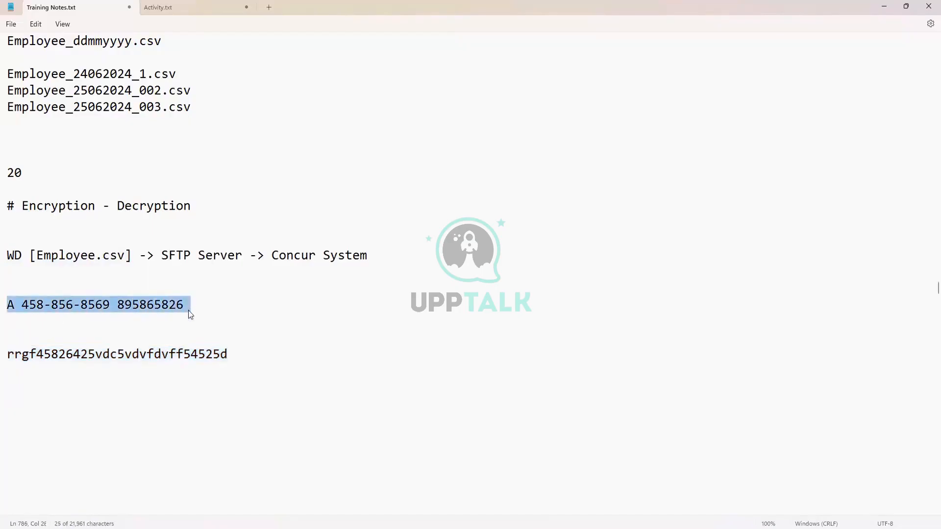
{"action": "left_click", "coordinate": [235, 353]}
{"action": "left_click_drag", "start_coordinate": [231, 353], "coordinate": [12, 360]}
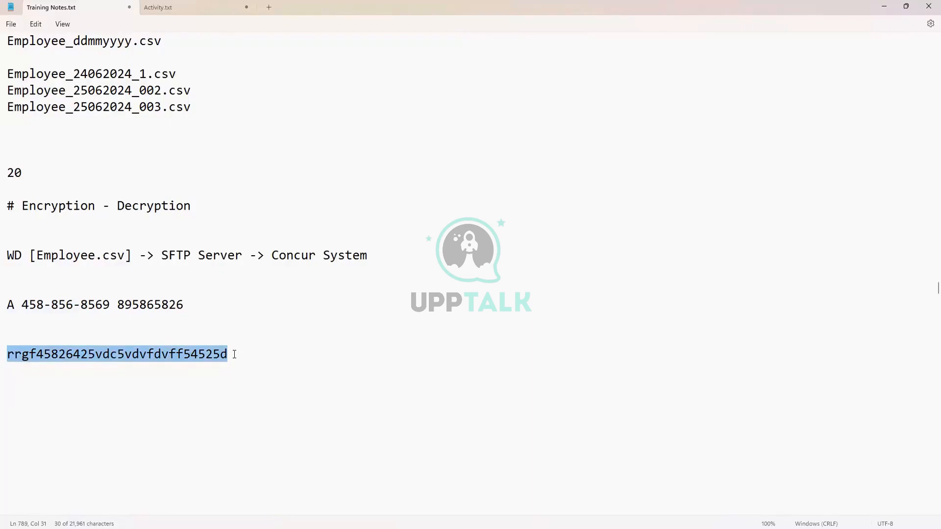
{"action": "left_click", "coordinate": [31, 354]}
{"action": "left_click_drag", "start_coordinate": [9, 358], "coordinate": [221, 347]}
{"action": "left_click", "coordinate": [197, 206]}
- End the heading with a colon and add 'PGP Encryption: [Pretty Good Privacy]'
{"action": "type", "text": ":"}
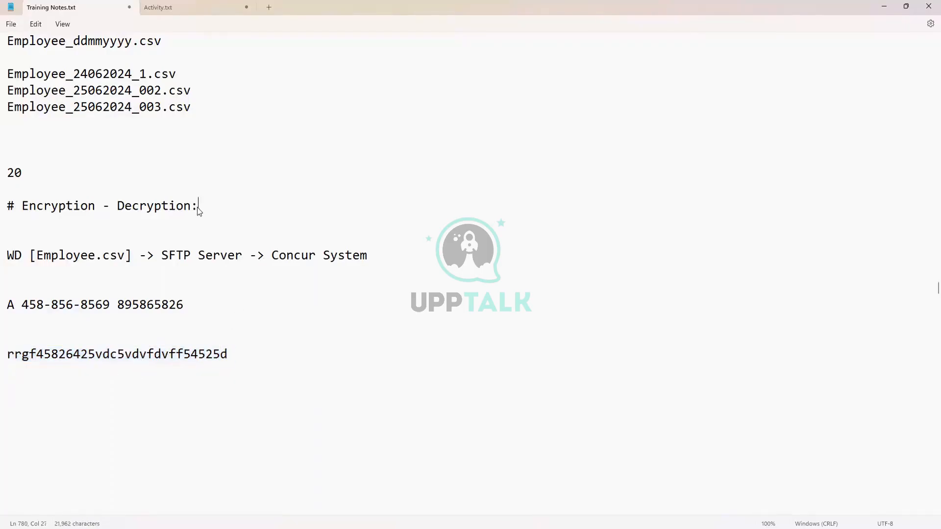
{"action": "key", "text": "Return"}
{"action": "key", "text": "Return"}
{"action": "key", "text": "Return"}
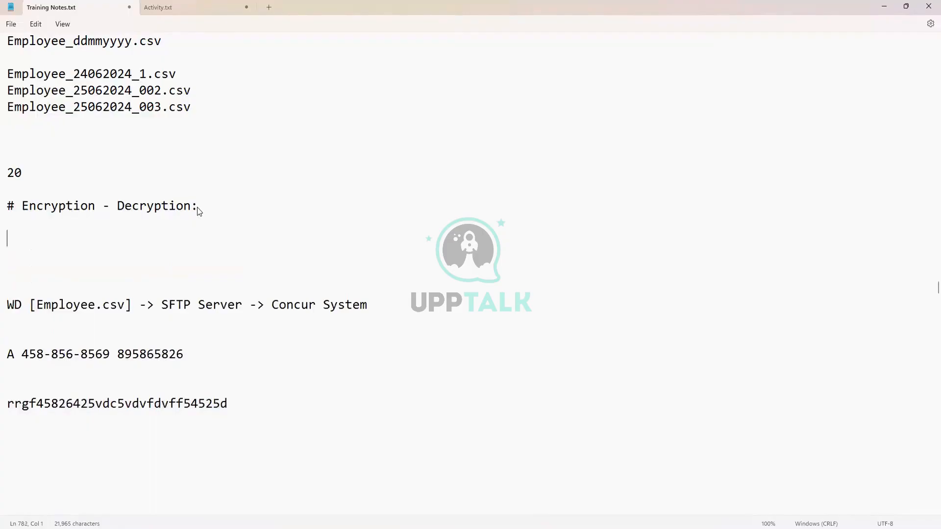
{"action": "type", "text": "PGP Encryption:"}
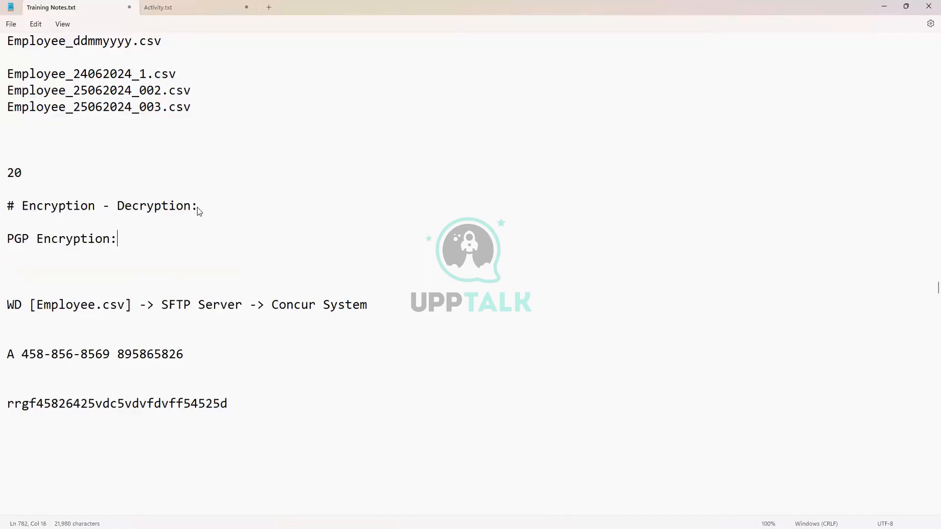
{"action": "type", "text": " []"}
{"action": "key", "text": "Left"}
{"action": "type", "text": "Pretty "}
{"action": "type", "text": "Good Pr"}
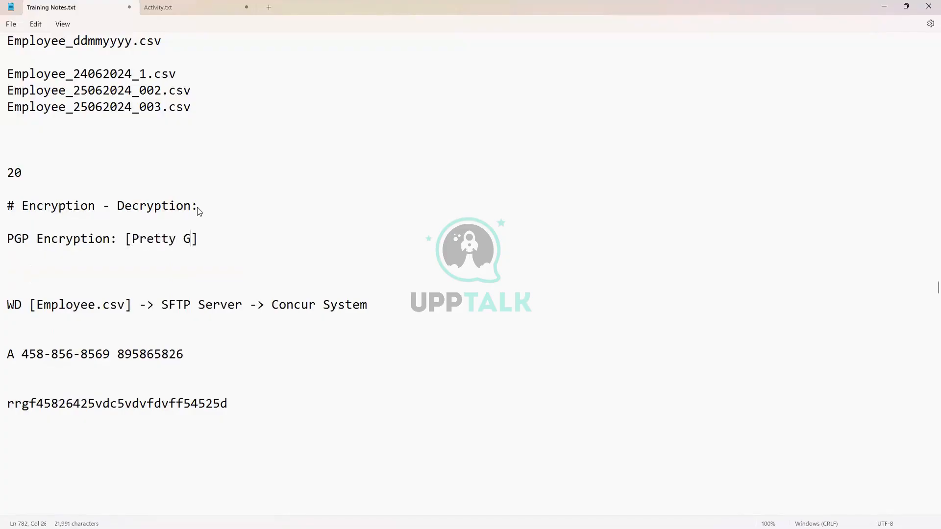
{"action": "type", "text": "ivacy"}
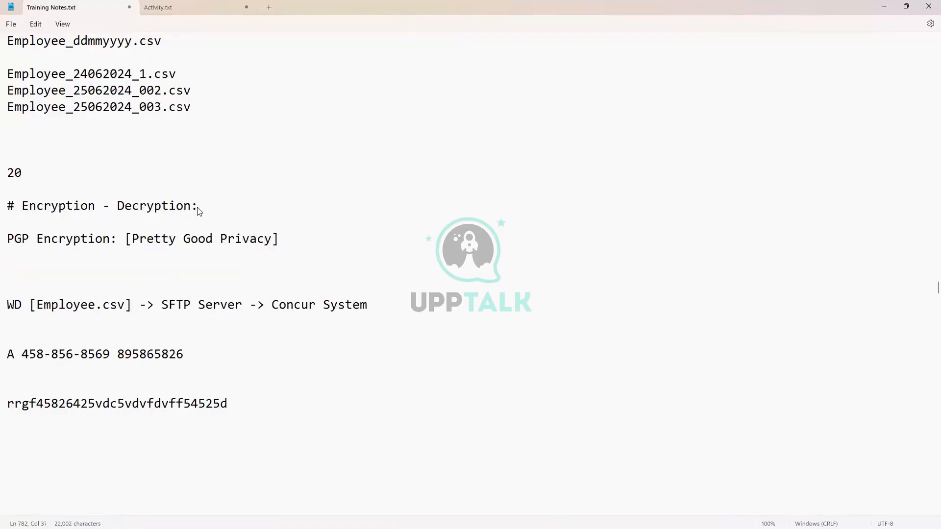
- Add separate 'Encryption' and 'Decryption' lines below the PGP definition
{"action": "key", "text": "Return"}
{"action": "key", "text": "Return"}
{"action": "key", "text": "Return"}
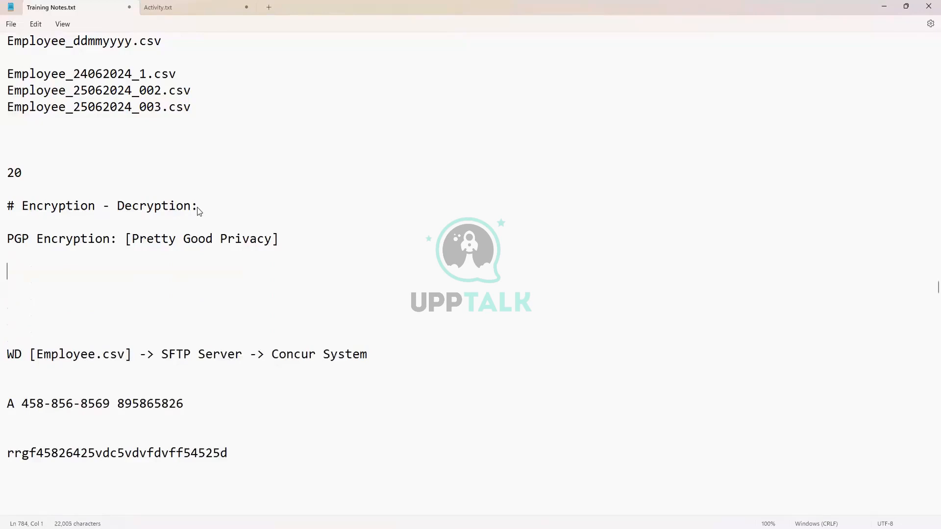
{"action": "type", "text": "Encryptio"}
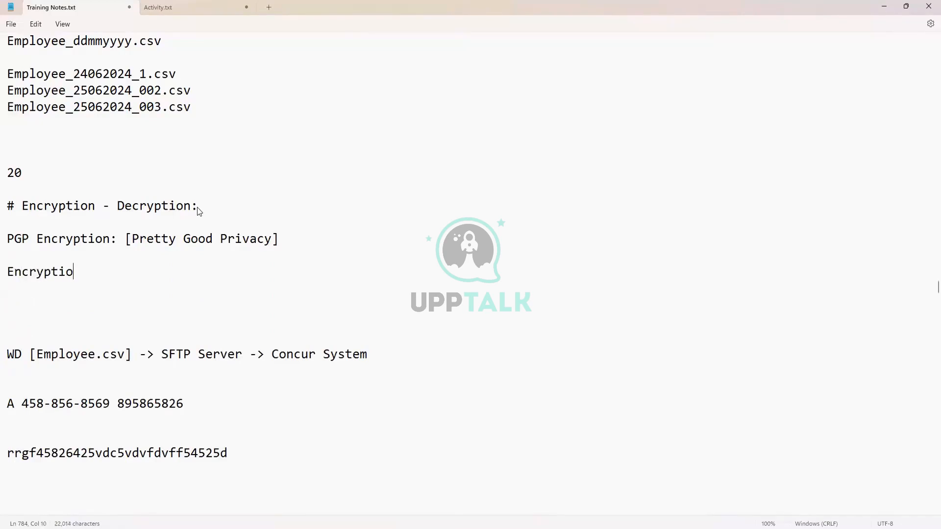
{"action": "type", "text": "n"}
{"action": "key", "text": "Return"}
{"action": "key", "text": "Return"}
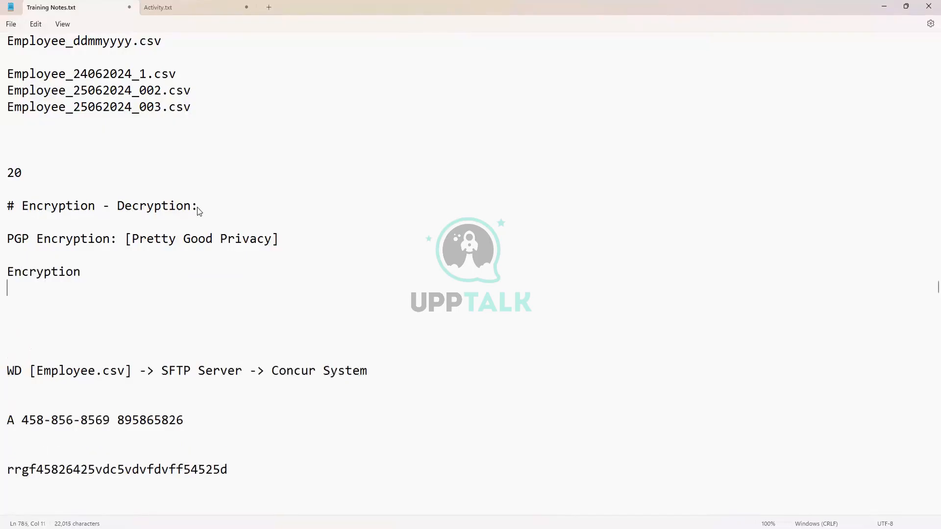
{"action": "type", "text": "D"}
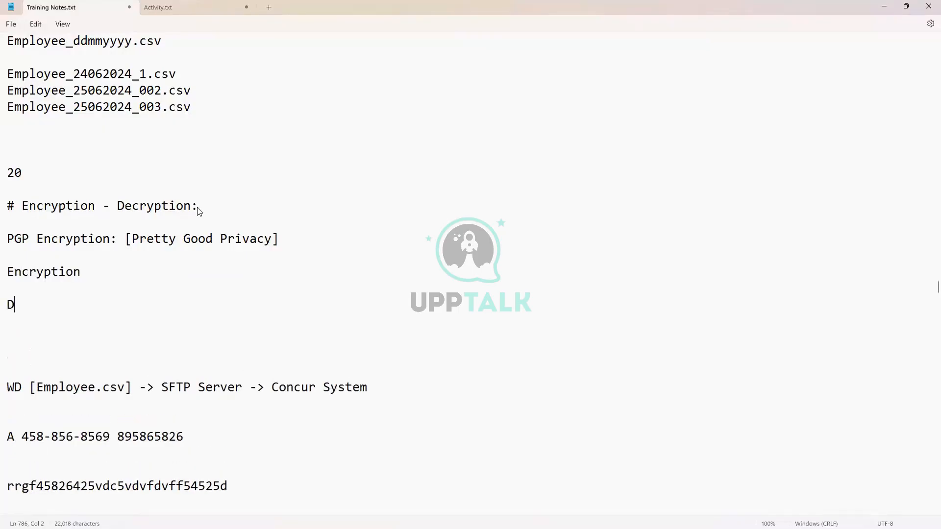
{"action": "type", "text": "ecryption"}
{"action": "scroll", "coordinate": [64, 416], "scroll_direction": "down", "scroll_amount": 1}
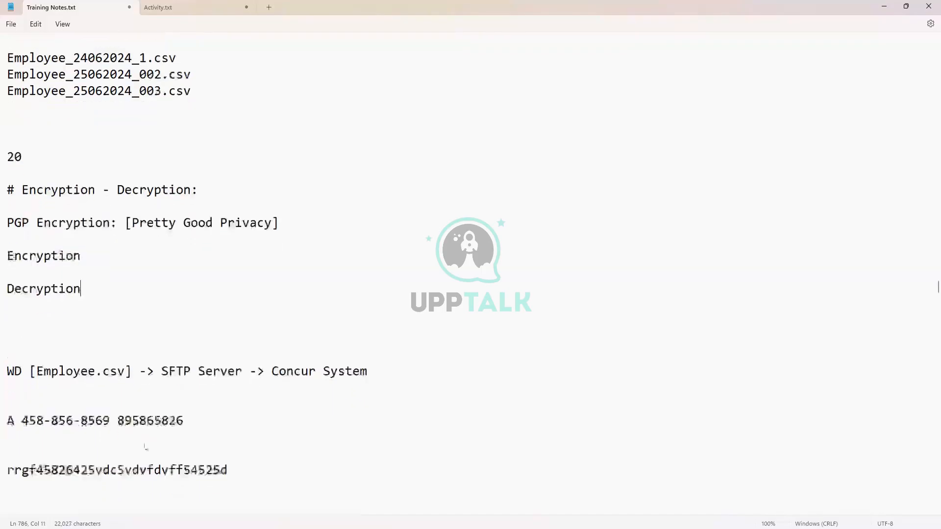
{"action": "left_click", "coordinate": [92, 399]}
{"action": "left_click", "coordinate": [206, 384]}
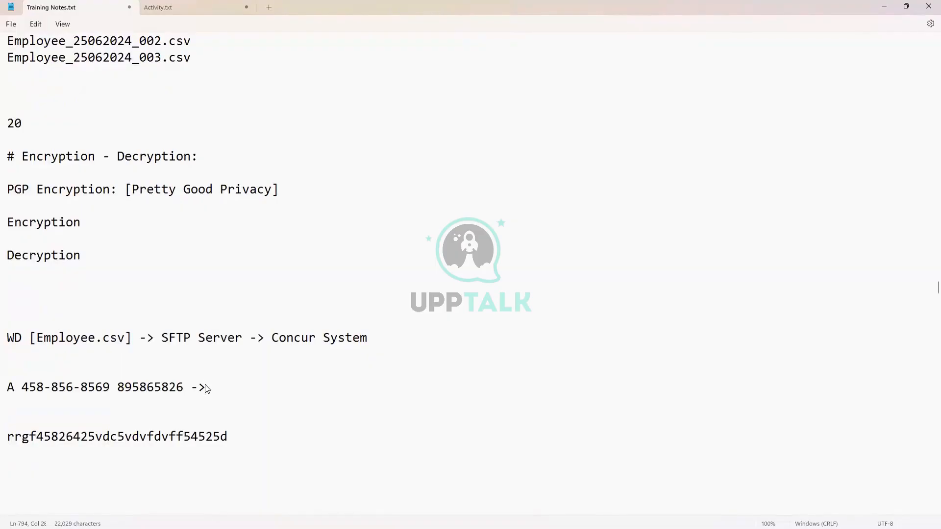
- Extend the sample line into '->Encryption ->' plus the scrambled string '-> Relayed'
{"action": "type", "text": "->Encryption ->"}
{"action": "key", "text": "Delete"}
{"action": "key", "text": "Delete"}
{"action": "key", "text": "Delete"}
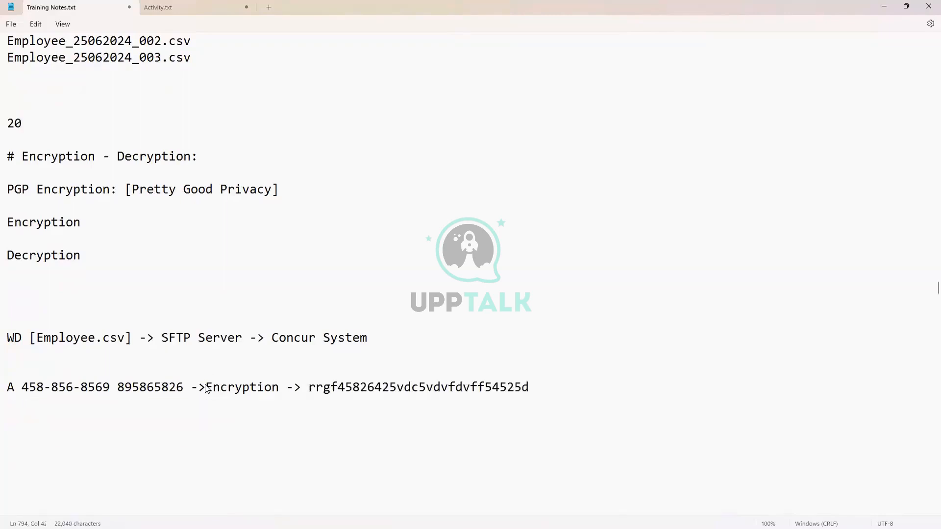
{"action": "left_click", "coordinate": [548, 387]}
{"action": "type", "text": "-> Relayed"}
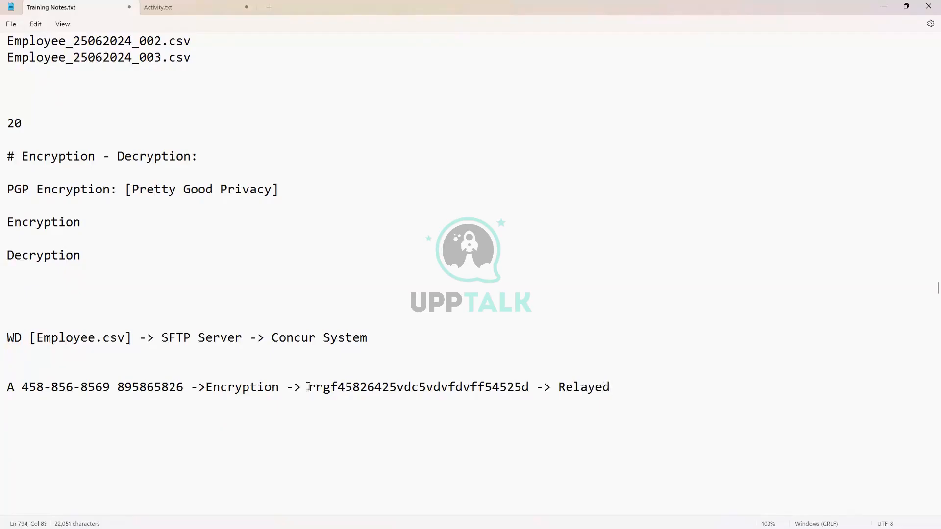
{"action": "left_click_drag", "start_coordinate": [307, 388], "coordinate": [528, 385]}
{"action": "key", "text": "ctrl+c"}
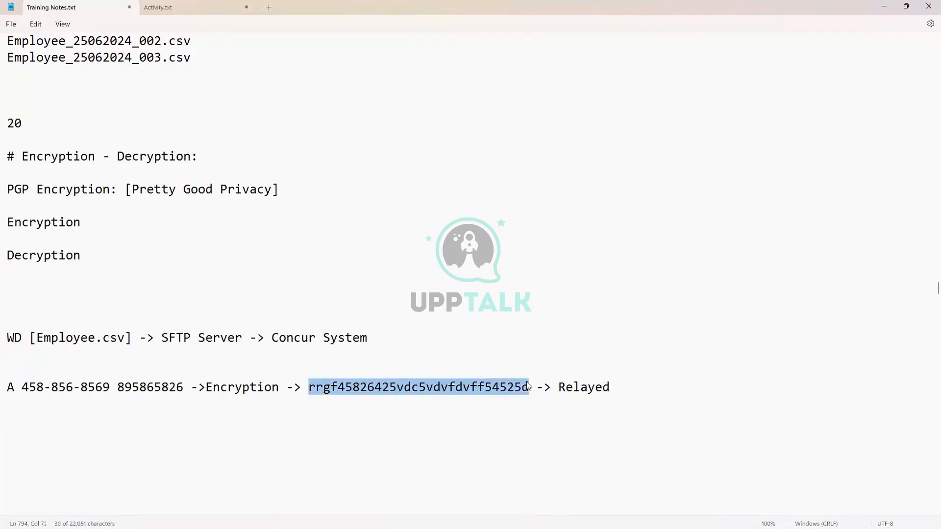
{"action": "left_click", "coordinate": [265, 423]}
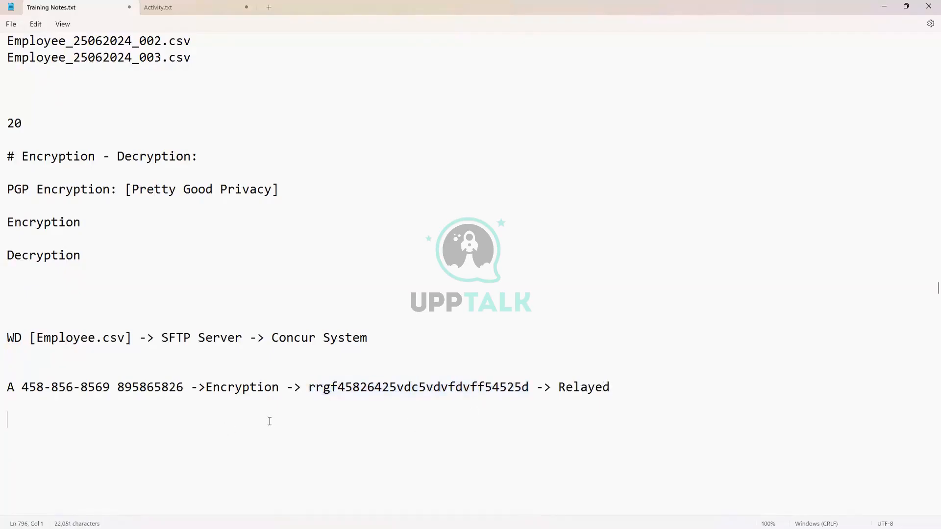
- Add a 'Source System:' label and a 'Target System' line with the scrambled string '-> Decrypted ->'
{"action": "left_click", "coordinate": [43, 370]}
{"action": "type", "text": "Source Syste"}
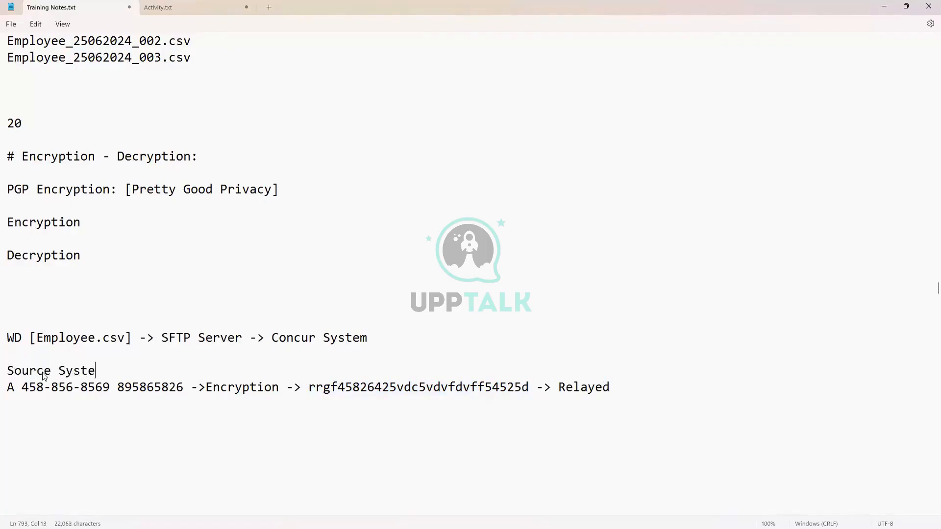
{"action": "type", "text": "m:"}
{"action": "left_click", "coordinate": [13, 423]}
{"action": "type", "text": "Tar"}
{"action": "type", "text": "gae"}
{"action": "key", "text": "BackSpace"}
{"action": "key", "text": "BackSpace"}
{"action": "type", "text": "et System"}
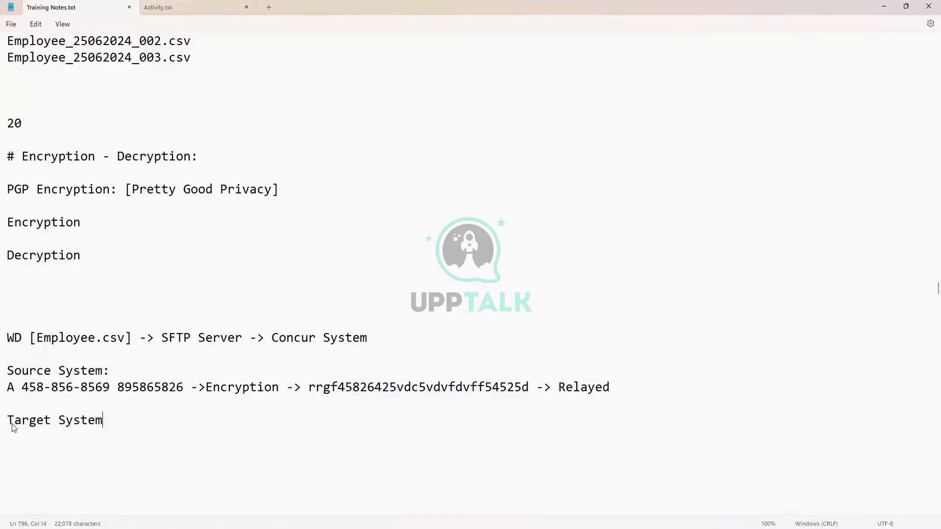
{"action": "key", "text": "Return"}
{"action": "key", "text": "ctrl+v"}
{"action": "type", "text": "->"}
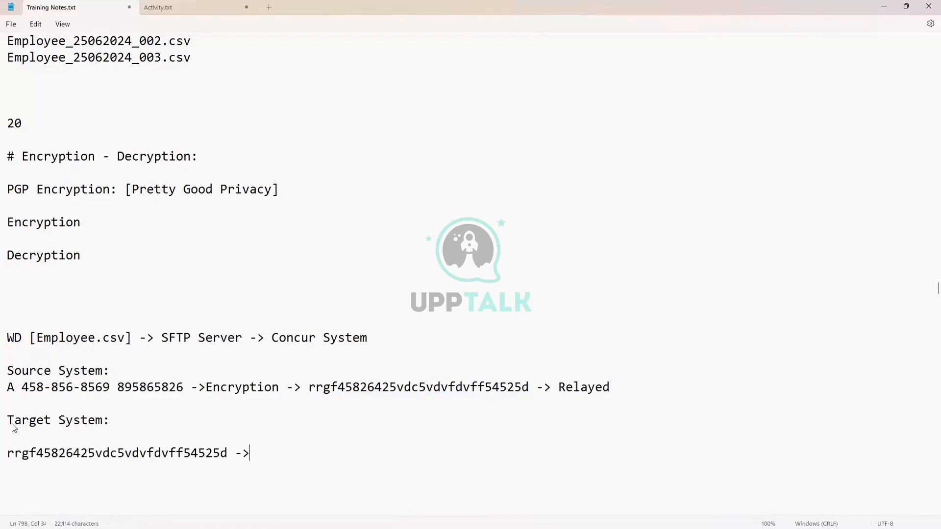
{"action": "type", "text": " Decrypted "}
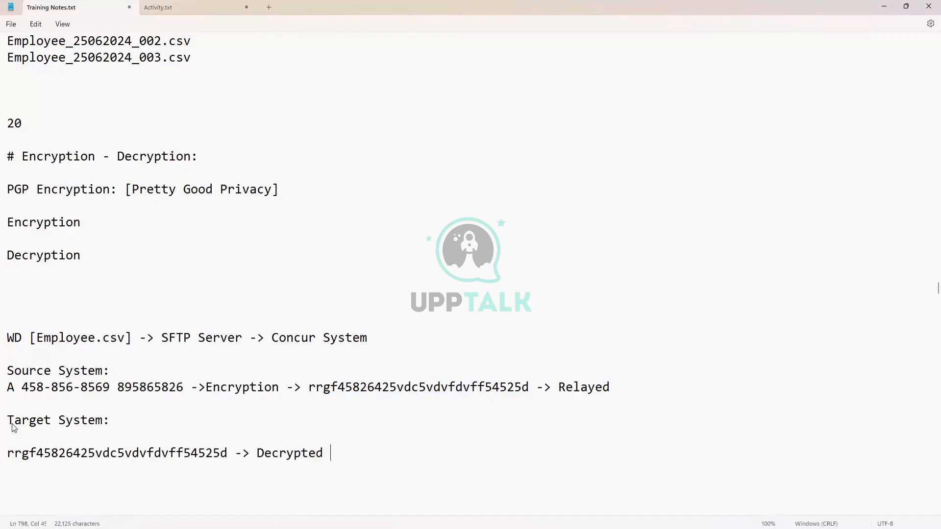
{"action": "type", "text": "->"}
- Copy the original data after 'Decrypted ->' and add a colon to the Encryption heading
{"action": "left_click_drag", "start_coordinate": [183, 388], "coordinate": [18, 391]}
{"action": "key", "text": "ctrl+c"}
{"action": "left_click", "coordinate": [368, 451]}
{"action": "key", "text": "ctrl+v"}
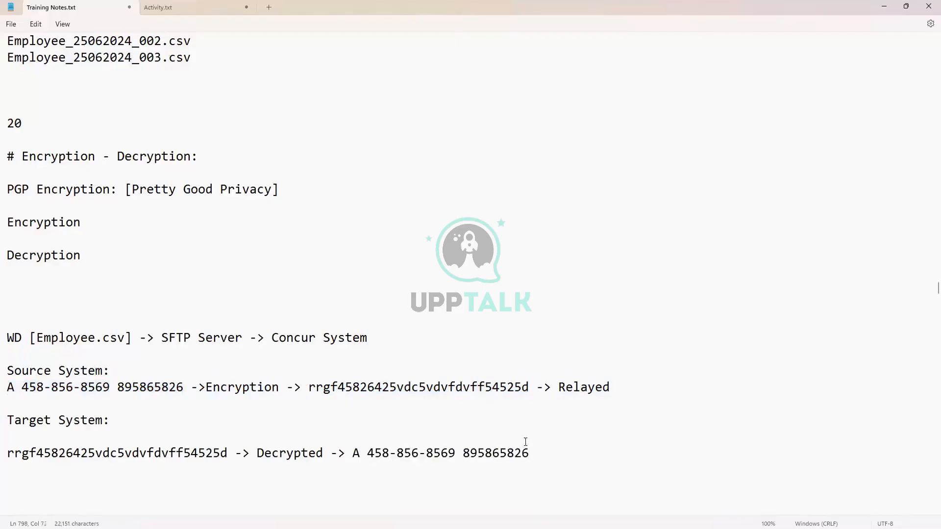
{"action": "left_click", "coordinate": [93, 218]}
{"action": "type", "text": ":"}
{"action": "key", "text": "Down"}
{"action": "key", "text": "Down"}
- Add a 'PGP Key Pairs:' heading below Decryption:
{"action": "scroll", "coordinate": [248, 377], "scroll_direction": "down", "scroll_amount": 2}
{"action": "scroll", "coordinate": [249, 382], "scroll_direction": "up", "scroll_amount": 3}
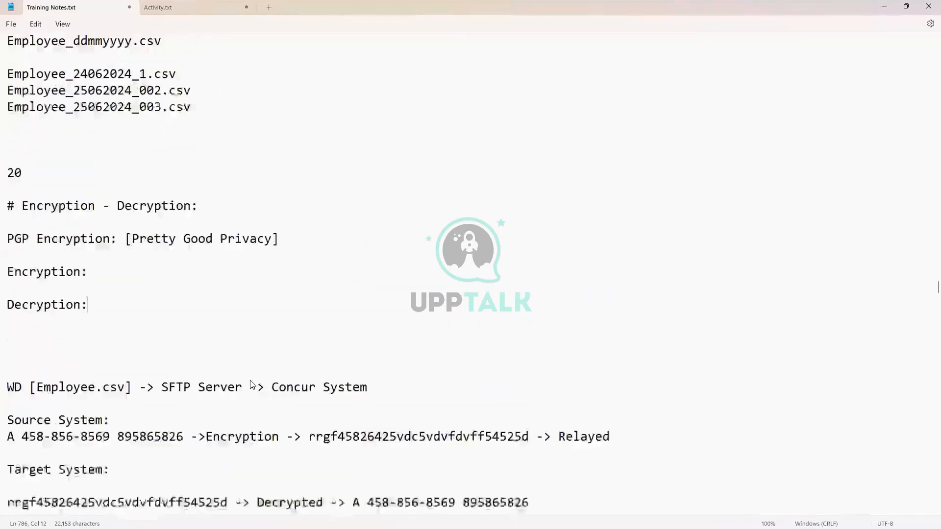
{"action": "scroll", "coordinate": [251, 385], "scroll_direction": "down", "scroll_amount": 2}
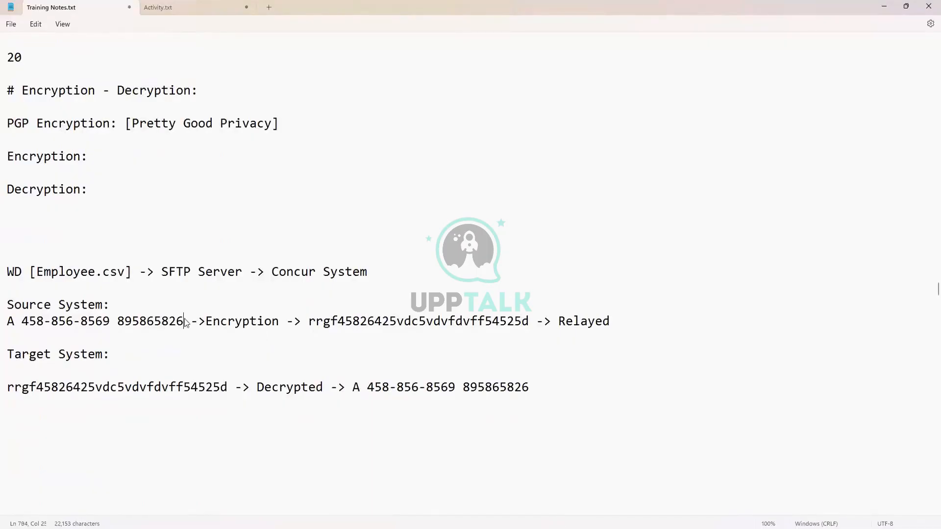
{"action": "left_click_drag", "start_coordinate": [185, 321], "coordinate": [8, 328]}
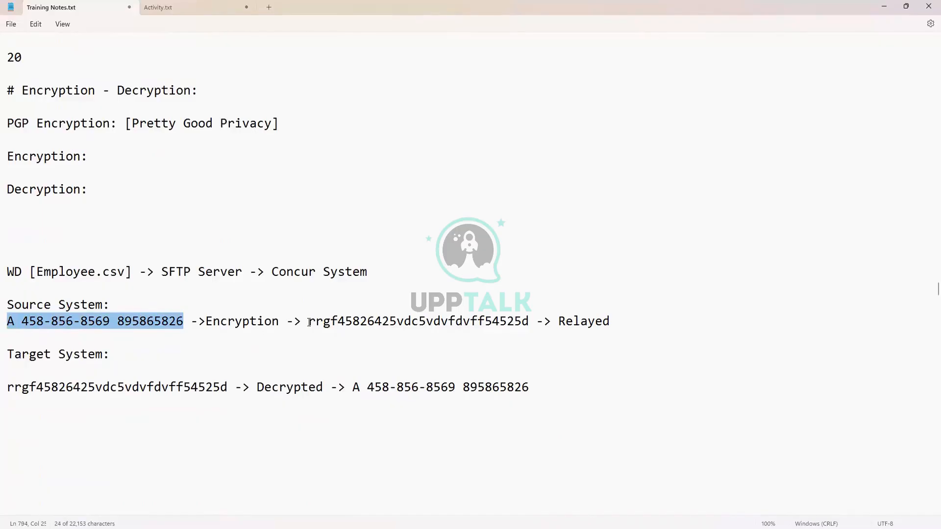
{"action": "left_click", "coordinate": [117, 191]}
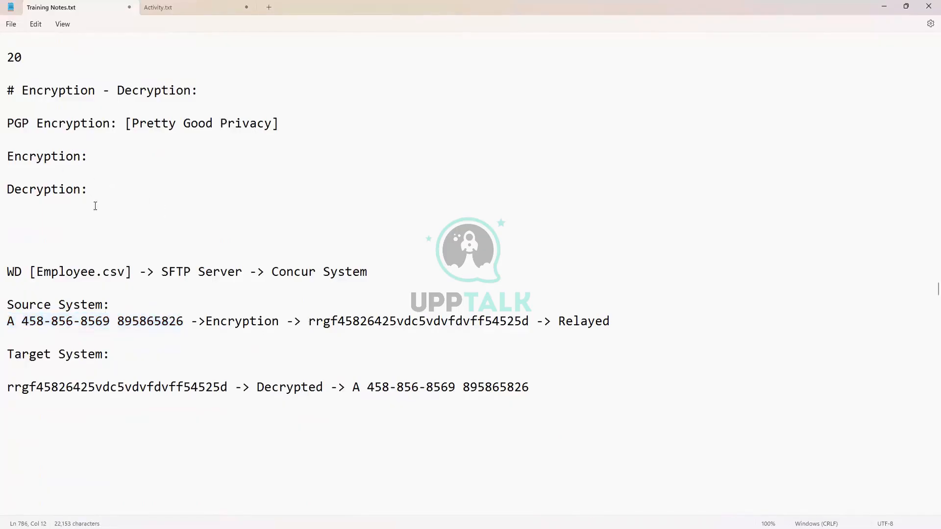
{"action": "key", "text": "Return"}
{"action": "key", "text": "Return"}
{"action": "key", "text": "Return"}
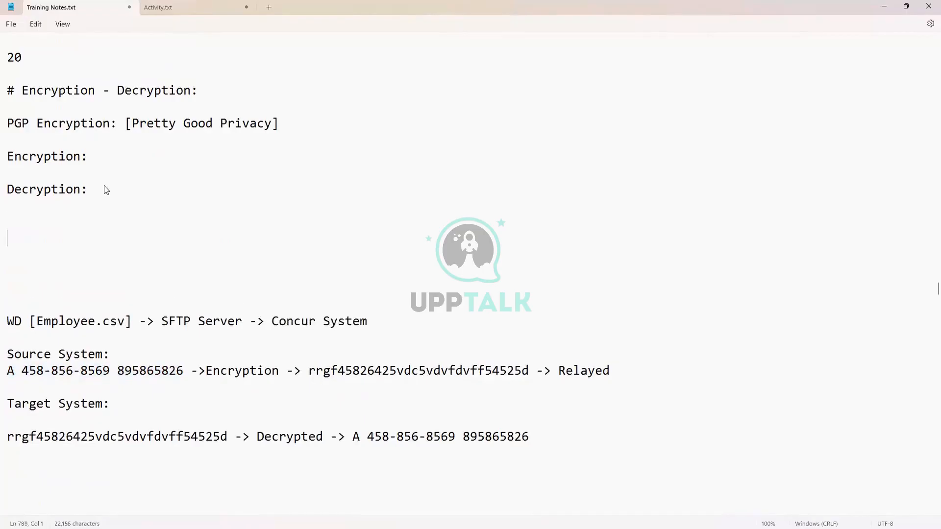
{"action": "type", "text": "PGP Key Pairs"}
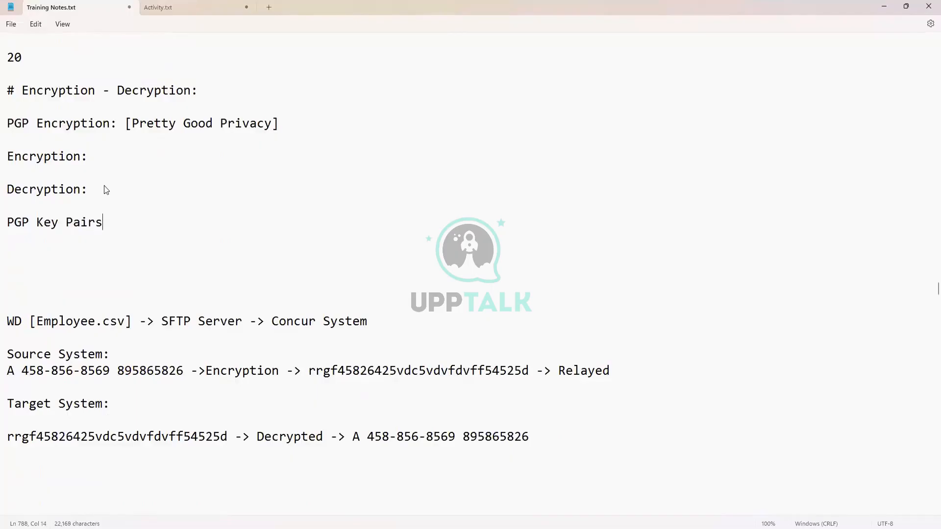
{"action": "type", "text": ":"}
{"action": "key", "text": "Return"}
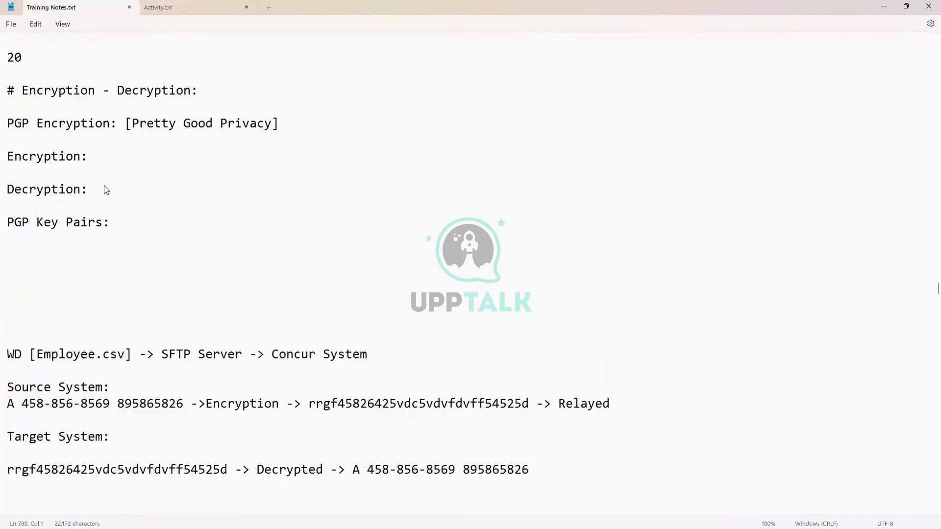
- Add 'Outbound:' and 'Inbound:' headings under PGP Key Pairs
{"action": "type", "text": "Inbo"}
{"action": "type", "text": "und"}
{"action": "key", "text": "BackSpace"}
{"action": "key", "text": "BackSpace"}
{"action": "type", "text": "d"}
{"action": "key", "text": "BackSpace"}
{"action": "key", "text": "BackSpace"}
{"action": "key", "text": "BackSpace"}
{"action": "key", "text": "BackSpace"}
{"action": "key", "text": "BackSpace"}
{"action": "key", "text": "BackSpace"}
{"action": "key", "text": "BackSpace"}
{"action": "type", "text": "Outbound"}
{"action": "key", "text": "Return"}
{"action": "key", "text": "Return"}
{"action": "key", "text": "Return"}
{"action": "key", "text": "Return"}
{"action": "key", "text": "Return"}
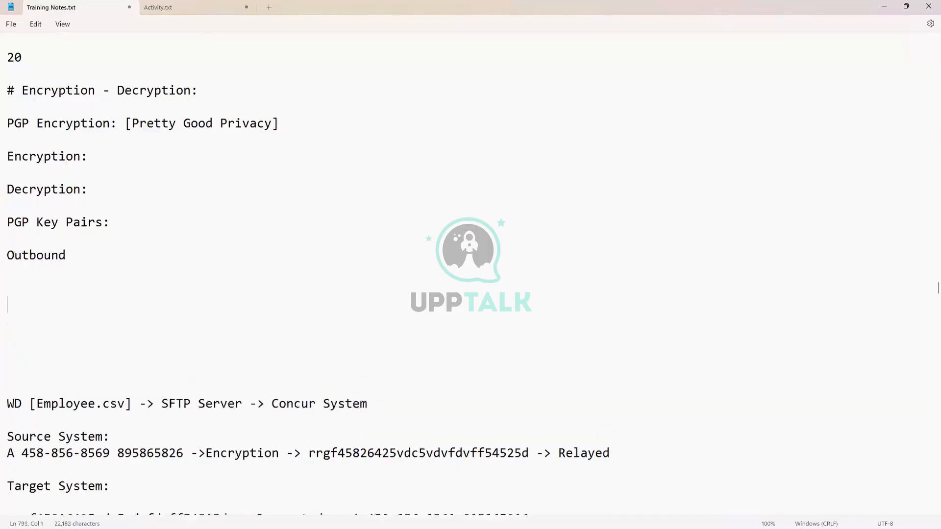
{"action": "type", "text": "Inbound"}
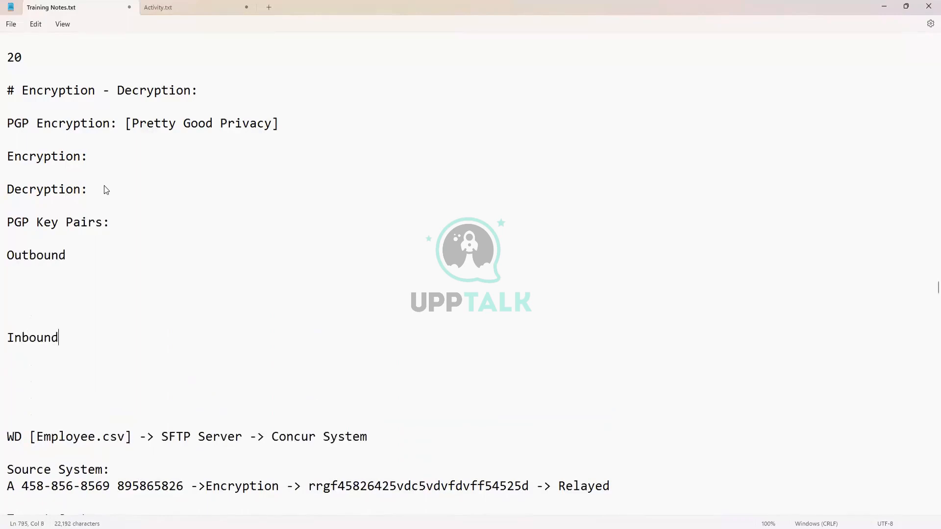
{"action": "type", "text": ":"}
- Under Outbound:, type 'WD [generating files] -> Encrypted'
{"action": "left_click", "coordinate": [104, 254]}
{"action": "type", "text": ":"}
{"action": "key", "text": "Return"}
{"action": "key", "text": "Return"}
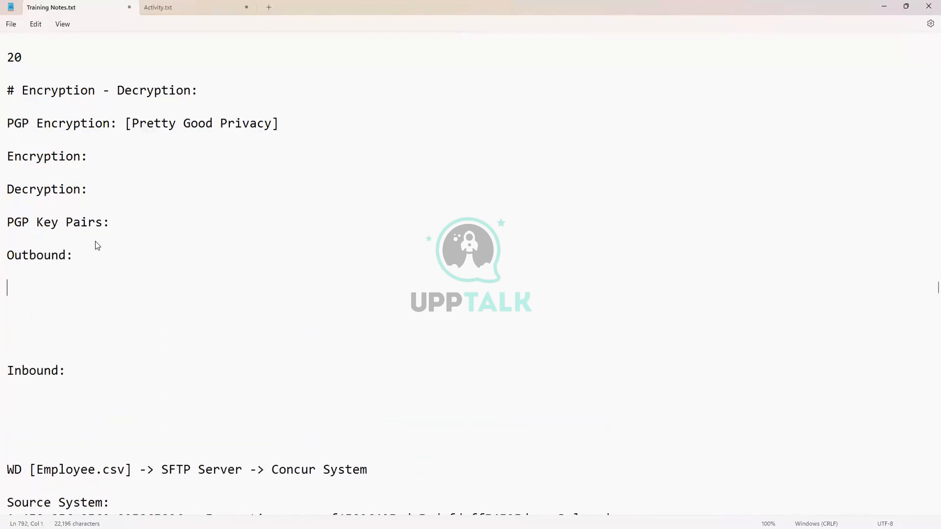
{"action": "type", "text": "WD []"}
{"action": "key", "text": "Left"}
{"action": "type", "text": "genera"}
{"action": "type", "text": "ting files"}
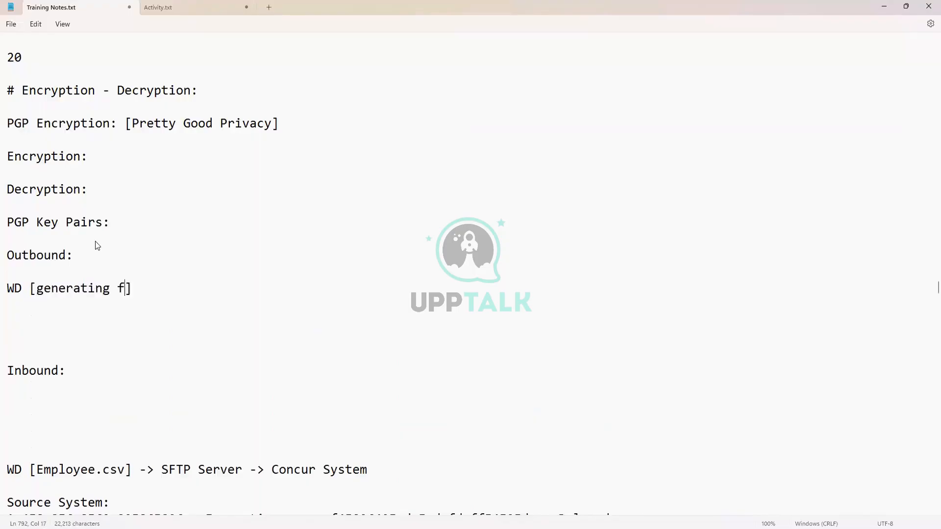
{"action": "key", "text": "Right"}
{"action": "type", "text": "-> Encrypted"}
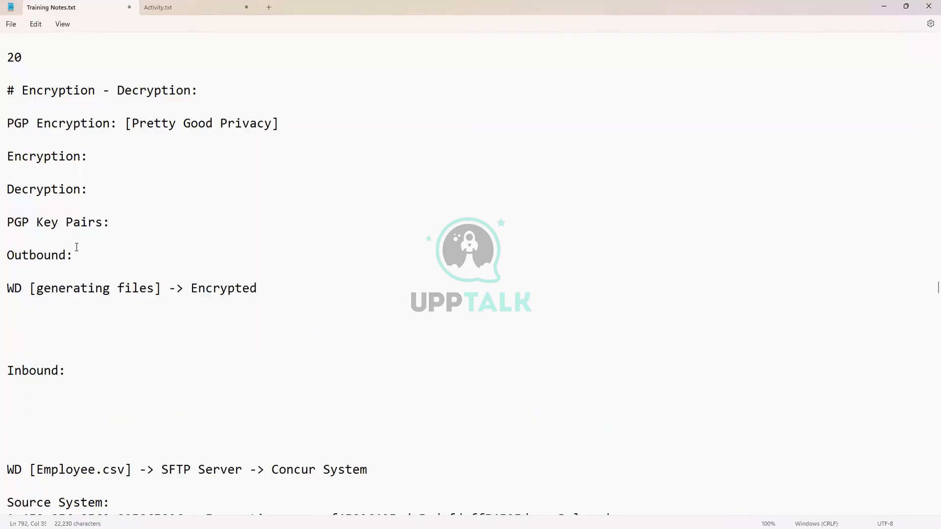
- Add 'Public Key' and 'Private Key' lines under the PGP Key Pairs heading
{"action": "left_click", "coordinate": [80, 236]}
{"action": "key", "text": "Return"}
{"action": "key", "text": "Return"}
{"action": "key", "text": "Return"}
{"action": "key", "text": "Return"}
{"action": "key", "text": "Return"}
{"action": "key", "text": "Return"}
{"action": "key", "text": "Return"}
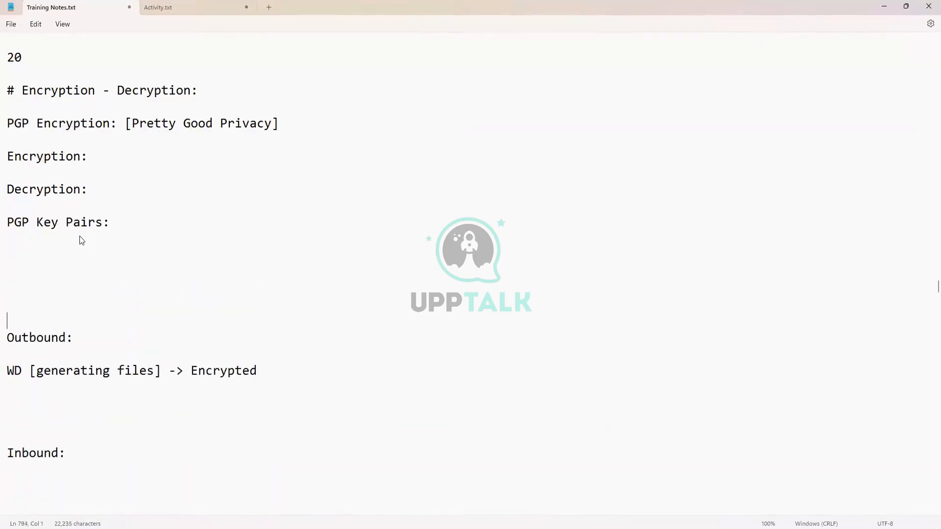
{"action": "key", "text": "Up"}
{"action": "key", "text": "Up"}
{"action": "key", "text": "Up"}
{"action": "key", "text": "Up"}
{"action": "key", "text": "Up"}
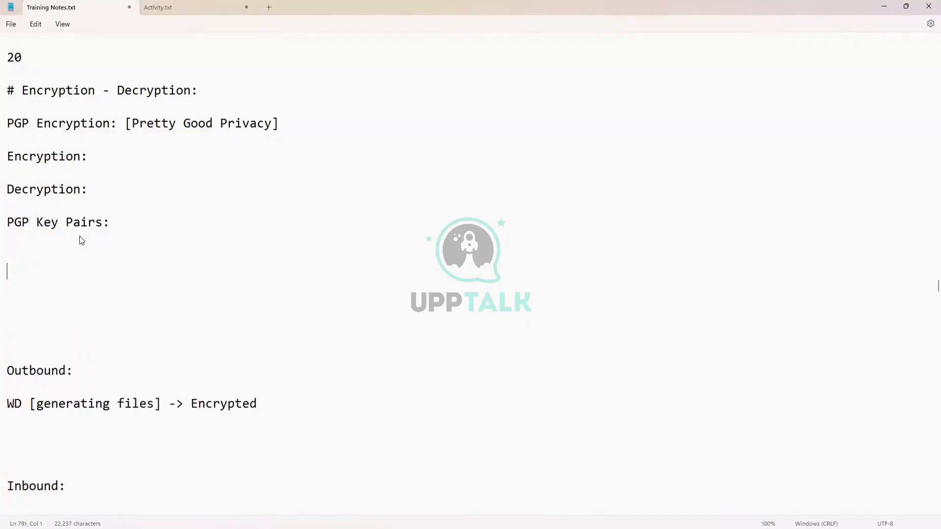
{"action": "key", "text": "BackSpace"}
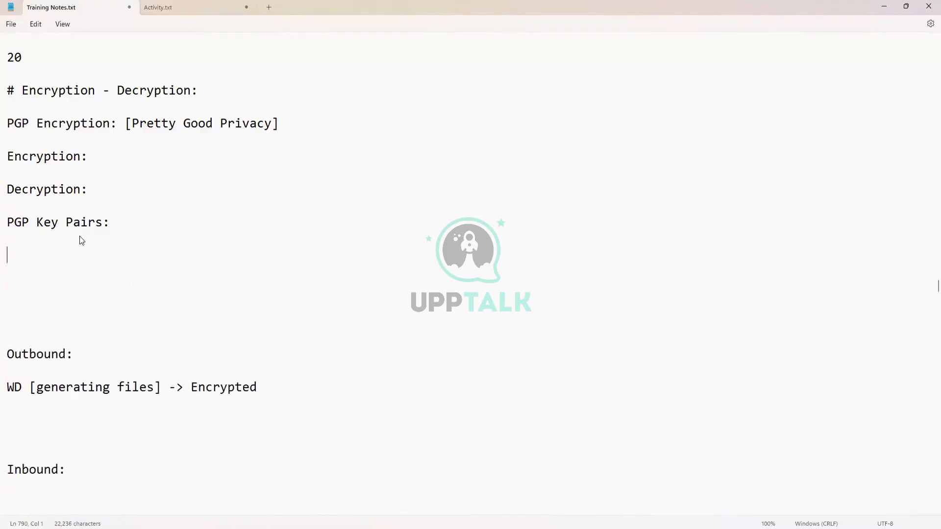
{"action": "key", "text": "Return"}
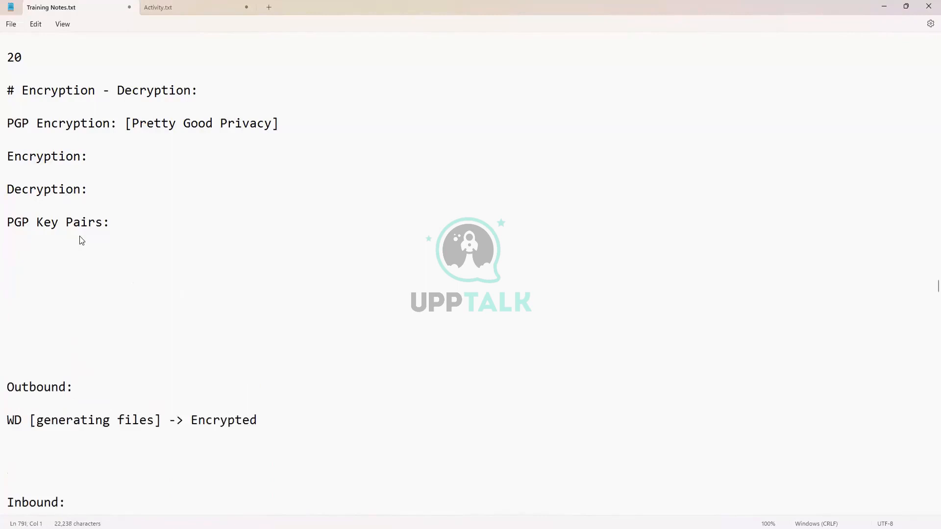
{"action": "type", "text": "Public Key"}
{"action": "key", "text": "Return"}
{"action": "key", "text": "Return"}
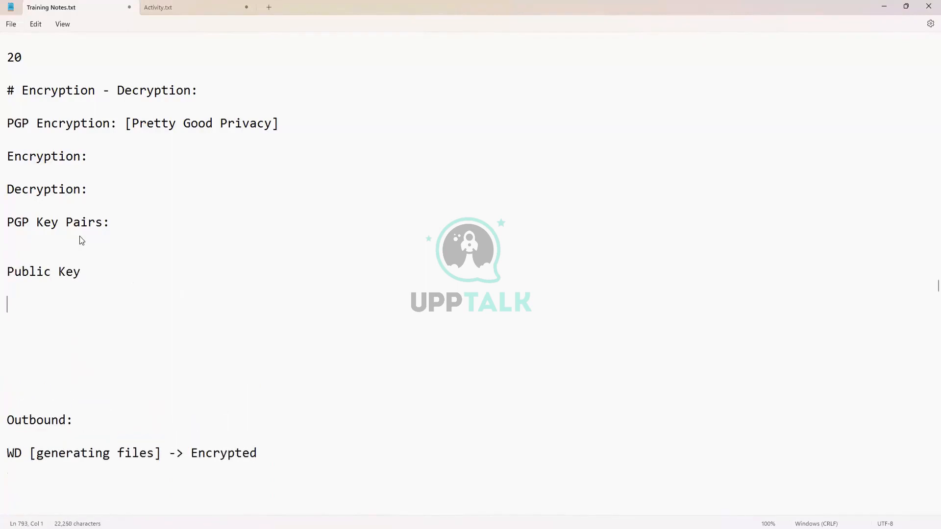
{"action": "type", "text": "Private Key"}
- Describe the Public Key: 'Can be shared and will be used to encrypt the files'
{"action": "key", "text": "Up"}
{"action": "key", "text": "Up"}
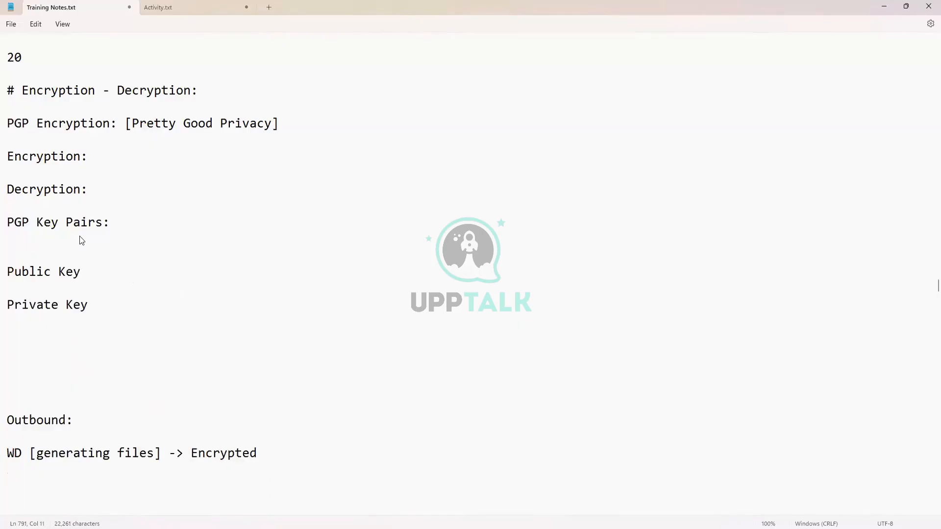
{"action": "type", "text": ": "}
{"action": "type", "text": "Will"}
{"action": "key", "text": "BackSpace"}
{"action": "key", "text": "BackSpace"}
{"action": "key", "text": "BackSpace"}
{"action": "key", "text": "BackSpace"}
{"action": "key", "text": "BackSpace"}
{"action": "type", "text": "Can be shared a"}
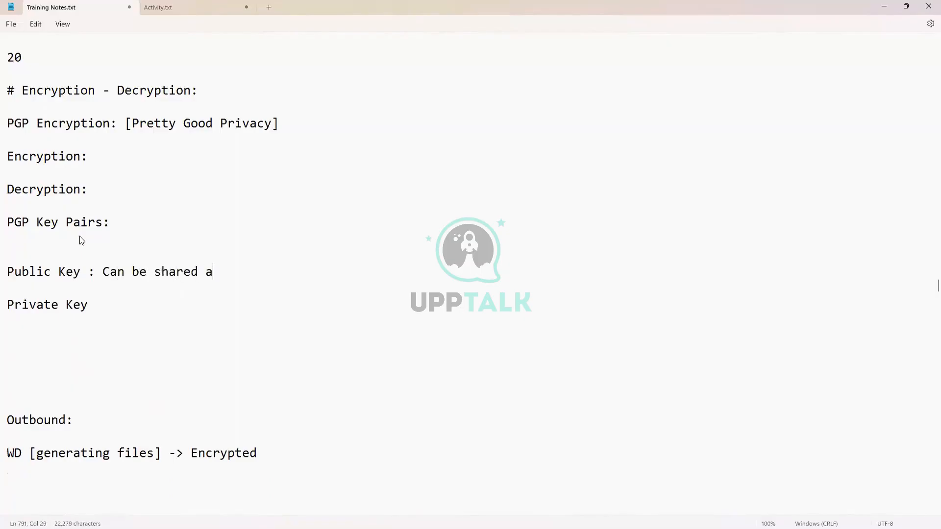
{"action": "type", "text": "nd will be us"}
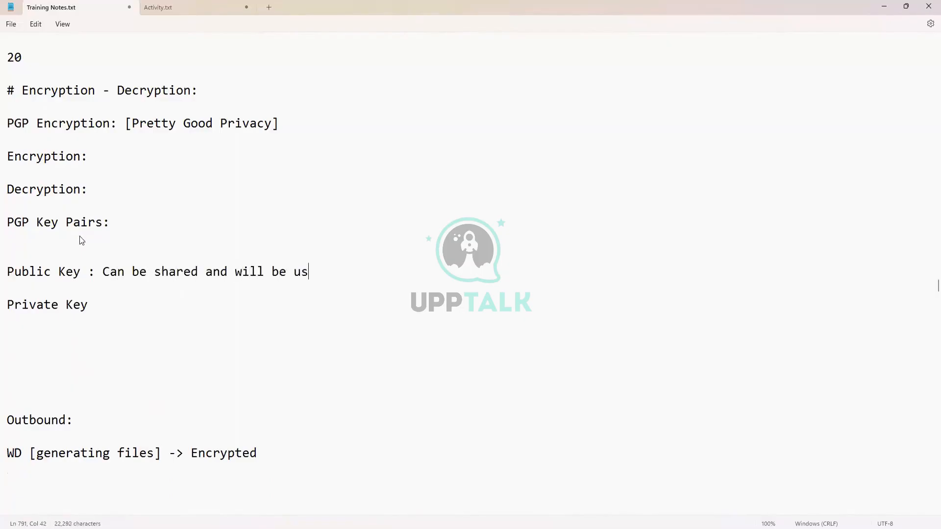
{"action": "type", "text": "ed to encr"}
{"action": "type", "text": "ypt the fil"}
{"action": "type", "text": "es"}
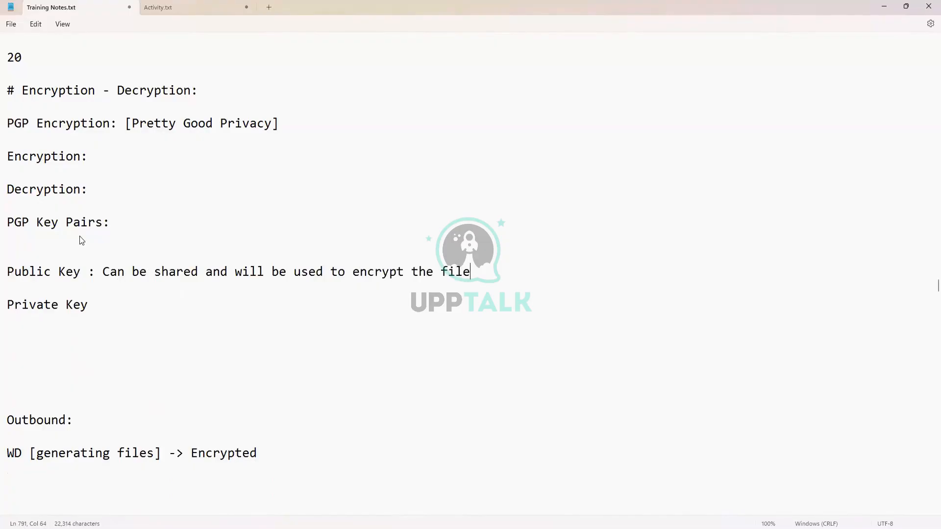
- Describe the Private Key as not shared and decrypting the files along with the public key
{"action": "key", "text": "Down"}
{"action": "key", "text": "Down"}
{"action": "type", "text": ": Can not "}
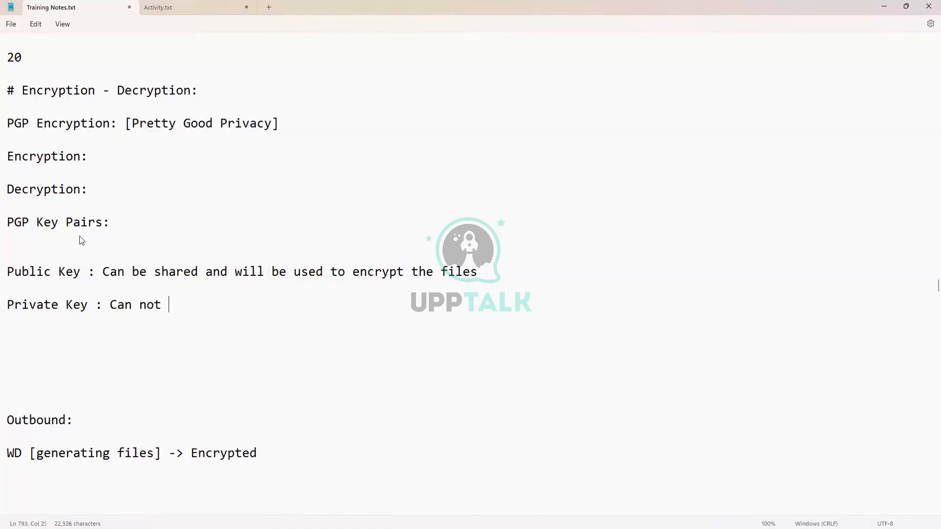
{"action": "type", "text": "be shared an"}
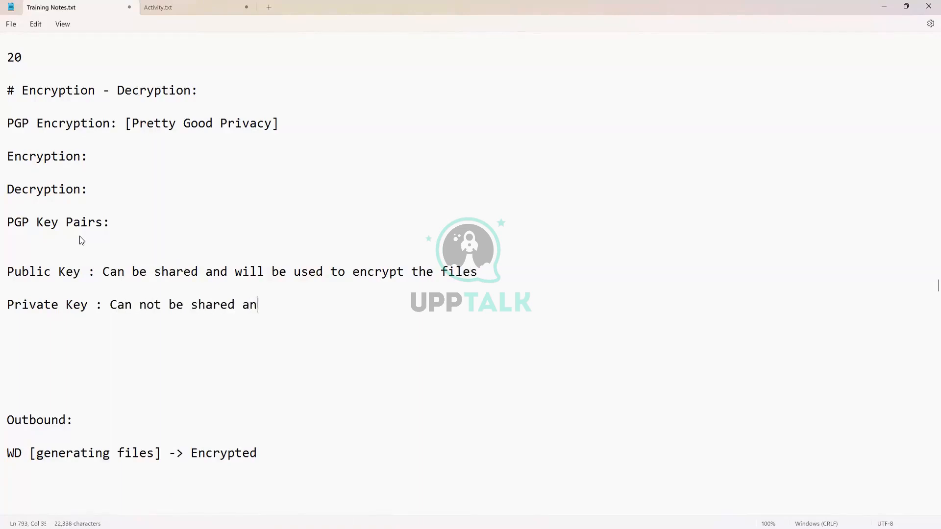
{"action": "type", "text": "d will be used to de"}
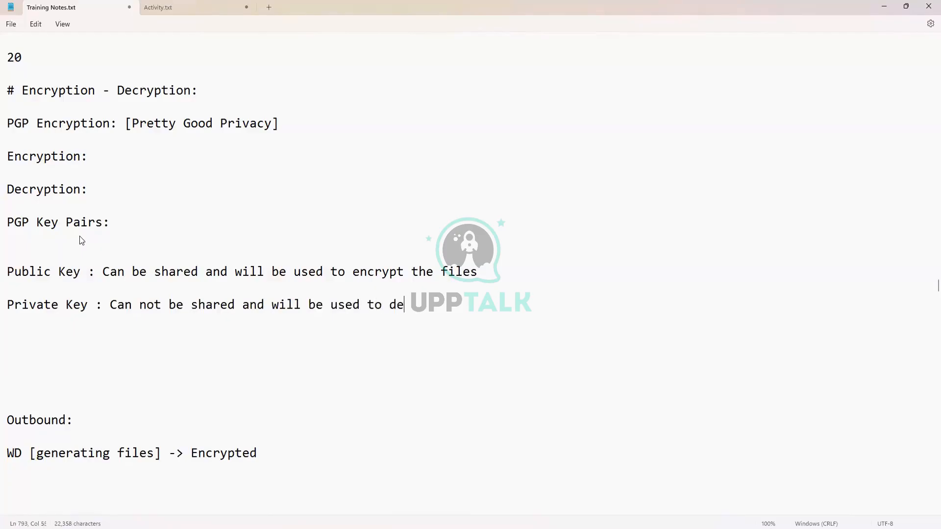
{"action": "type", "text": "crypt the fil"}
{"action": "key", "text": "BackSpace"}
{"action": "key", "text": "BackSpace"}
{"action": "key", "text": "BackSpace"}
{"action": "key", "text": "BackSpace"}
{"action": "key", "text": "BackSpace"}
{"action": "type", "text": "e files "}
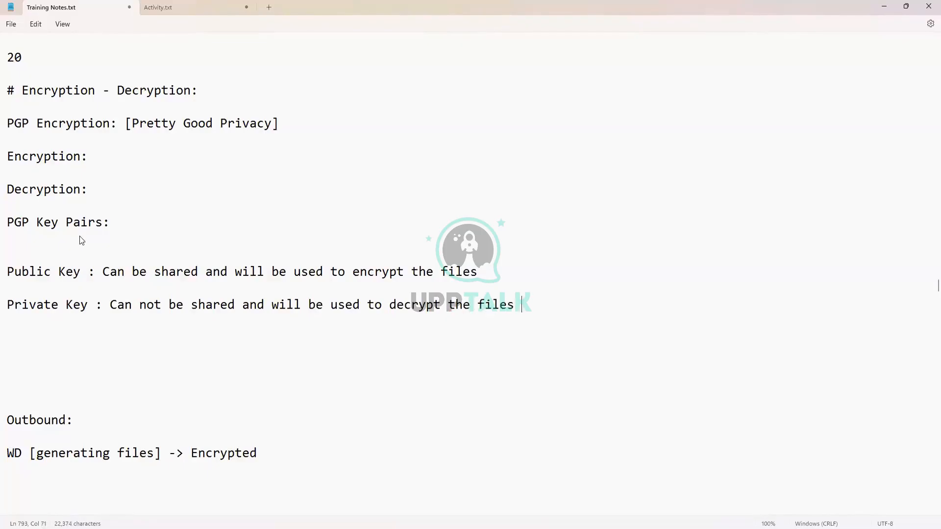
{"action": "type", "text": "along with "}
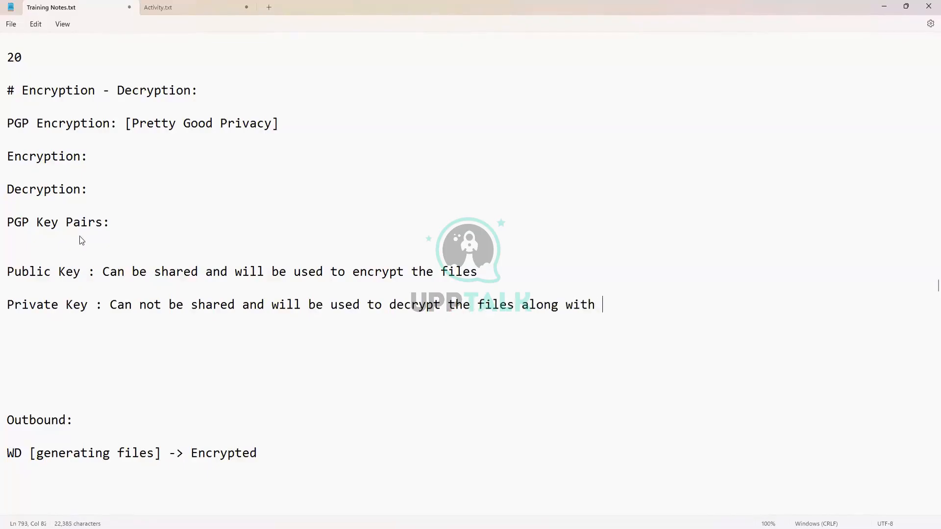
{"action": "type", "text": "public key"}
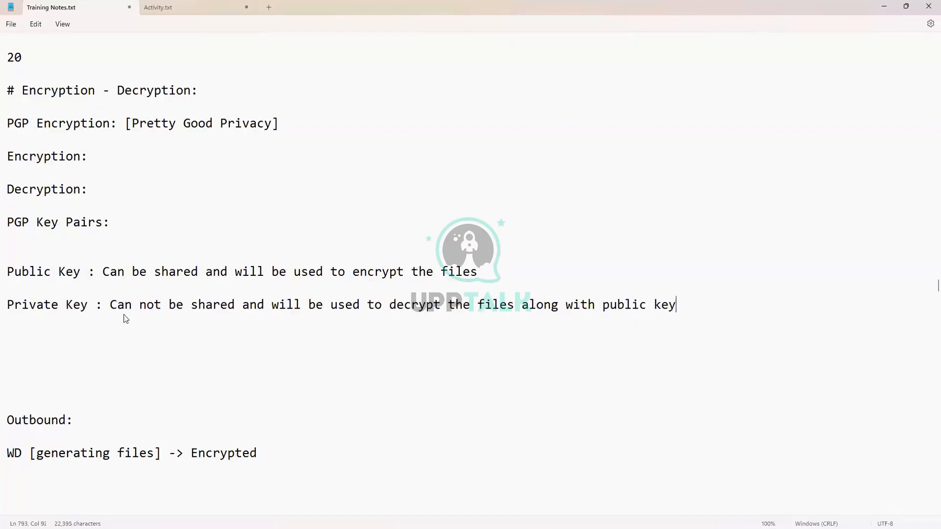
{"action": "scroll", "coordinate": [124, 304], "scroll_direction": "down", "scroll_amount": 2}
{"action": "scroll", "coordinate": [196, 230], "scroll_direction": "up", "scroll_amount": 2}
{"action": "left_click_drag", "start_coordinate": [81, 273], "coordinate": [483, 273]}
{"action": "left_click", "coordinate": [93, 304]}
{"action": "left_click", "coordinate": [81, 272]}
{"action": "left_click_drag", "start_coordinate": [8, 122], "coordinate": [117, 121]}
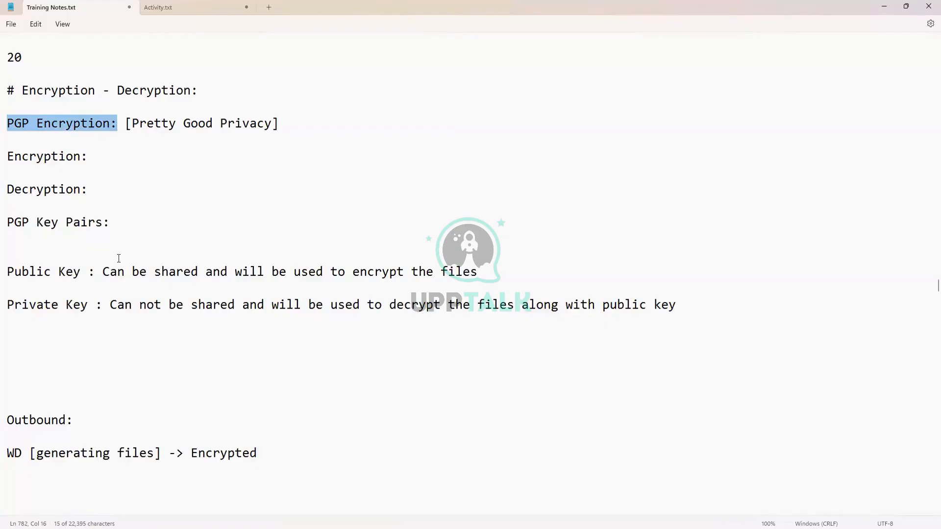
{"action": "left_click_drag", "start_coordinate": [87, 272], "coordinate": [7, 275]}
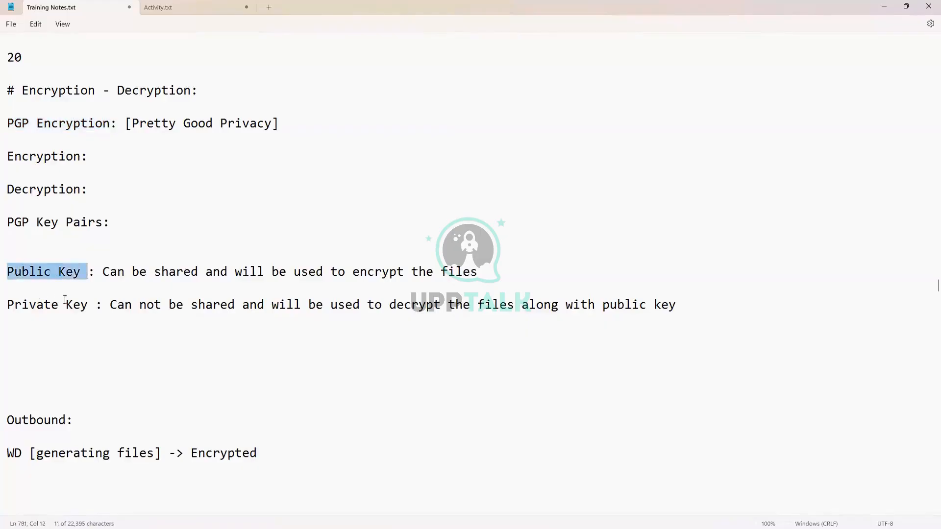
{"action": "left_click_drag", "start_coordinate": [88, 305], "coordinate": [10, 298]}
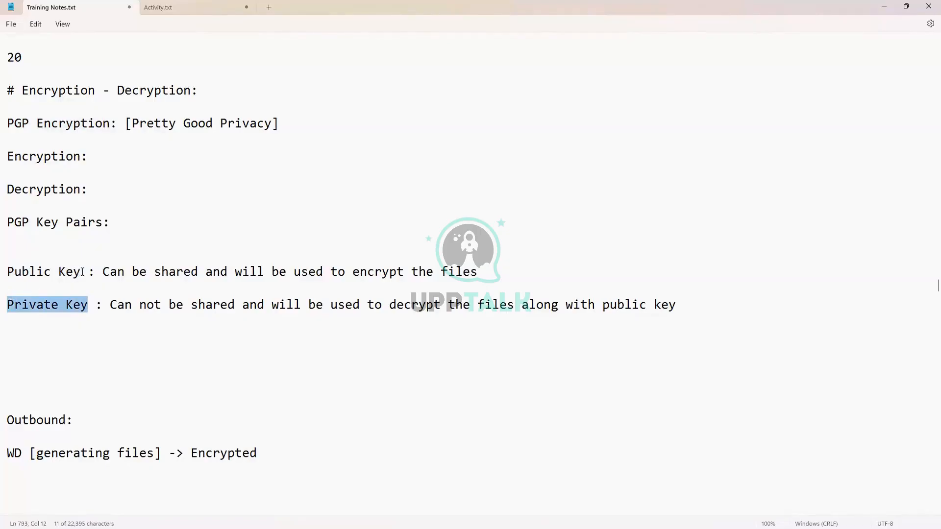
{"action": "left_click_drag", "start_coordinate": [82, 272], "coordinate": [21, 274]}
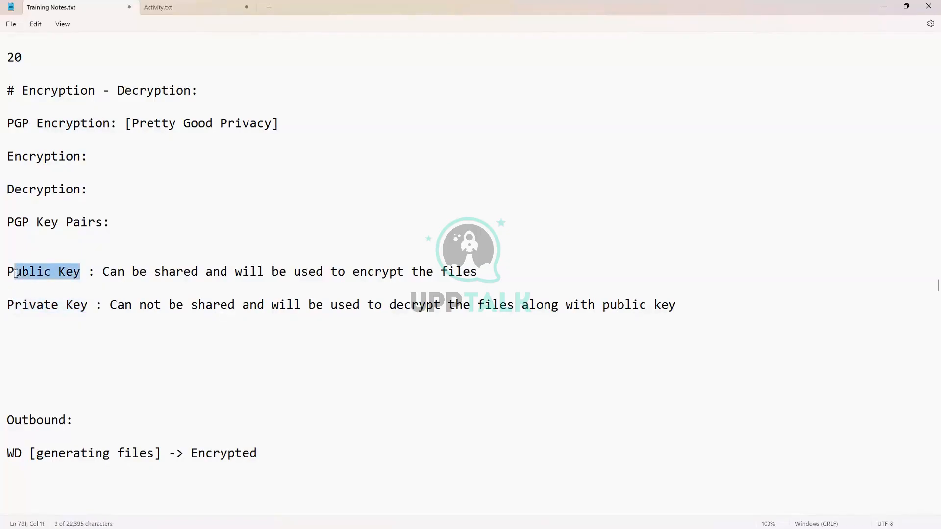
{"action": "left_click", "coordinate": [59, 306]}
{"action": "left_click", "coordinate": [82, 275]}
{"action": "left_click_drag", "start_coordinate": [81, 274], "coordinate": [6, 273]}
{"action": "left_click_drag", "start_coordinate": [169, 274], "coordinate": [470, 272]}
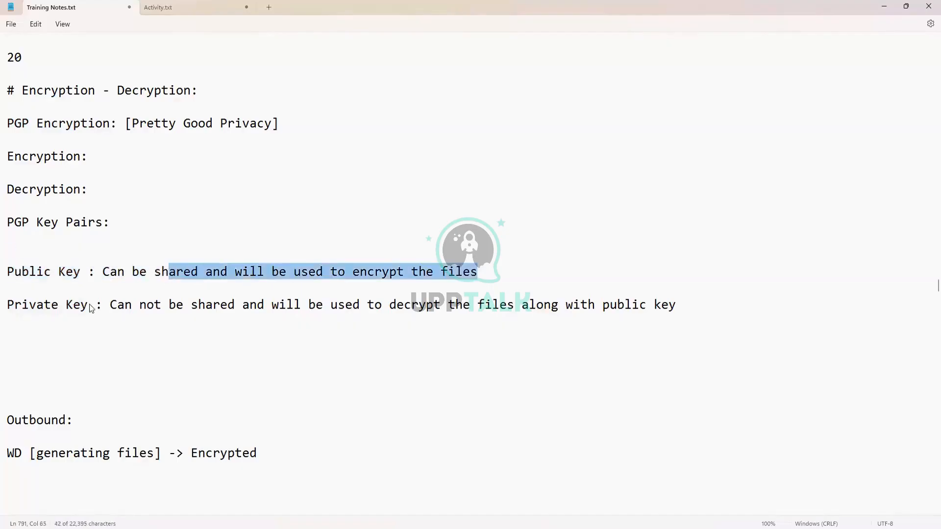
{"action": "left_click_drag", "start_coordinate": [88, 305], "coordinate": [7, 304]}
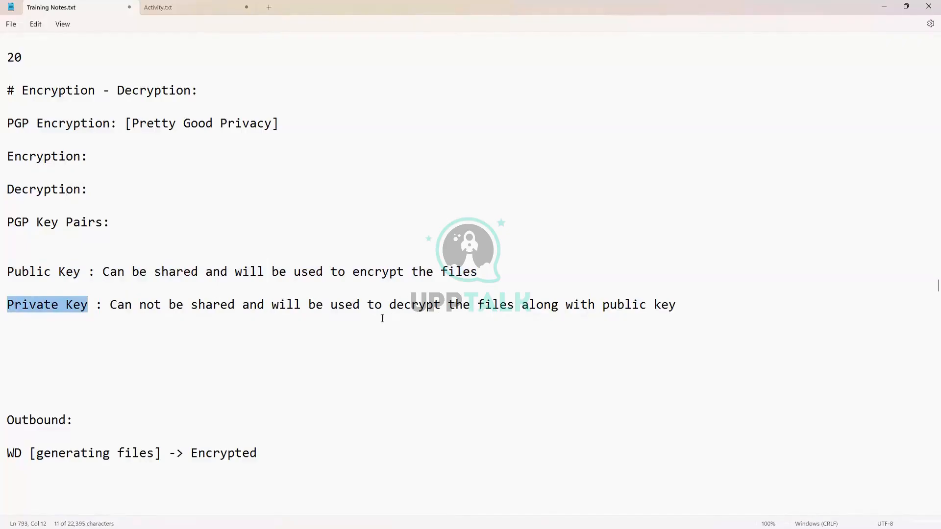
{"action": "scroll", "coordinate": [382, 319], "scroll_direction": "down", "scroll_amount": 1}
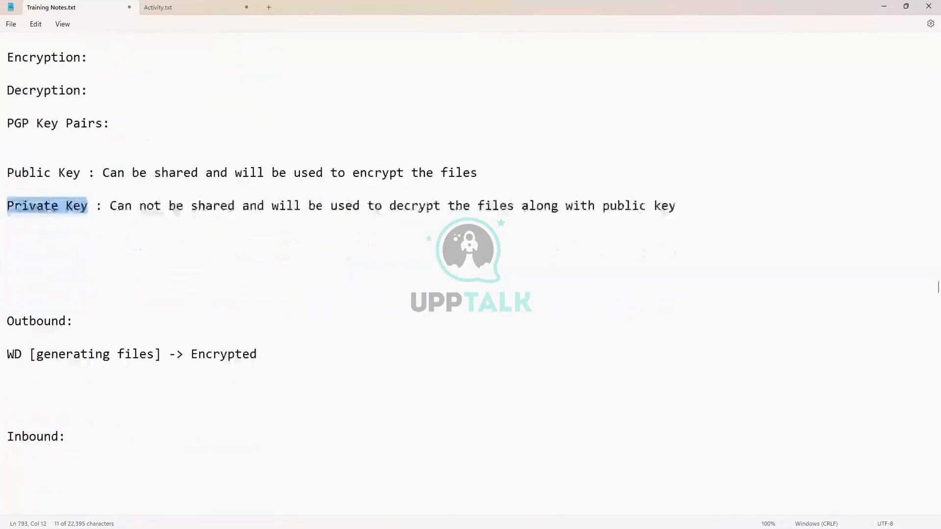
{"action": "left_click", "coordinate": [693, 209]}
- Add a 'Workday -> Concur' line below the key definitions
{"action": "key", "text": "Return"}
{"action": "key", "text": "Return"}
{"action": "key", "text": "Return"}
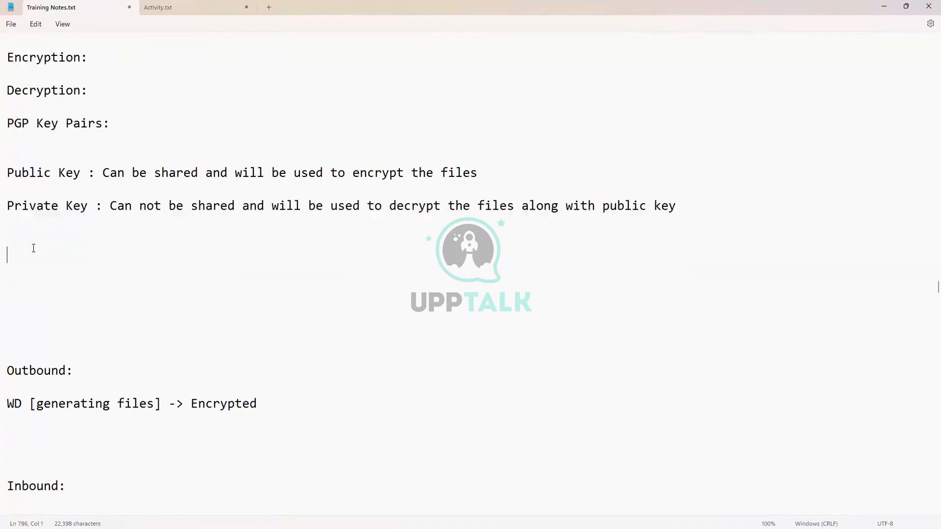
{"action": "type", "text": "Workday ->>"}
{"action": "key", "text": "BackSpace"}
{"action": "type", "text": "Concur"}
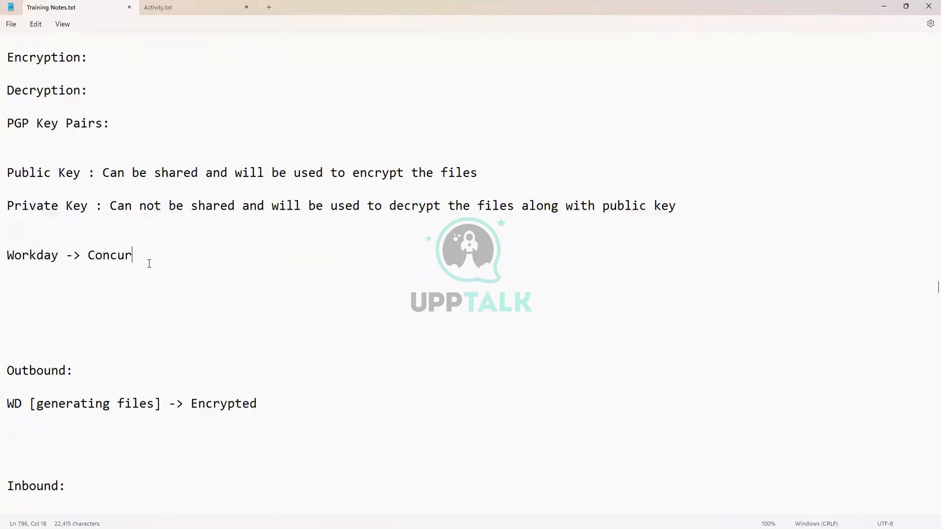
- Review the Workday -> Concur line and remove extra blank lines above Outbound
{"action": "left_click_drag", "start_coordinate": [145, 255], "coordinate": [1, 263]}
{"action": "left_click", "coordinate": [82, 298]}
{"action": "left_click_drag", "start_coordinate": [62, 255], "coordinate": [5, 257]}
{"action": "left_click", "coordinate": [125, 255]}
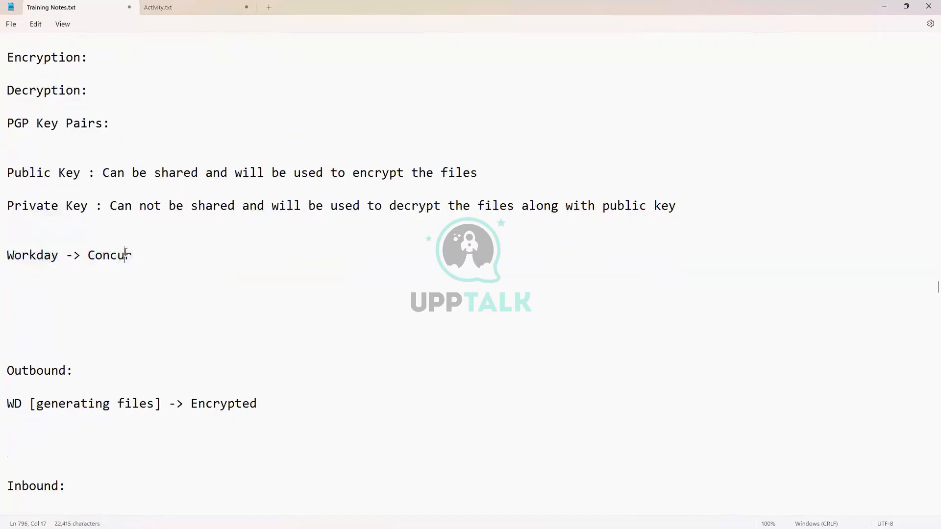
{"action": "left_click", "coordinate": [60, 255]}
{"action": "double_click", "coordinate": [41, 257]}
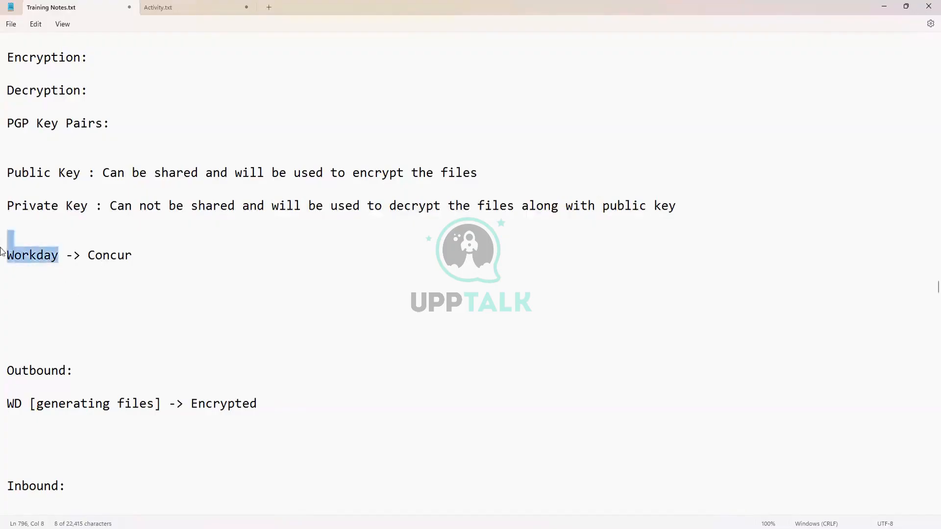
{"action": "left_click", "coordinate": [60, 260]}
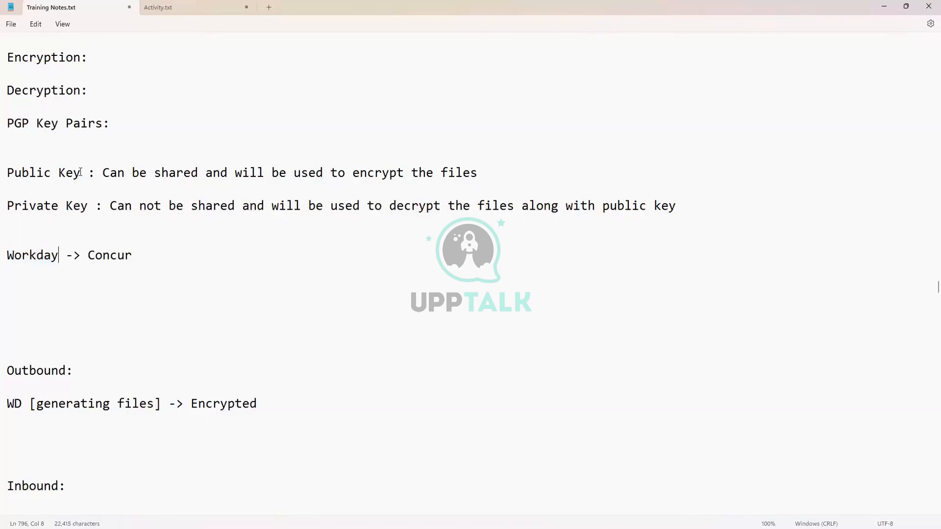
{"action": "left_click_drag", "start_coordinate": [80, 176], "coordinate": [7, 171]}
{"action": "left_click", "coordinate": [43, 257]}
{"action": "left_click", "coordinate": [40, 345]}
{"action": "key", "text": "BackSpace"}
{"action": "key", "text": "BackSpace"}
{"action": "key", "text": "BackSpace"}
{"action": "key", "text": "BackSpace"}
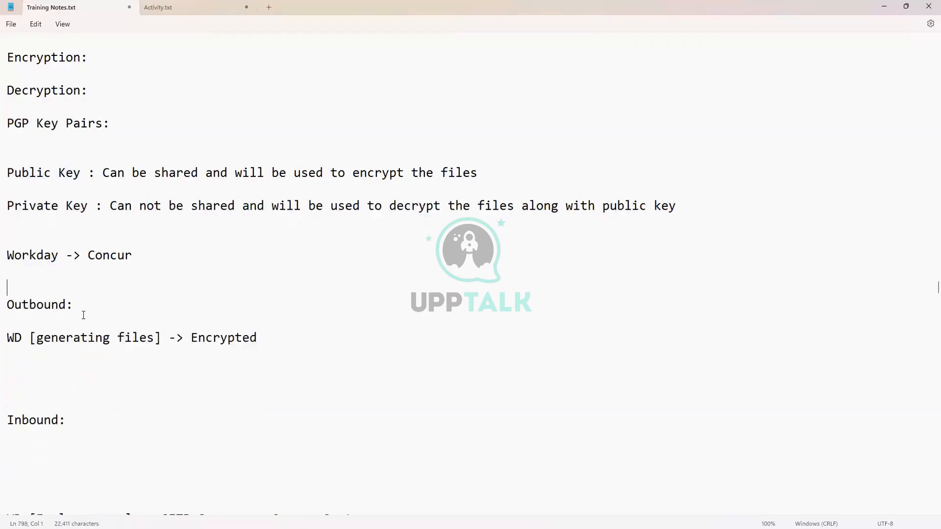
- Under Outbound, note the target generates a key pair and shares the public key with source
{"action": "left_click", "coordinate": [83, 315]}
{"action": "key", "text": "Return"}
{"action": "key", "text": "Return"}
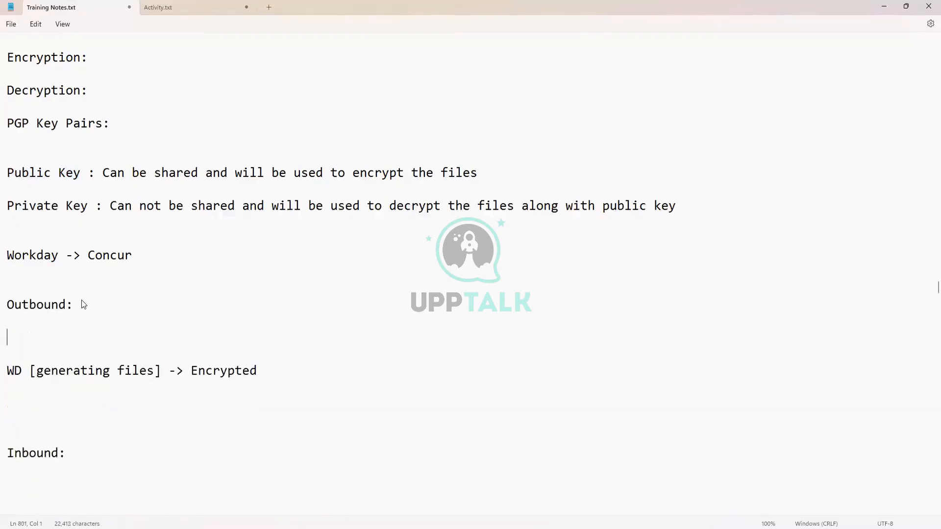
{"action": "type", "text": "Target syet"}
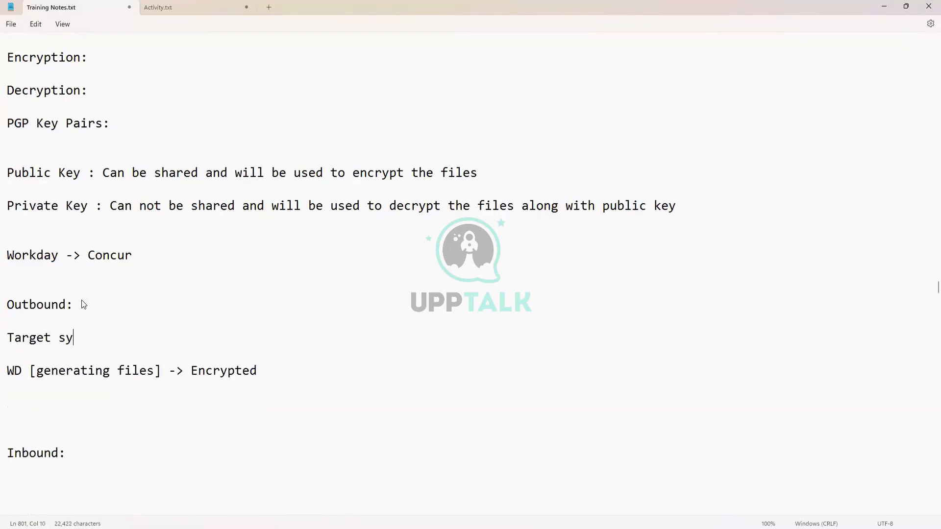
{"action": "key", "text": "BackSpace"}
{"action": "key", "text": "BackSpace"}
{"action": "type", "text": "stem will generate "}
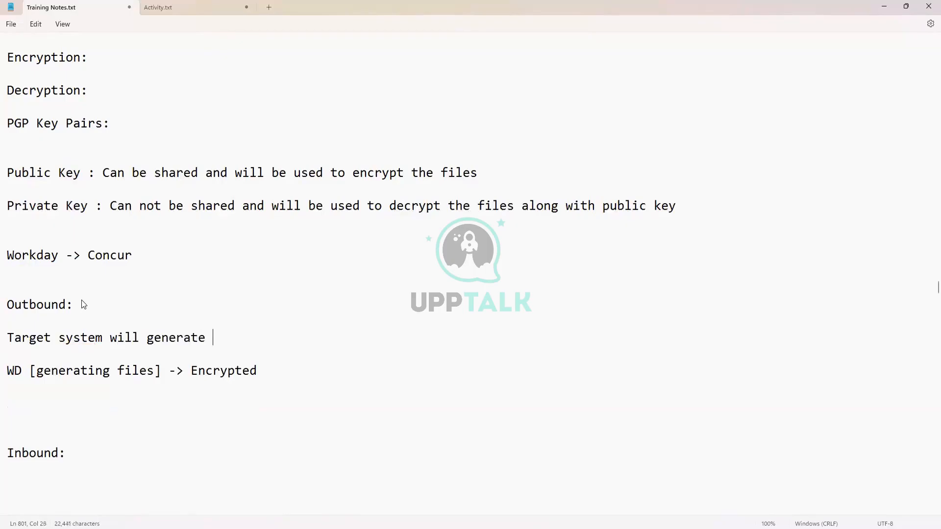
{"action": "type", "text": "public-private "}
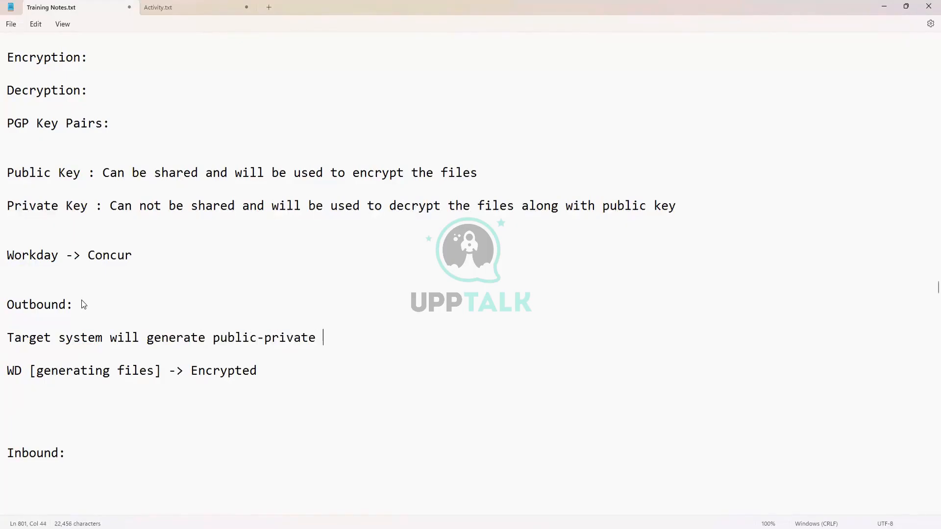
{"action": "type", "text": "key pair. Once ke"}
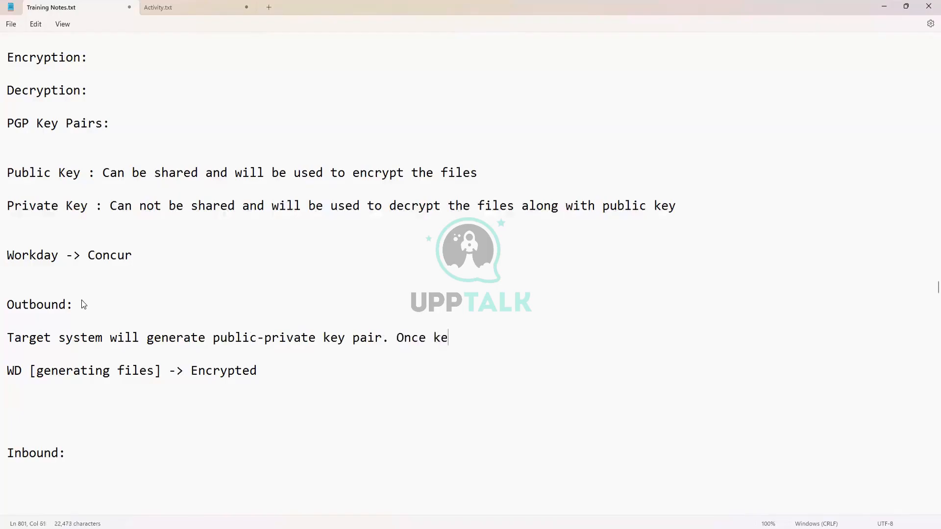
{"action": "type", "text": "y is generated, target syse"}
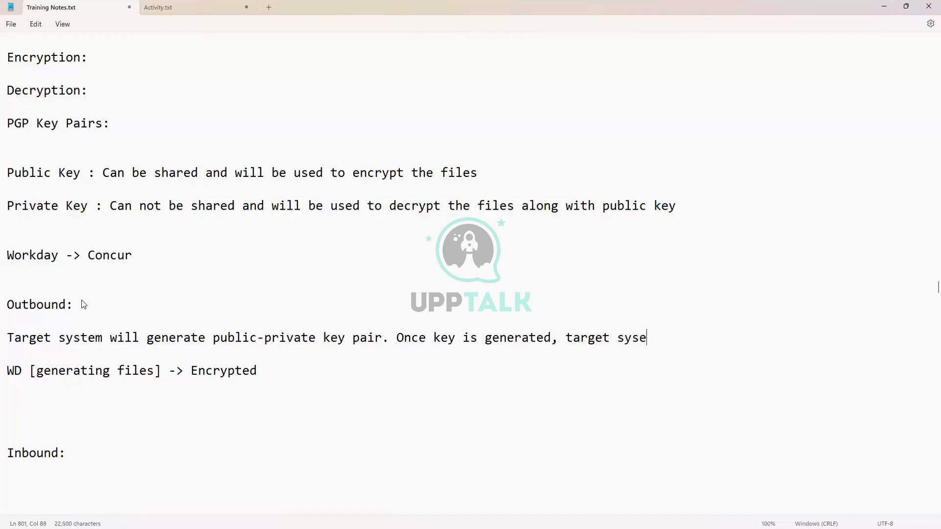
{"action": "key", "text": "BackSpace"}
{"action": "type", "text": "tem wi"}
{"action": "key", "text": "BackSpace"}
{"action": "type", "text": "share publ"}
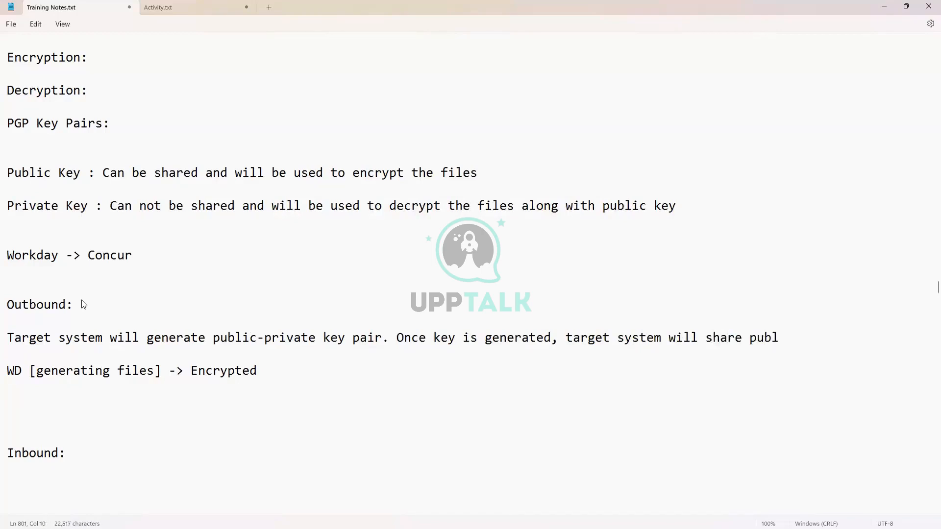
{"action": "type", "text": "ic key with "}
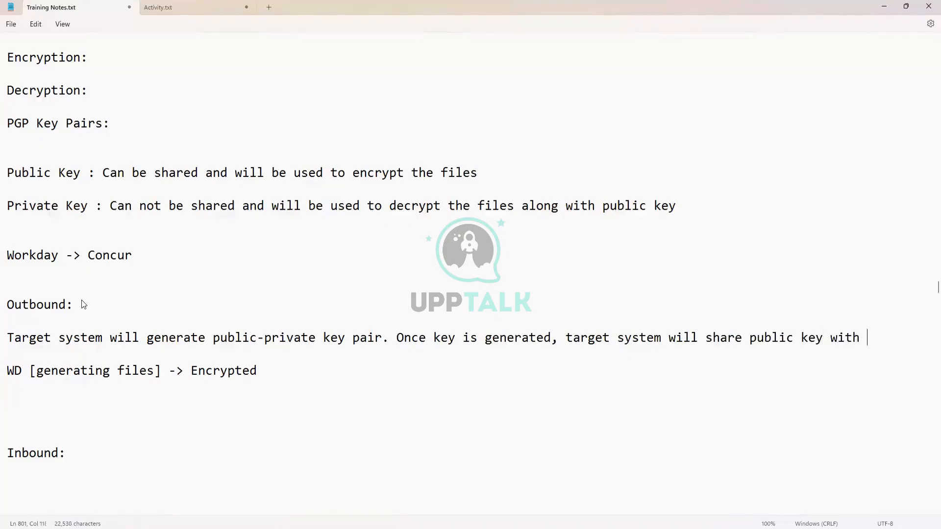
{"action": "type", "text": "source system."}
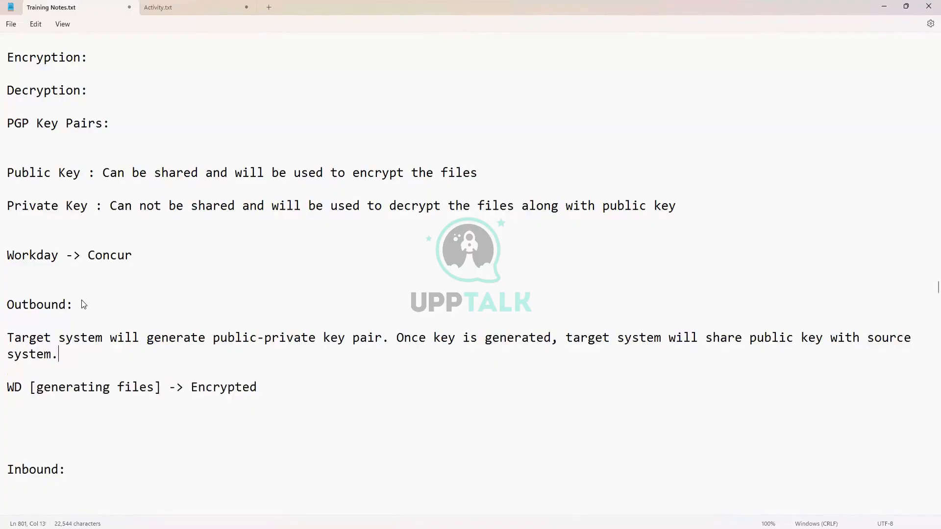
{"action": "scroll", "coordinate": [82, 300], "scroll_direction": "down", "scroll_amount": 1}
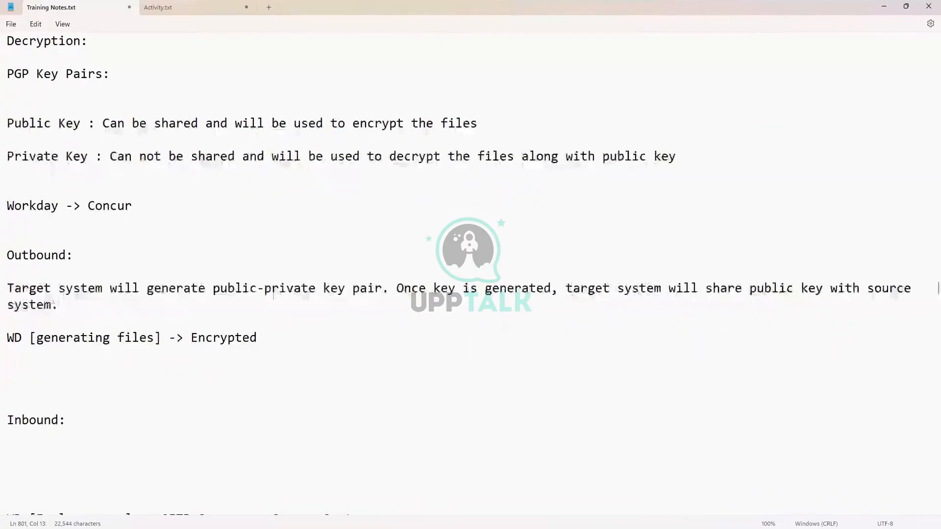
{"action": "left_click_drag", "start_coordinate": [7, 206], "coordinate": [140, 211]}
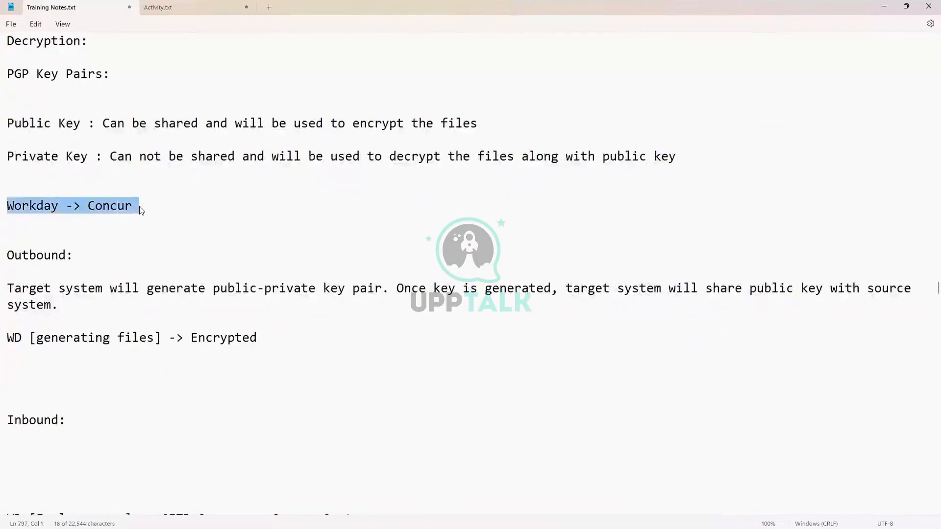
{"action": "left_click", "coordinate": [41, 203]}
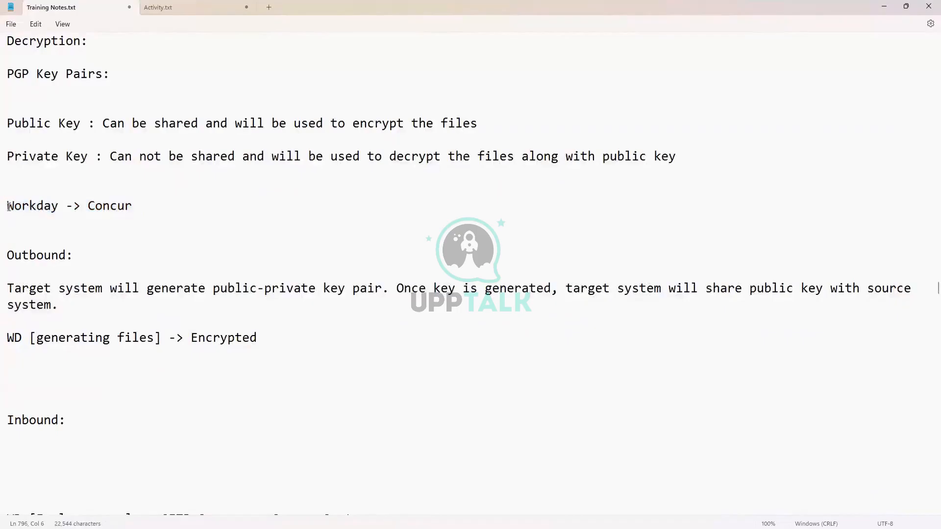
{"action": "left_click_drag", "start_coordinate": [7, 206], "coordinate": [139, 214]}
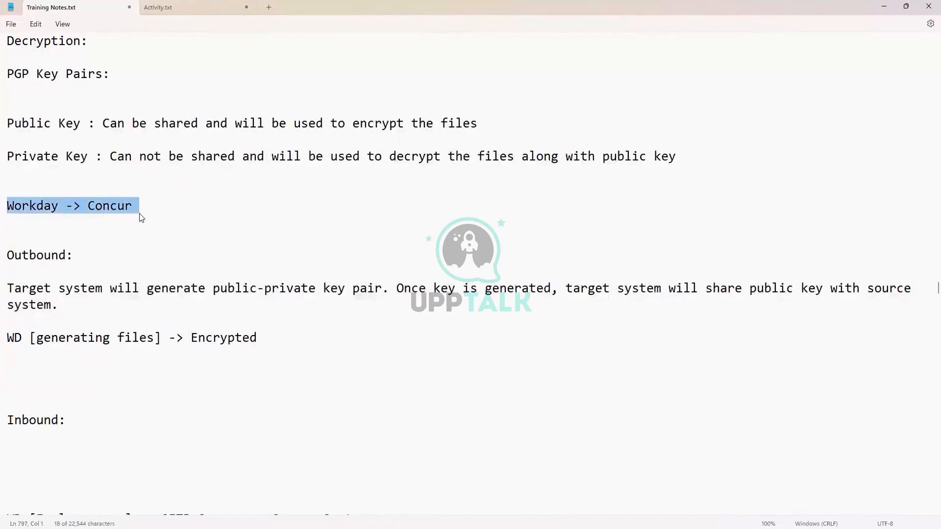
{"action": "left_click", "coordinate": [43, 210]}
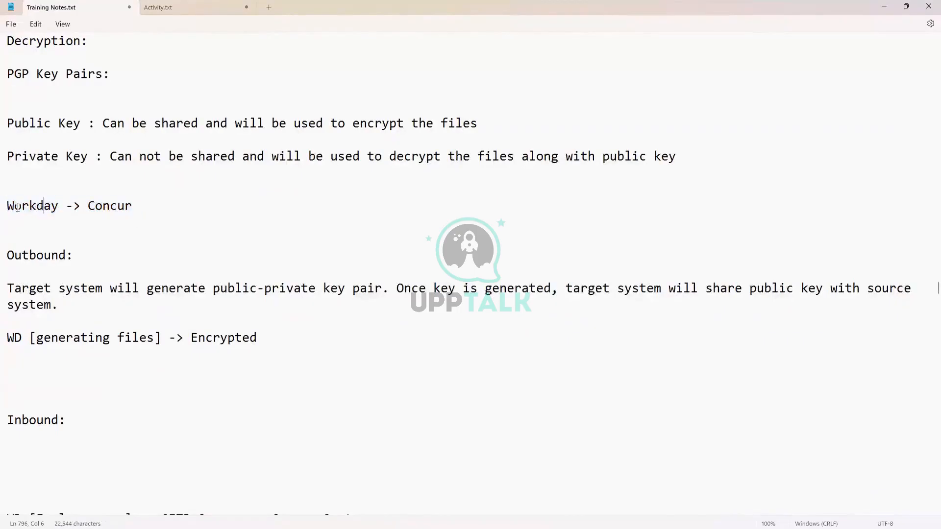
{"action": "triple_click", "coordinate": [53, 210]}
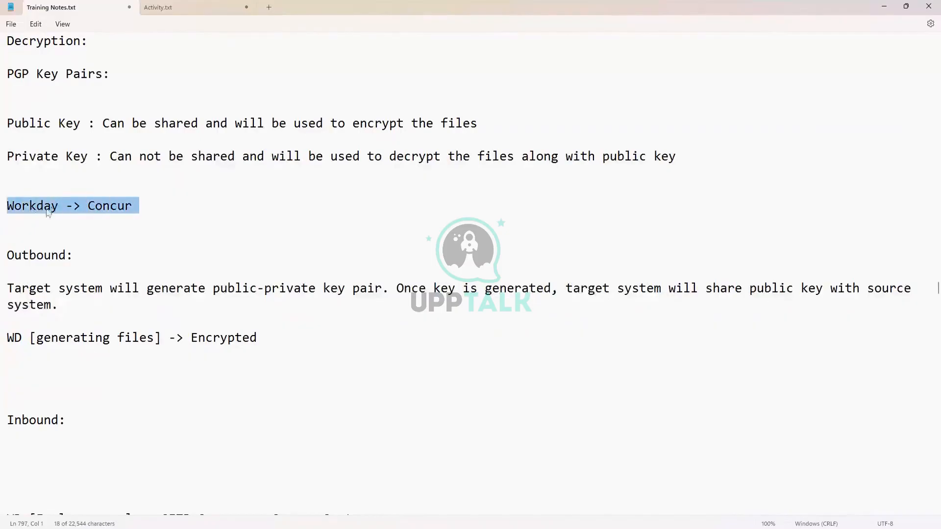
{"action": "left_click", "coordinate": [93, 209]}
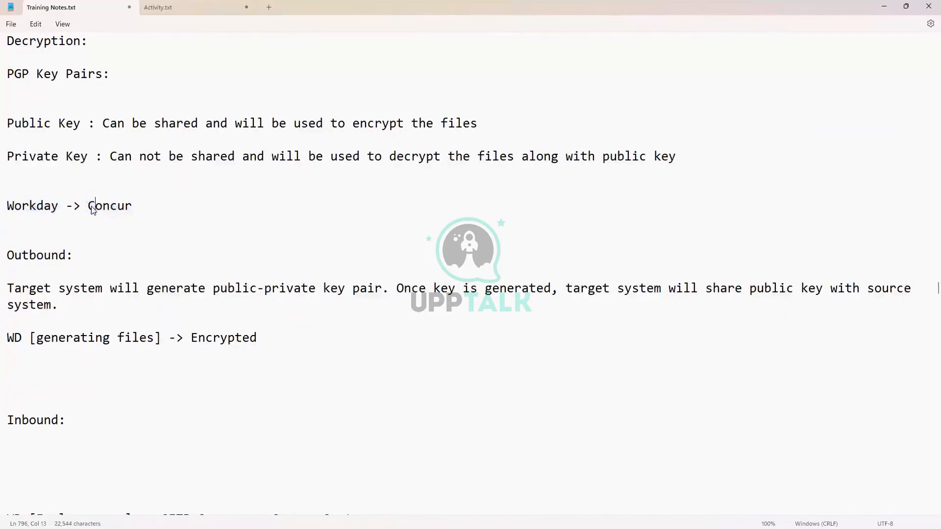
{"action": "left_click_drag", "start_coordinate": [88, 210], "coordinate": [138, 210]}
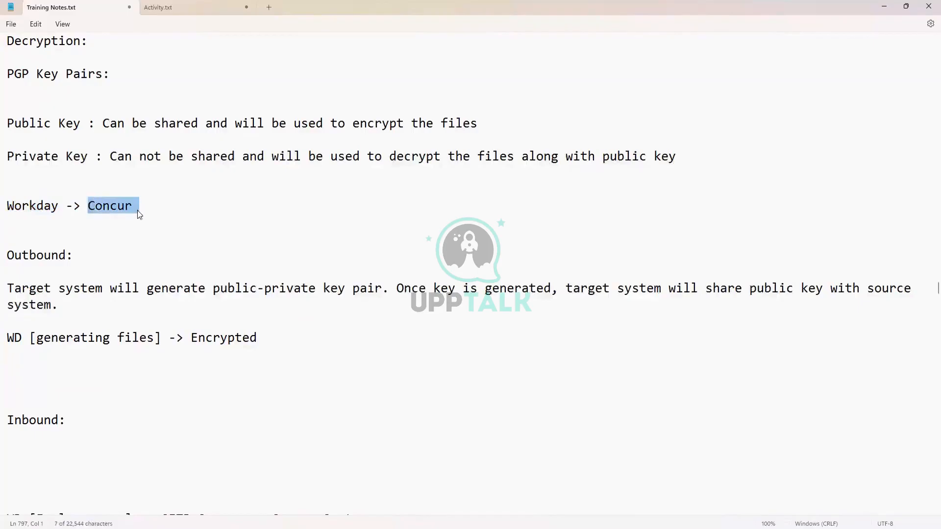
{"action": "left_click_drag", "start_coordinate": [58, 209], "coordinate": [8, 214]}
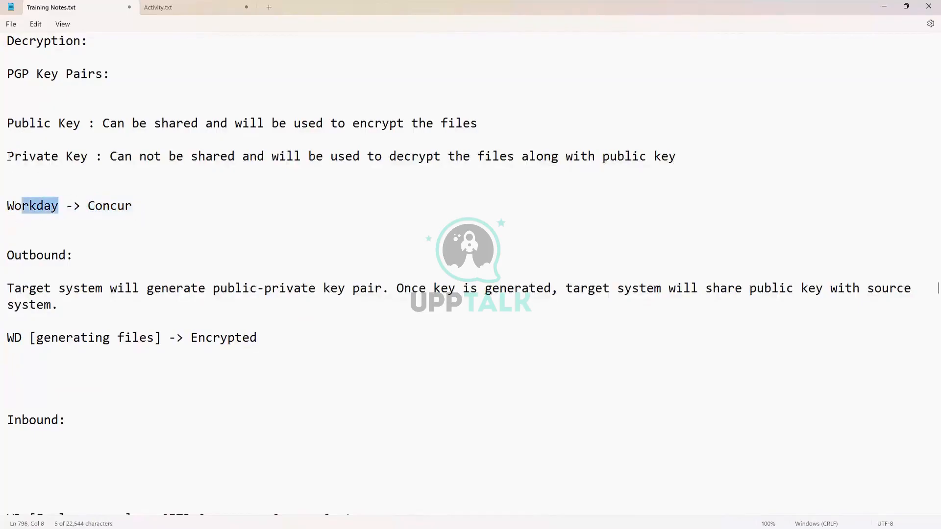
{"action": "left_click_drag", "start_coordinate": [8, 156], "coordinate": [147, 158]}
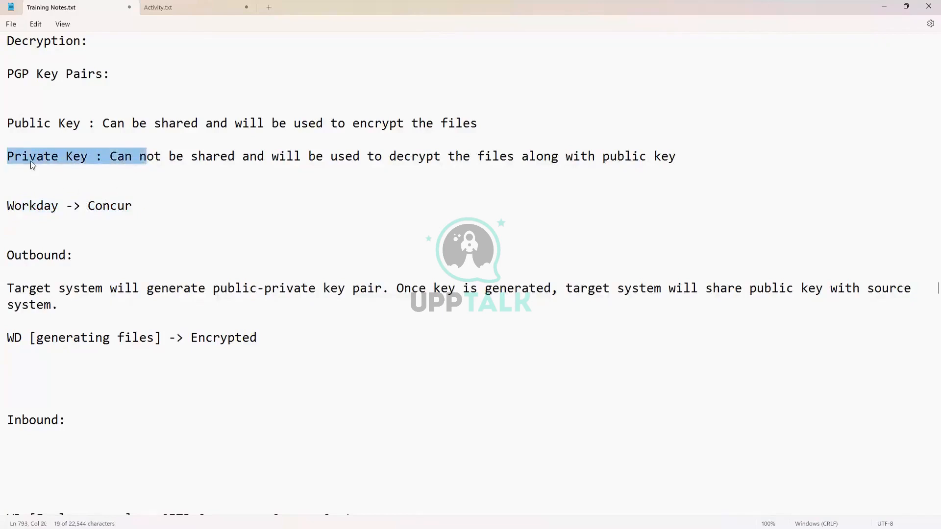
{"action": "left_click", "coordinate": [63, 319]}
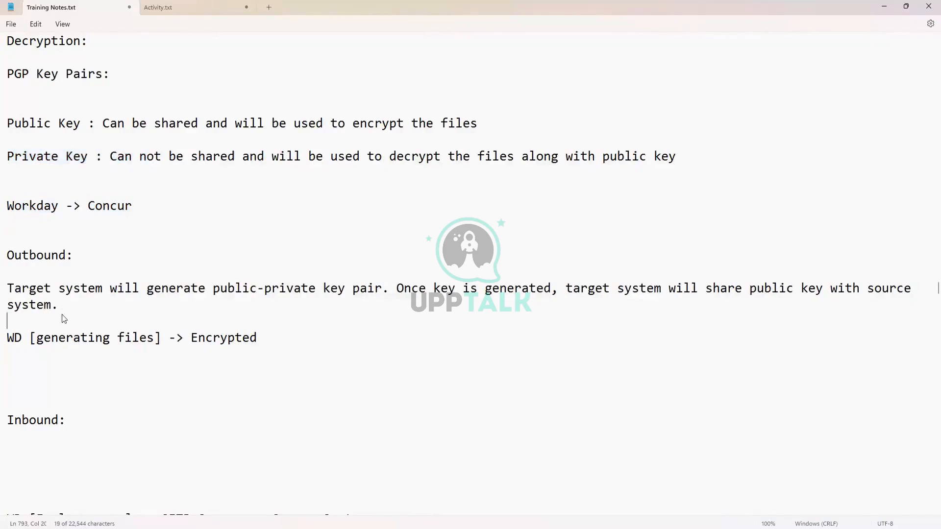
{"action": "triple_click", "coordinate": [9, 258]}
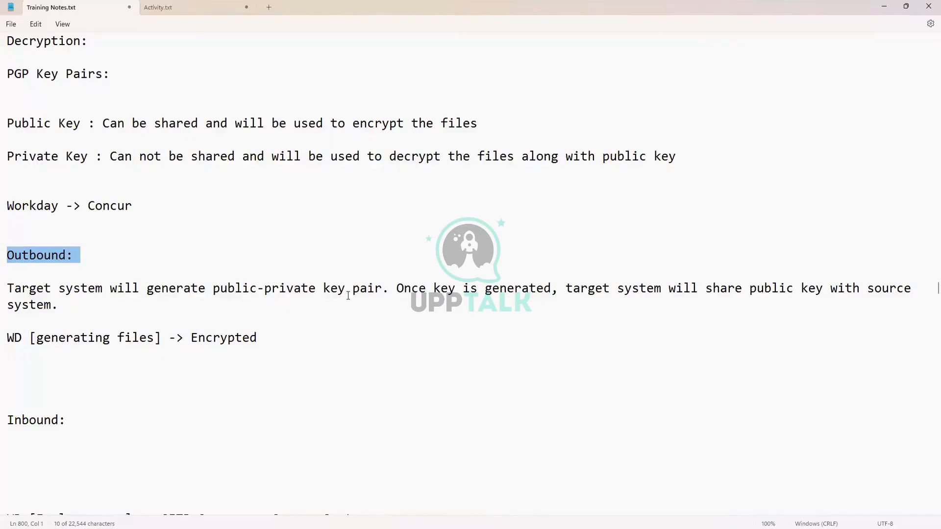
{"action": "left_click_drag", "start_coordinate": [199, 288], "coordinate": [600, 290]}
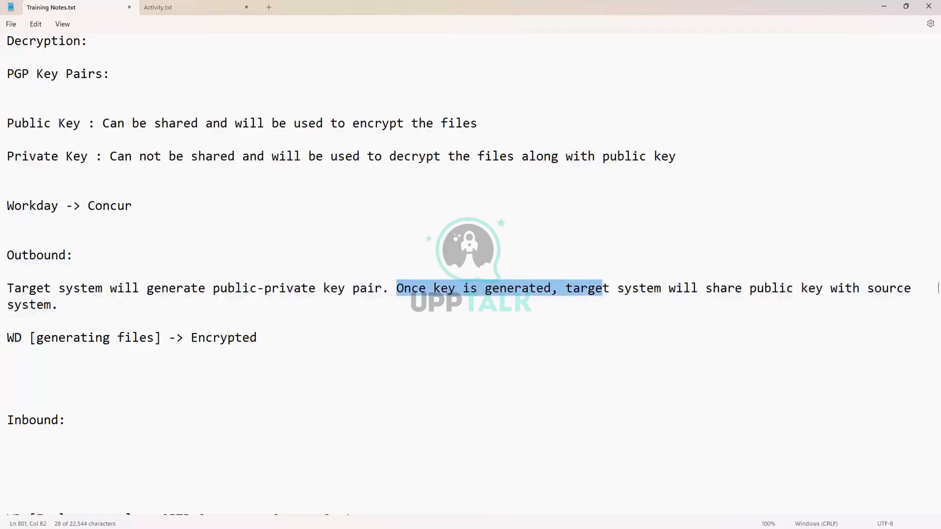
- Tidy the blank lines after the outbound notes to make room above Inbound:
{"action": "left_click", "coordinate": [37, 395]}
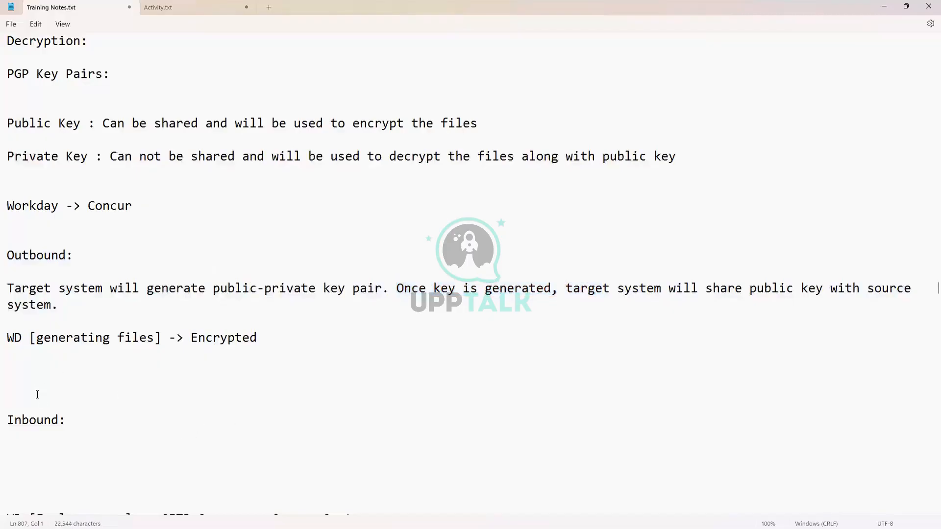
{"action": "key", "text": "BackSpace"}
{"action": "key", "text": "Up"}
{"action": "key", "text": "Up"}
{"action": "key", "text": "Up"}
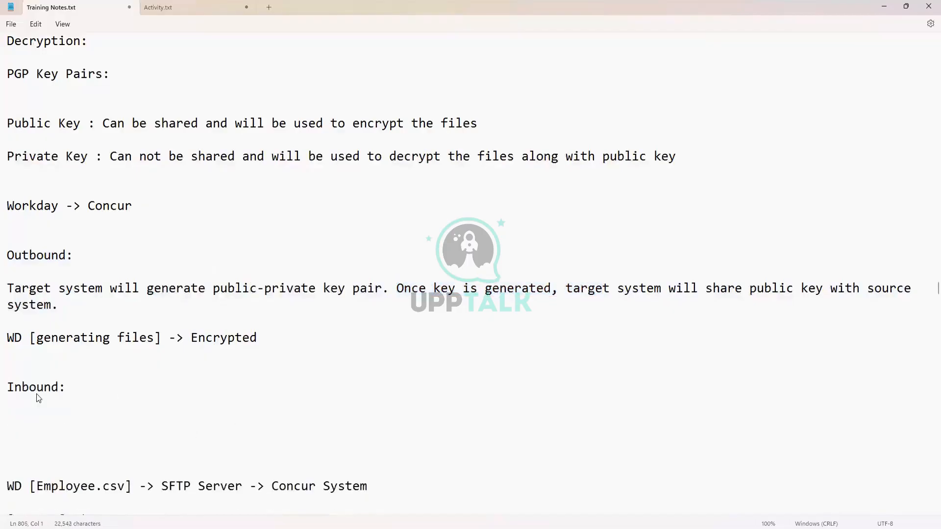
{"action": "left_click_drag", "start_coordinate": [263, 336], "coordinate": [9, 290]}
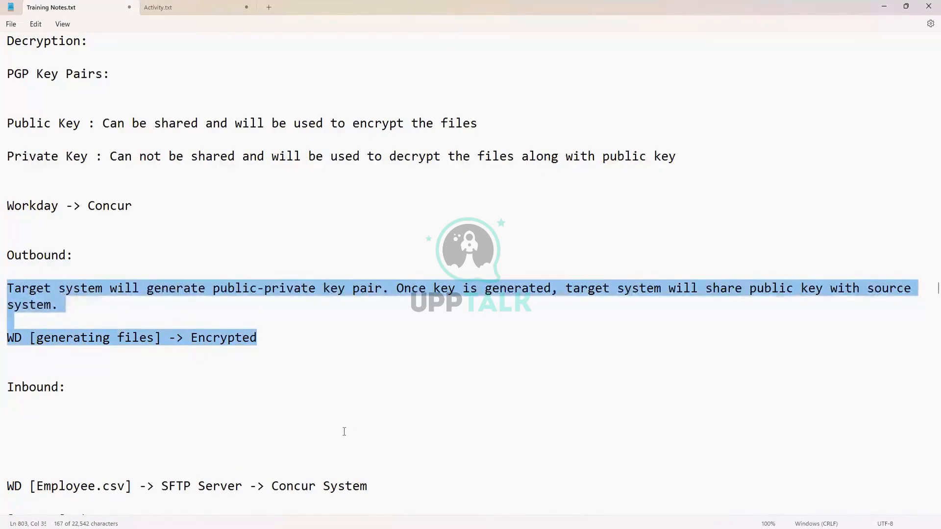
{"action": "left_click", "coordinate": [277, 337]}
{"action": "key", "text": "Return"}
{"action": "key", "text": "Return"}
{"action": "key", "text": "Return"}
{"action": "key", "text": "Return"}
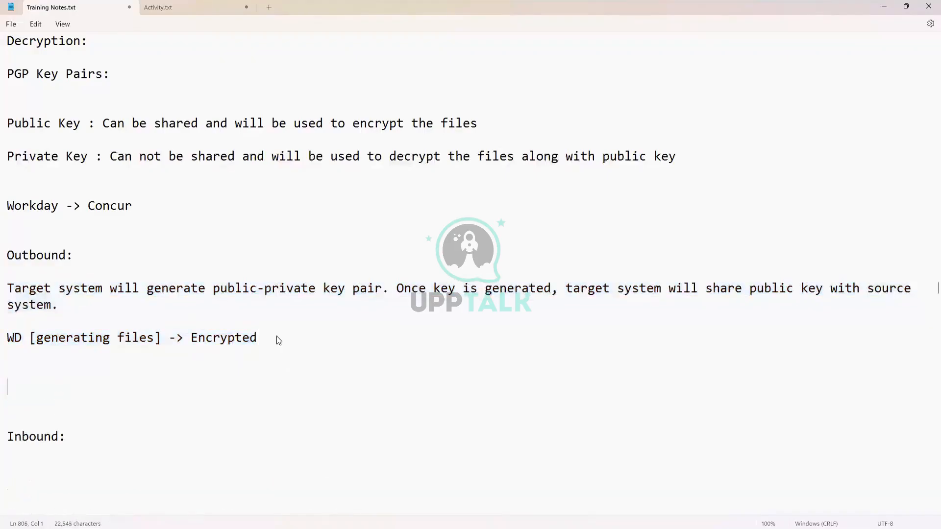
{"action": "scroll", "coordinate": [275, 338], "scroll_direction": "down", "scroll_amount": 1}
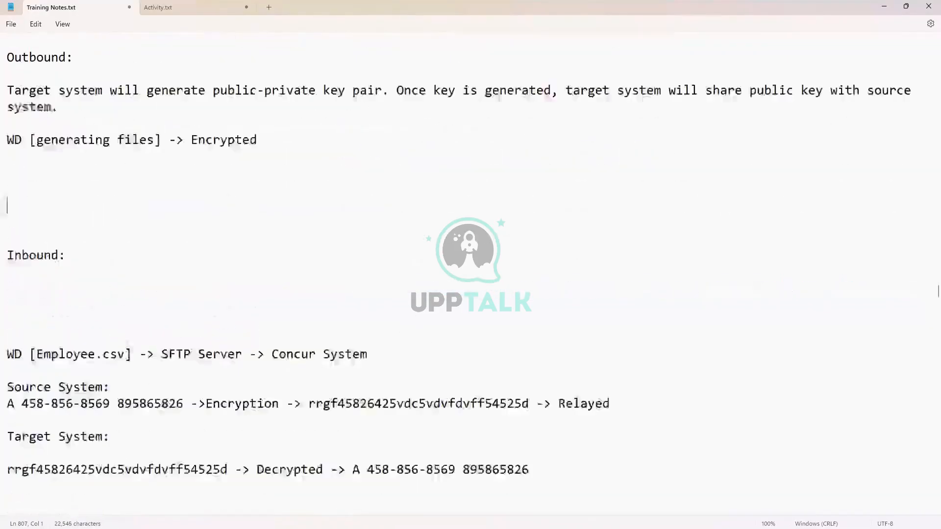
{"action": "key", "text": "Return"}
{"action": "key", "text": "Return"}
{"action": "key", "text": "Return"}
{"action": "key", "text": "Return"}
{"action": "key", "text": "Return"}
{"action": "key", "text": "Return"}
{"action": "key", "text": "Return"}
{"action": "key", "text": "Return"}
{"action": "key", "text": "Return"}
{"action": "key", "text": "Return"}
{"action": "key", "text": "Return"}
{"action": "key", "text": "Return"}
{"action": "key", "text": "Return"}
{"action": "key", "text": "Return"}
{"action": "key", "text": "Return"}
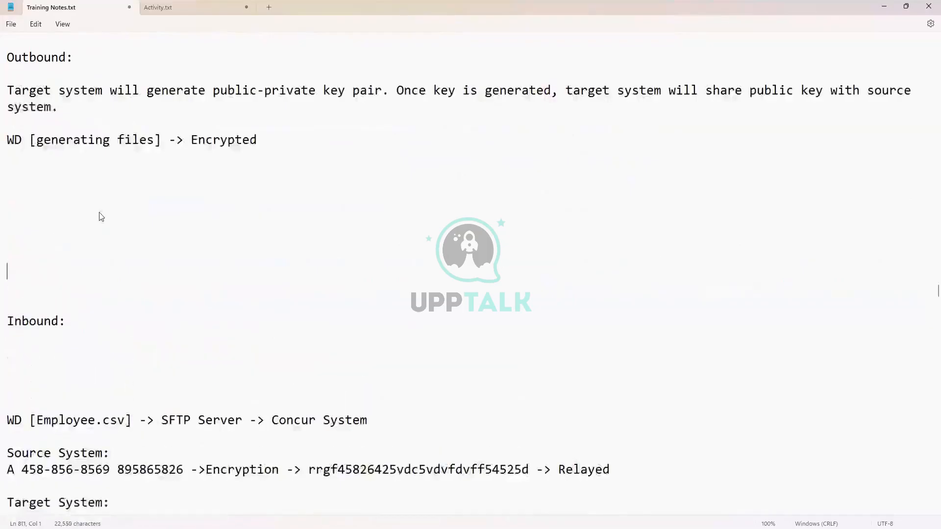
{"action": "key", "text": "Up"}
{"action": "key", "text": "Up"}
{"action": "key", "text": "Up"}
{"action": "key", "text": "Up"}
{"action": "key", "text": "Up"}
{"action": "key", "text": "Up"}
{"action": "key", "text": "Up"}
{"action": "key", "text": "Up"}
{"action": "key", "text": "Up"}
{"action": "key", "text": "Up"}
{"action": "key", "text": "Up"}
{"action": "key", "text": "Up"}
{"action": "key", "text": "Up"}
{"action": "key", "text": "Up"}
{"action": "key", "text": "Up"}
{"action": "key", "text": "Up"}
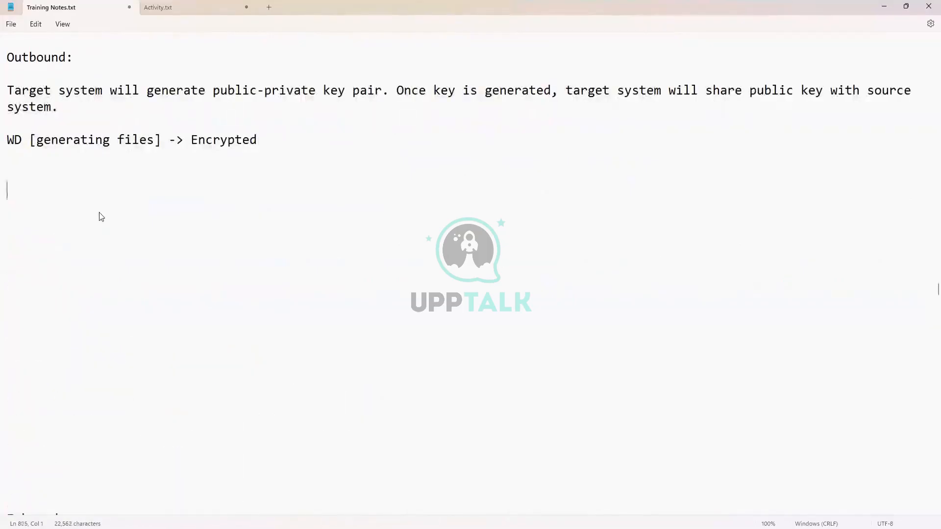
{"action": "key", "text": "Down"}
{"action": "key", "text": "Down"}
- Add 'Source : Workday' and 'Target: Concur' lines
{"action": "type", "text": "Source : Workday"}
{"action": "key", "text": "Return"}
{"action": "key", "text": "Return"}
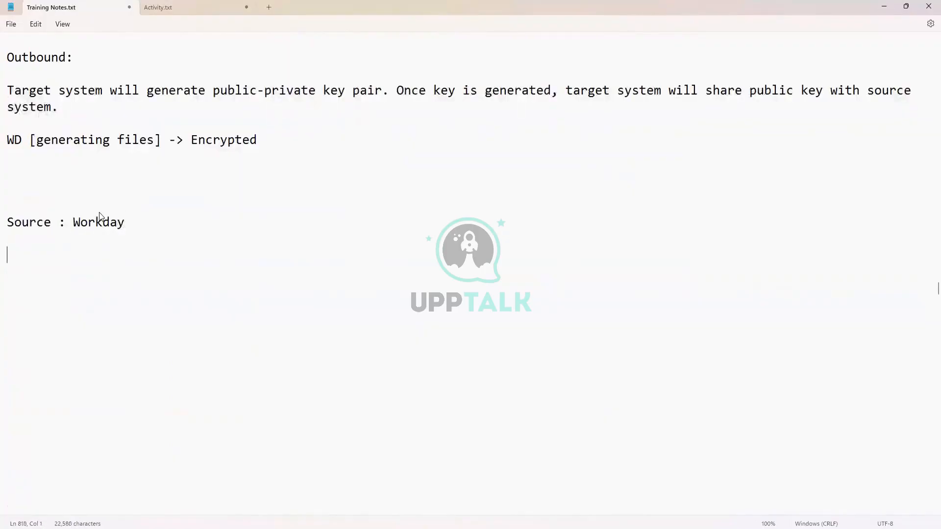
{"action": "type", "text": "Target: Concur"}
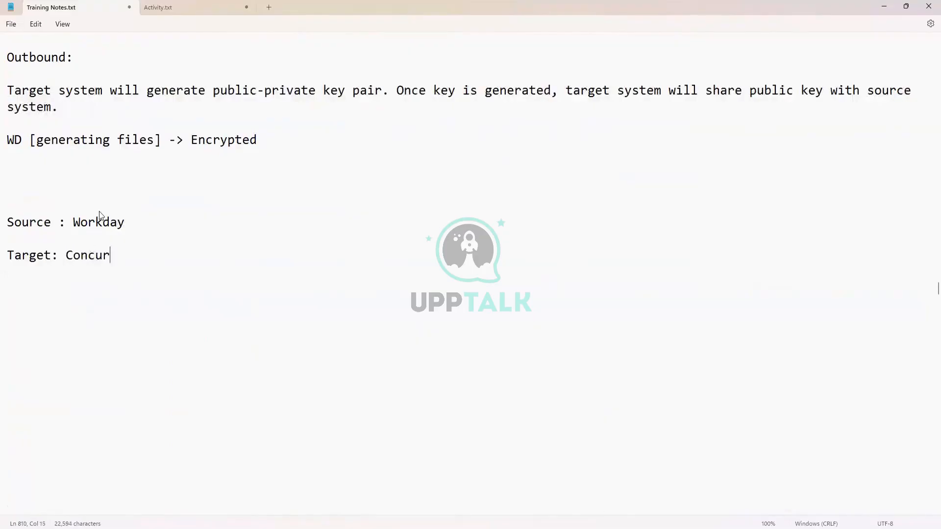
- Extend the Source line with '[Employee.csv] -> Encrypted using public key [Concur will share the public key]'
{"action": "left_click", "coordinate": [155, 221]}
{"action": "type", "text": "[]"}
{"action": "type", "text": "Employee"}
{"action": "type", "text": ".csv"}
{"action": "key", "text": "End"}
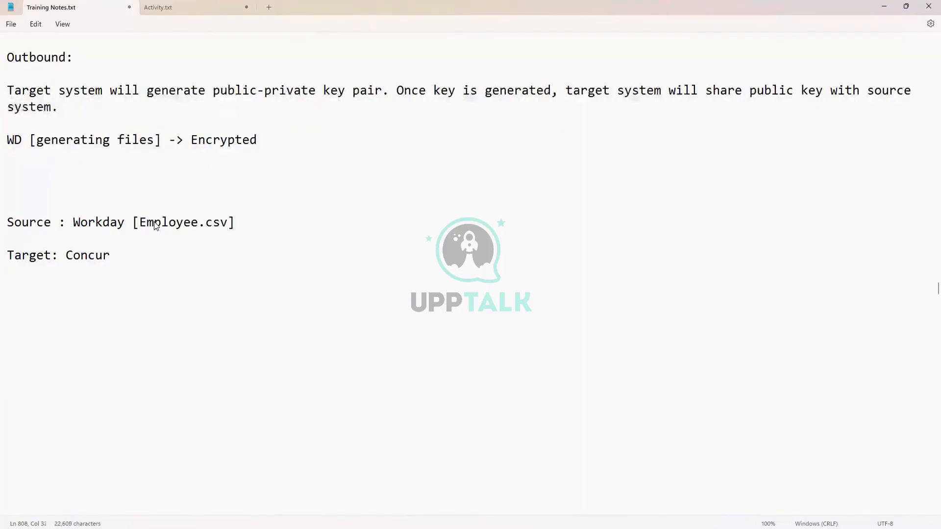
{"action": "type", "text": "-> Encrypted using p"}
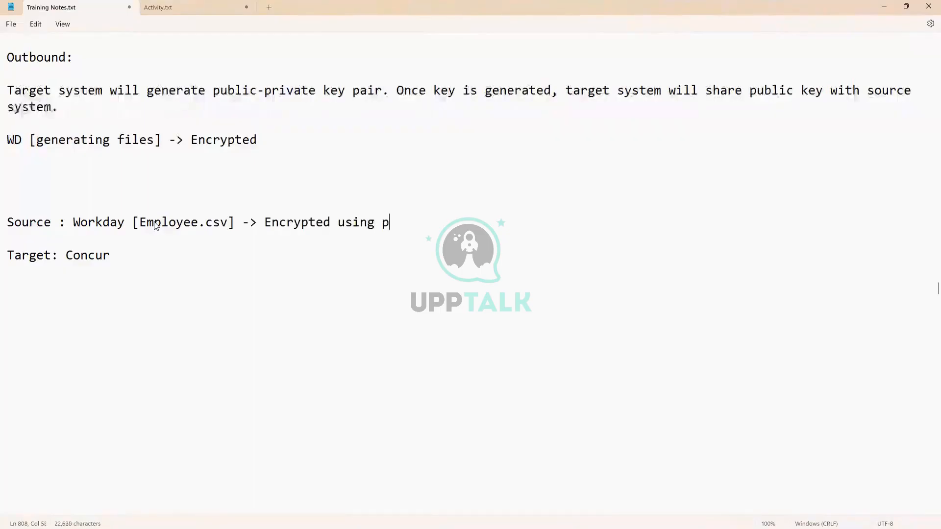
{"action": "type", "text": "ublic key"}
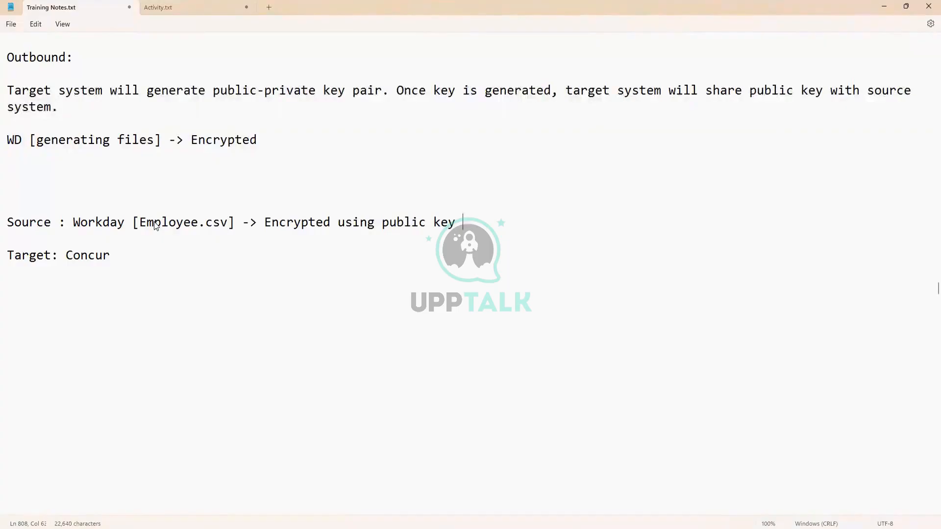
{"action": "type", "text": " []"}
{"action": "key", "text": "Left"}
{"action": "type", "text": "Concur "}
{"action": "type", "text": "will shate"}
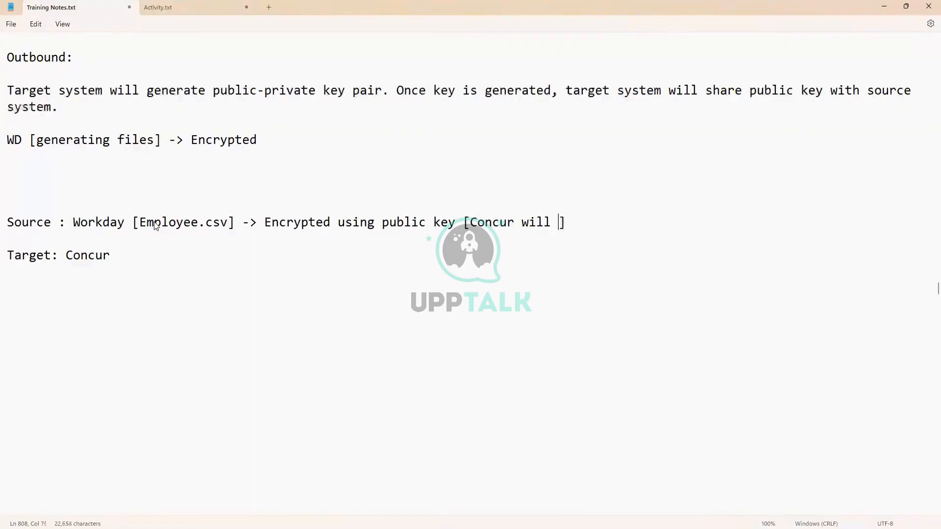
{"action": "key", "text": "BackSpace"}
{"action": "key", "text": "BackSpace"}
{"action": "type", "text": "re the pu"}
{"action": "type", "text": "blic ke"}
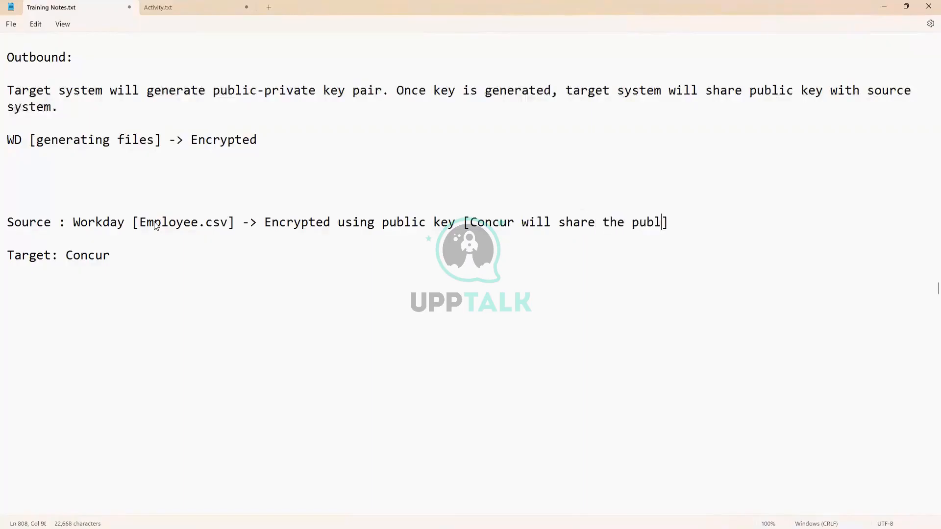
{"action": "type", "text": "y"}
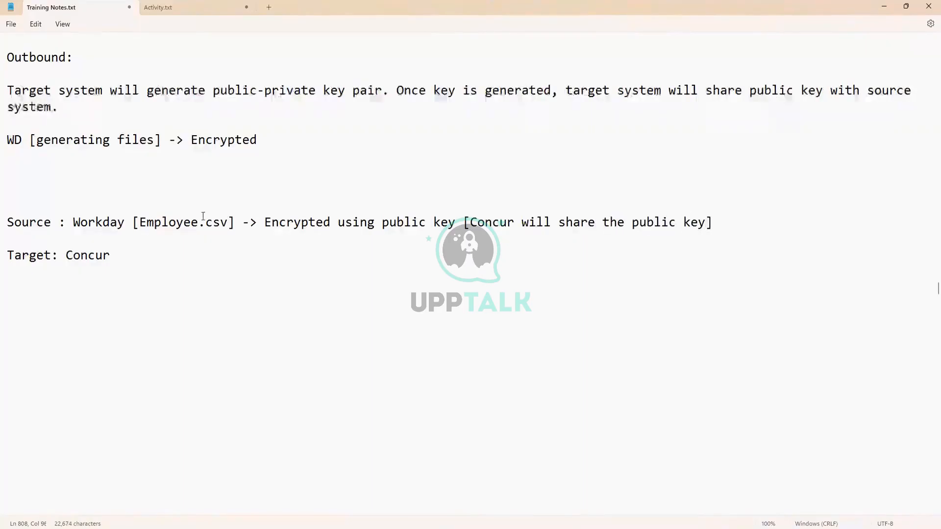
{"action": "left_click", "coordinate": [135, 253]}
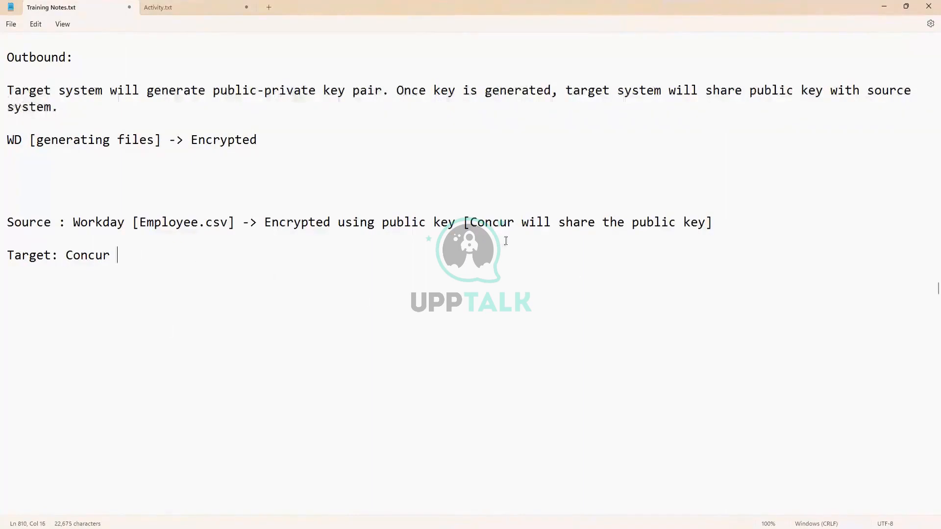
- Review the Source line by highlighting its public key note and Employee.csv
{"action": "left_click_drag", "start_coordinate": [477, 223], "coordinate": [712, 221]}
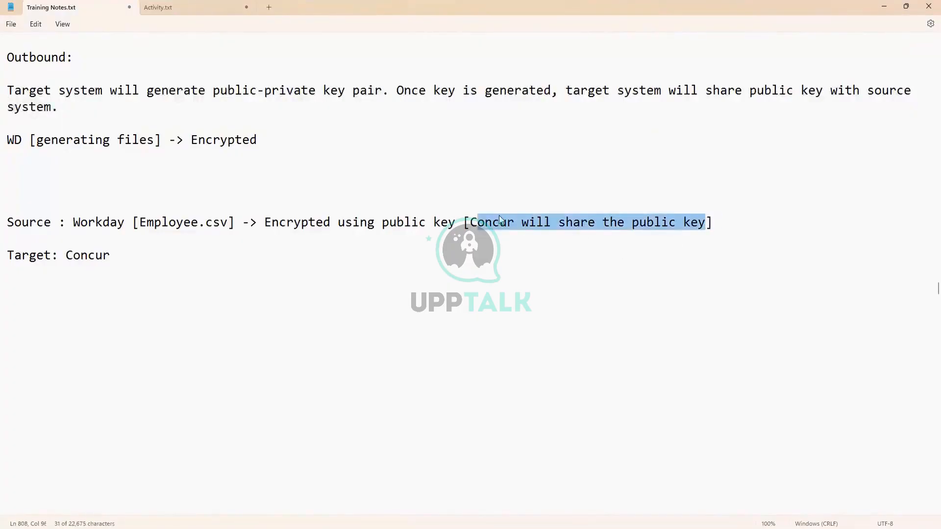
{"action": "left_click", "coordinate": [476, 221]}
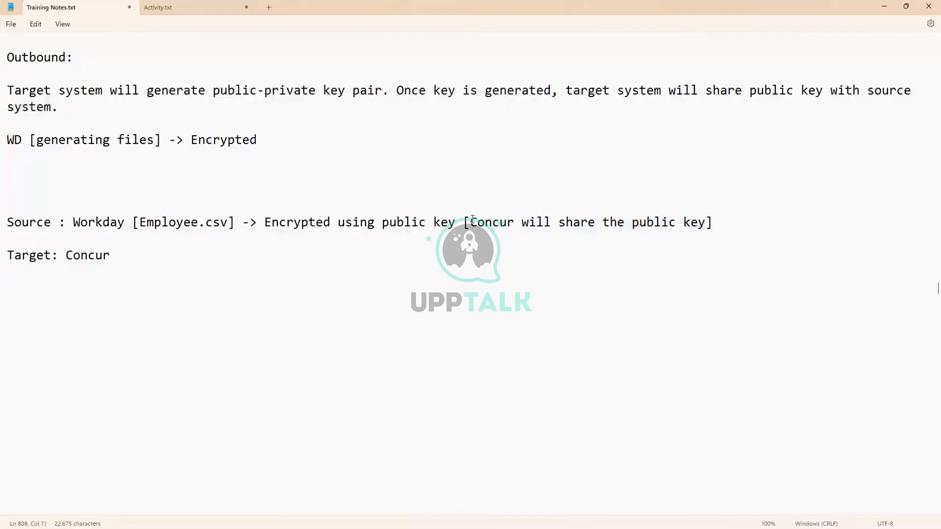
{"action": "left_click_drag", "start_coordinate": [471, 222], "coordinate": [698, 222]}
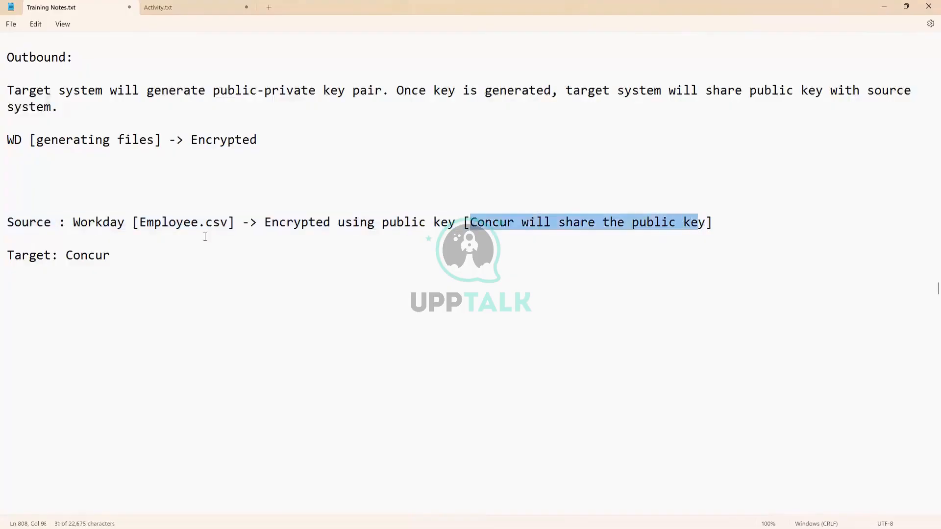
{"action": "left_click_drag", "start_coordinate": [8, 222], "coordinate": [227, 225]}
{"action": "left_click", "coordinate": [143, 224]}
{"action": "left_click_drag", "start_coordinate": [633, 222], "coordinate": [706, 232]}
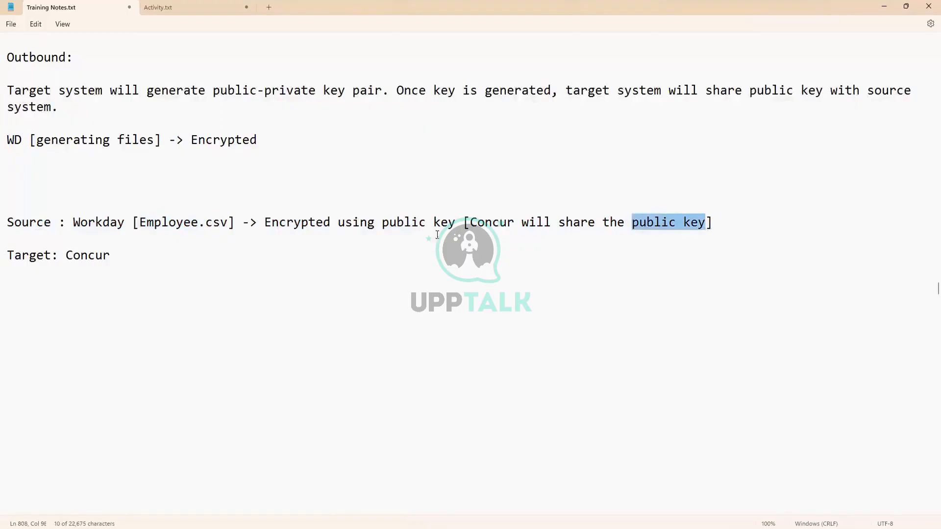
{"action": "left_click_drag", "start_coordinate": [111, 222], "coordinate": [712, 222]}
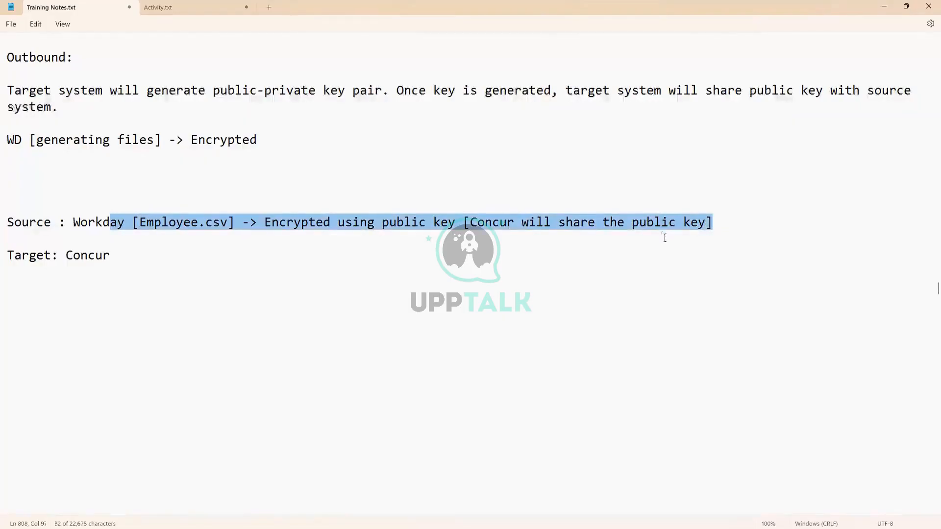
{"action": "left_click", "coordinate": [229, 223]}
{"action": "left_click_drag", "start_coordinate": [230, 223], "coordinate": [141, 223]}
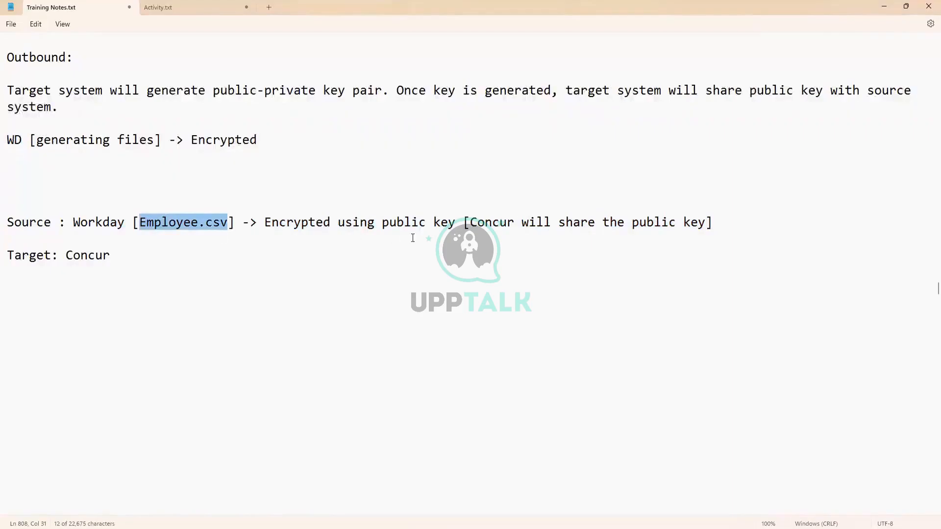
{"action": "left_click", "coordinate": [720, 227]}
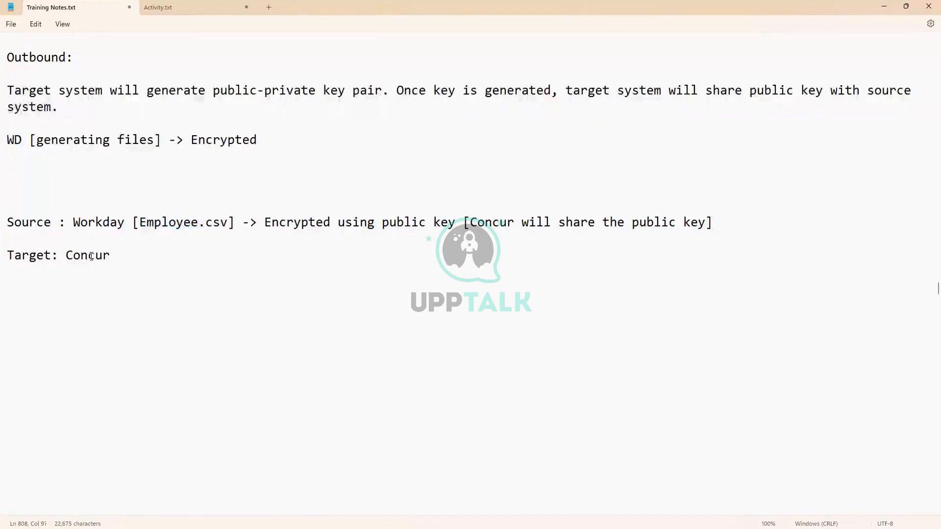
- Extend the Target line with '[Encrypted employee.csv] -> Concur [Private key]' and add blank lines below
{"action": "left_click", "coordinate": [118, 255]}
{"action": "type", "text": "[]"}
{"action": "type", "text": "Encryp"}
{"action": "type", "text": "ted emplo"}
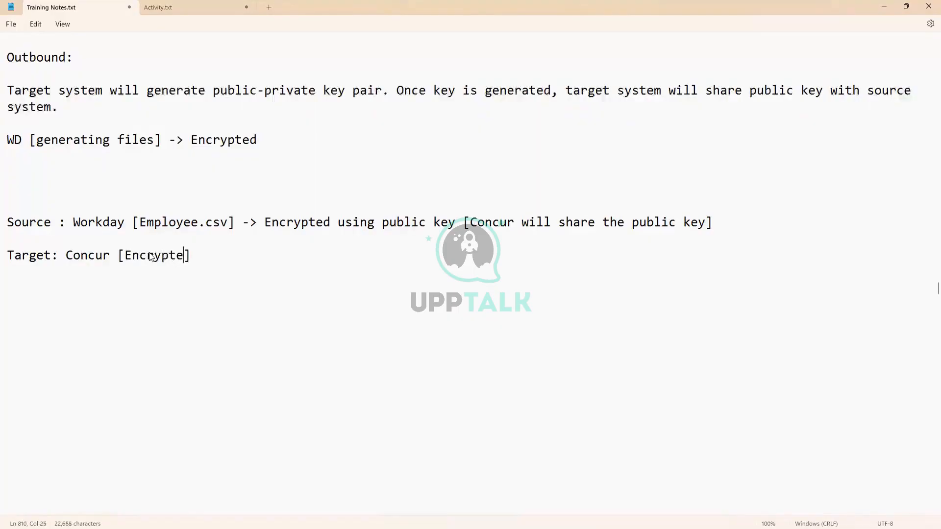
{"action": "type", "text": "yee.csv"}
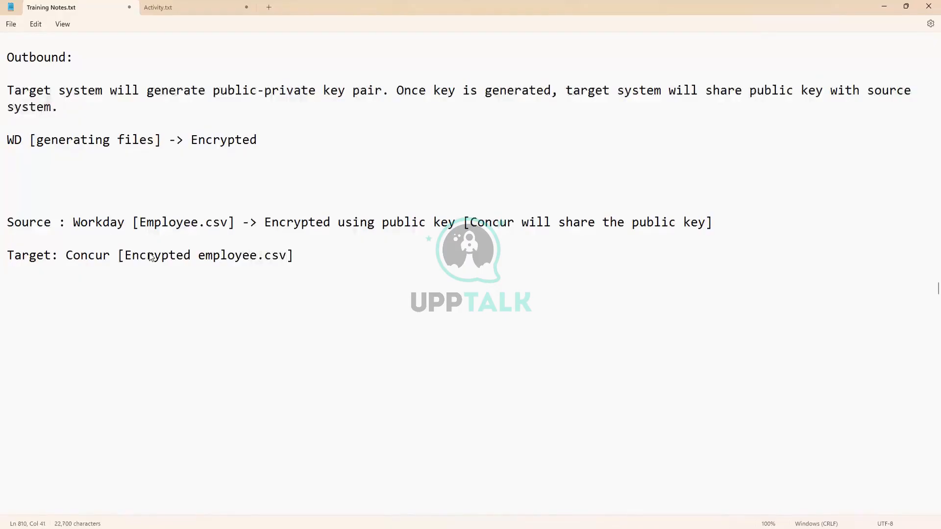
{"action": "type", "text": " -> Concur []"}
{"action": "key", "text": "Left"}
{"action": "type", "text": "Pr"}
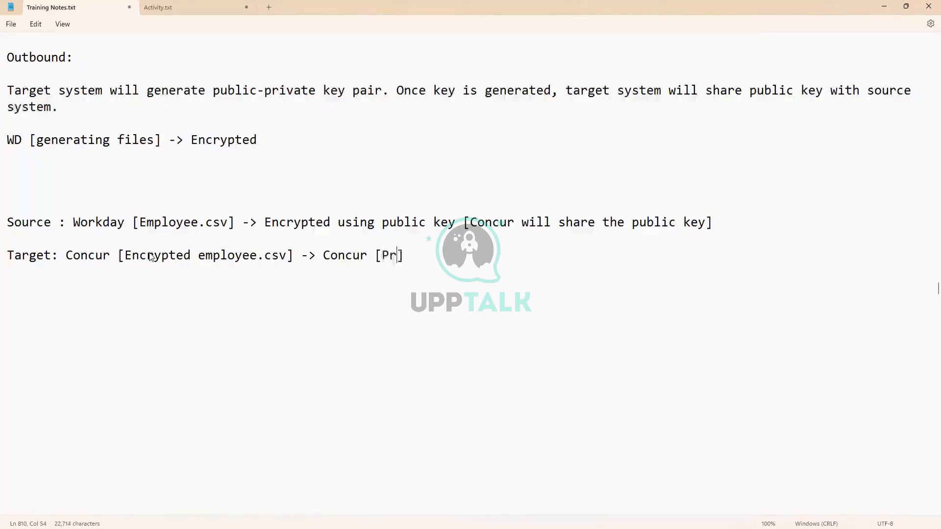
{"action": "type", "text": "ivate key"}
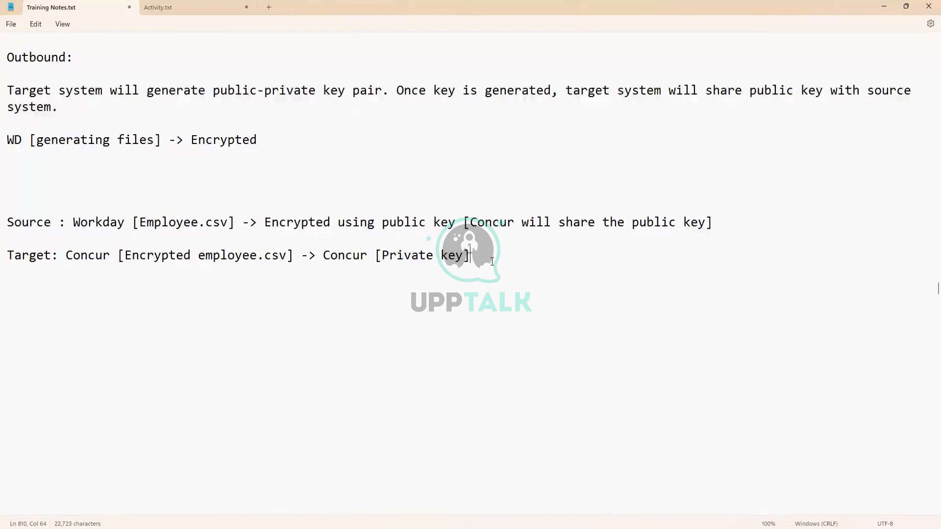
{"action": "key", "text": "Return"}
{"action": "key", "text": "Return"}
{"action": "key", "text": "Return"}
{"action": "key", "text": "Return"}
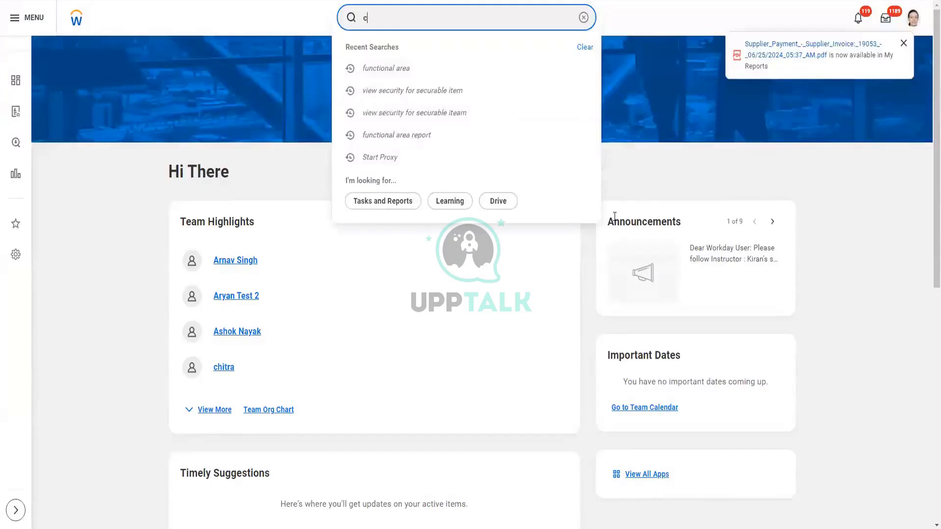
- Replace the Workday search text with 'create pgp' and launch Create PGP Private Key Pair
{"action": "type", "text": "ar"}
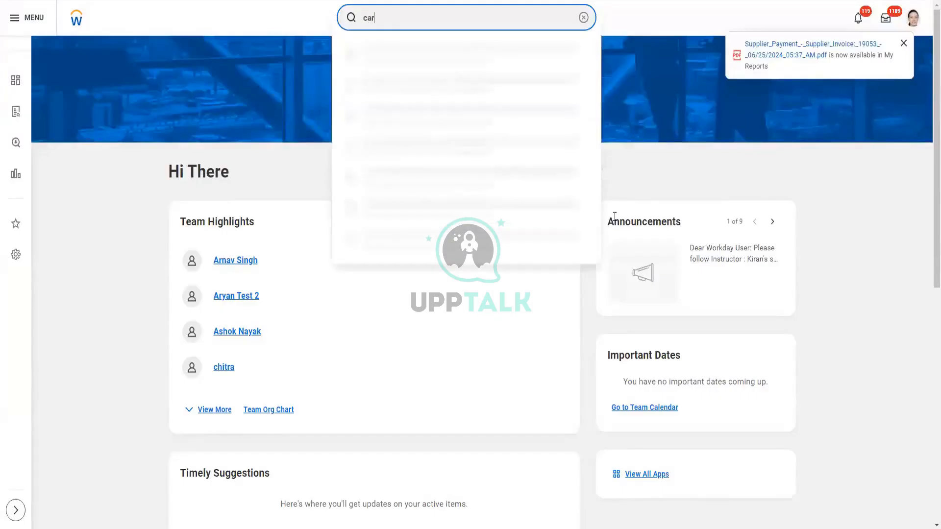
{"action": "key", "text": "BackSpace"}
{"action": "key", "text": "BackSpace"}
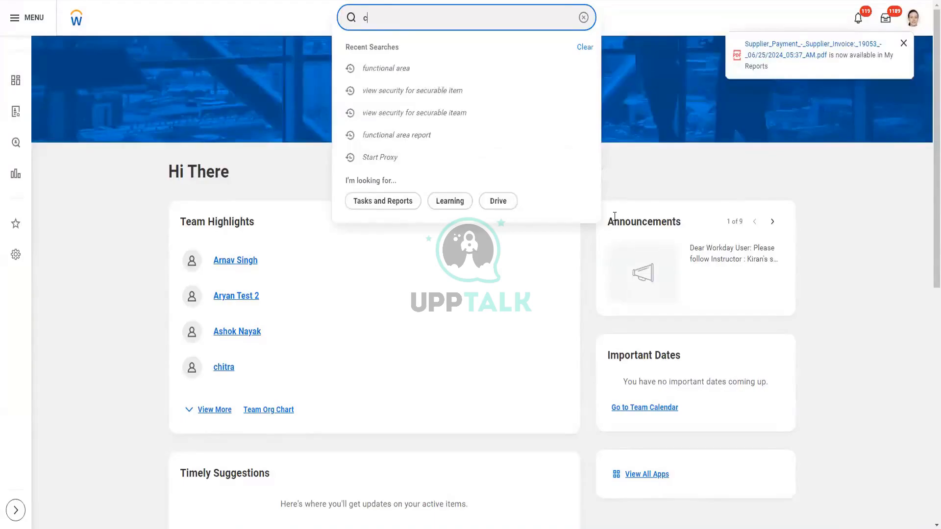
{"action": "key", "text": "BackSpace"}
{"action": "type", "text": "create"}
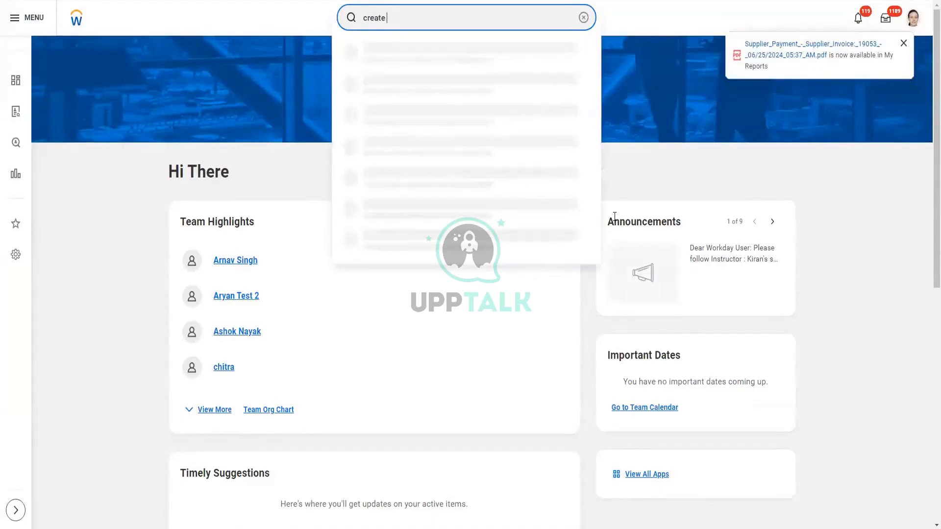
{"action": "type", "text": " pgp"}
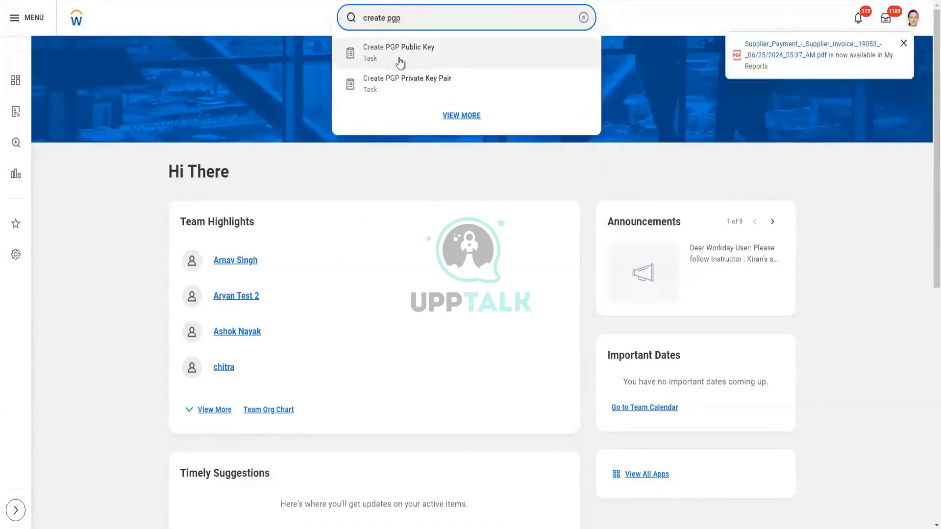
{"action": "left_click", "coordinate": [413, 88]}
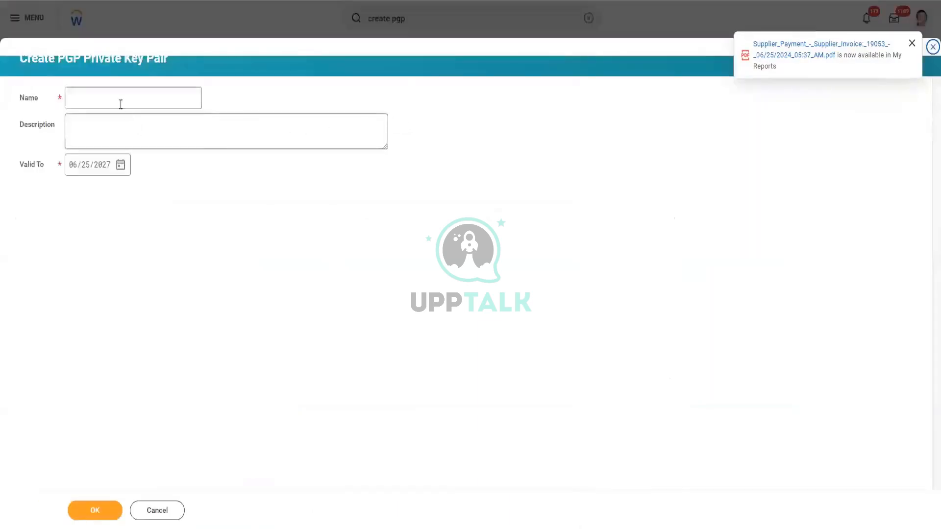
- Create the PGP key pair named PGP_Test1 and view its generated public key
{"action": "left_click", "coordinate": [120, 100]}
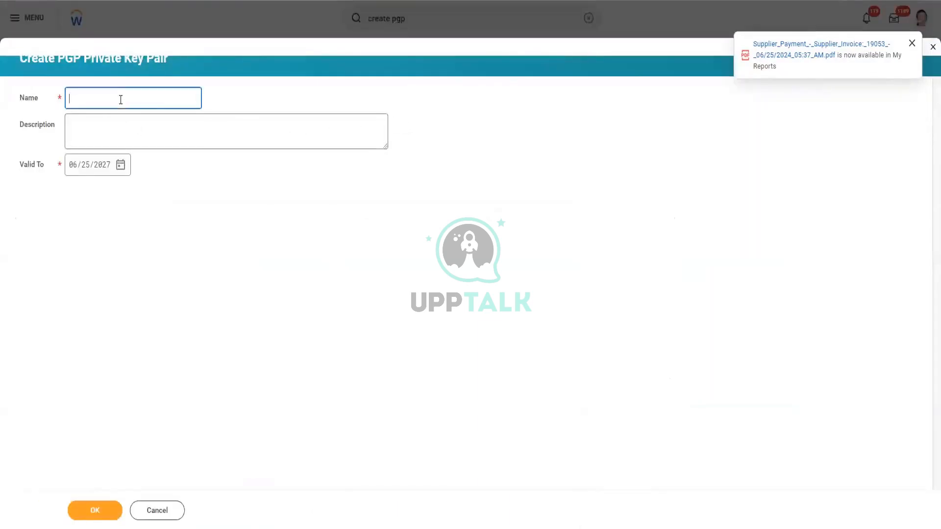
{"action": "type", "text": "PGP_Test1"}
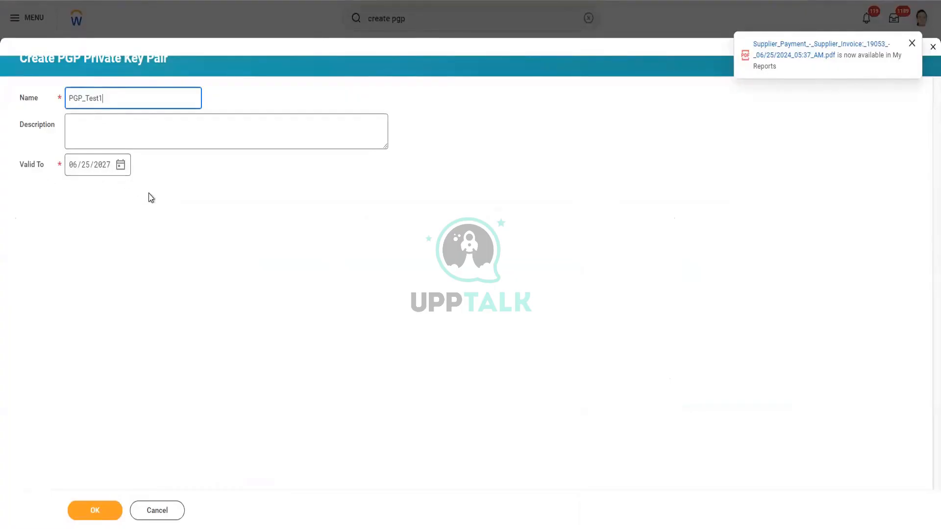
{"action": "left_click", "coordinate": [111, 513]}
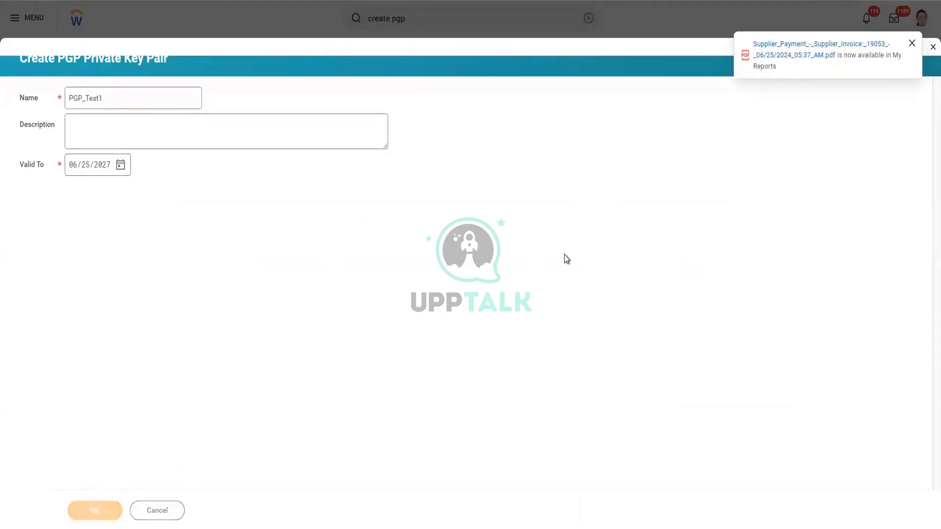
{"action": "scroll", "coordinate": [536, 281], "scroll_direction": "down", "scroll_amount": 2}
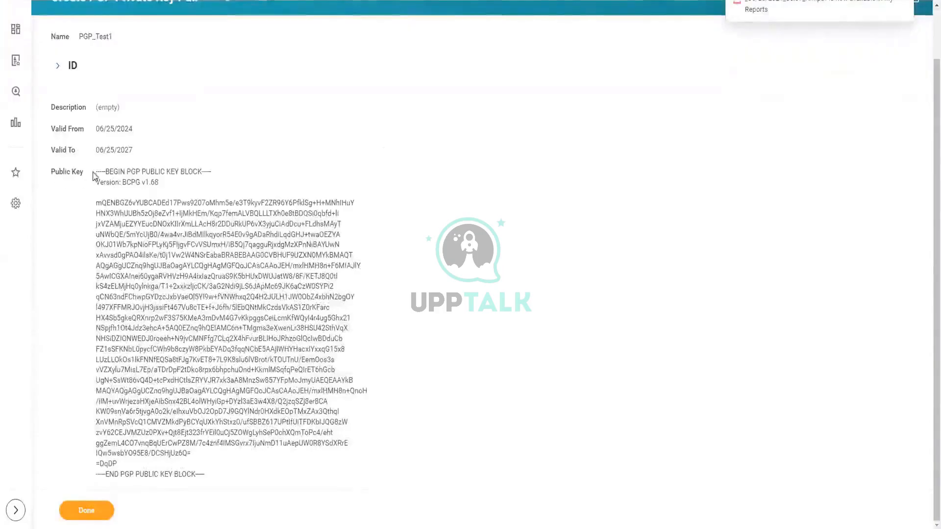
- Select the full PGP_Test1 public key block, then return to Training Notes.txt
{"action": "left_click_drag", "start_coordinate": [207, 474], "coordinate": [112, 177]}
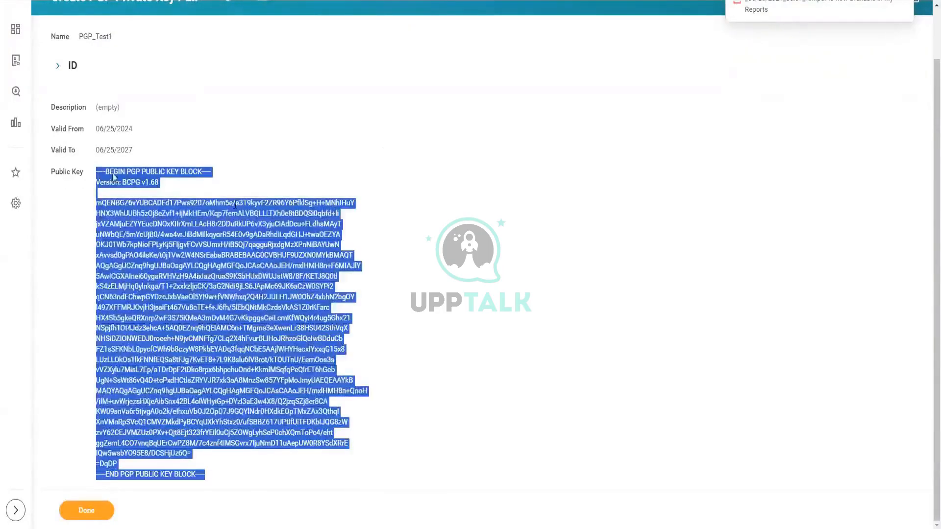
{"action": "scroll", "coordinate": [250, 172], "scroll_direction": "up", "scroll_amount": 2}
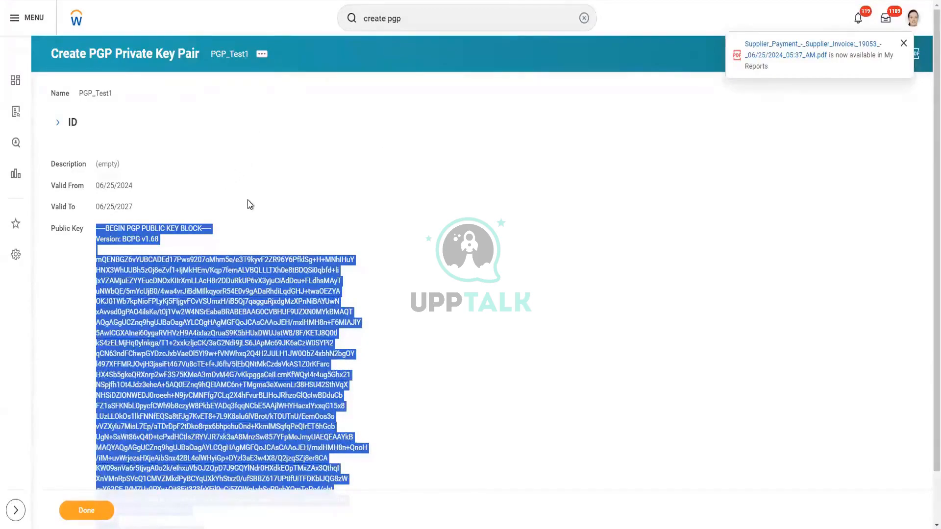
{"action": "scroll", "coordinate": [248, 201], "scroll_direction": "down", "scroll_amount": 2}
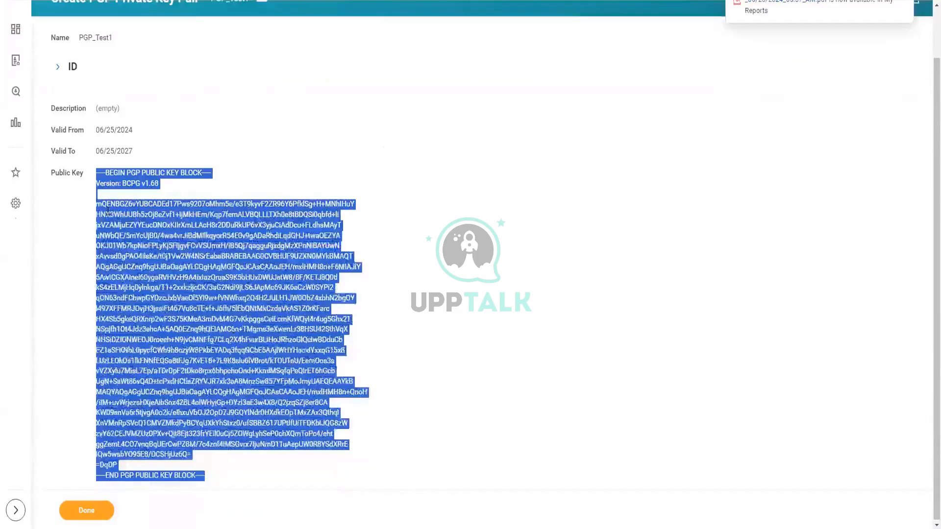
{"action": "left_click", "coordinate": [108, 212]}
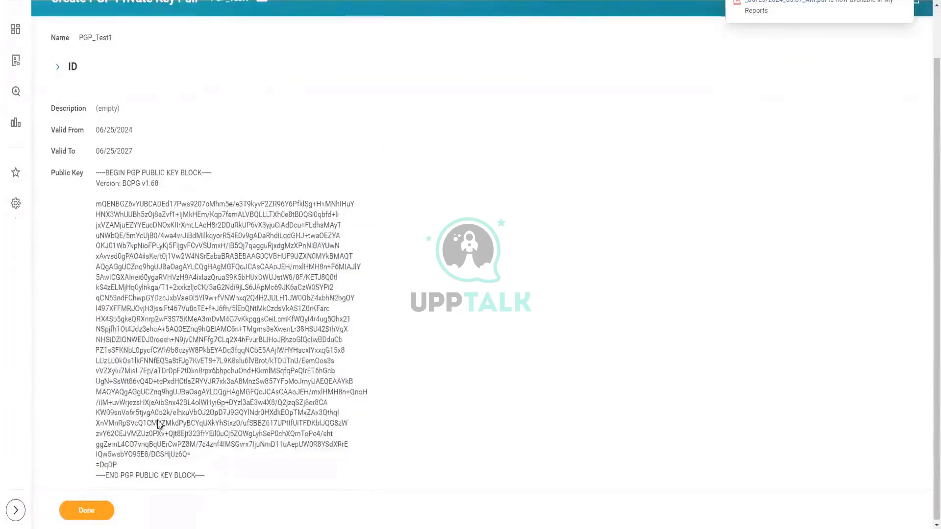
{"action": "left_click_drag", "start_coordinate": [208, 481], "coordinate": [93, 175]}
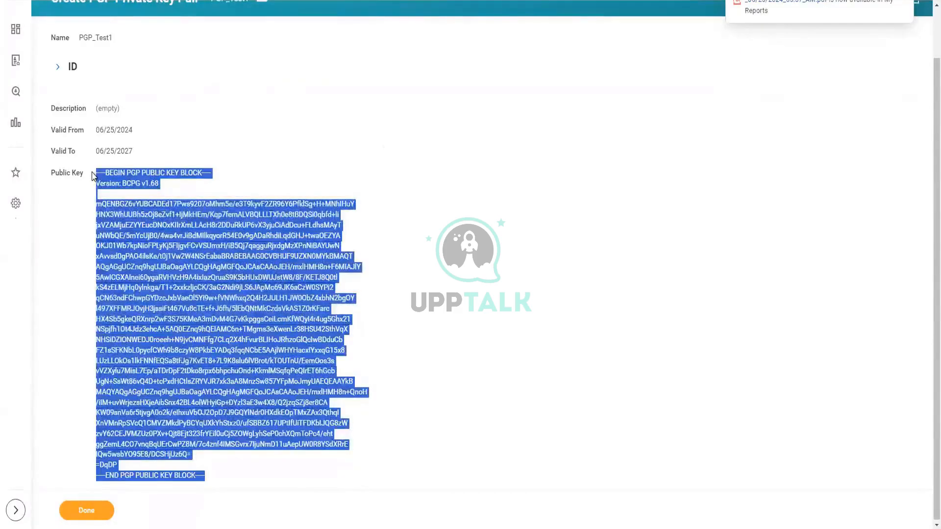
{"action": "left_click", "coordinate": [369, 403]}
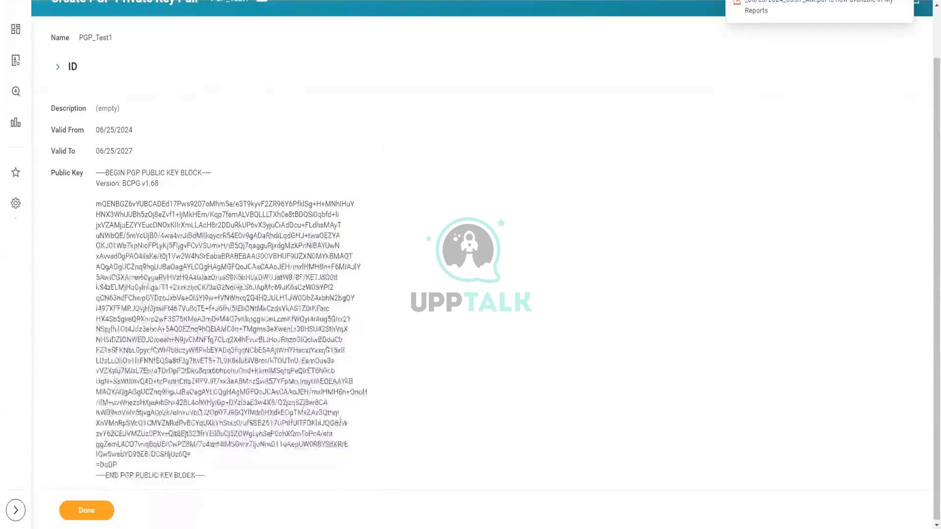
{"action": "left_click_drag", "start_coordinate": [205, 475], "coordinate": [96, 173]}
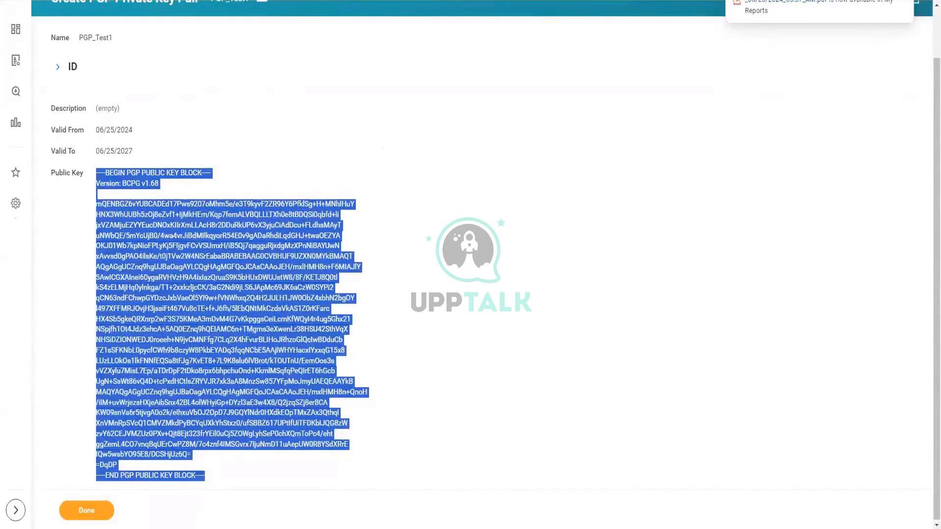
{"action": "key", "text": "alt+Tab"}
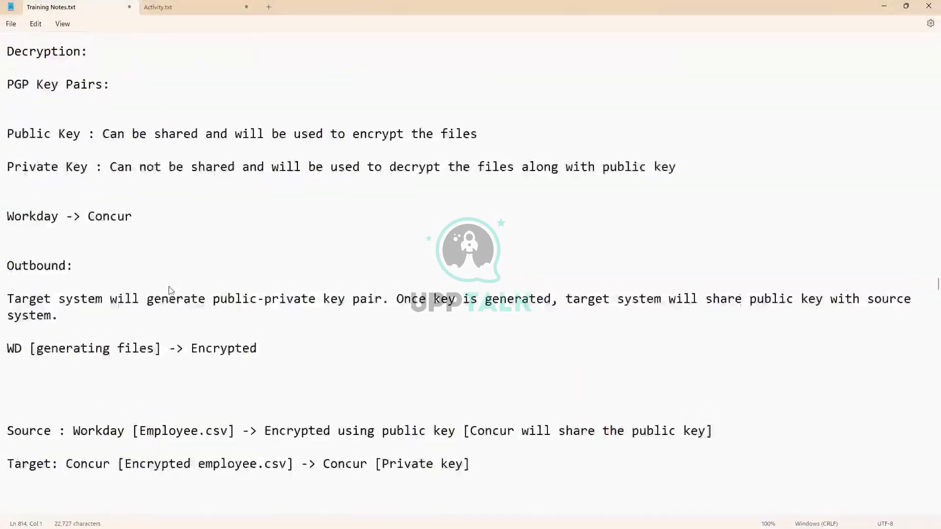
- Scroll Training Notes.txt down to the Inbound section and place the cursor after 'Inbound:'
{"action": "scroll", "coordinate": [165, 289], "scroll_direction": "up", "scroll_amount": 2}
{"action": "left_click", "coordinate": [155, 289]}
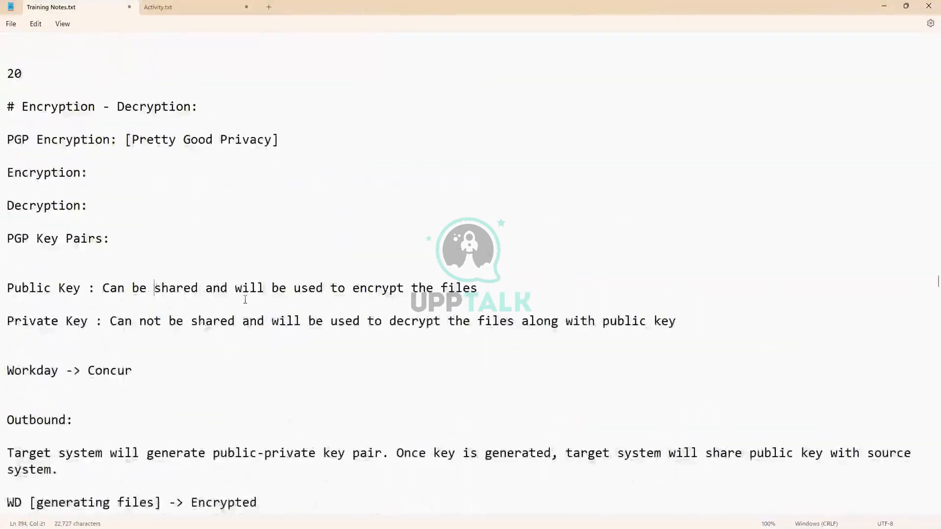
{"action": "scroll", "coordinate": [244, 304], "scroll_direction": "down", "scroll_amount": 1}
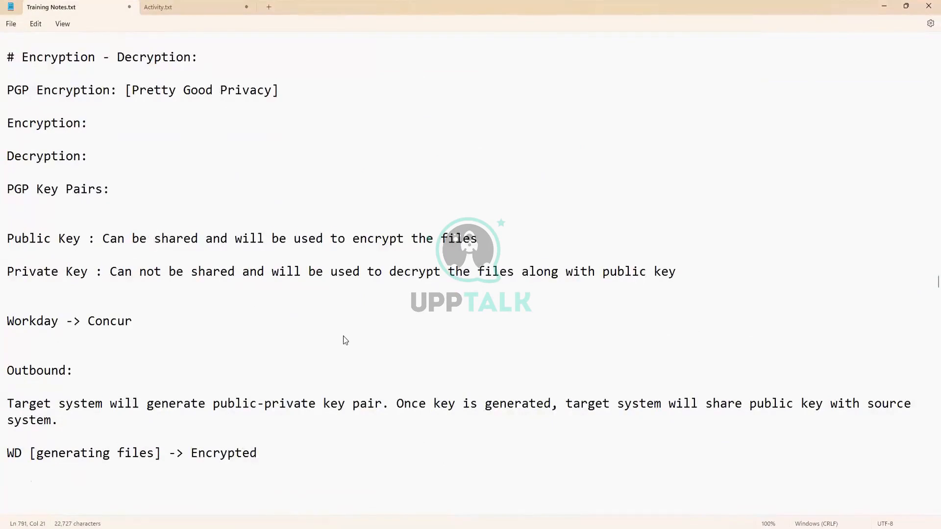
{"action": "scroll", "coordinate": [343, 336], "scroll_direction": "down", "scroll_amount": 4}
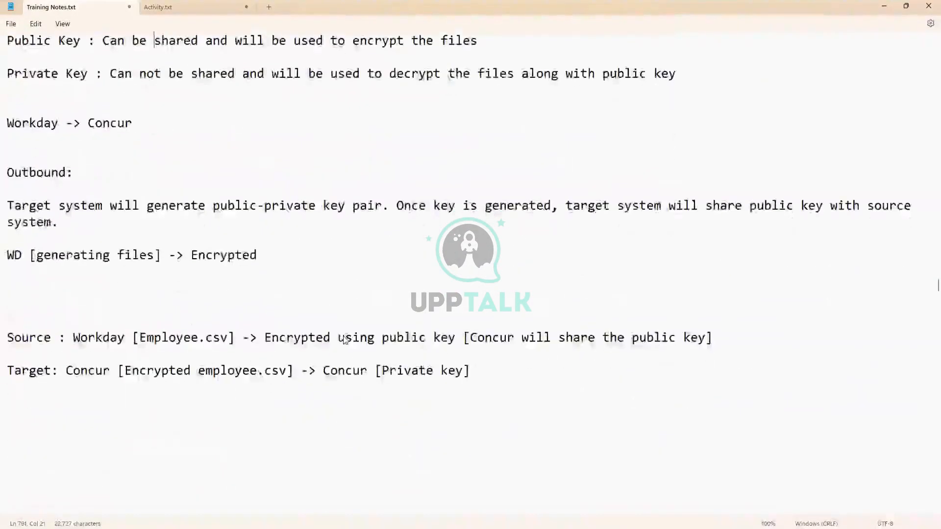
{"action": "scroll", "coordinate": [343, 338], "scroll_direction": "down", "scroll_amount": 4}
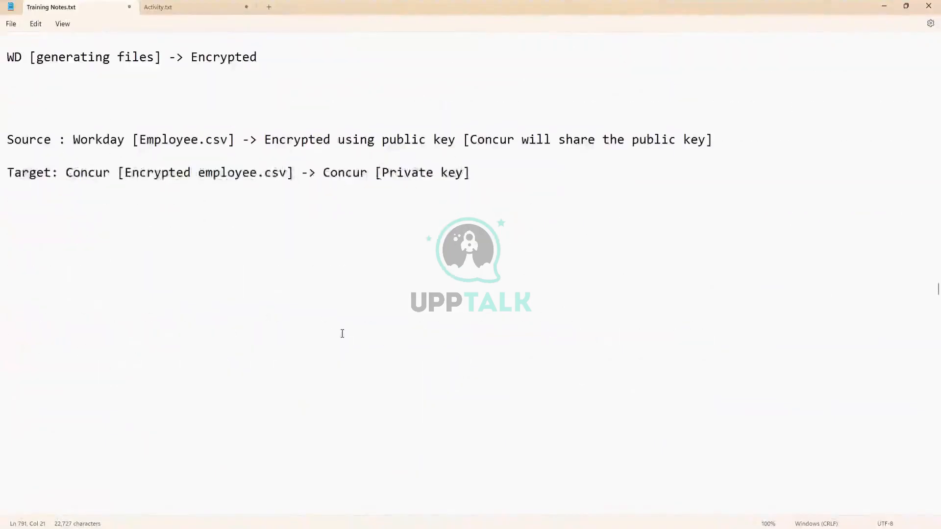
{"action": "scroll", "coordinate": [342, 334], "scroll_direction": "down", "scroll_amount": 5}
{"action": "scroll", "coordinate": [78, 313], "scroll_direction": "up", "scroll_amount": 3}
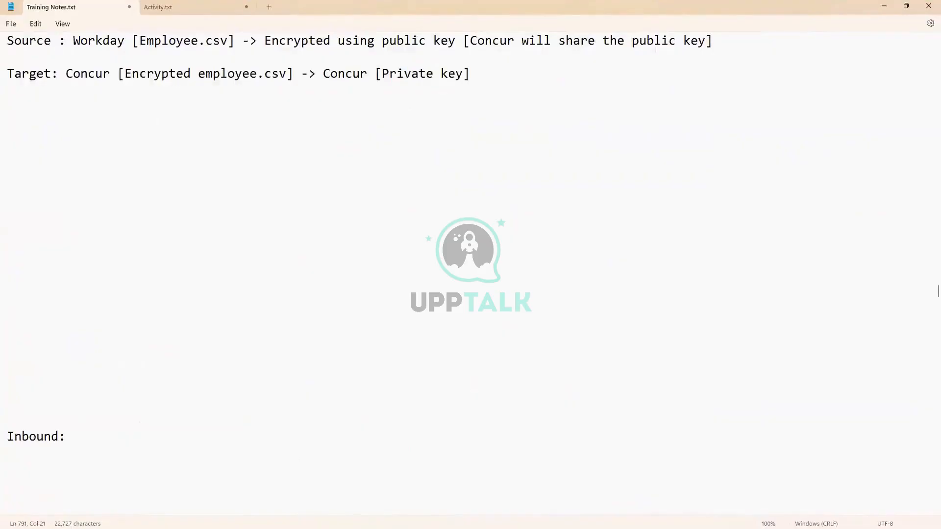
{"action": "scroll", "coordinate": [195, 381], "scroll_direction": "down", "scroll_amount": 3}
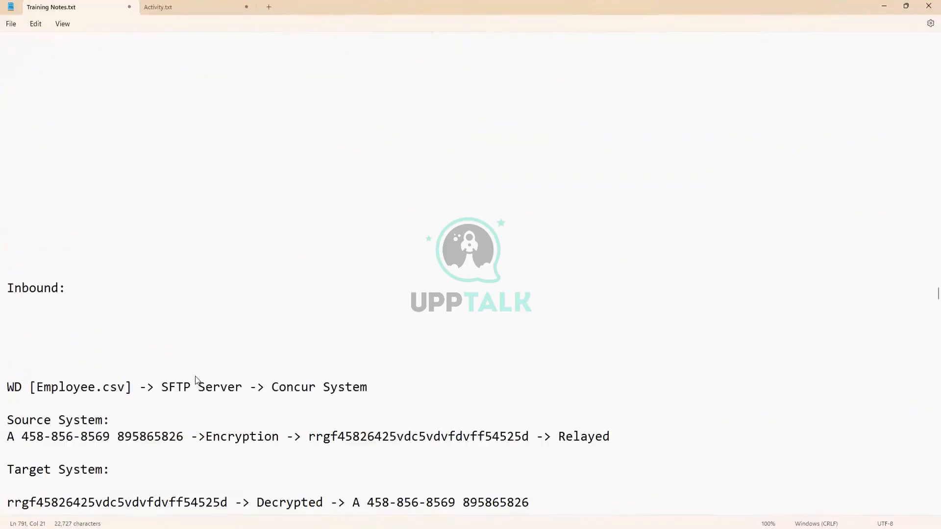
{"action": "left_click", "coordinate": [87, 295]}
{"action": "scroll", "coordinate": [115, 272], "scroll_direction": "down", "scroll_amount": 2}
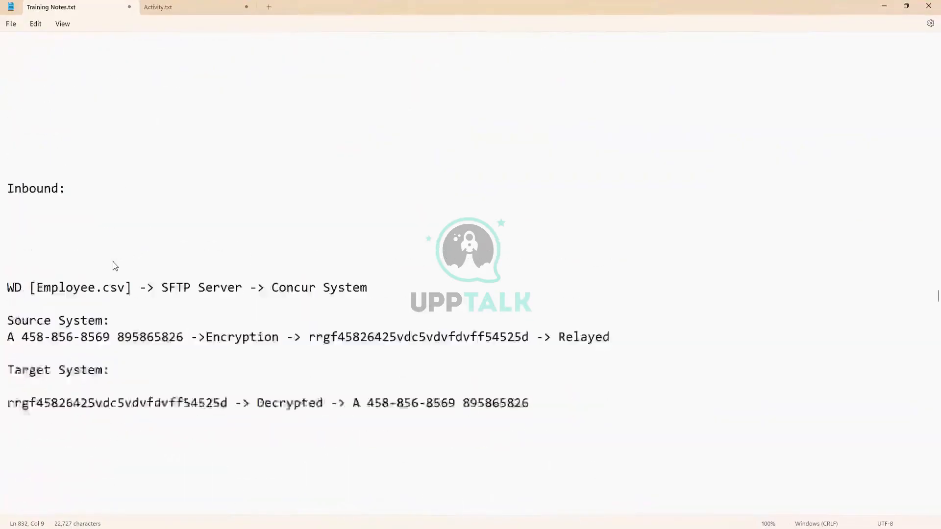
- Add a 'Concur -> Workday' line under Inbound:
{"action": "scroll", "coordinate": [109, 255], "scroll_direction": "up", "scroll_amount": 1}
{"action": "key", "text": "Return"}
{"action": "key", "text": "Return"}
{"action": "key", "text": "Return"}
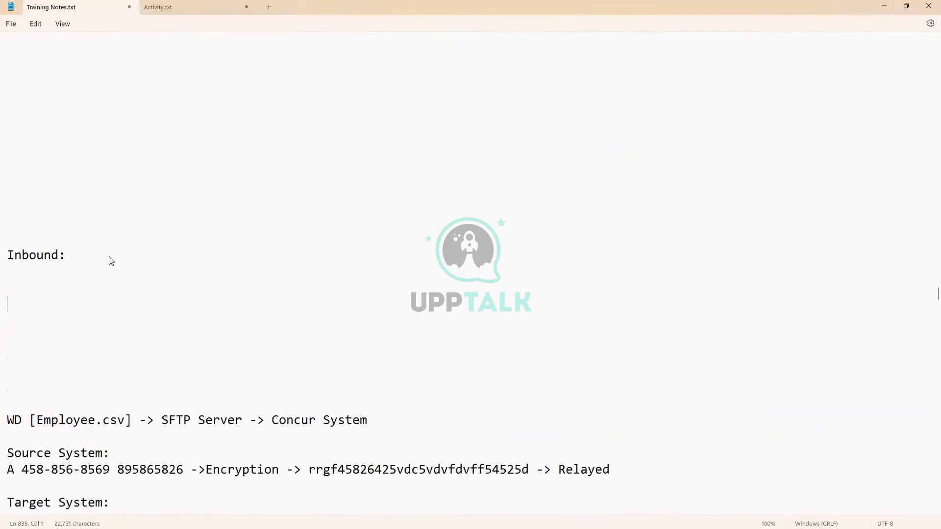
{"action": "scroll", "coordinate": [156, 191], "scroll_direction": "down", "scroll_amount": 1}
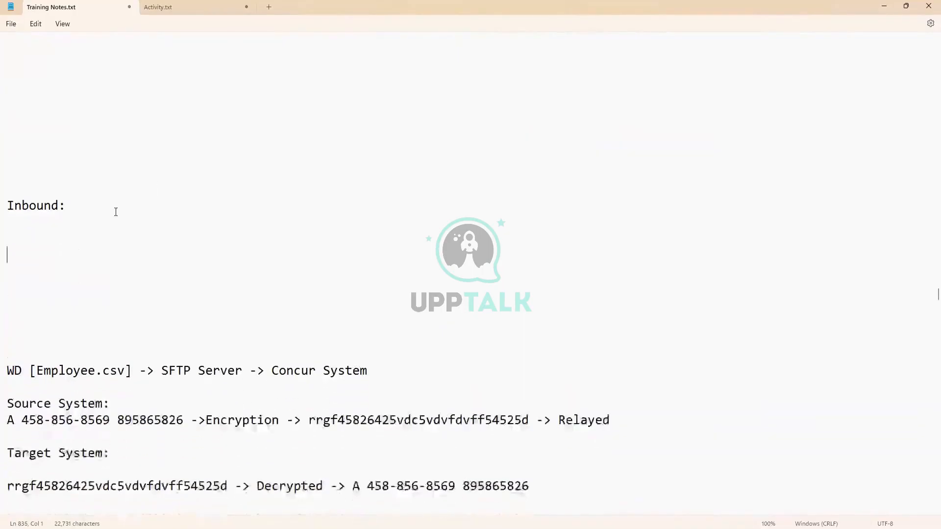
{"action": "key", "text": "Up"}
{"action": "key", "text": "Up"}
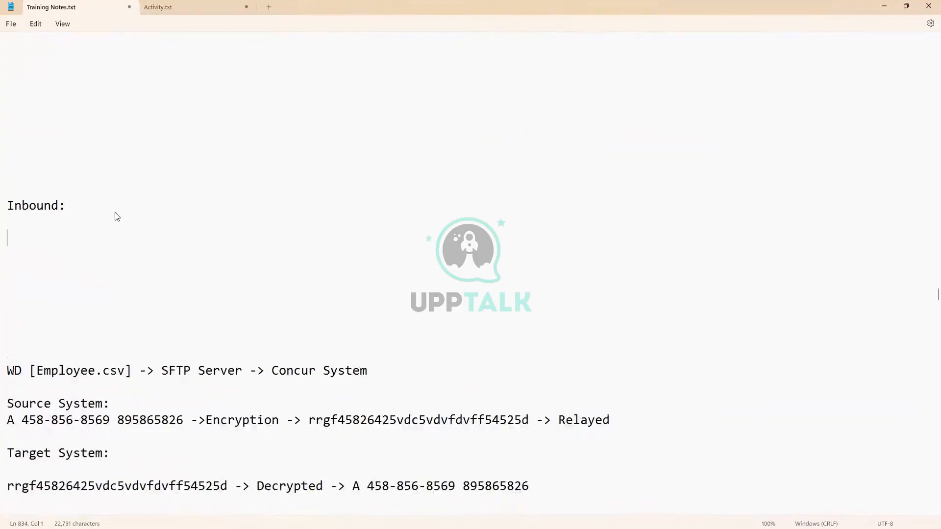
{"action": "type", "text": "Concur -> Workday"}
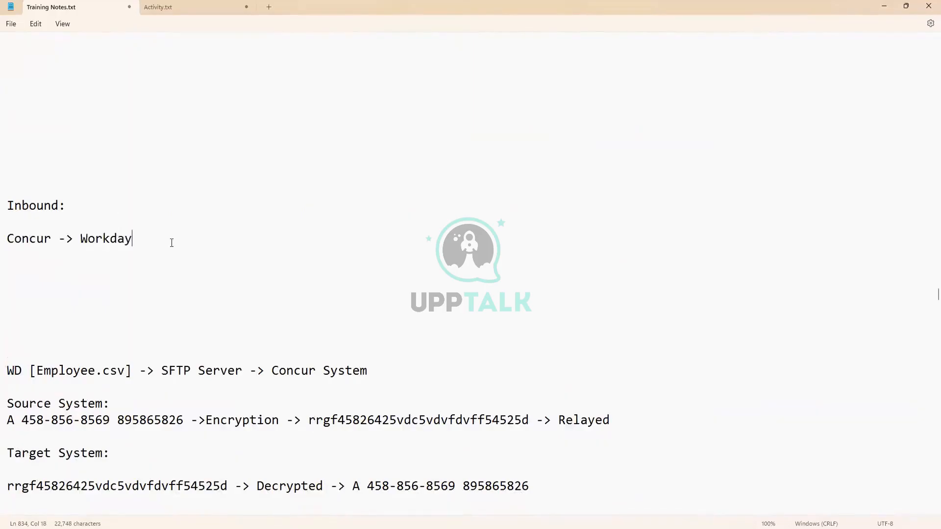
{"action": "key", "text": "Return"}
{"action": "key", "text": "Return"}
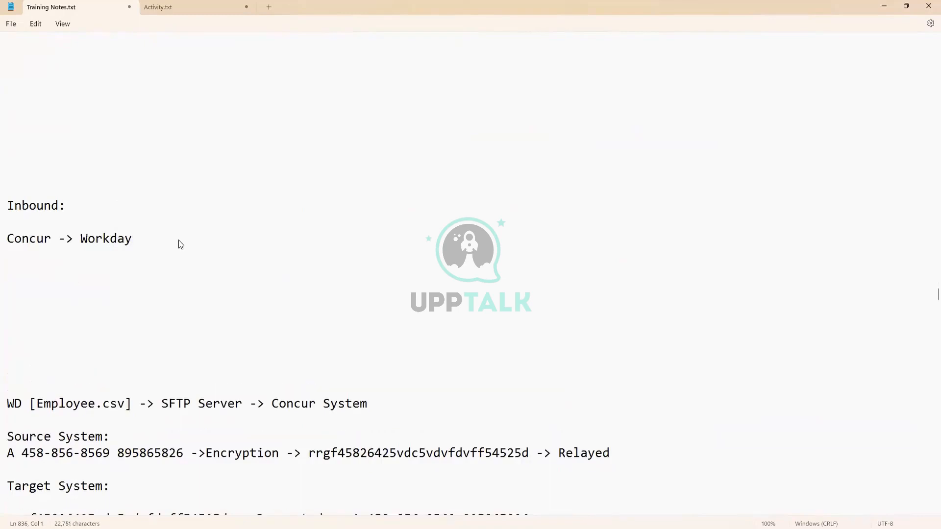
- Add the line 'Encryption: Concur [Public Key]'
{"action": "type", "text": "Encryption:"}
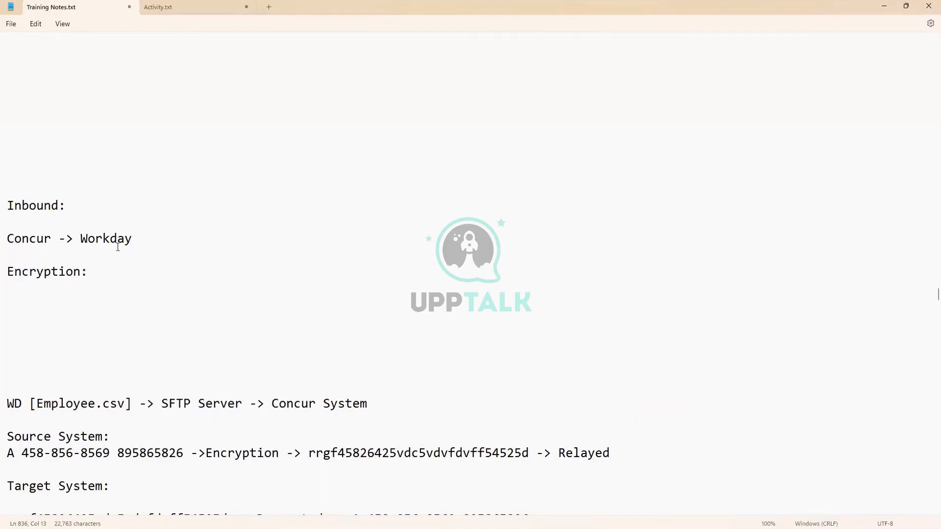
{"action": "type", "text": "Concur"}
{"action": "type", "text": "[]"}
{"action": "type", "text": "Public "}
{"action": "type", "text": "Key"}
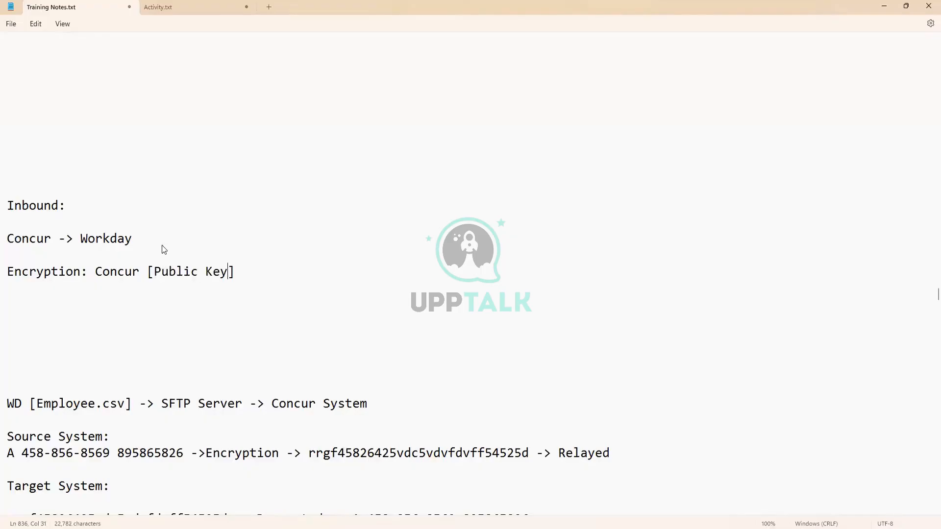
{"action": "key", "text": "Right"}
{"action": "left_click", "coordinate": [96, 272]}
{"action": "left_click_drag", "start_coordinate": [95, 272], "coordinate": [236, 275]}
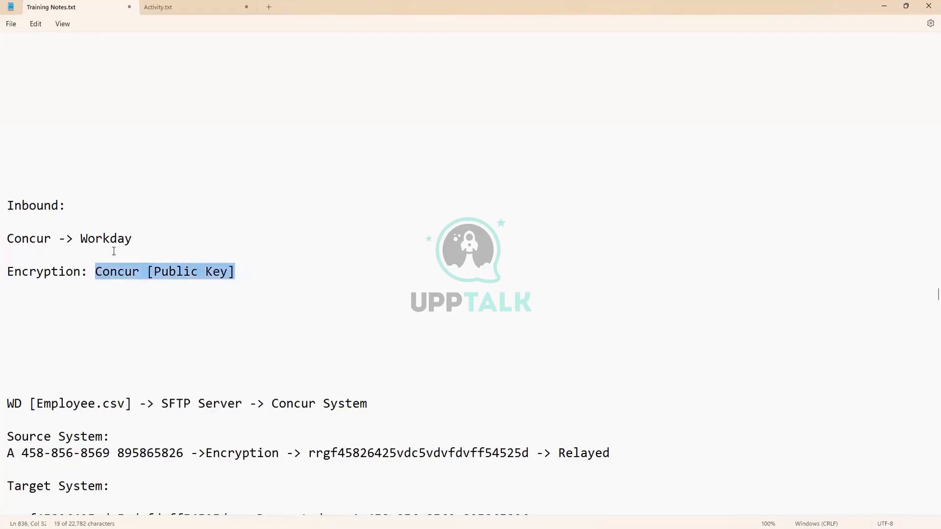
{"action": "left_click", "coordinate": [240, 276]}
- Add the line 'Workday [Public Private Key]' below the Encryption line
{"action": "key", "text": "Return"}
{"action": "key", "text": "Return"}
{"action": "type", "text": "Workday"}
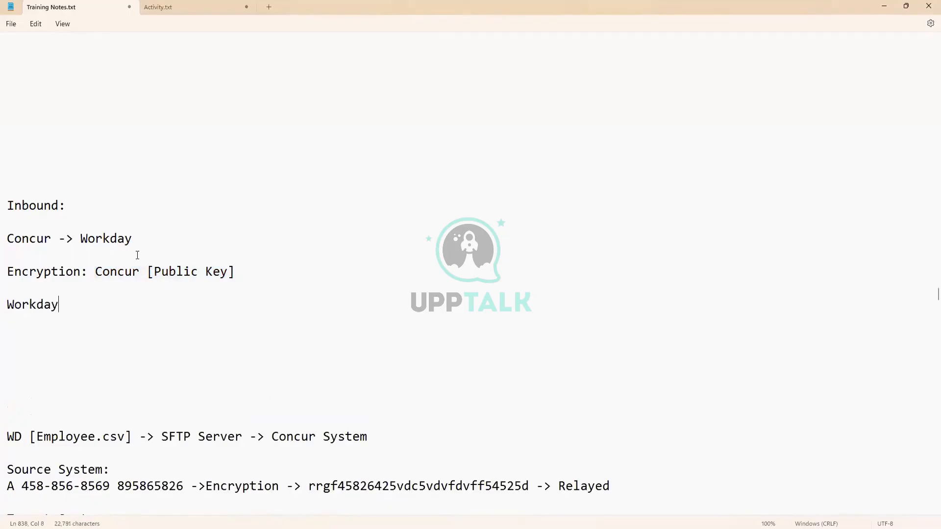
{"action": "type", "text": " []"}
{"action": "key", "text": "Left"}
{"action": "type", "text": "Public "}
{"action": "type", "text": "Private"}
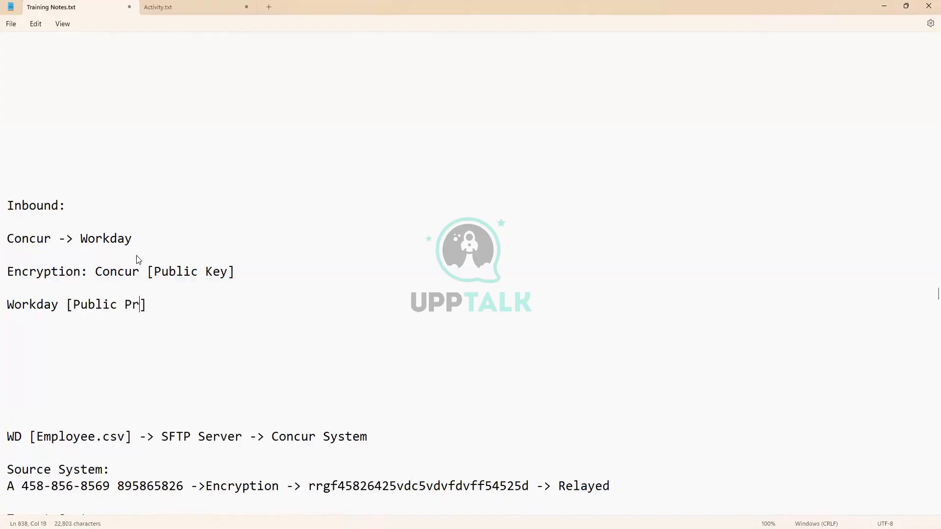
{"action": "type", "text": " Key]"}
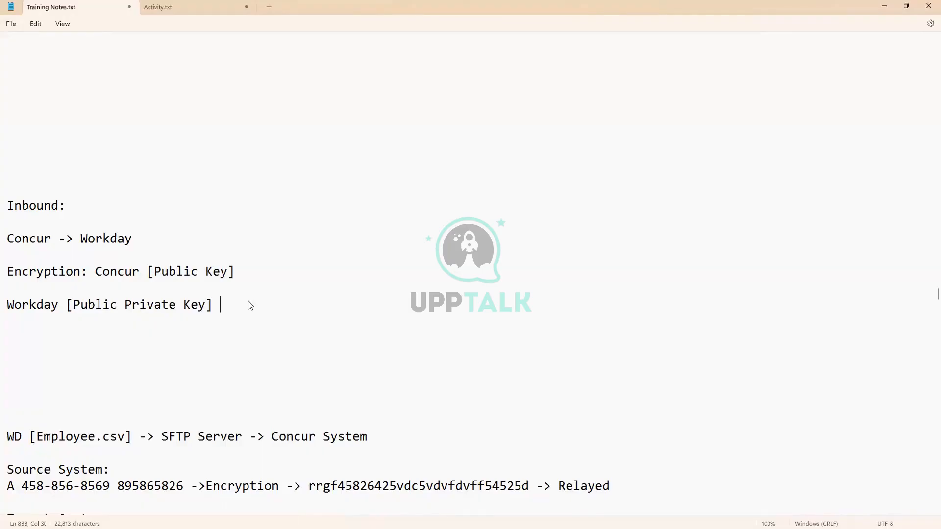
{"action": "type", "text": "-"}
{"action": "key", "text": "BackSpace"}
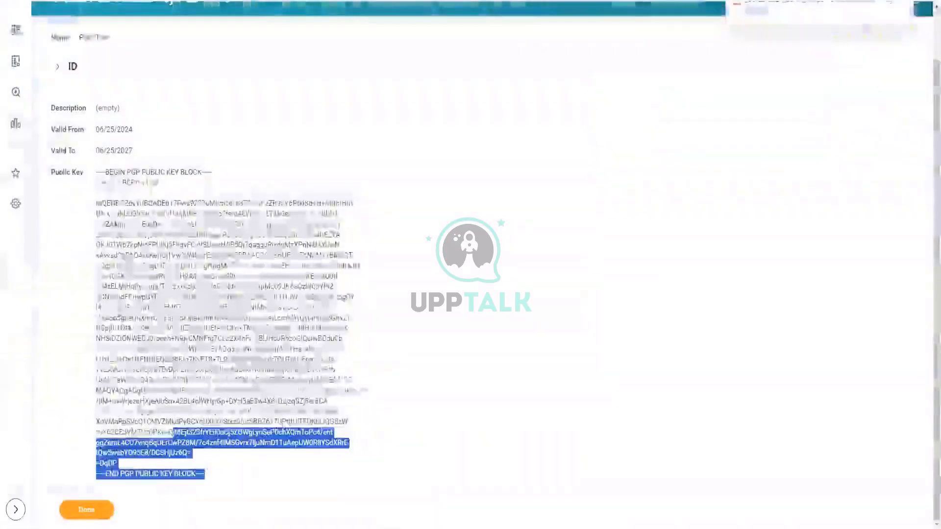
- Reselect the PGP_Test1 public key block, then deselect it and scroll back to the top
{"action": "left_click_drag", "start_coordinate": [172, 432], "coordinate": [97, 171]}
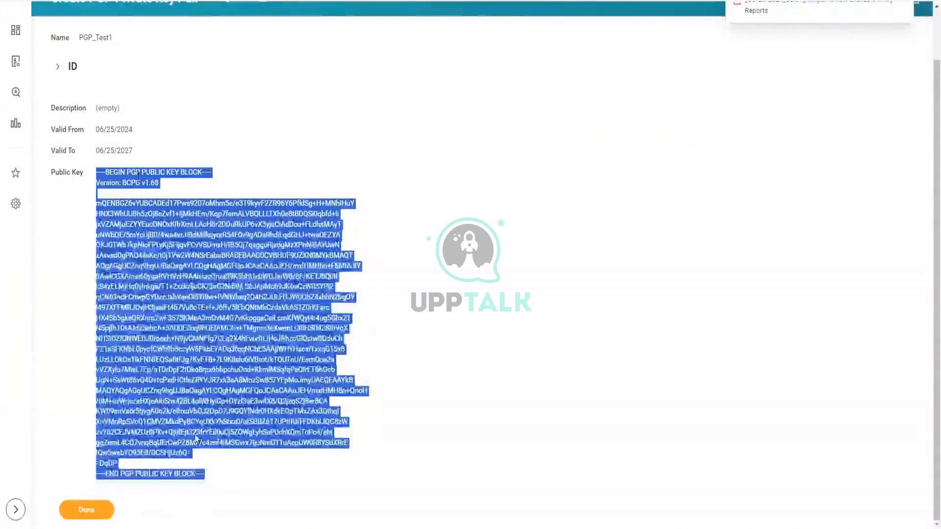
{"action": "left_click", "coordinate": [210, 524]}
{"action": "left_click_drag", "start_coordinate": [206, 475], "coordinate": [96, 177]}
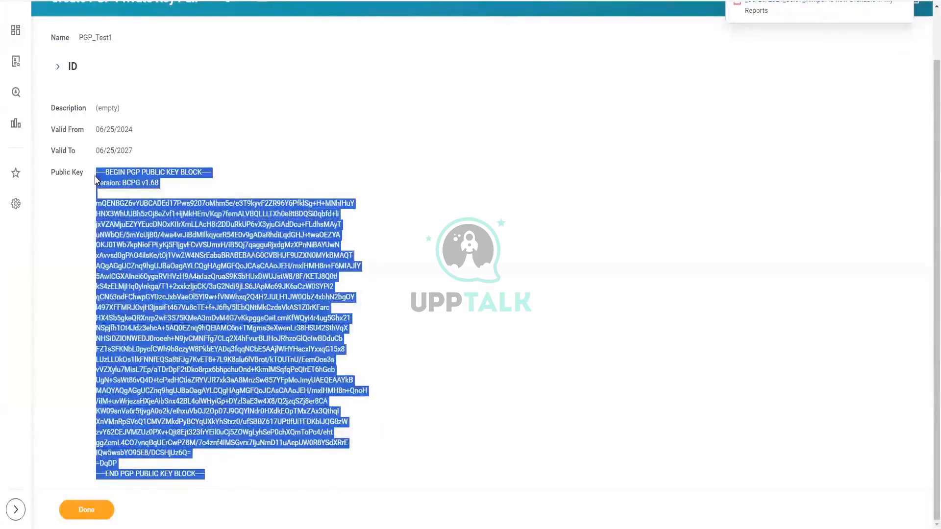
{"action": "left_click", "coordinate": [209, 477]}
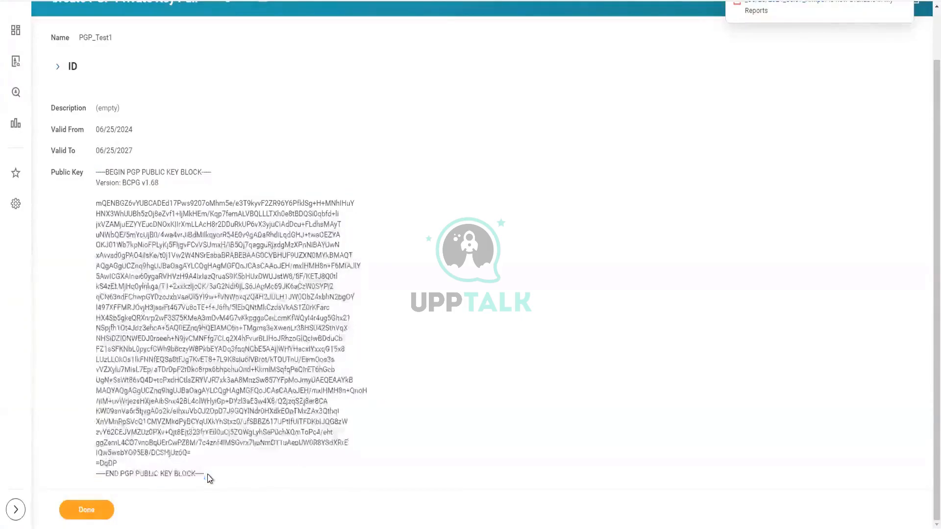
{"action": "scroll", "coordinate": [69, 142], "scroll_direction": "up", "scroll_amount": 2}
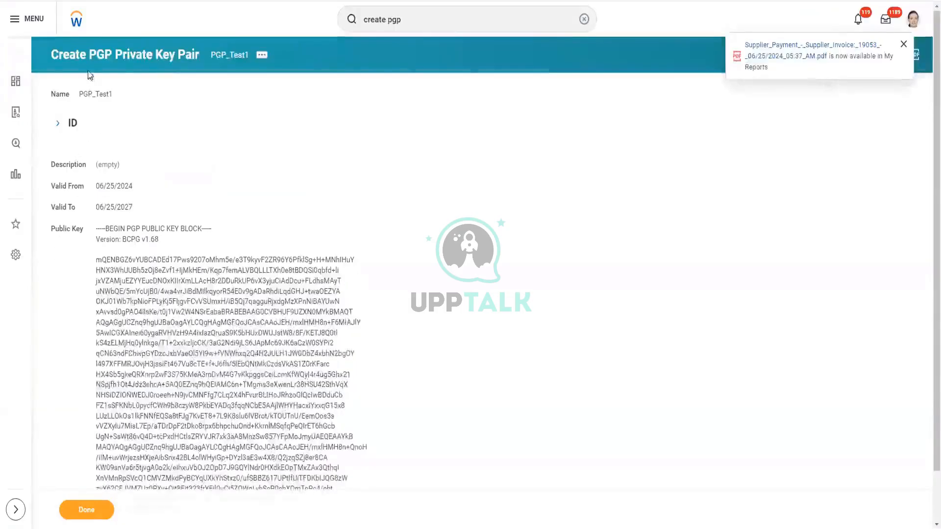
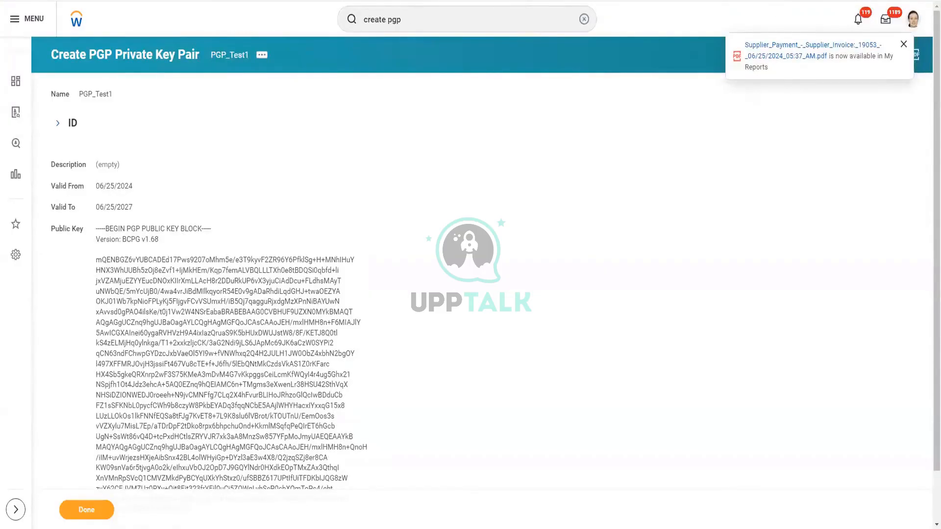
- Switch from the Workday PGP_Test1 key pair page to Training Notes.txt in Notepad
{"action": "key", "text": "alt+Tab"}
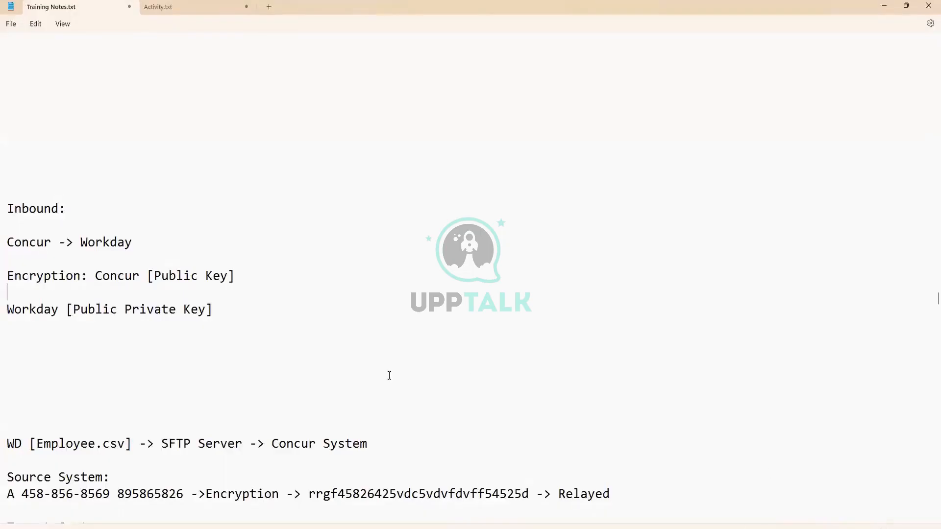
{"action": "scroll", "coordinate": [297, 374], "scroll_direction": "up", "scroll_amount": 4}
{"action": "left_click", "coordinate": [89, 363]}
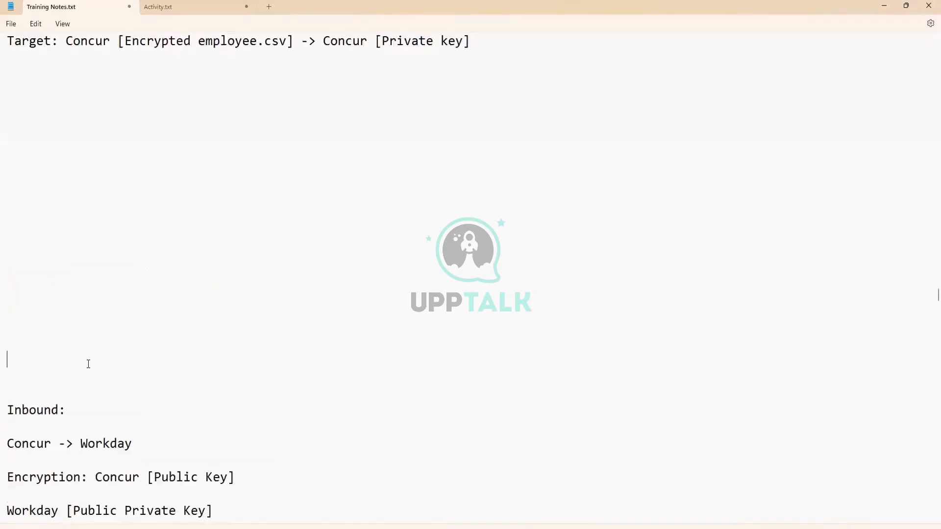
{"action": "scroll", "coordinate": [88, 363], "scroll_direction": "down", "scroll_amount": 2}
{"action": "scroll", "coordinate": [87, 364], "scroll_direction": "down", "scroll_amount": 3}
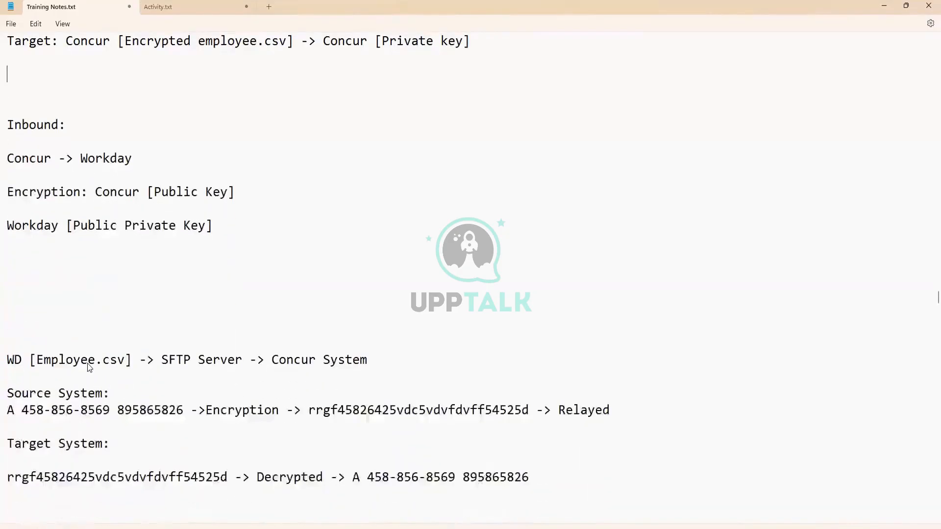
{"action": "scroll", "coordinate": [195, 336], "scroll_direction": "up", "scroll_amount": 1}
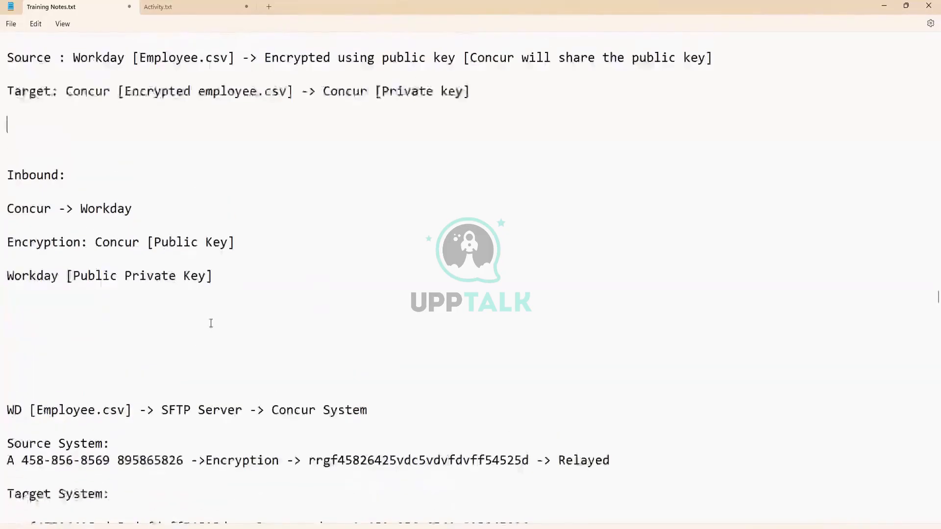
{"action": "scroll", "coordinate": [210, 323], "scroll_direction": "up", "scroll_amount": 2}
{"action": "scroll", "coordinate": [143, 284], "scroll_direction": "up", "scroll_amount": 1}
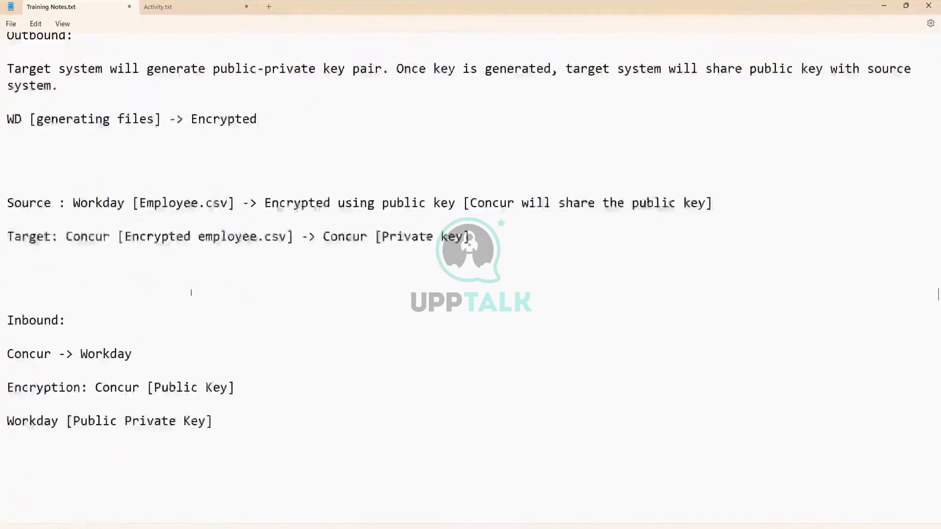
{"action": "scroll", "coordinate": [163, 316], "scroll_direction": "up", "scroll_amount": 1}
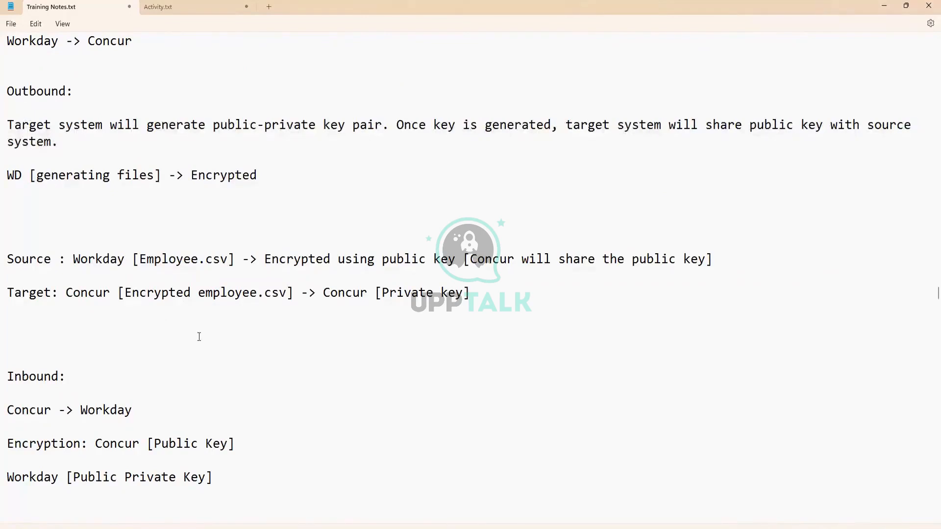
{"action": "scroll", "coordinate": [198, 336], "scroll_direction": "down", "scroll_amount": 1}
{"action": "scroll", "coordinate": [64, 351], "scroll_direction": "up", "scroll_amount": 3}
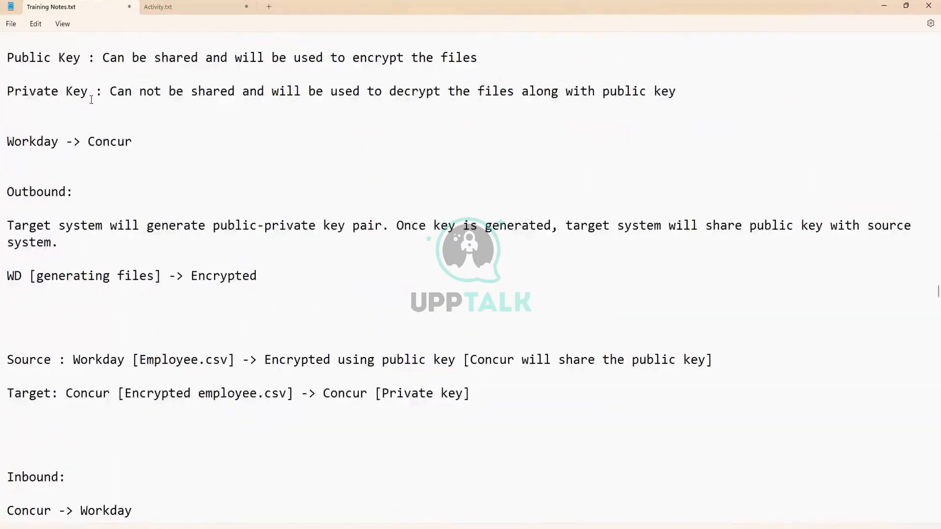
{"action": "scroll", "coordinate": [90, 105], "scroll_direction": "up", "scroll_amount": 2}
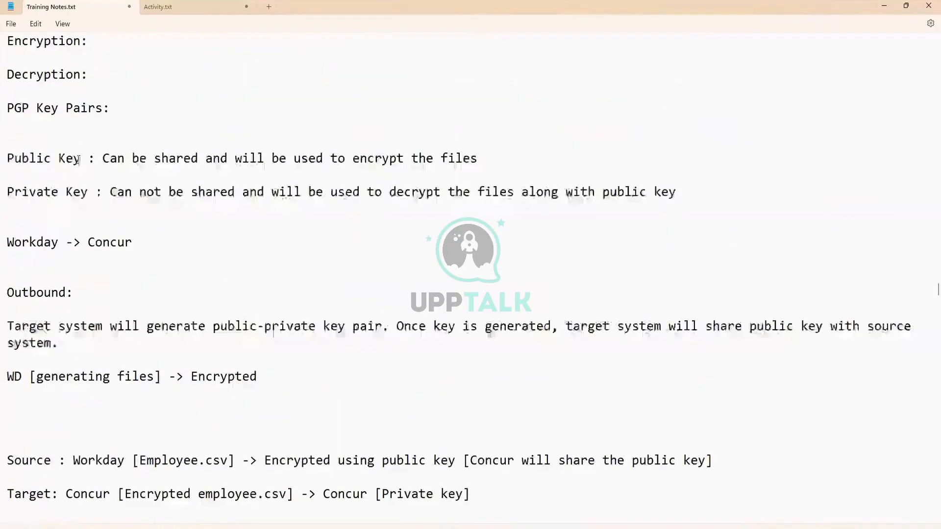
{"action": "triple_click", "coordinate": [7, 162]}
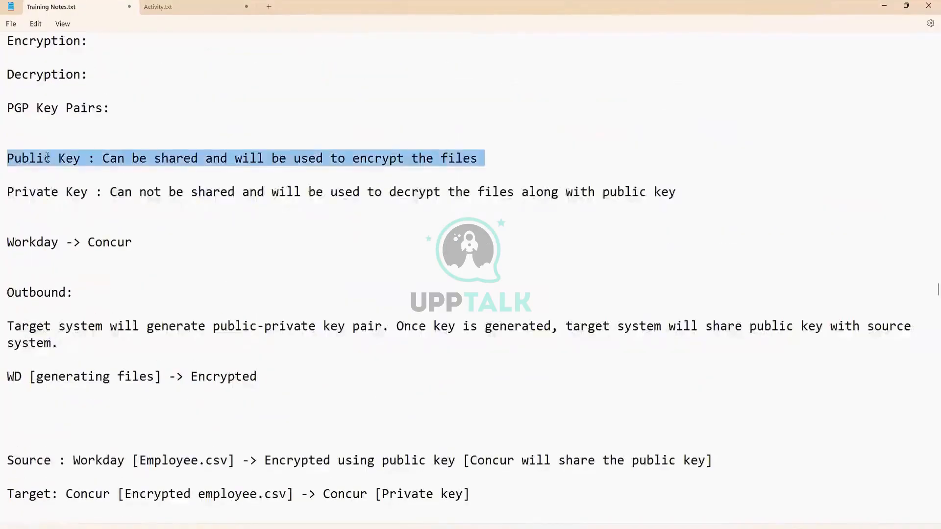
{"action": "left_click", "coordinate": [307, 162]}
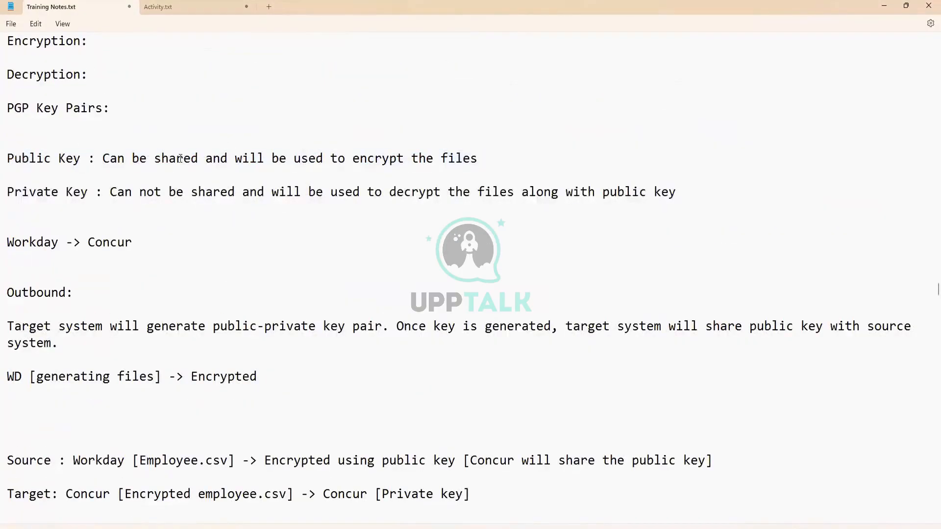
{"action": "left_click_drag", "start_coordinate": [104, 158], "coordinate": [474, 163]}
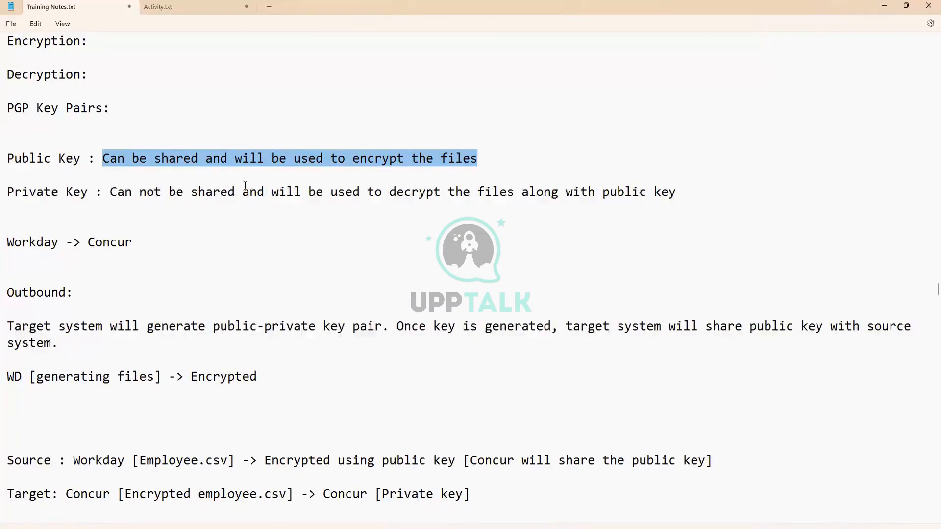
{"action": "left_click_drag", "start_coordinate": [237, 191], "coordinate": [624, 192]}
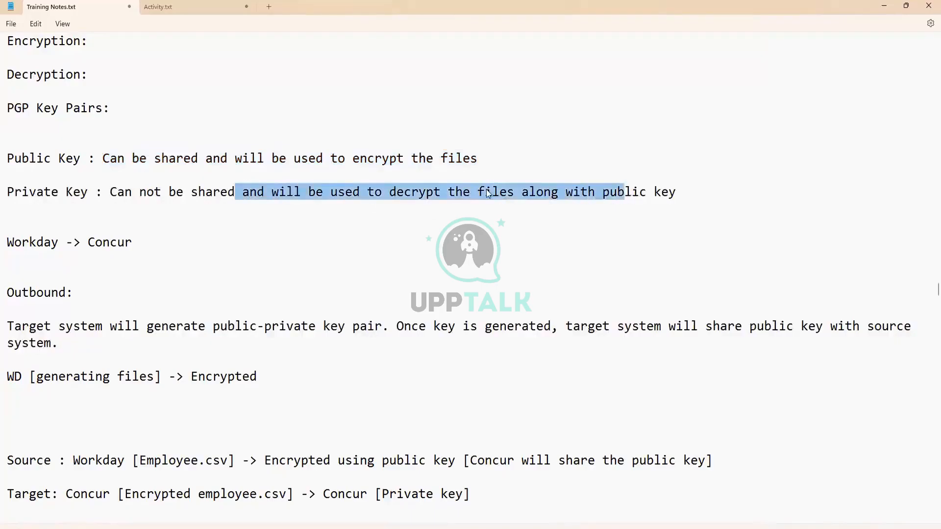
{"action": "left_click", "coordinate": [241, 206]}
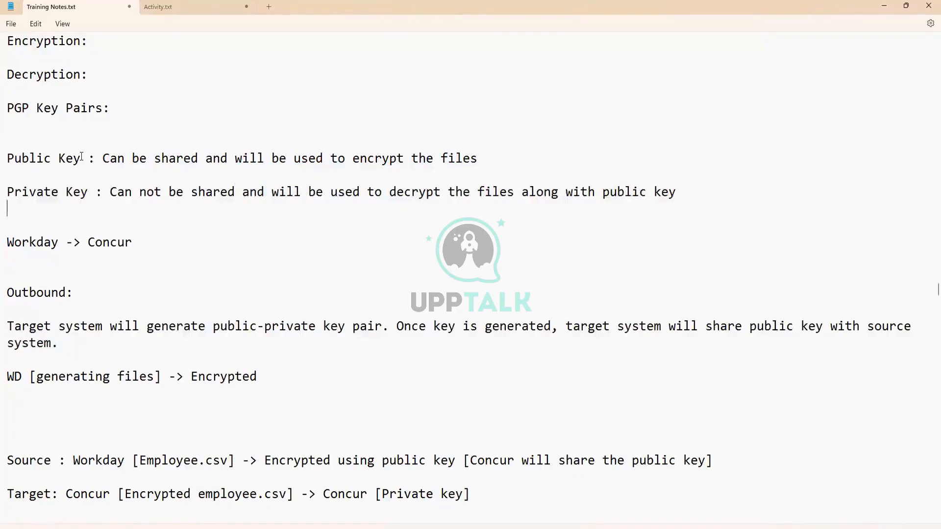
{"action": "left_click_drag", "start_coordinate": [82, 157], "coordinate": [7, 158]}
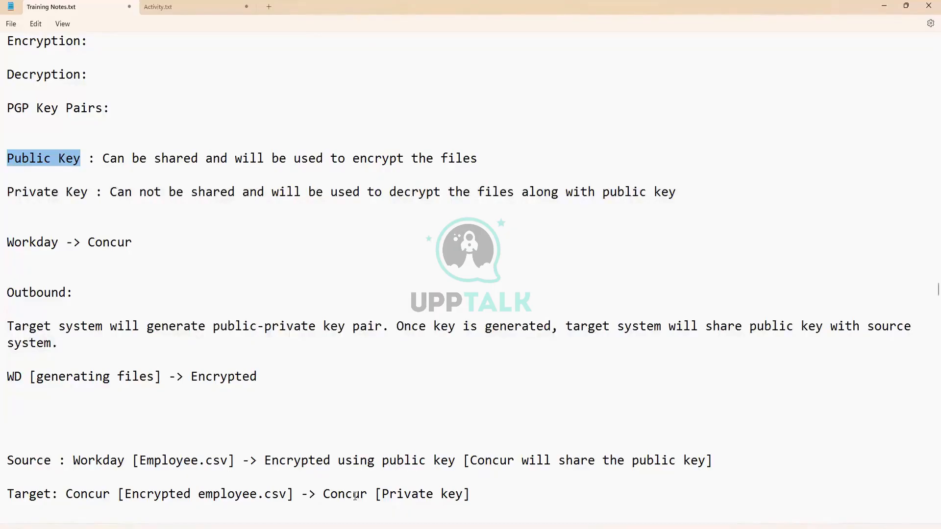
{"action": "scroll", "coordinate": [328, 338], "scroll_direction": "down", "scroll_amount": 3}
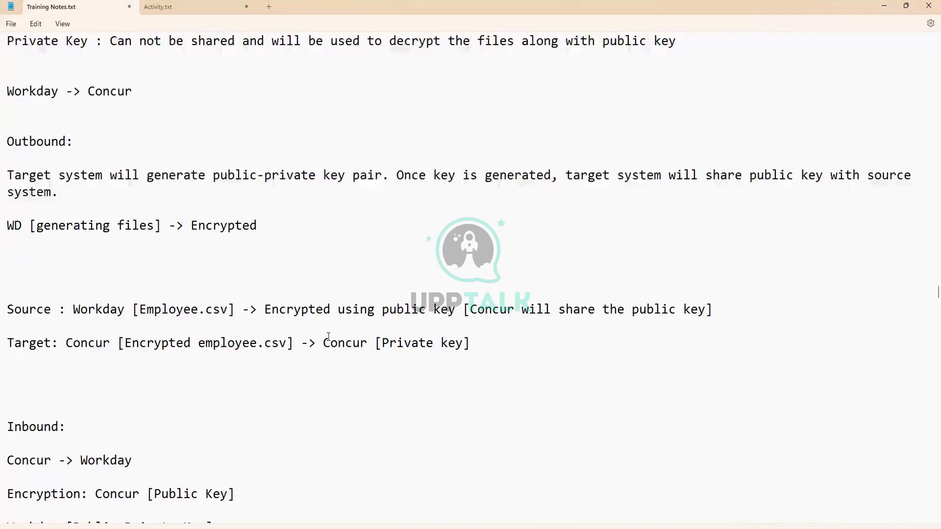
- Scroll the notes and place the cursor on the blank line above Inbound
{"action": "scroll", "coordinate": [237, 294], "scroll_direction": "down", "scroll_amount": 1}
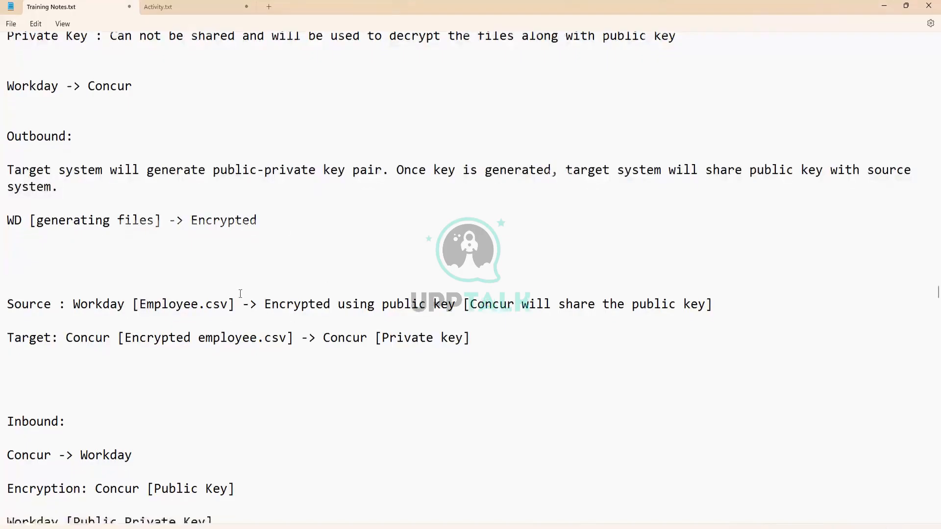
{"action": "scroll", "coordinate": [121, 342], "scroll_direction": "down", "scroll_amount": 1}
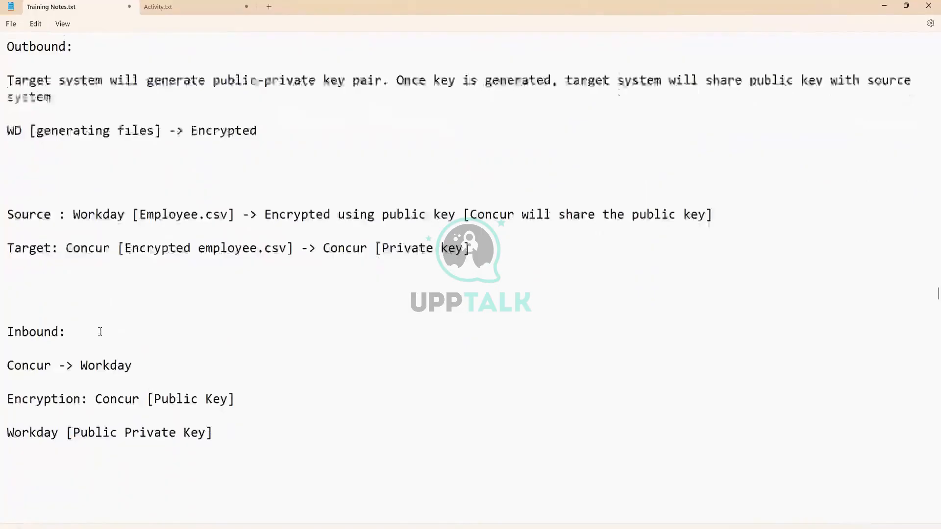
{"action": "left_click", "coordinate": [23, 300]}
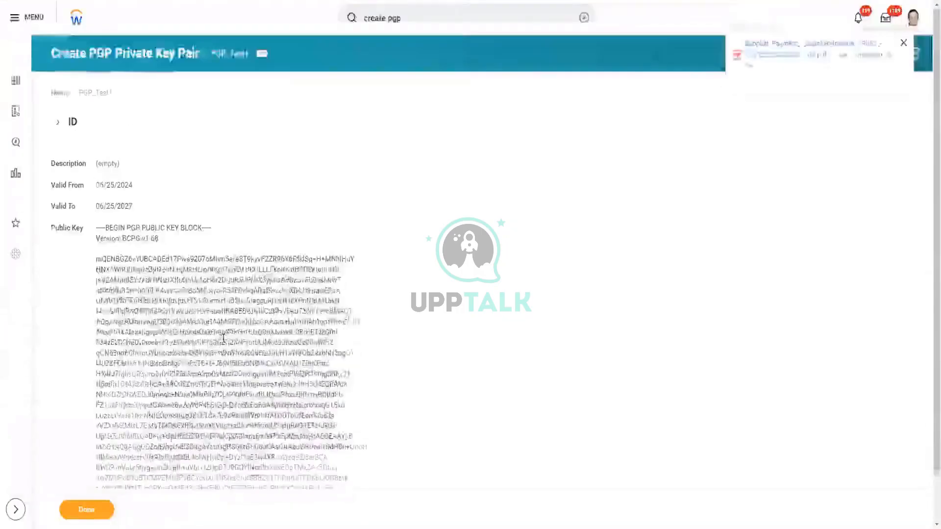
- Select and copy the entire PGP_Test1 public key block
{"action": "scroll", "coordinate": [273, 374], "scroll_direction": "down", "scroll_amount": 1}
{"action": "scroll", "coordinate": [273, 373], "scroll_direction": "up", "scroll_amount": 1}
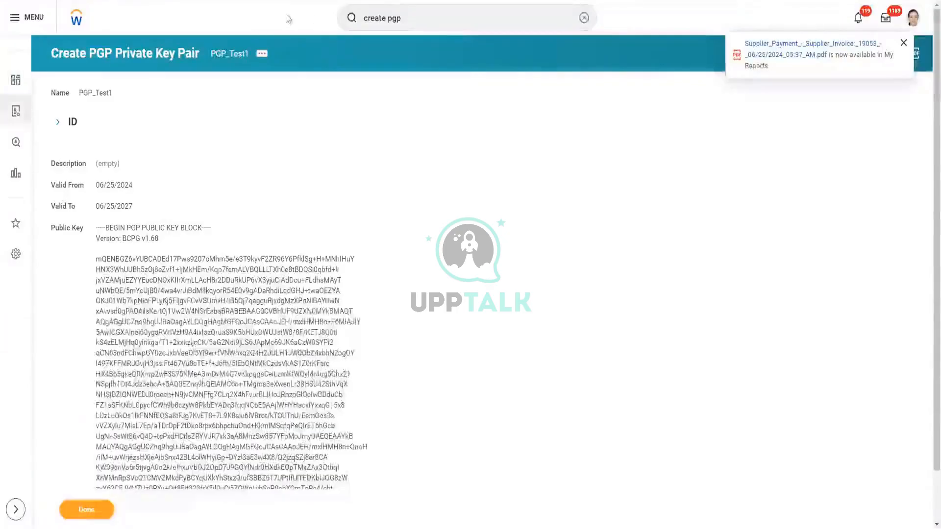
{"action": "left_click", "coordinate": [415, 18]}
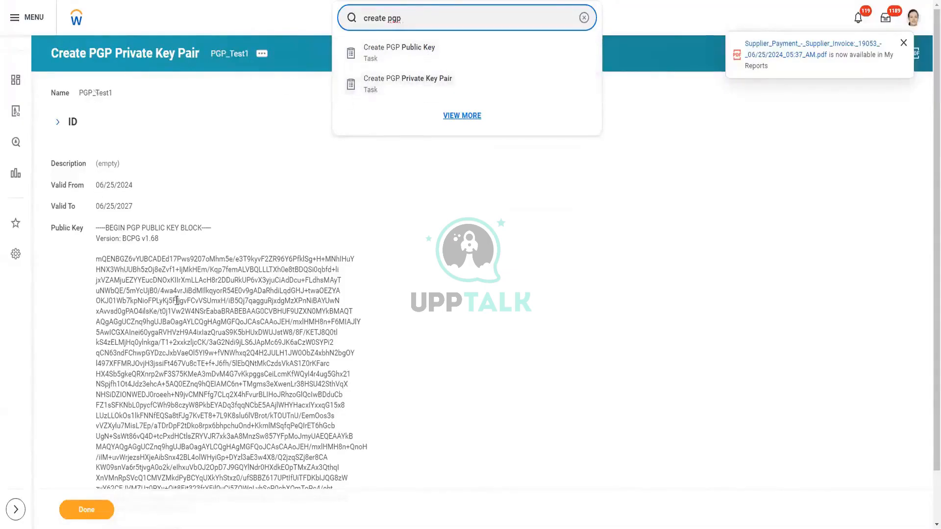
{"action": "scroll", "coordinate": [106, 261], "scroll_direction": "down", "scroll_amount": 1}
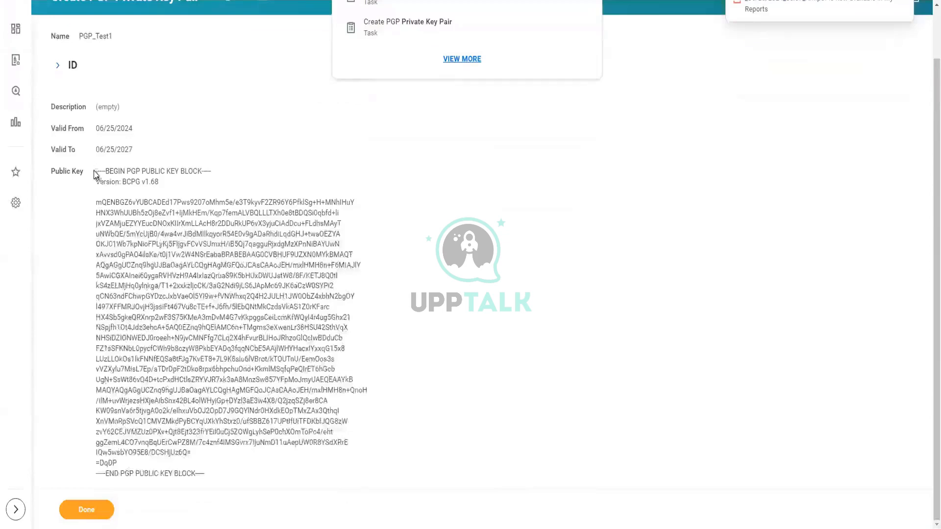
{"action": "left_click_drag", "start_coordinate": [96, 172], "coordinate": [213, 472]}
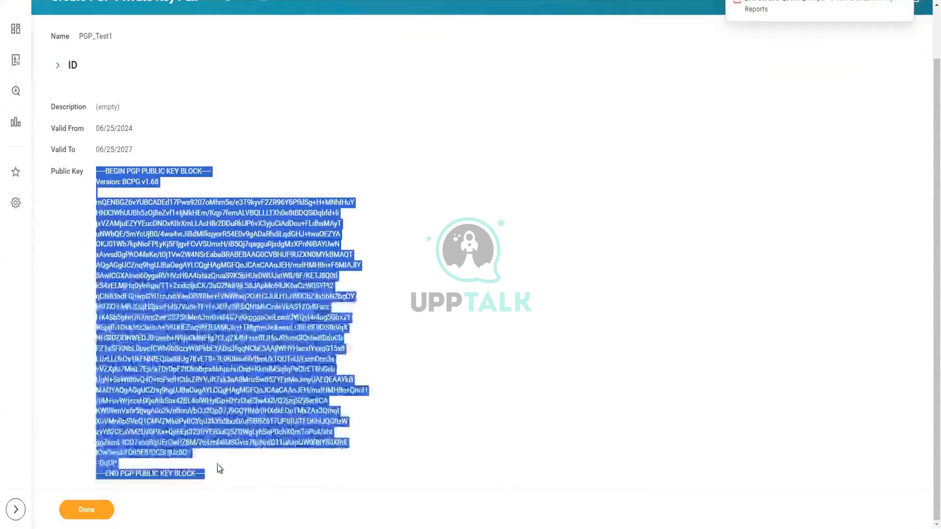
{"action": "scroll", "coordinate": [533, 123], "scroll_direction": "up", "scroll_amount": 1}
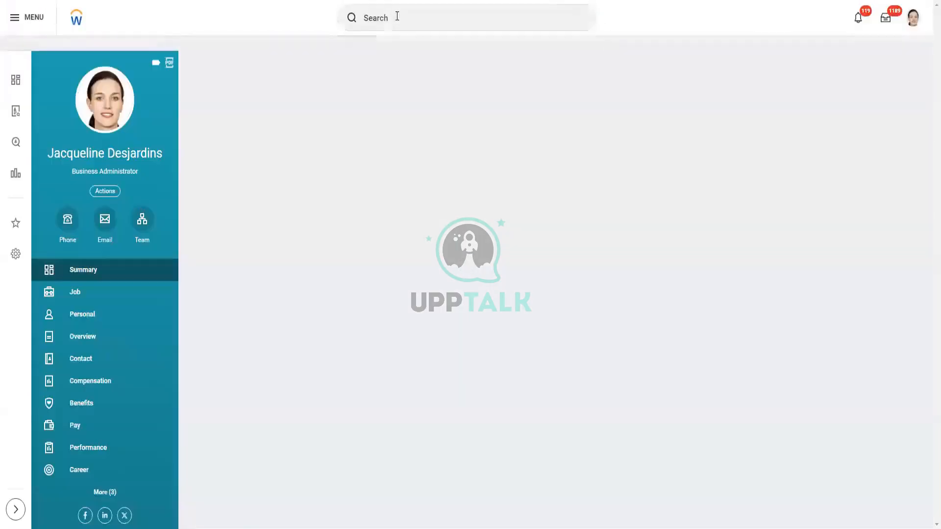
- Start a Create PGP Public Key task named 'PGP_Test_Public Key 1'
{"action": "left_click", "coordinate": [392, 18]}
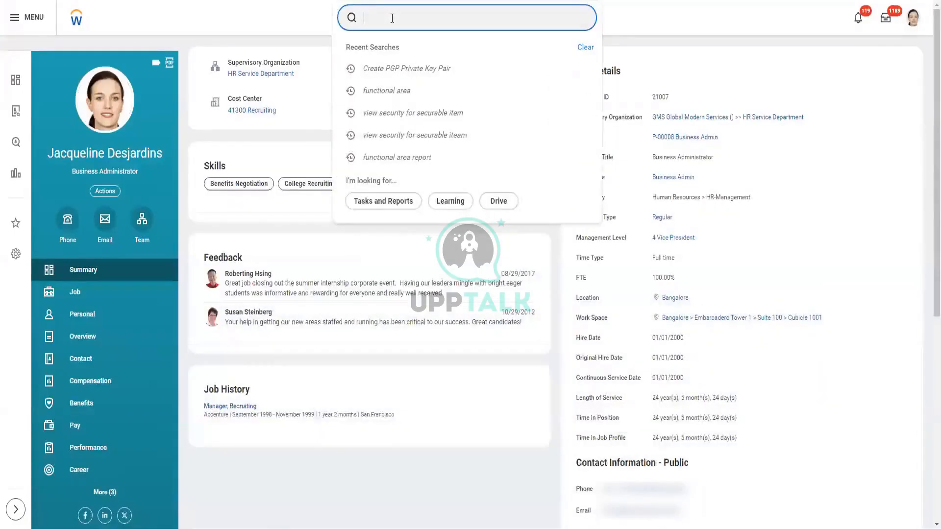
{"action": "type", "text": "create pgp"}
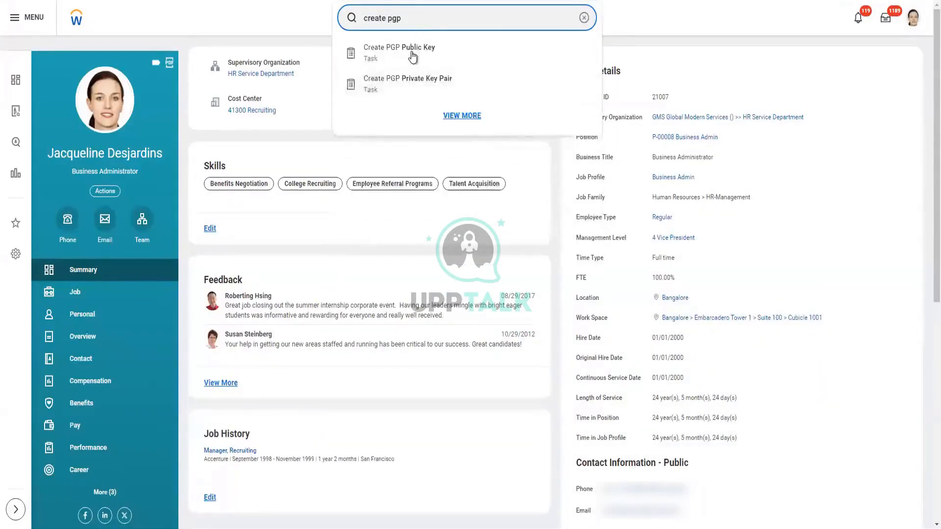
{"action": "left_click", "coordinate": [412, 54]}
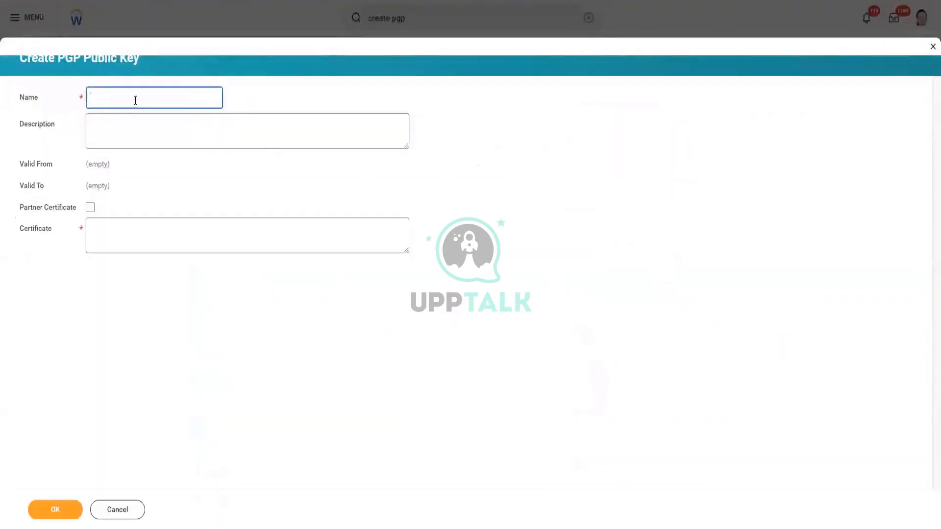
{"action": "type", "text": "PHP"}
{"action": "key", "text": "BackSpace"}
{"action": "key", "text": "BackSpace"}
{"action": "type", "text": "GP_Test_Public Key"}
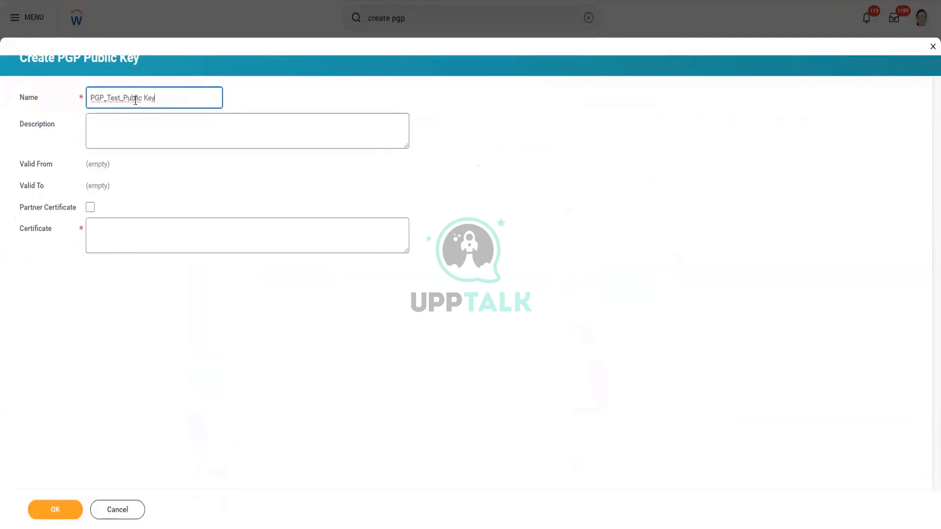
{"action": "type", "text": " 1"}
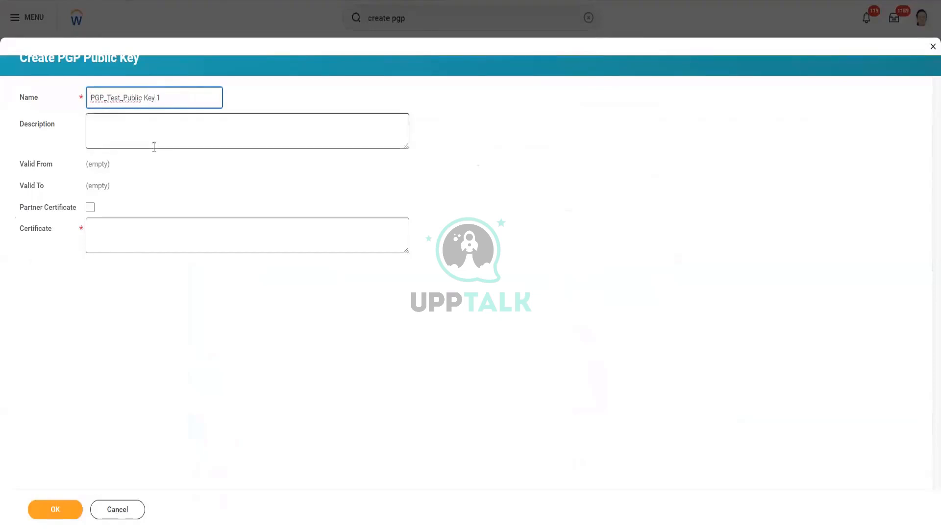
- Paste the copied public key as the certificate and remove the stray 'Public Key' line
{"action": "left_click", "coordinate": [111, 226]}
{"action": "key", "text": "ctrl+v"}
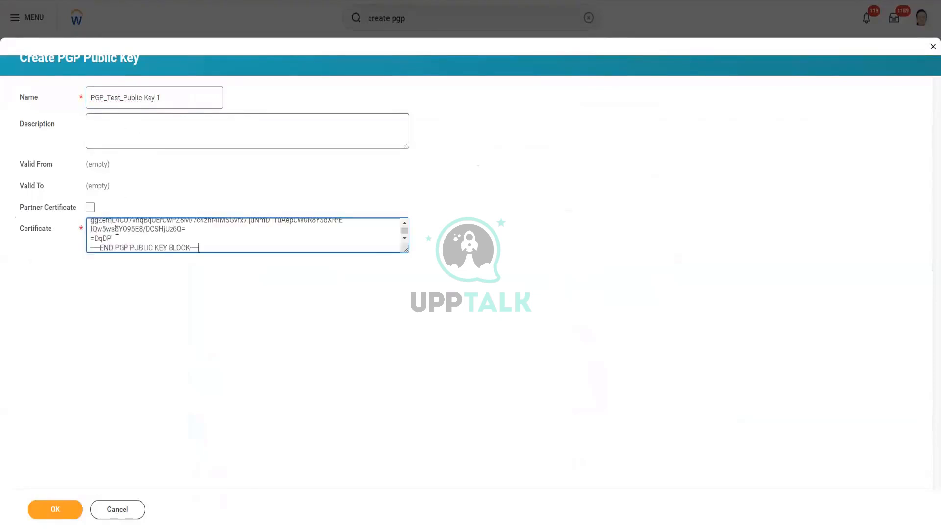
{"action": "left_click", "coordinate": [150, 351]}
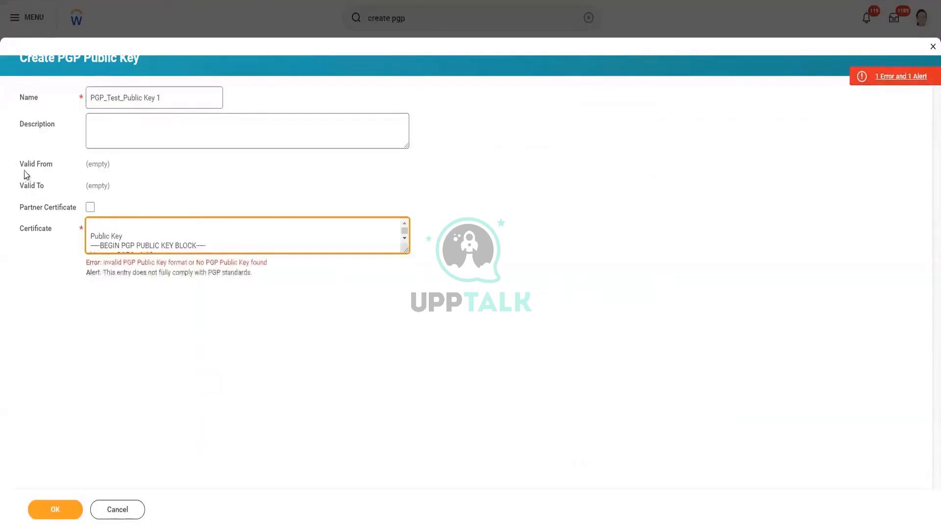
{"action": "scroll", "coordinate": [216, 245], "scroll_direction": "down", "scroll_amount": 2}
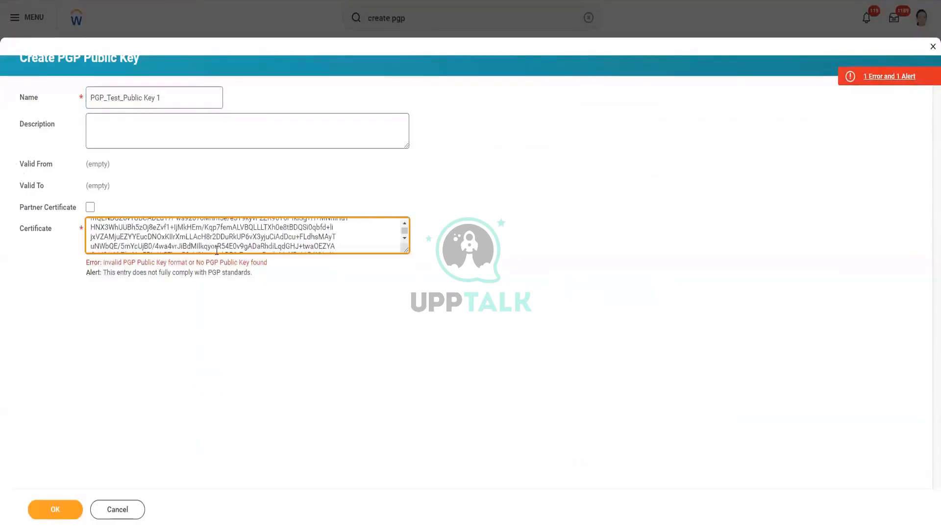
{"action": "scroll", "coordinate": [143, 235], "scroll_direction": "up", "scroll_amount": 2}
{"action": "left_click_drag", "start_coordinate": [143, 234], "coordinate": [57, 198]}
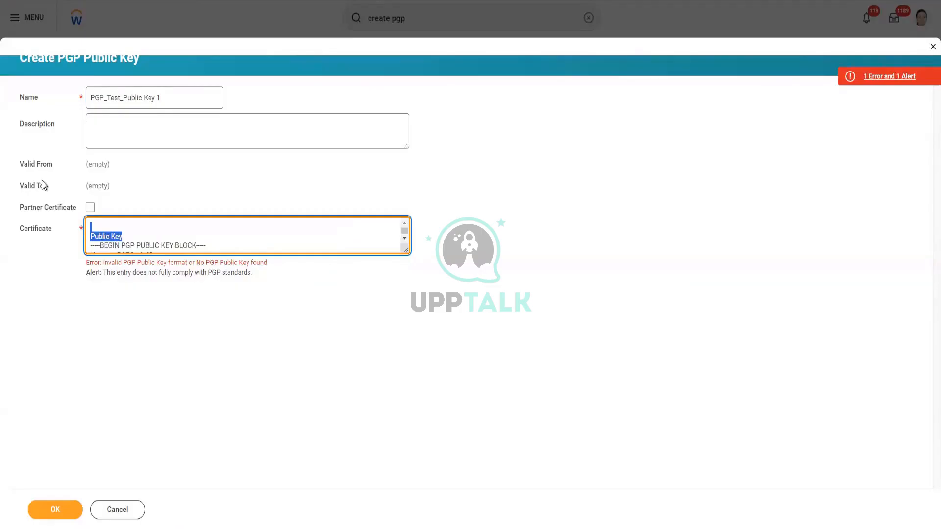
{"action": "key", "text": "Delete"}
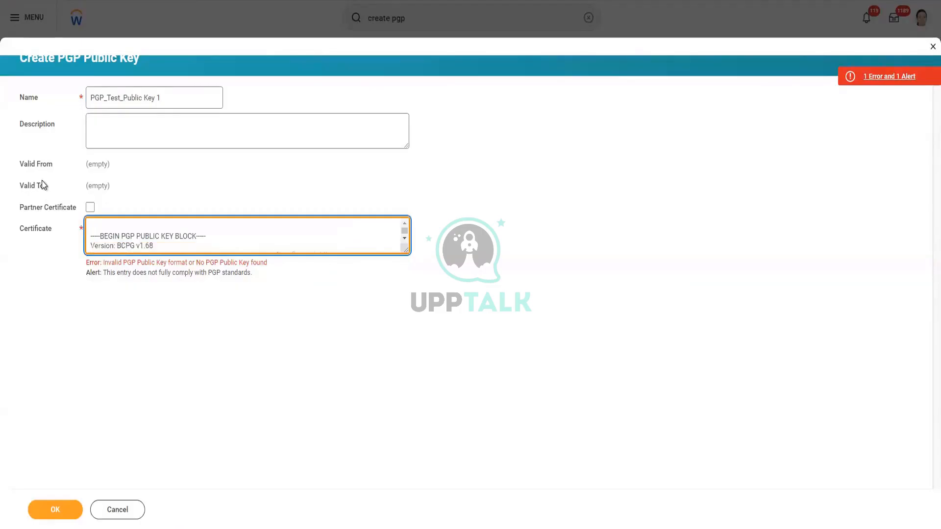
{"action": "key", "text": "Delete"}
{"action": "left_click", "coordinate": [190, 366]}
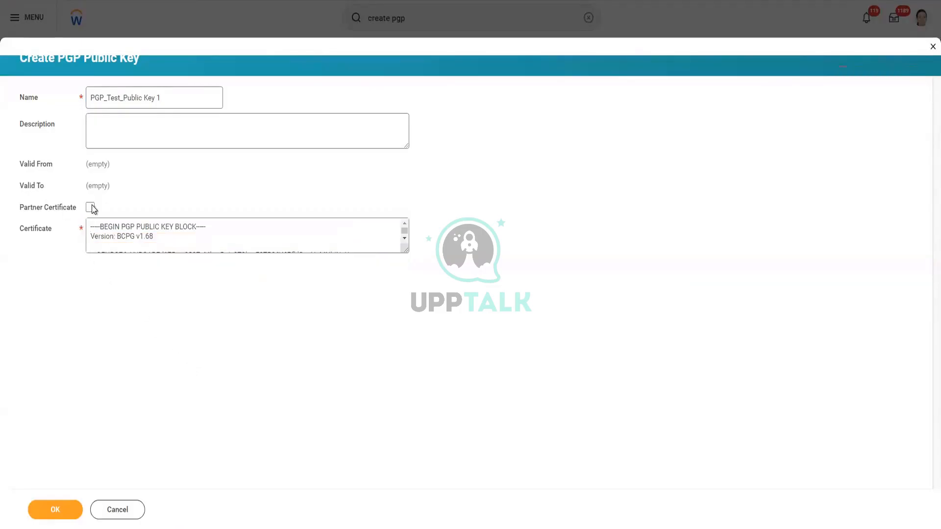
- Rename the key to PGP_Test_Public_Key1 and submit it, valid 06/25/2024 to 06/25/2027
{"action": "left_click_drag", "start_coordinate": [24, 166], "coordinate": [120, 187]}
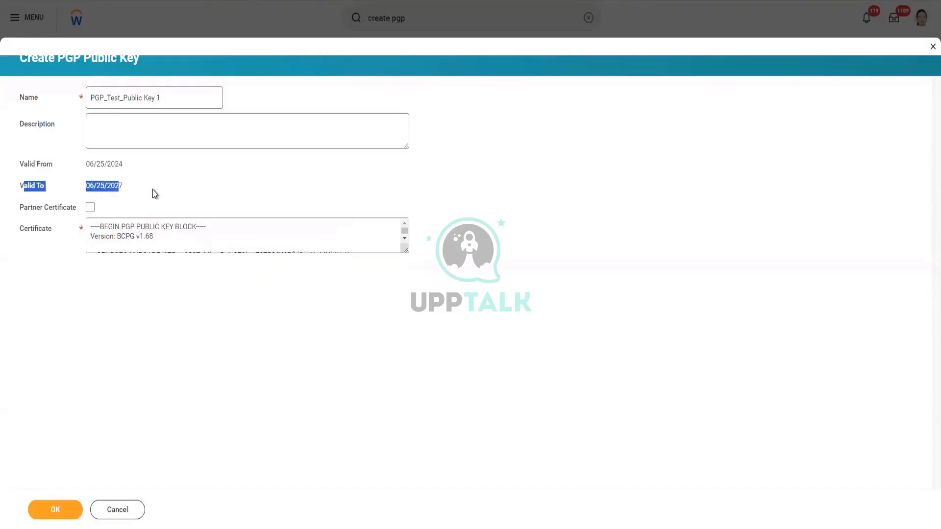
{"action": "left_click", "coordinate": [147, 97]}
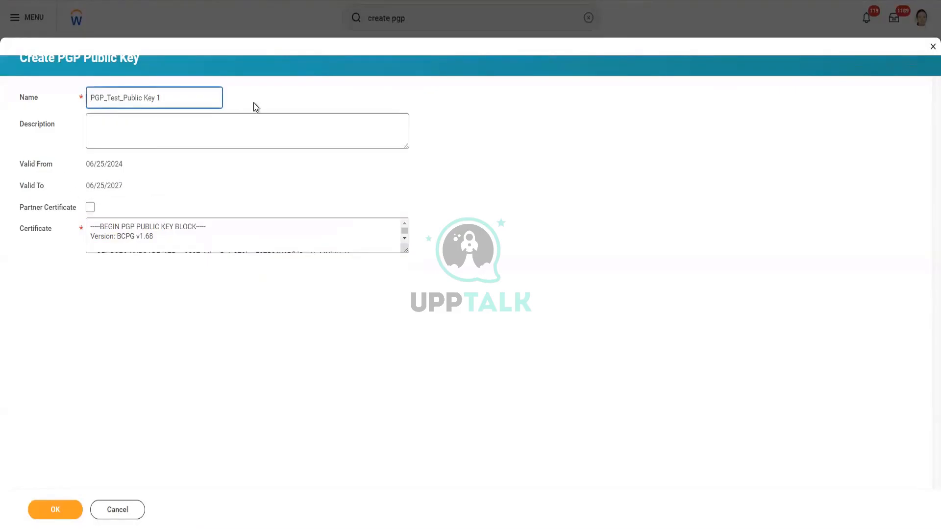
{"action": "key", "text": "BackSpace"}
{"action": "key", "text": "BackSpace"}
{"action": "type", "text": "1"}
{"action": "key", "text": "BackSpace"}
{"action": "type", "text": "_"}
{"action": "left_click", "coordinate": [63, 514]}
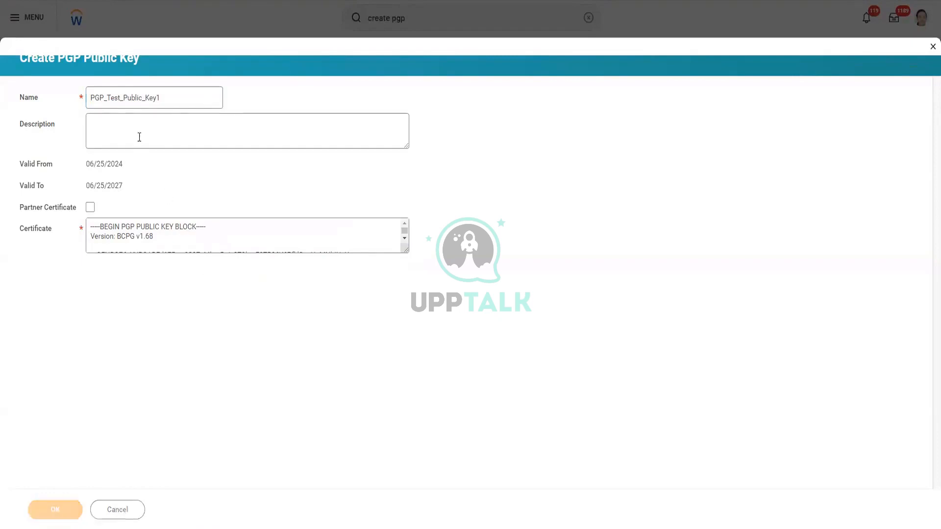
- Review the saved PGP_Test_Public_Key1 certificate text through its END PGP PUBLIC KEY BLOCK line
{"action": "scroll", "coordinate": [179, 315], "scroll_direction": "down", "scroll_amount": 2}
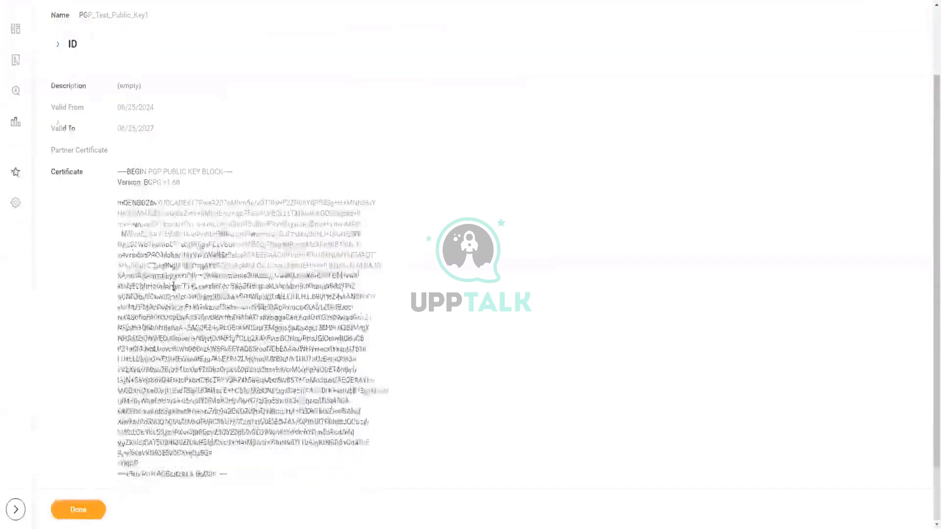
{"action": "scroll", "coordinate": [174, 287], "scroll_direction": "up", "scroll_amount": 2}
{"action": "left_click_drag", "start_coordinate": [118, 248], "coordinate": [268, 509]}
{"action": "scroll", "coordinate": [448, 338], "scroll_direction": "down", "scroll_amount": 2}
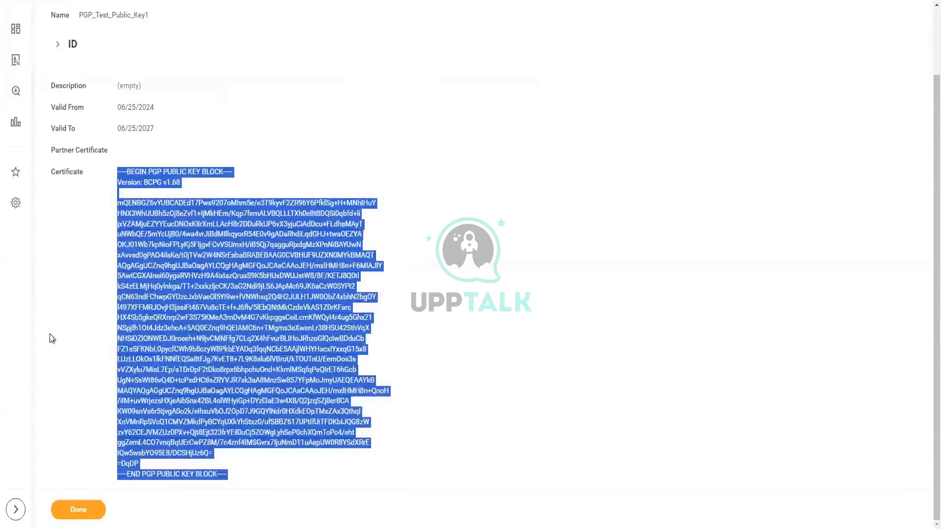
{"action": "left_click", "coordinate": [120, 179]}
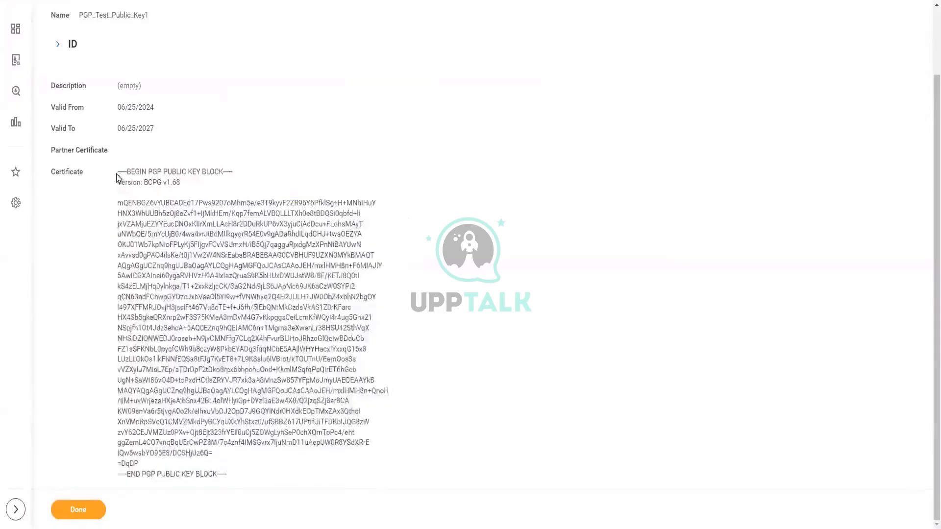
{"action": "left_click_drag", "start_coordinate": [118, 171], "coordinate": [185, 318]}
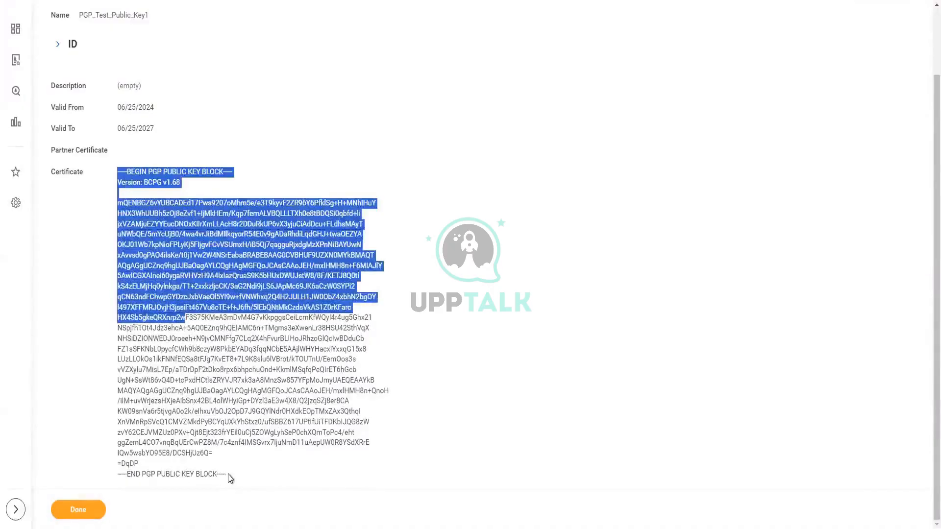
{"action": "left_click_drag", "start_coordinate": [228, 475], "coordinate": [140, 464]}
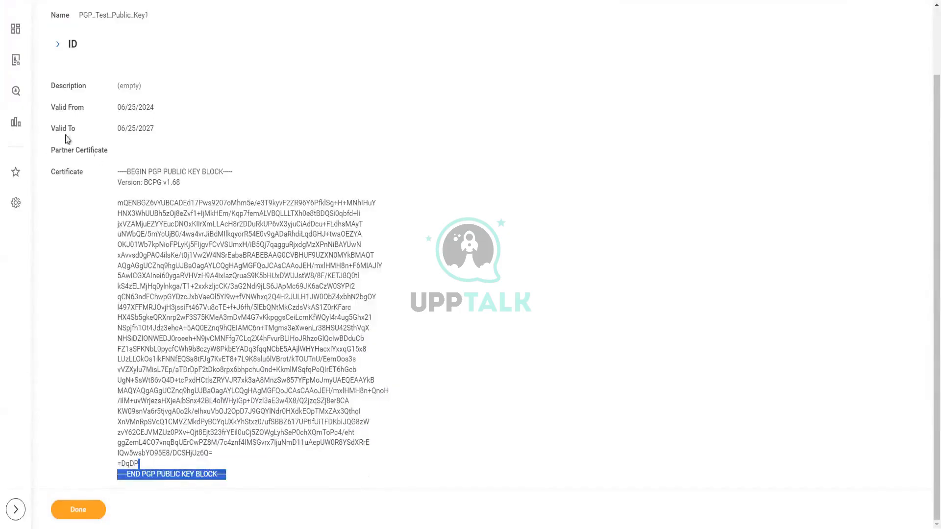
- Check the Valid From and Valid To dates, then copy the key record's name
{"action": "left_click_drag", "start_coordinate": [51, 108], "coordinate": [193, 122]}
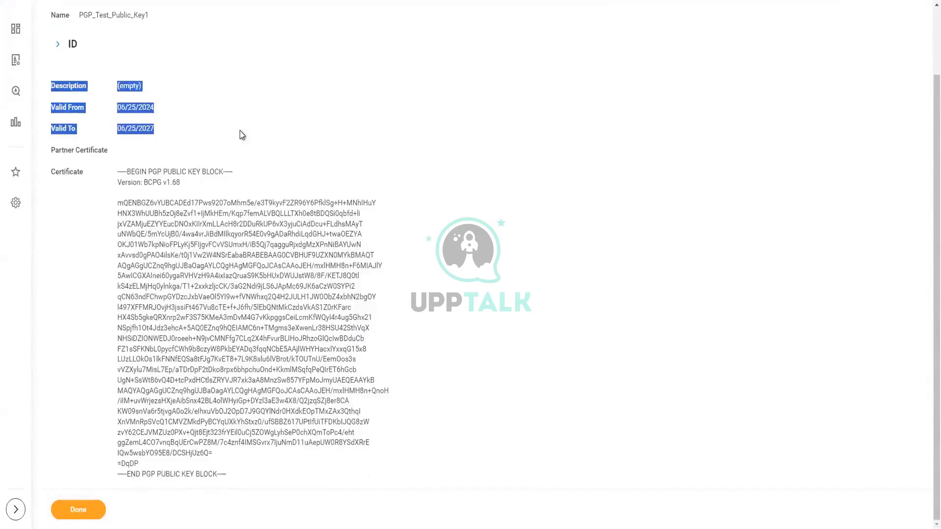
{"action": "scroll", "coordinate": [255, 223], "scroll_direction": "up", "scroll_amount": 2}
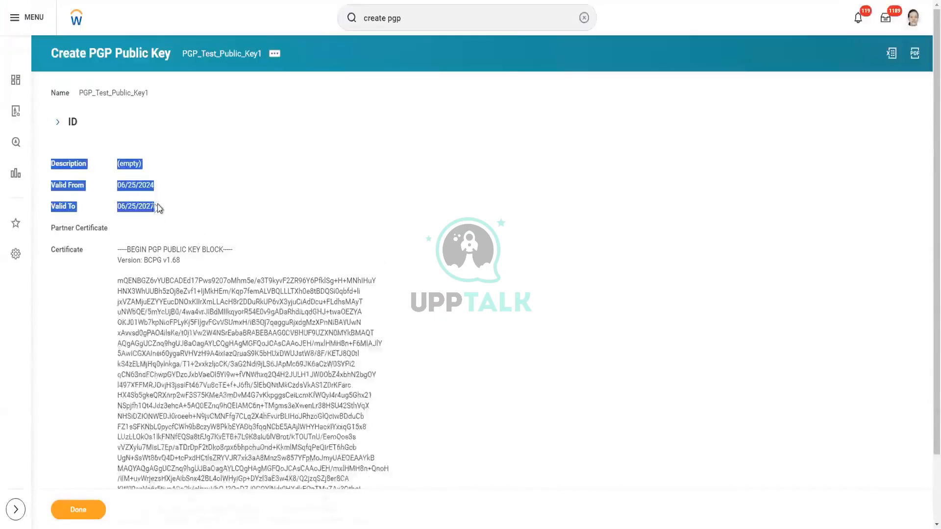
{"action": "left_click_drag", "start_coordinate": [157, 208], "coordinate": [45, 205]}
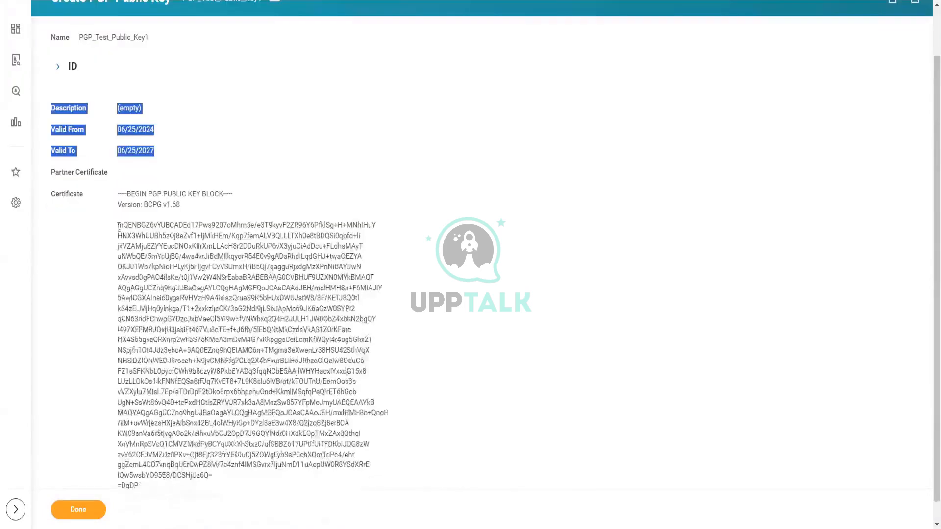
{"action": "left_click_drag", "start_coordinate": [118, 227], "coordinate": [267, 462]}
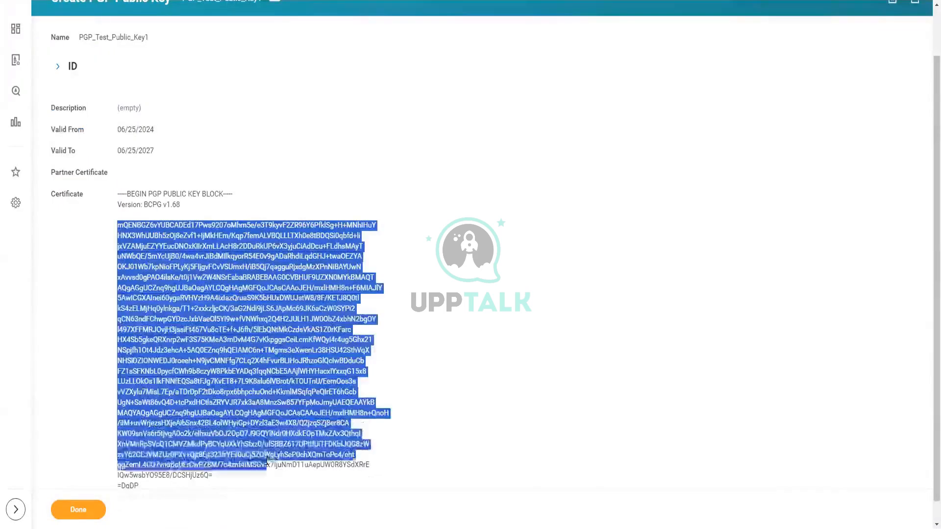
{"action": "scroll", "coordinate": [266, 461], "scroll_direction": "up", "scroll_amount": 1}
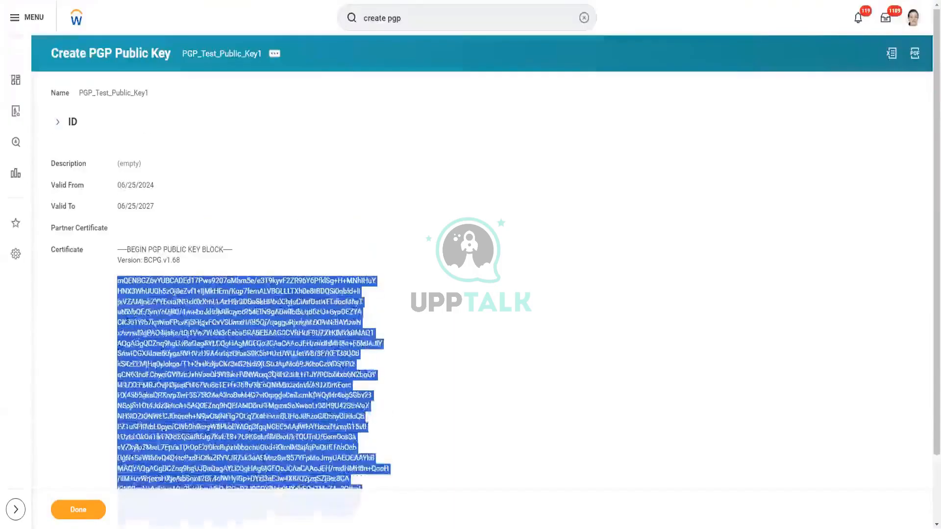
{"action": "left_click", "coordinate": [118, 185]}
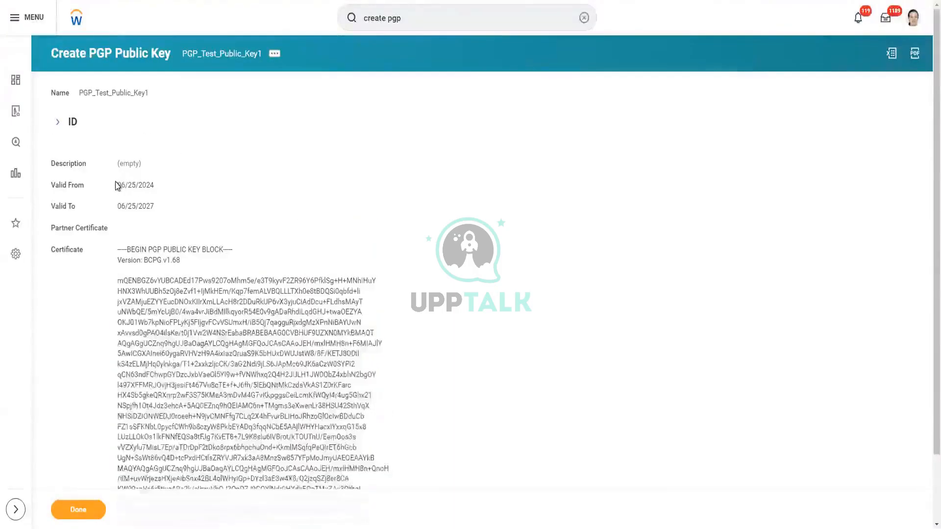
{"action": "left_click_drag", "start_coordinate": [118, 185], "coordinate": [152, 219]}
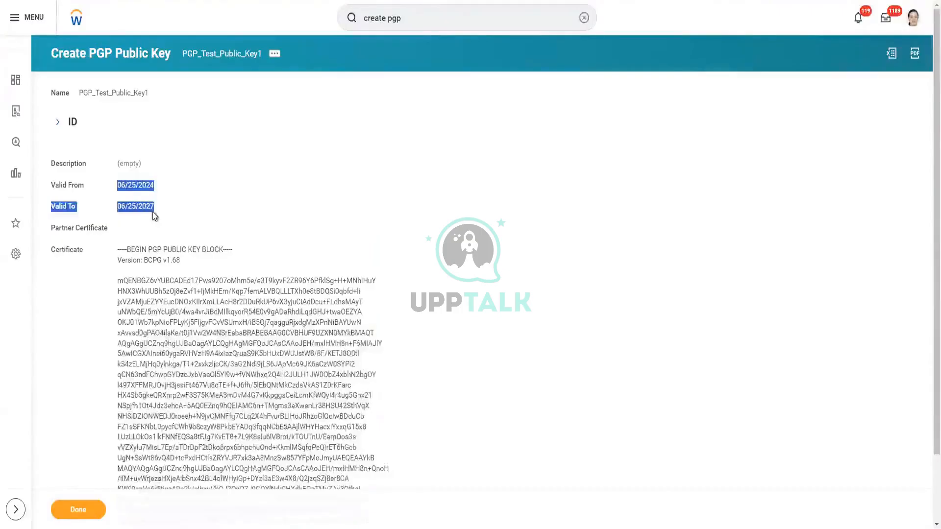
{"action": "left_click", "coordinate": [225, 63]}
{"action": "right_click", "coordinate": [225, 64]}
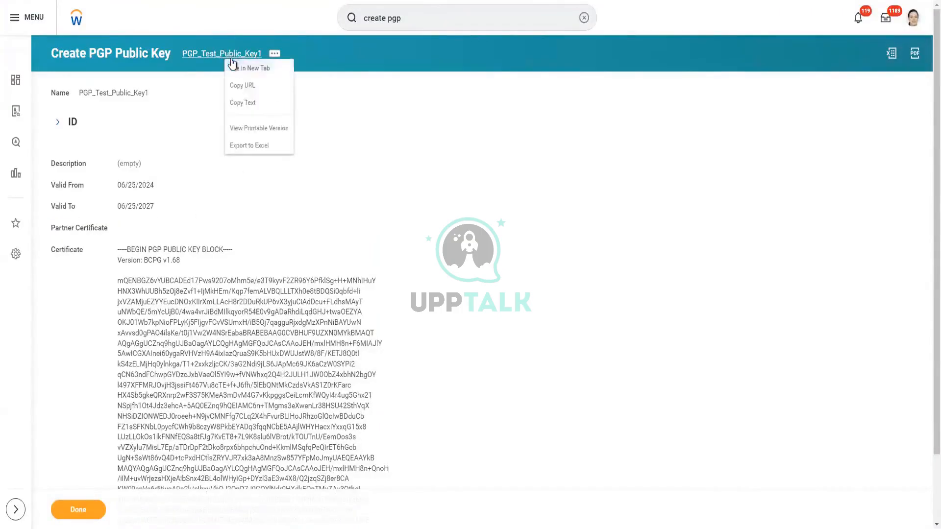
{"action": "left_click", "coordinate": [242, 101]}
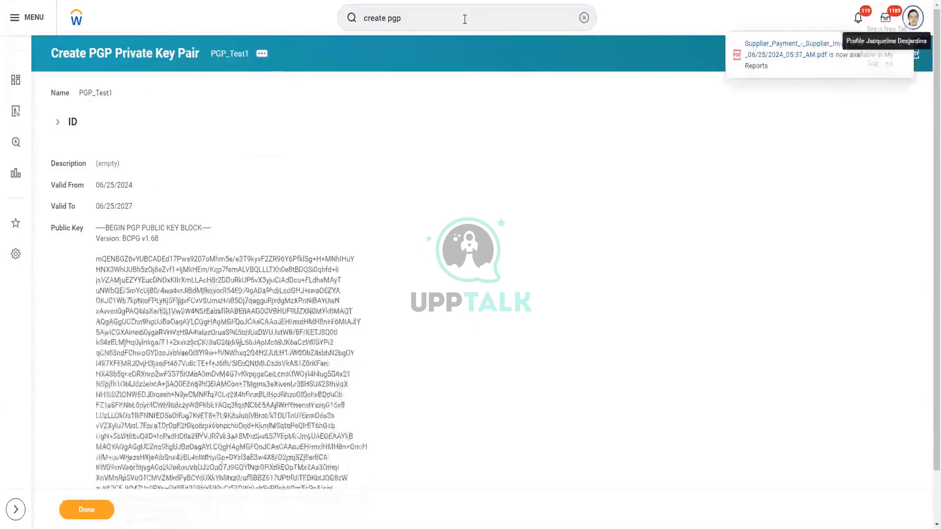
- Search 'Intsys:e' and open the eib integration system
{"action": "left_click", "coordinate": [454, 15]}
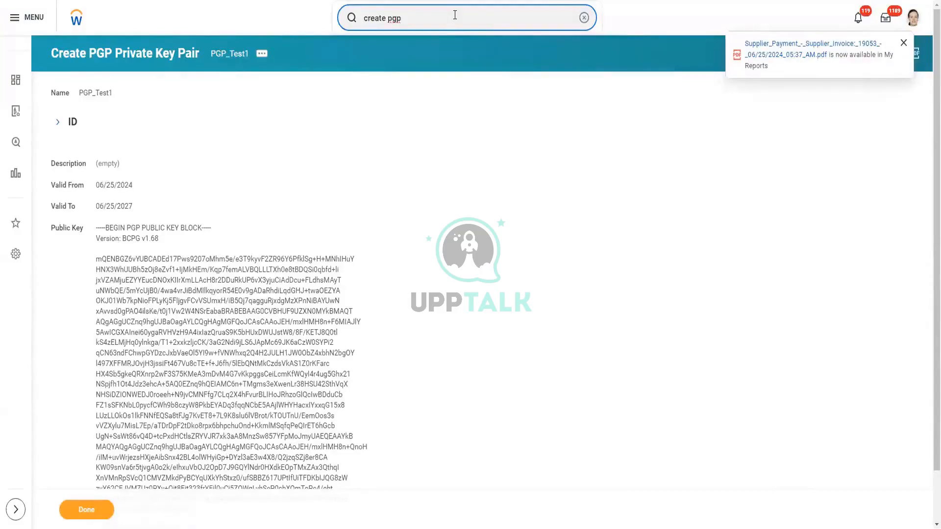
{"action": "triple_click", "coordinate": [455, 15]}
{"action": "type", "text": "Int"}
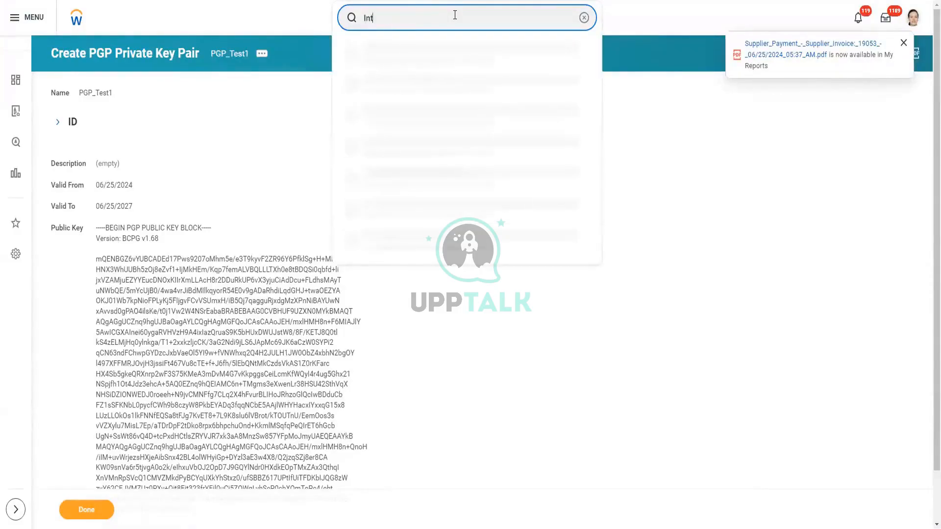
{"action": "type", "text": "sys:eib"}
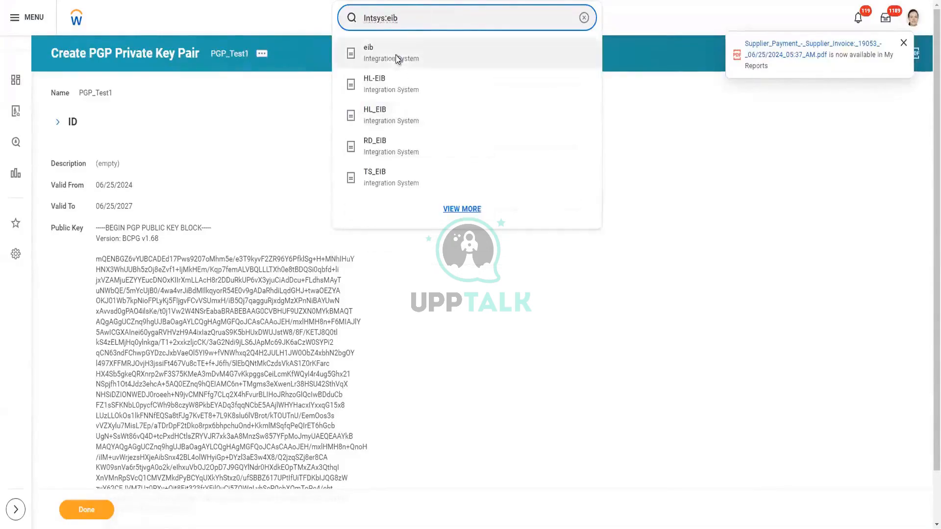
{"action": "left_click", "coordinate": [394, 62]}
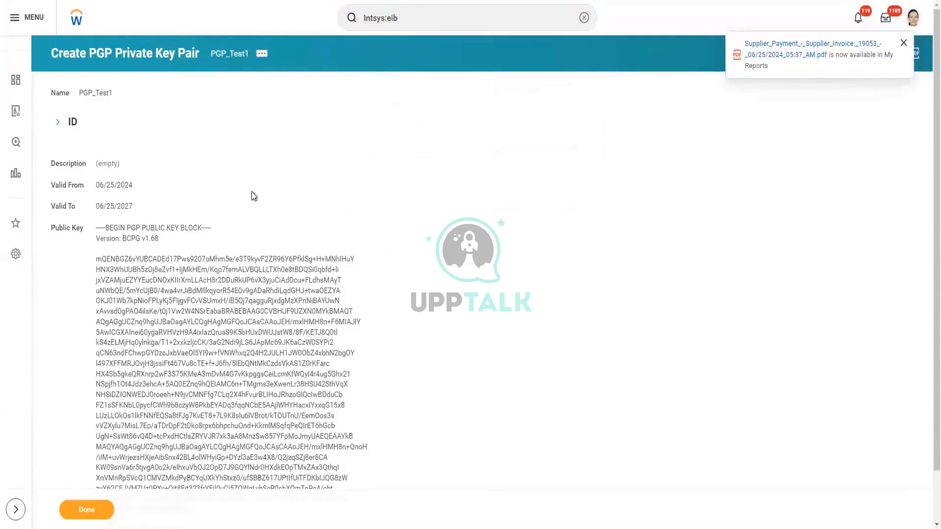
{"action": "scroll", "coordinate": [245, 193], "scroll_direction": "down", "scroll_amount": 3}
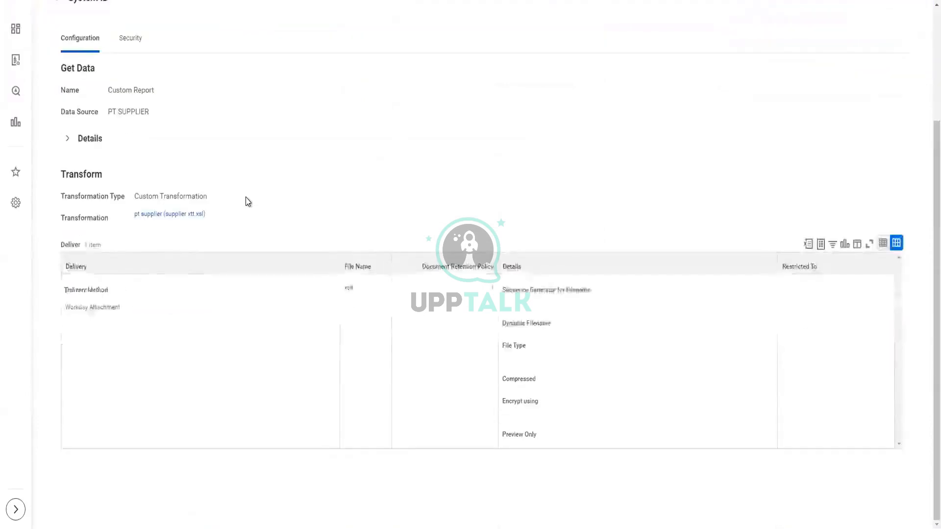
{"action": "scroll", "coordinate": [245, 201], "scroll_direction": "up", "scroll_amount": 1}
{"action": "scroll", "coordinate": [202, 97], "scroll_direction": "up", "scroll_amount": 2}
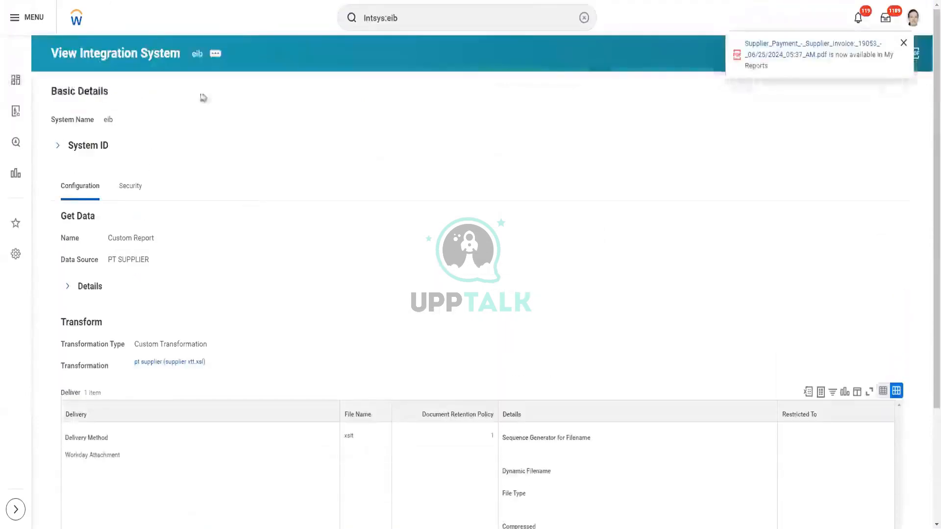
- Edit the eib outbound EIB and go to its Deliver step
{"action": "left_click", "coordinate": [215, 55]}
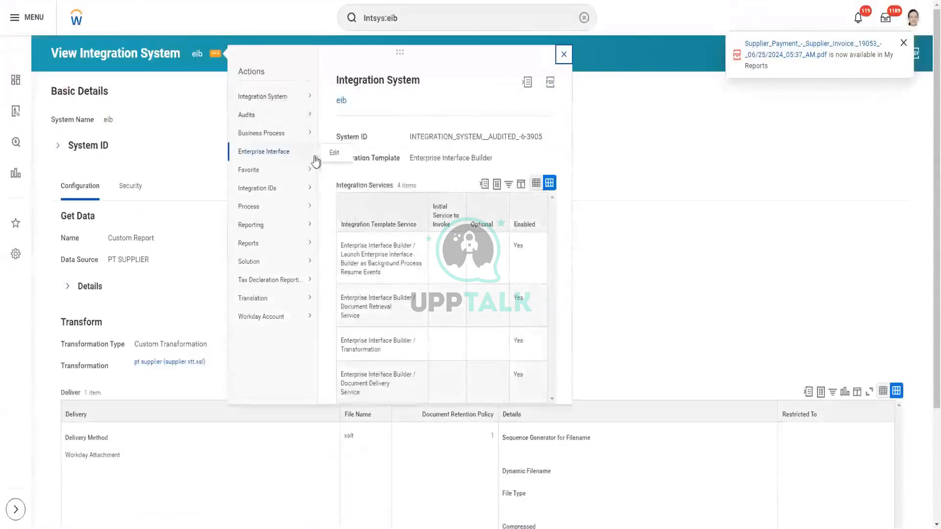
{"action": "left_click", "coordinate": [330, 156]}
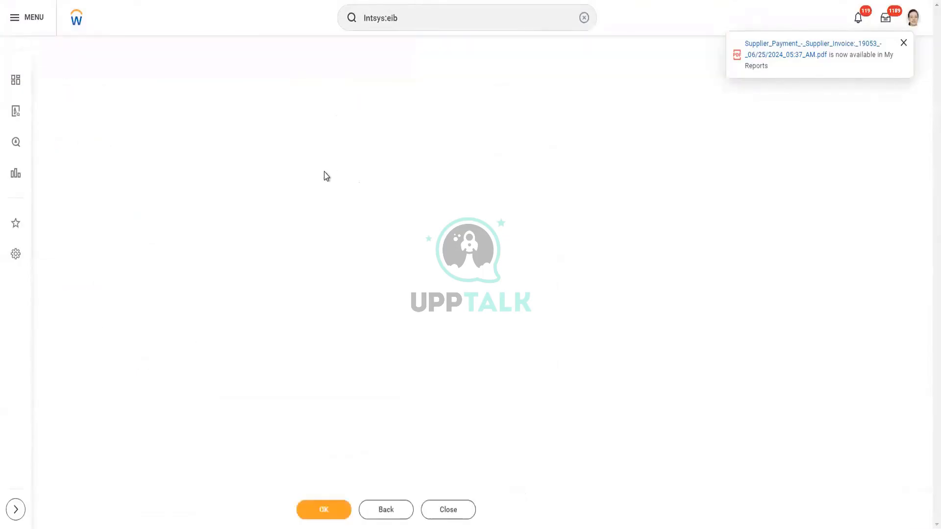
{"action": "left_click", "coordinate": [93, 227]}
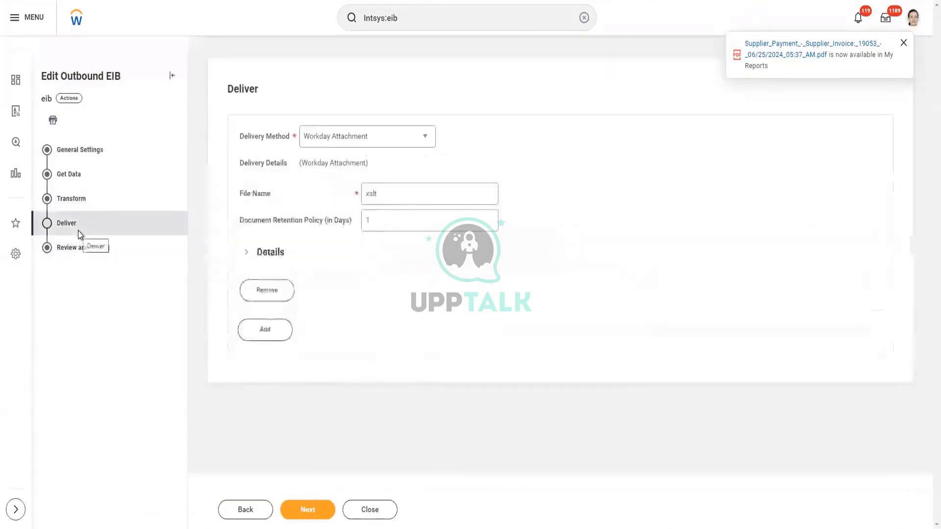
- Set the delivery method to SFTP and review the delivery Details fields
{"action": "left_click", "coordinate": [247, 254]}
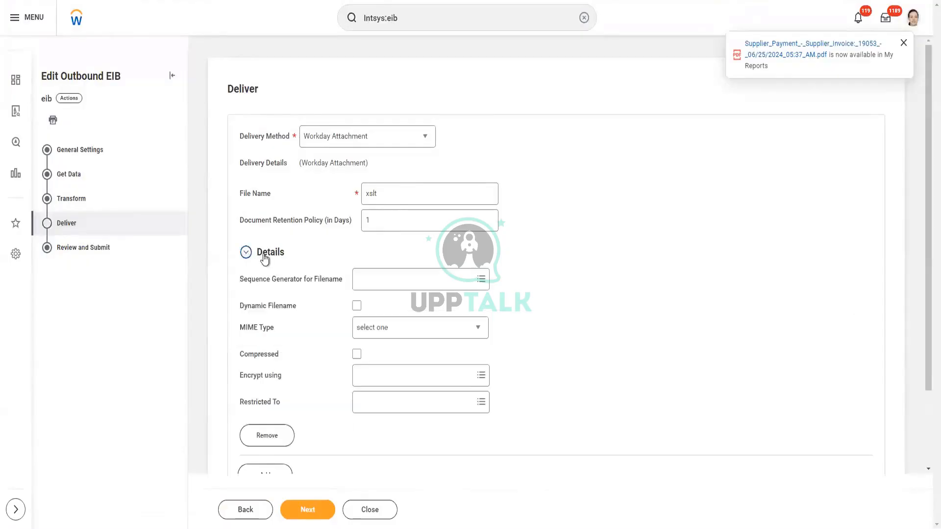
{"action": "scroll", "coordinate": [268, 262], "scroll_direction": "down", "scroll_amount": 2}
{"action": "scroll", "coordinate": [267, 262], "scroll_direction": "up", "scroll_amount": 2}
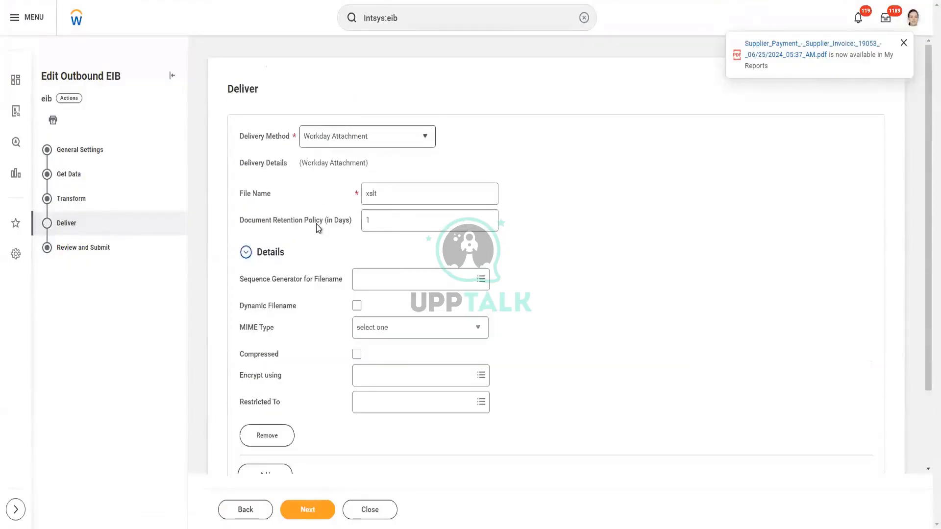
{"action": "left_click", "coordinate": [425, 138]}
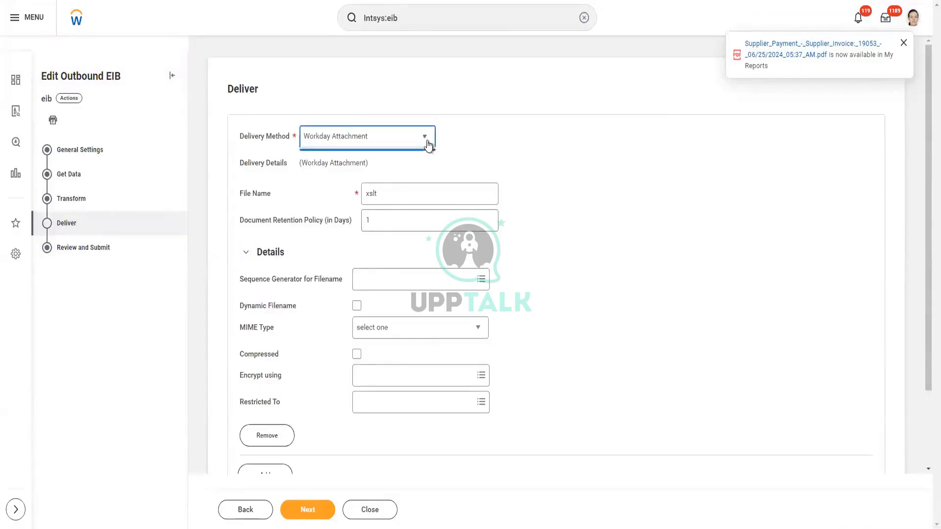
{"action": "left_click", "coordinate": [353, 283]}
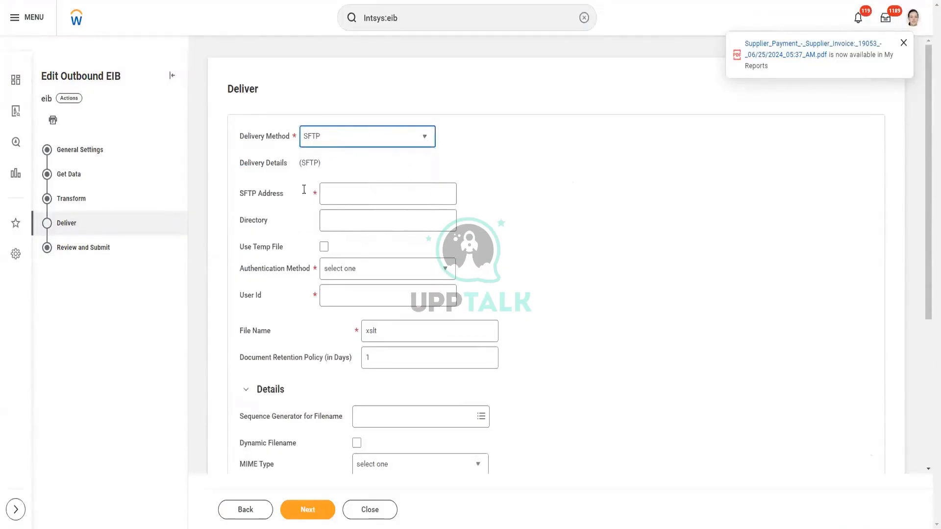
{"action": "scroll", "coordinate": [504, 183], "scroll_direction": "down", "scroll_amount": 4}
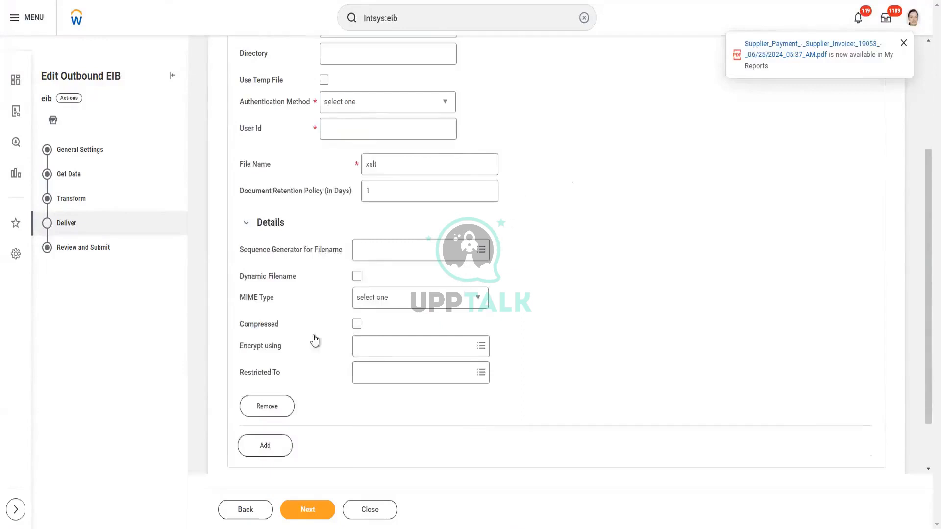
{"action": "mouse_move", "coordinate": [283, 351]}
{"action": "left_mouse_down"}
{"action": "mouse_move", "coordinate": [289, 360]}
{"action": "mouse_move", "coordinate": [245, 345]}
{"action": "mouse_move", "coordinate": [279, 349]}
{"action": "left_mouse_up"}
{"action": "left_click", "coordinate": [300, 350]}
{"action": "left_click", "coordinate": [256, 355]}
{"action": "left_click_drag", "start_coordinate": [240, 349], "coordinate": [294, 363]}
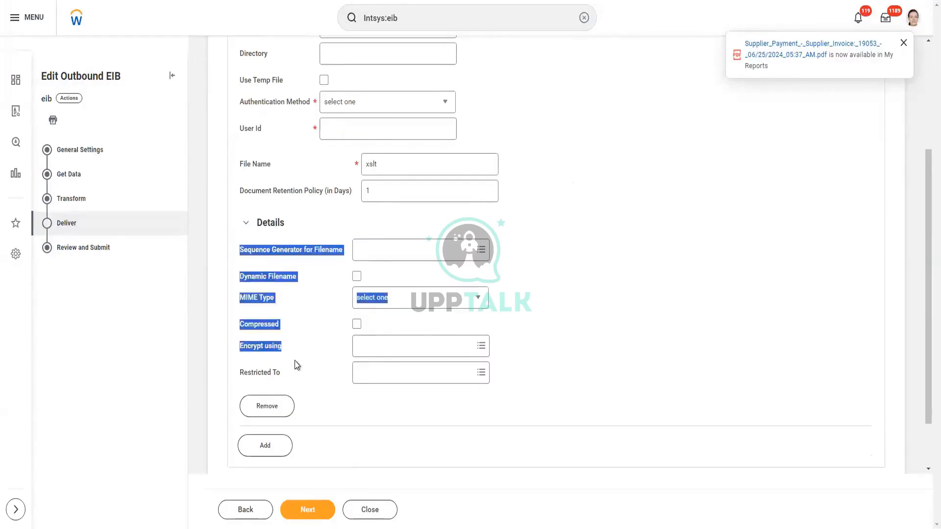
{"action": "left_click", "coordinate": [294, 363]}
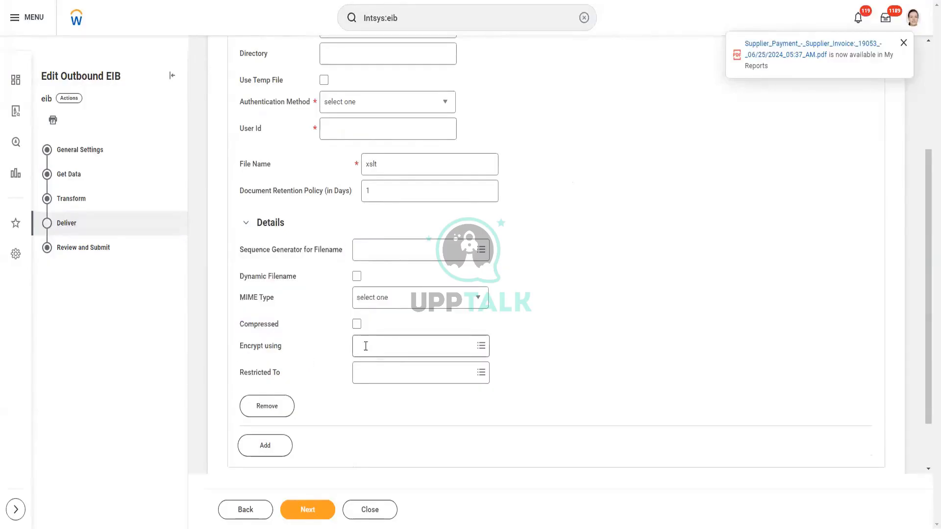
- Choose PGP_Test_Public_Key1 as the encryption key and try moving to the next step
{"action": "left_click", "coordinate": [363, 345]}
{"action": "type", "text": "PGP_Test_Public_Key1"}
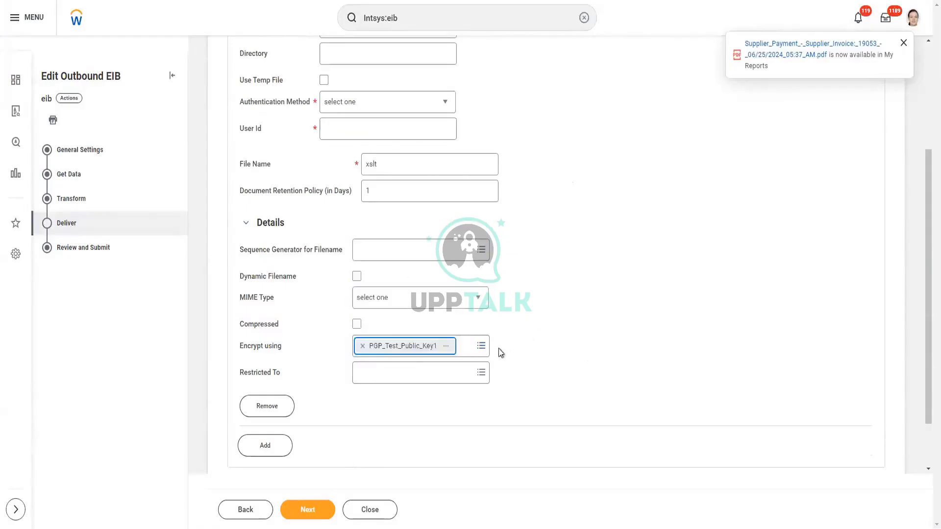
{"action": "left_click", "coordinate": [404, 349]}
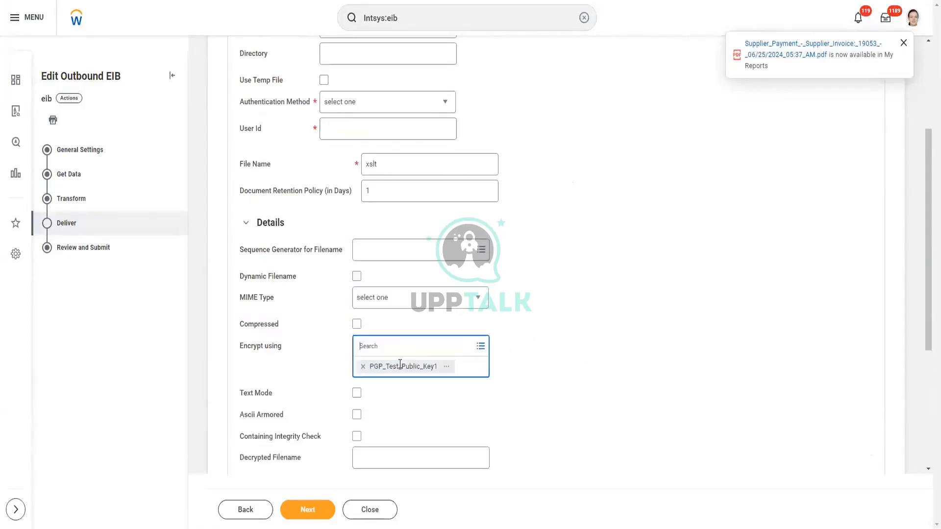
{"action": "left_click", "coordinate": [306, 509]}
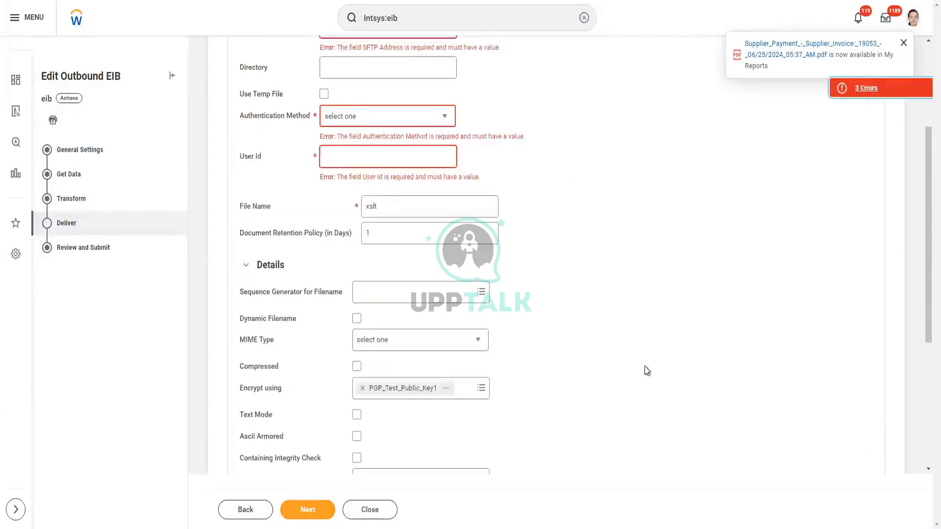
{"action": "scroll", "coordinate": [583, 353], "scroll_direction": "up", "scroll_amount": 2}
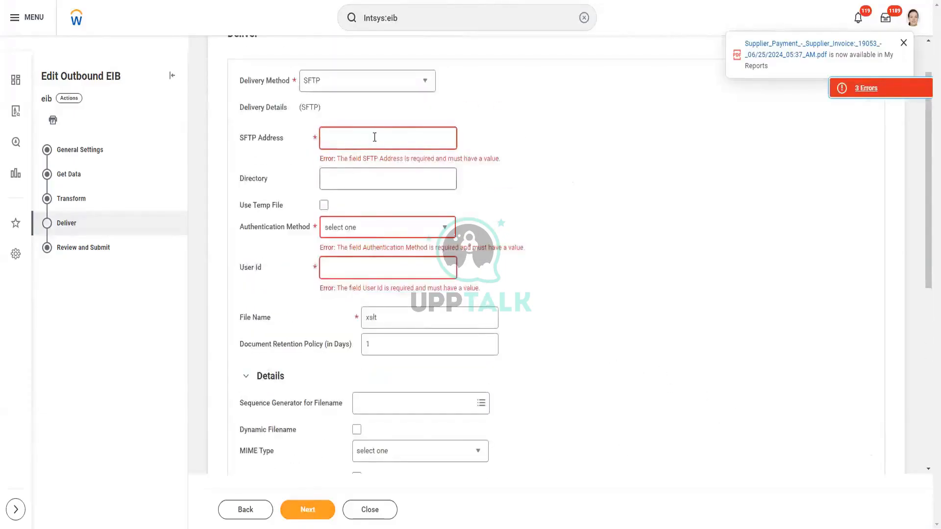
{"action": "scroll", "coordinate": [578, 275], "scroll_direction": "down", "scroll_amount": 4}
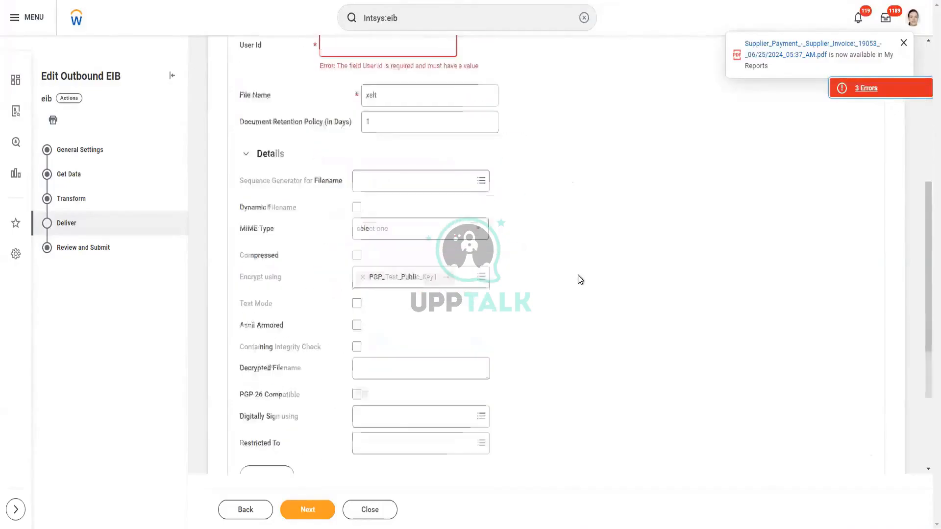
{"action": "scroll", "coordinate": [390, 424], "scroll_direction": "down", "scroll_amount": 2}
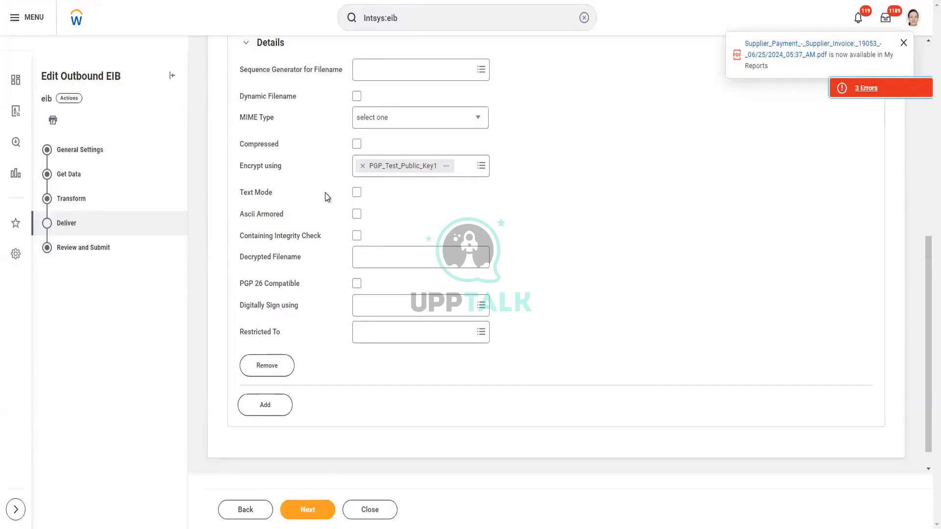
{"action": "scroll", "coordinate": [325, 193], "scroll_direction": "up", "scroll_amount": 1}
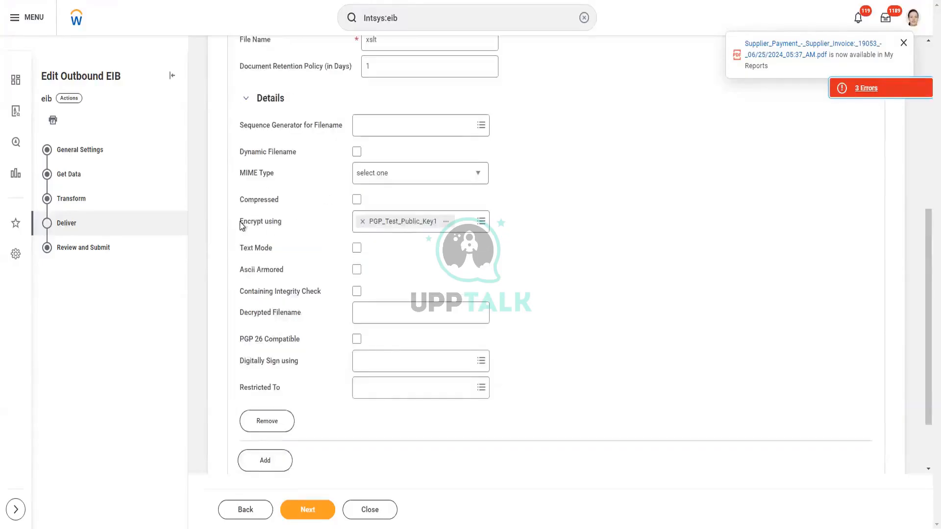
{"action": "left_click_drag", "start_coordinate": [244, 226], "coordinate": [286, 225]}
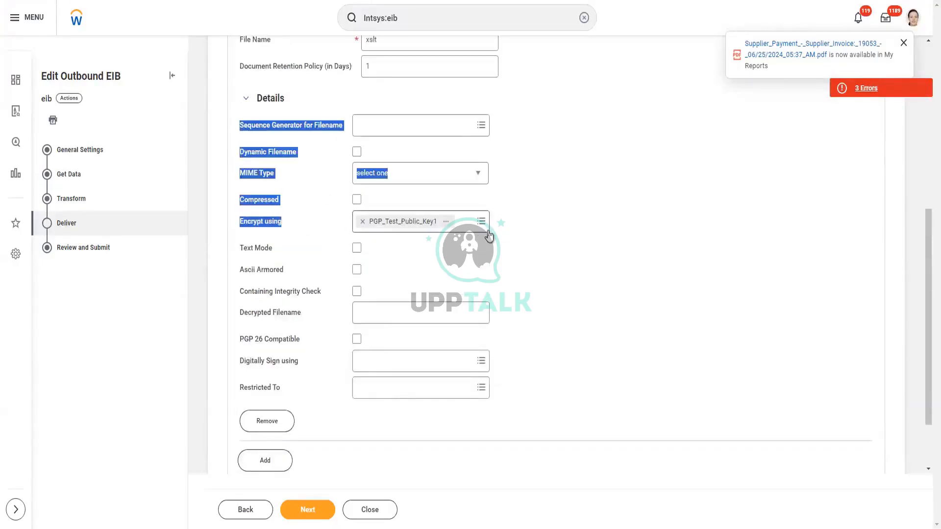
{"action": "left_click", "coordinate": [538, 230]}
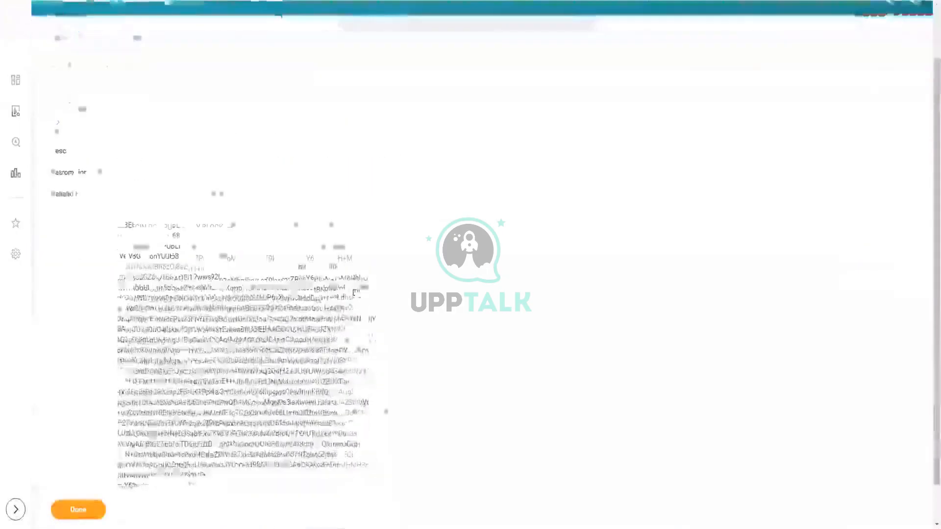
- Look over and select the whole PGP_Test_Public_Key1 certificate block
{"action": "scroll", "coordinate": [354, 291], "scroll_direction": "down", "scroll_amount": 1}
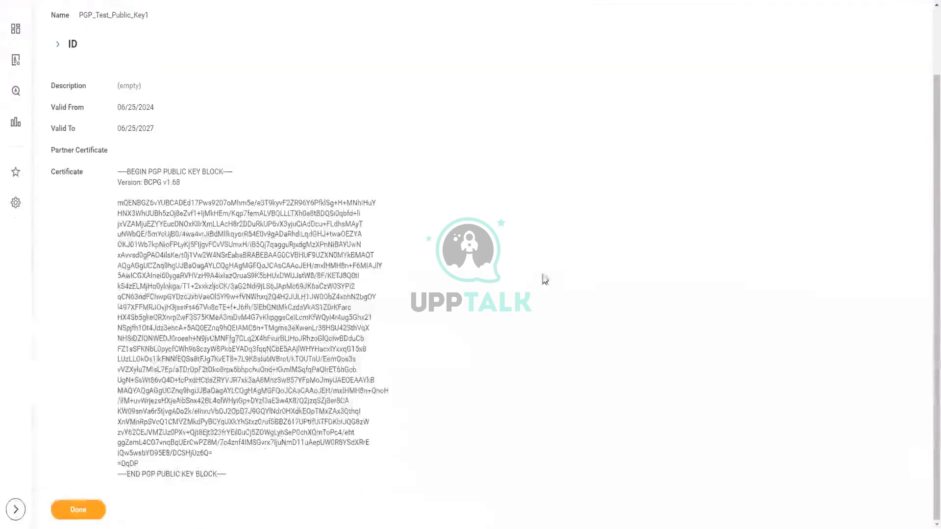
{"action": "scroll", "coordinate": [252, 333], "scroll_direction": "up", "scroll_amount": 2}
{"action": "scroll", "coordinate": [253, 332], "scroll_direction": "down", "scroll_amount": 1}
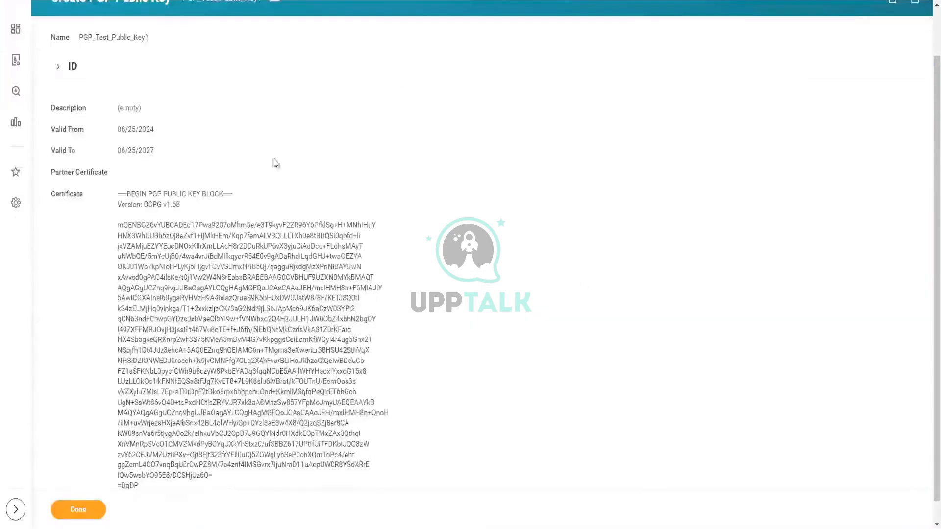
{"action": "scroll", "coordinate": [194, 261], "scroll_direction": "up", "scroll_amount": 1}
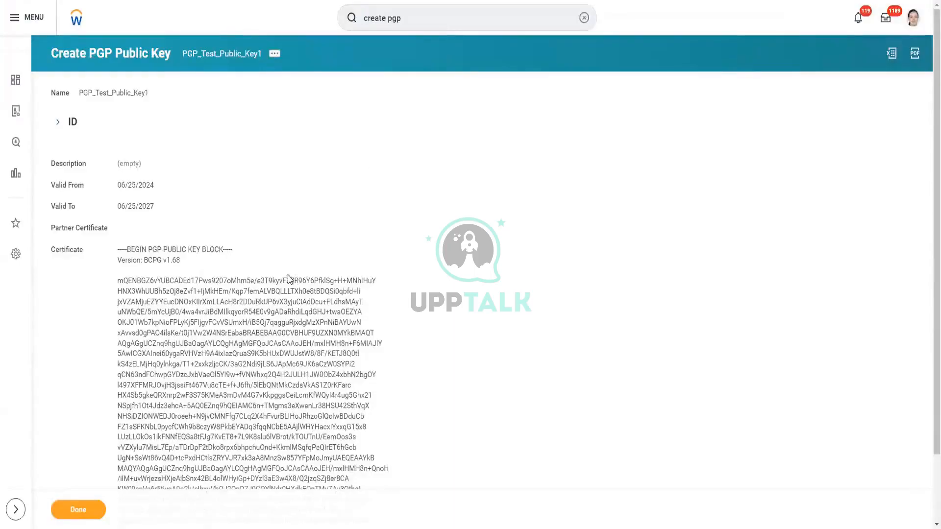
{"action": "scroll", "coordinate": [289, 280], "scroll_direction": "down", "scroll_amount": 2}
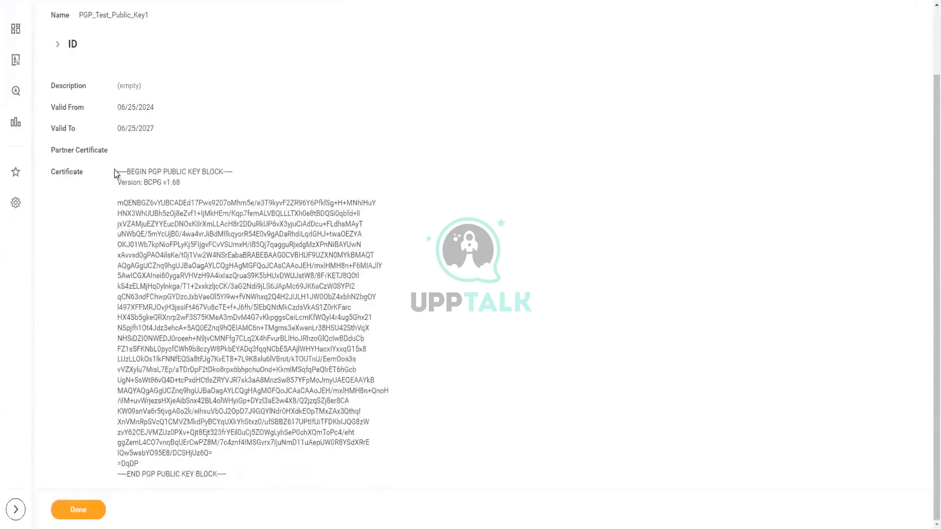
{"action": "left_click_drag", "start_coordinate": [118, 172], "coordinate": [254, 469]}
{"action": "left_click", "coordinate": [602, 192]}
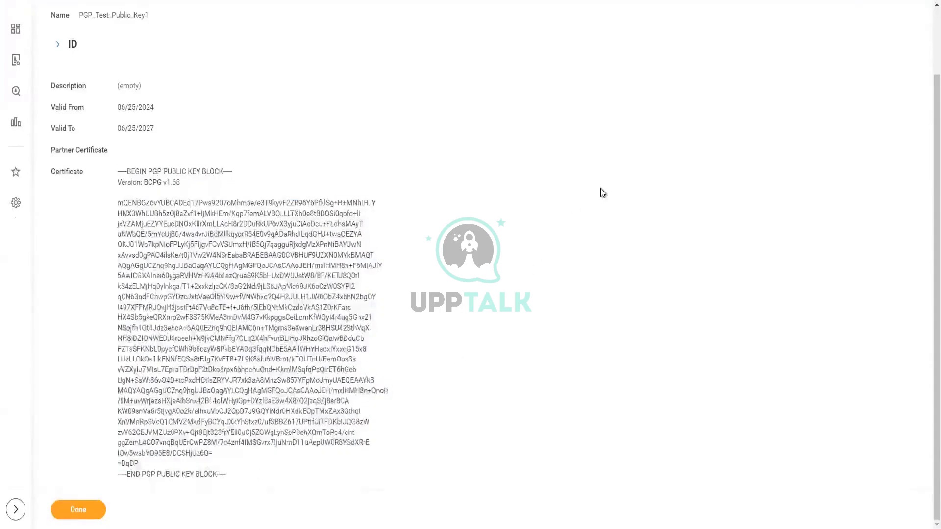
{"action": "scroll", "coordinate": [602, 193], "scroll_direction": "up", "scroll_amount": 2}
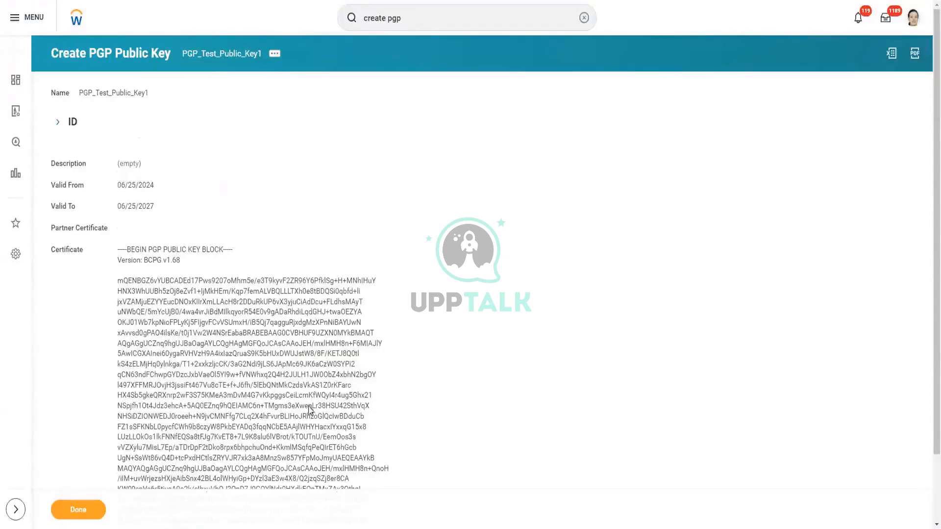
{"action": "scroll", "coordinate": [184, 295], "scroll_direction": "down", "scroll_amount": 2}
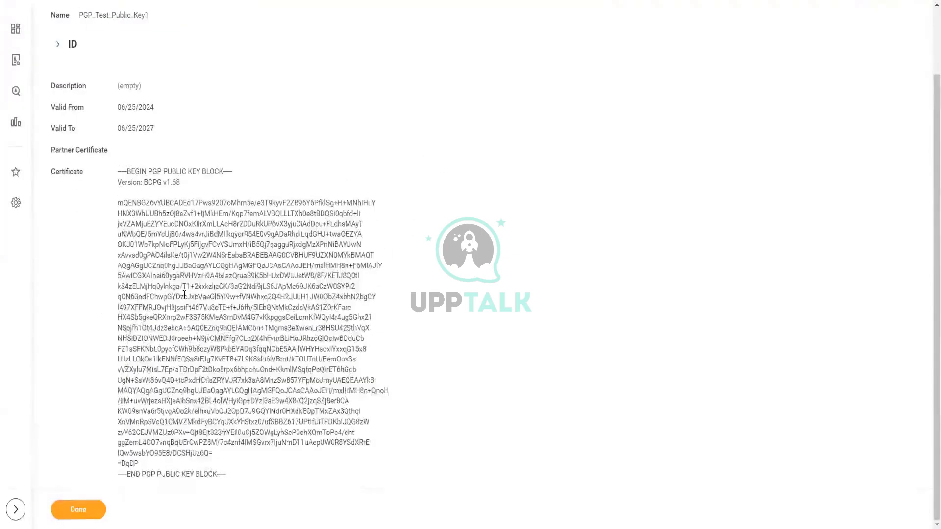
{"action": "left_click_drag", "start_coordinate": [118, 173], "coordinate": [252, 473]}
{"action": "scroll", "coordinate": [371, 277], "scroll_direction": "up", "scroll_amount": 2}
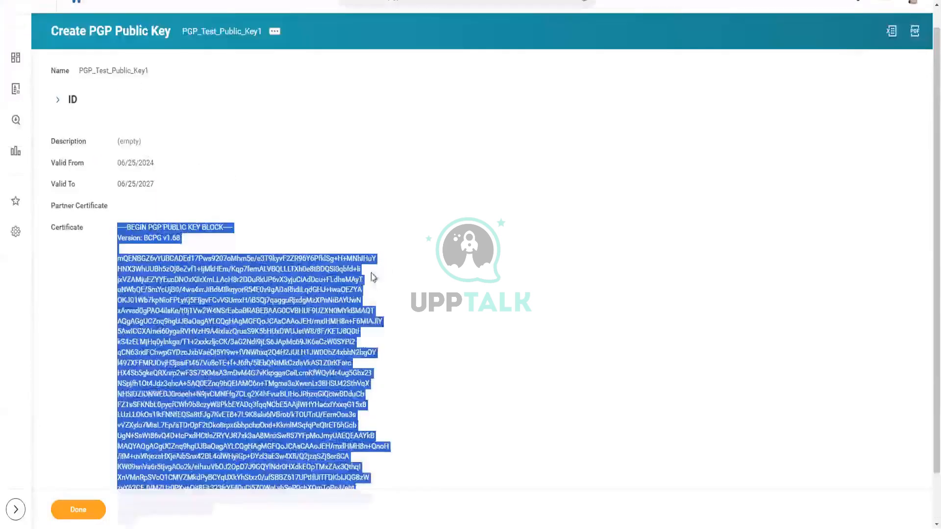
{"action": "scroll", "coordinate": [371, 276], "scroll_direction": "up", "scroll_amount": 1}
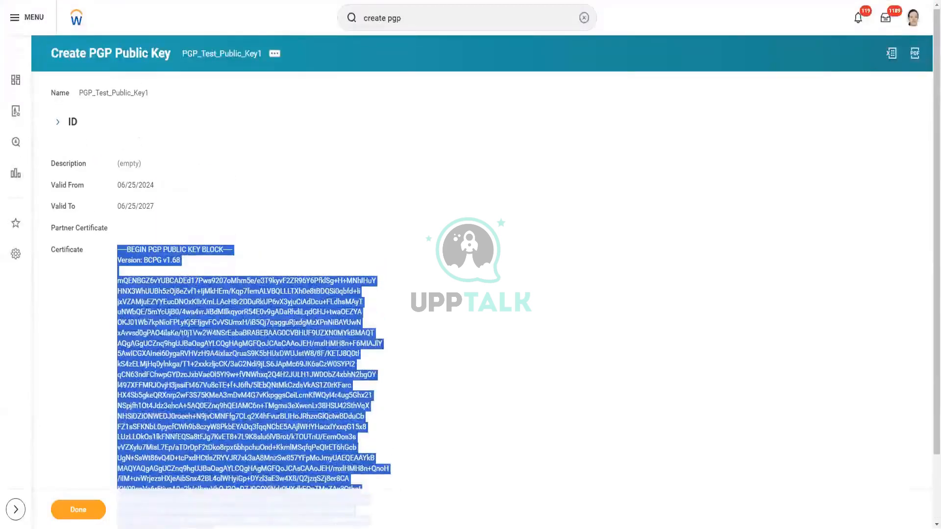
- Reopen the create pgp search results, then switch to Training Notes.txt in Notepad
{"action": "left_click", "coordinate": [410, 18]}
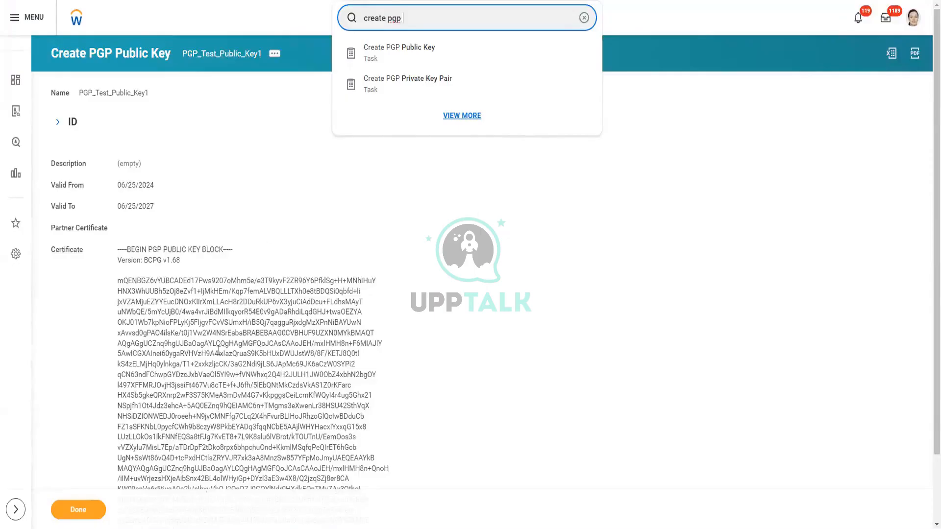
{"action": "scroll", "coordinate": [251, 371], "scroll_direction": "down", "scroll_amount": 2}
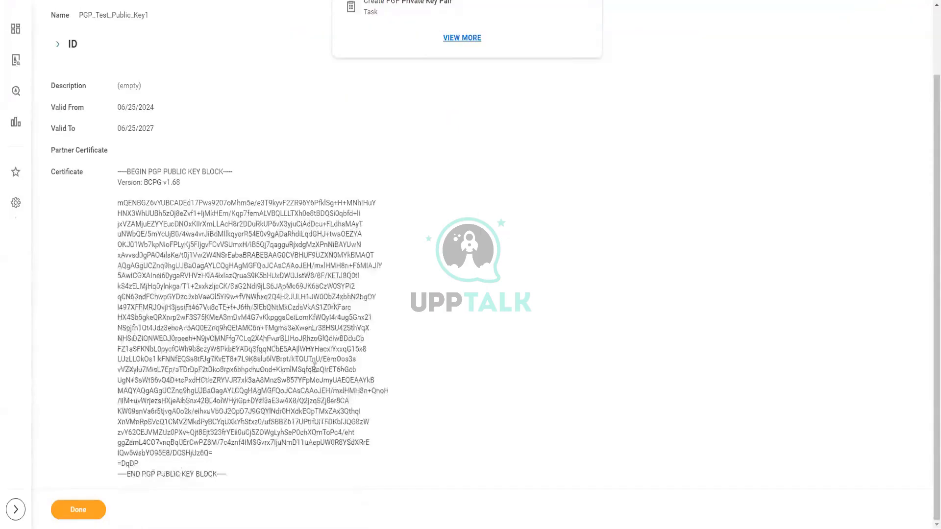
{"action": "scroll", "coordinate": [314, 367], "scroll_direction": "up", "scroll_amount": 2}
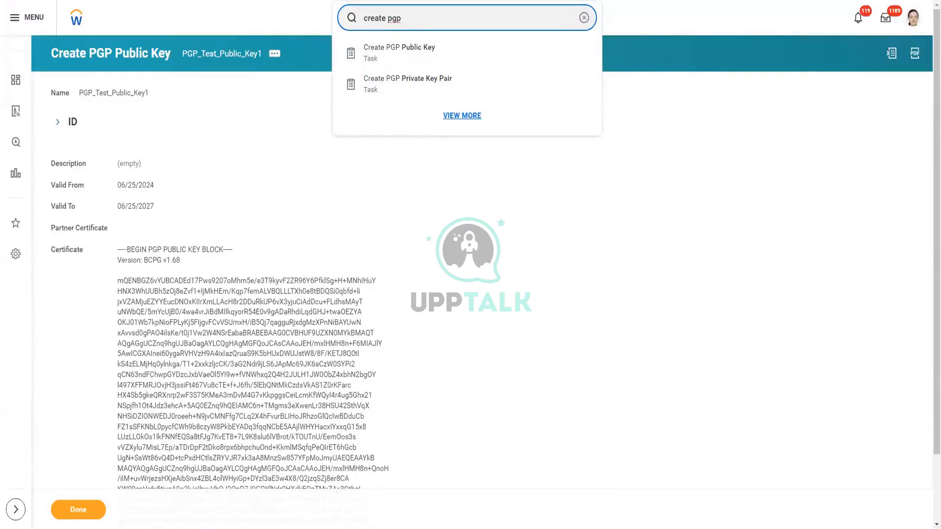
{"action": "key", "text": "alt+Tab"}
{"action": "scroll", "coordinate": [72, 341], "scroll_direction": "up", "scroll_amount": 2}
{"action": "scroll", "coordinate": [72, 341], "scroll_direction": "down", "scroll_amount": 4}
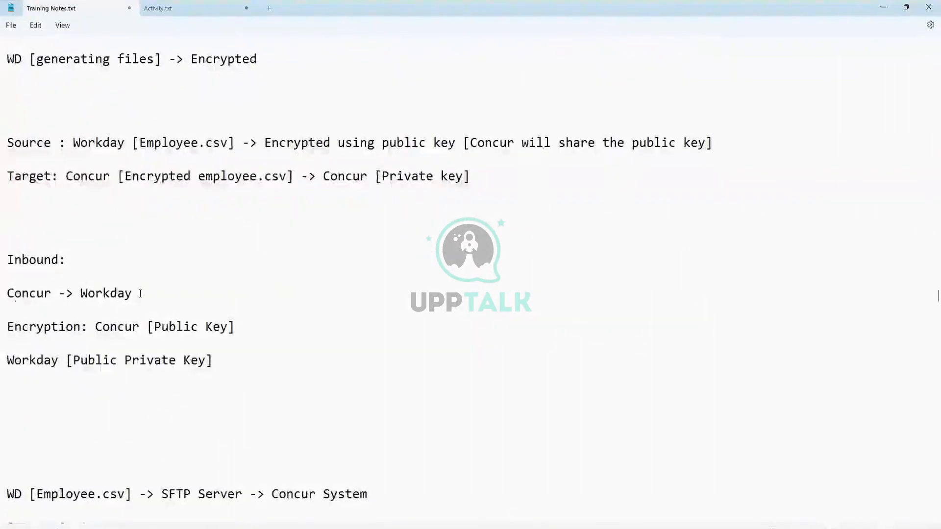
- Add 'Steps:', '# For Outbound:', and a bullet: target system shares its public key, else ask
{"action": "scroll", "coordinate": [140, 293], "scroll_direction": "down", "scroll_amount": 5}
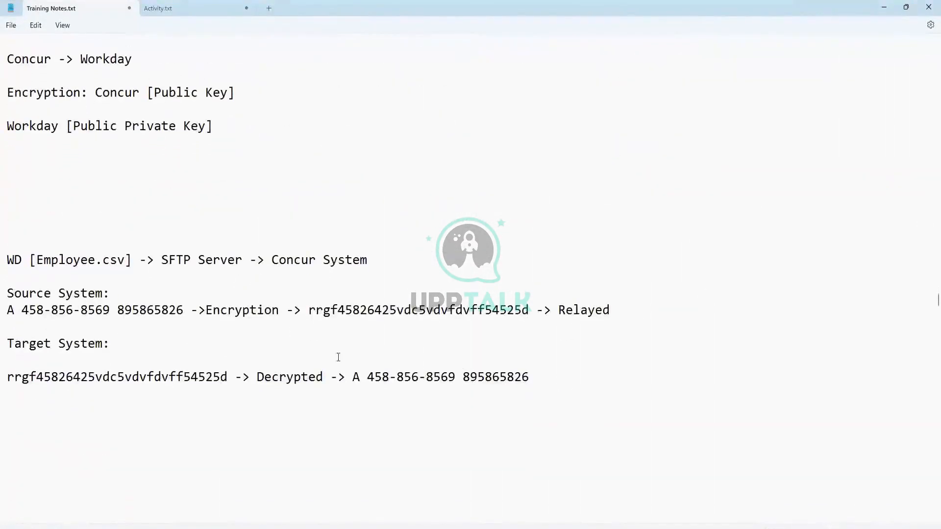
{"action": "key", "text": "Return"}
{"action": "key", "text": "Return"}
{"action": "scroll", "coordinate": [67, 378], "scroll_direction": "down", "scroll_amount": 4}
{"action": "key", "text": "Return"}
{"action": "key", "text": "Return"}
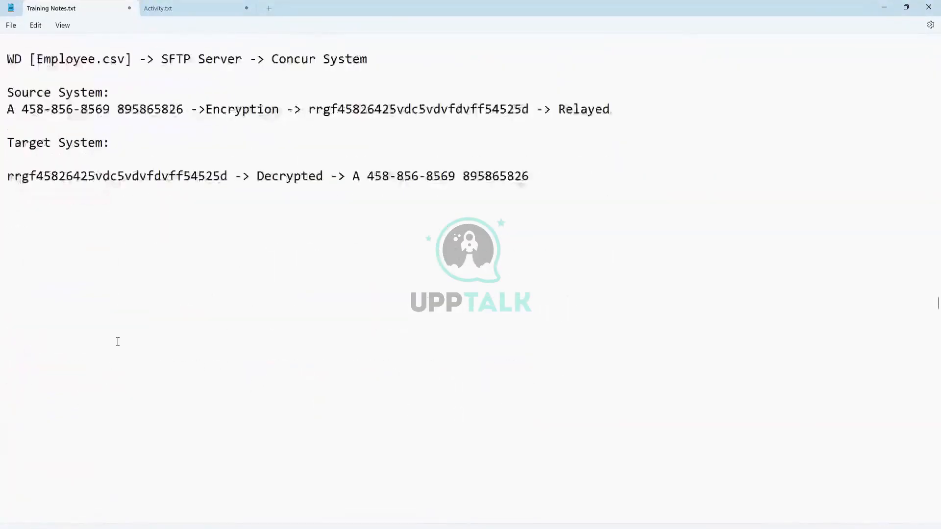
{"action": "type", "text": "Steps:"}
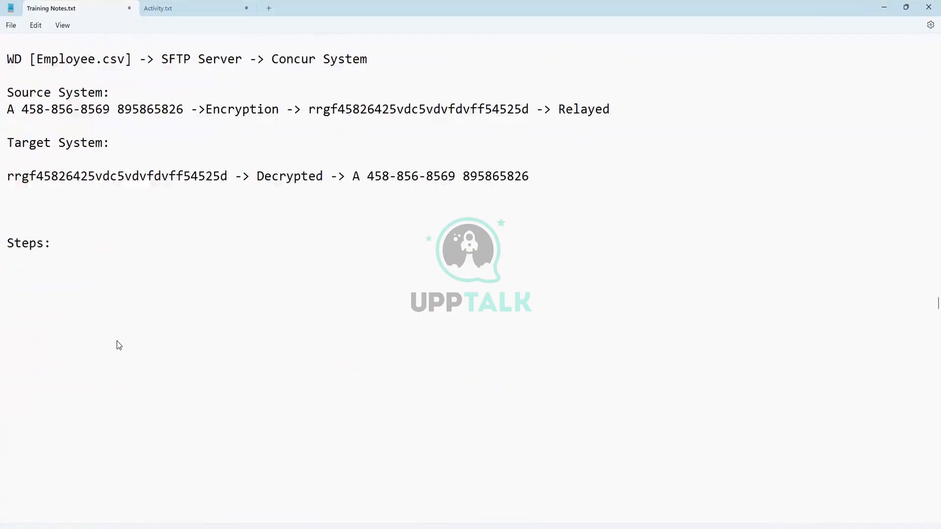
{"action": "key", "text": "Return"}
{"action": "key", "text": "Return"}
{"action": "type", "text": "# For Outbound:"}
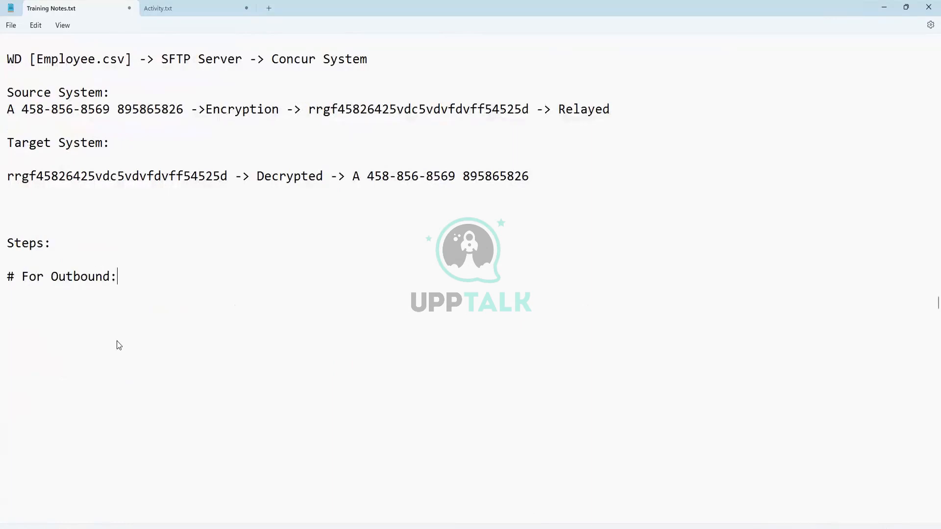
{"action": "key", "text": "Return"}
{"action": "type", "text": "- Target system "}
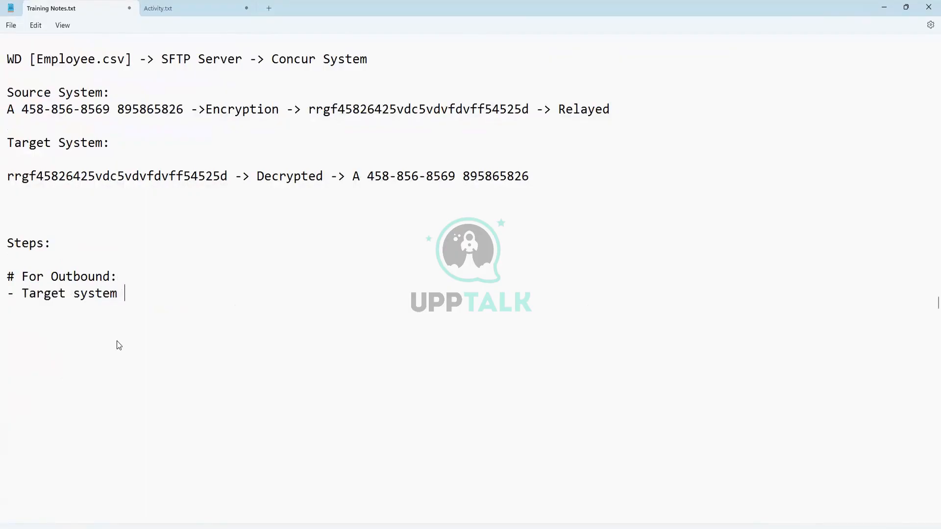
{"action": "type", "text": "will share public key"}
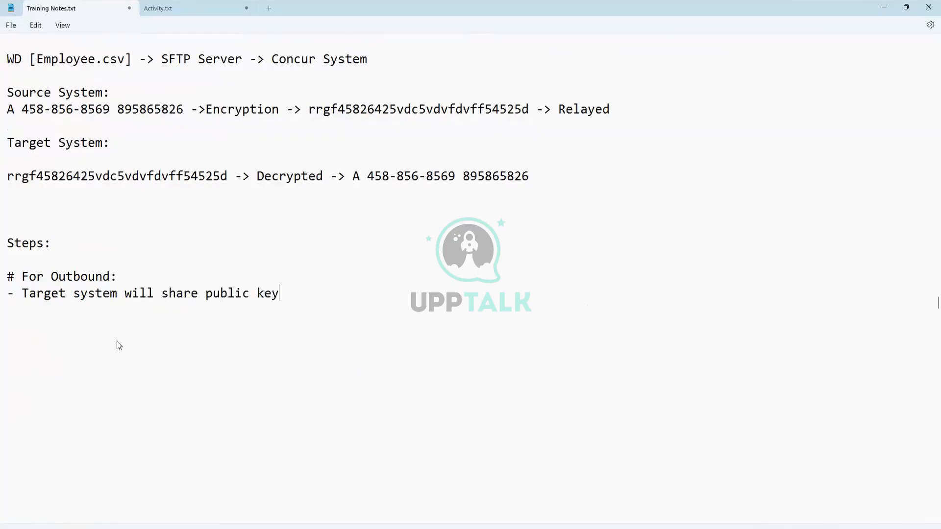
{"action": "type", "text": " []"}
{"action": "type", "text": "if not share"}
{"action": "type", "text": "d, ask t"}
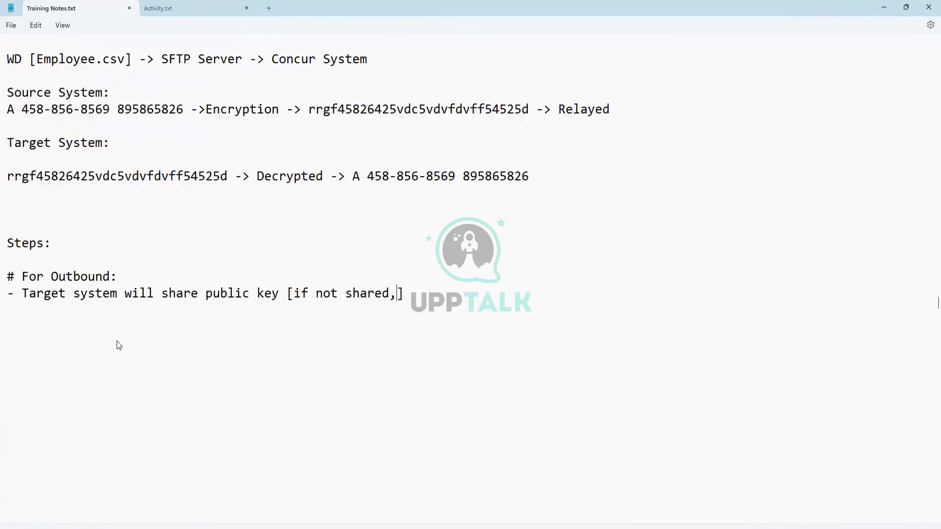
{"action": "type", "text": "hem to share"}
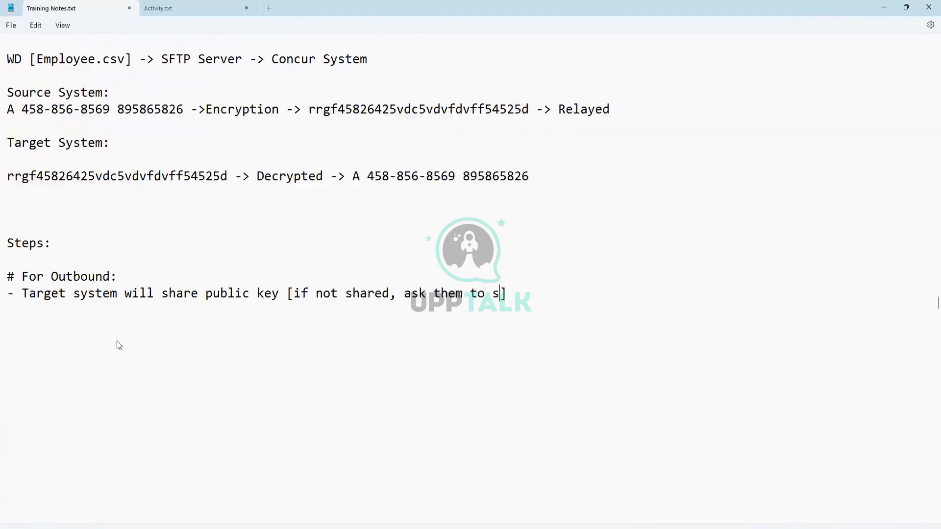
{"action": "type", "text": " public ke"}
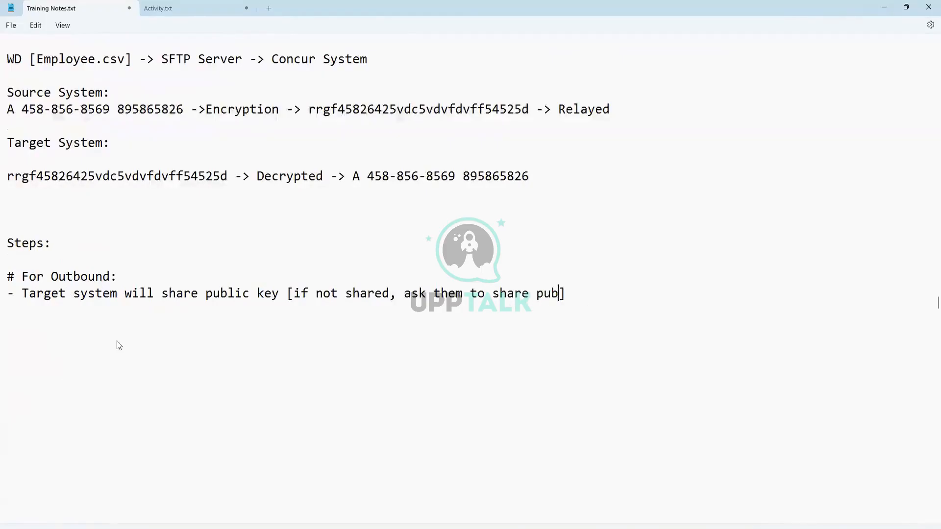
{"action": "type", "text": "y"}
{"action": "type", "text": "- Whe"}
{"action": "type", "text": "n publ"}
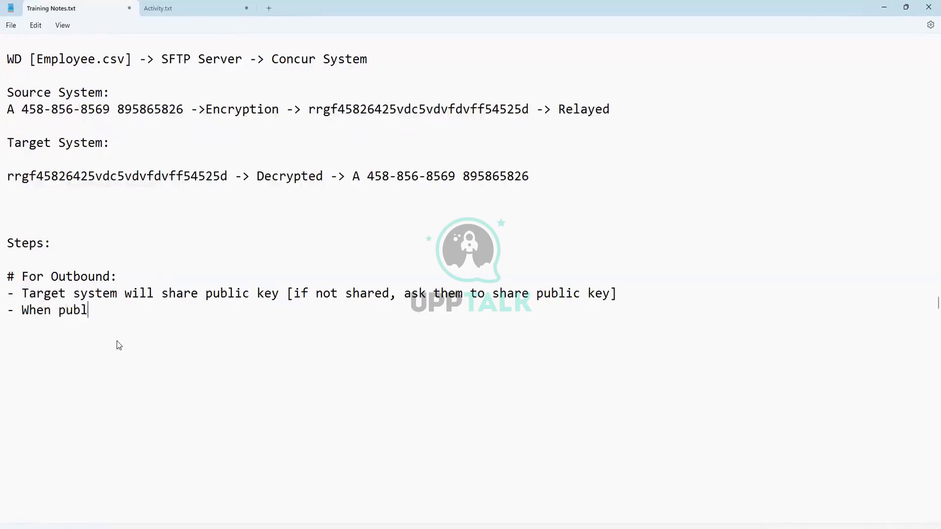
{"action": "type", "text": "ic key recived"}
- Finish the bullet: once received, install the public key certificate via "Create PGP public Key"
{"action": "key", "text": "BackSpace"}
{"action": "key", "text": "BackSpace"}
{"action": "key", "text": "BackSpace"}
{"action": "key", "text": "BackSpace"}
{"action": "type", "text": "e"}
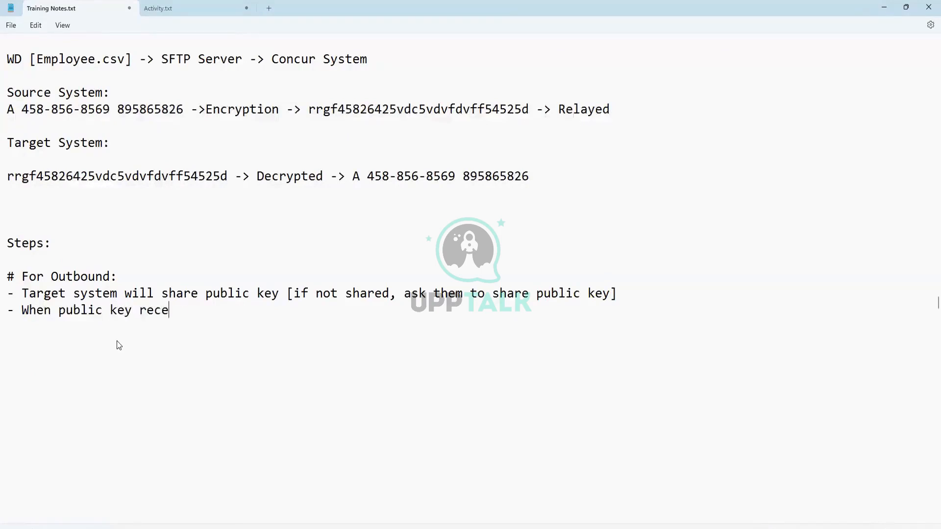
{"action": "type", "text": "ived, install cert"}
{"action": "key", "text": "BackSpace"}
{"action": "key", "text": "BackSpace"}
{"action": "key", "text": "BackSpace"}
{"action": "key", "text": "BackSpace"}
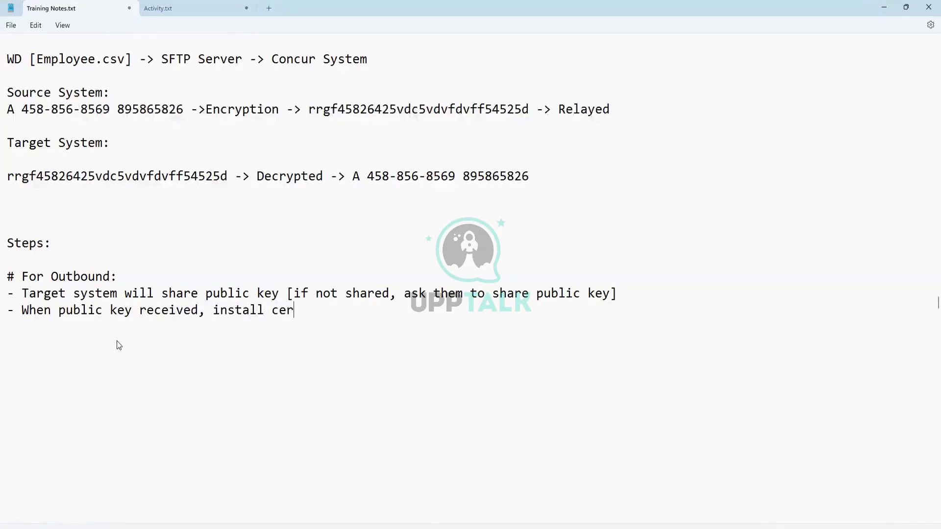
{"action": "type", "text": "public"}
{"action": "type", "text": " key certi"}
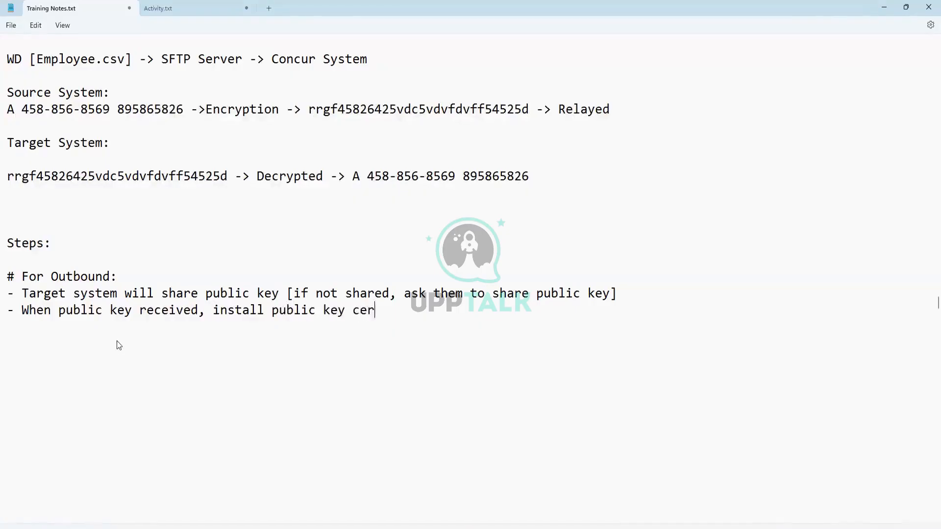
{"action": "type", "text": "ficate in WD using "}
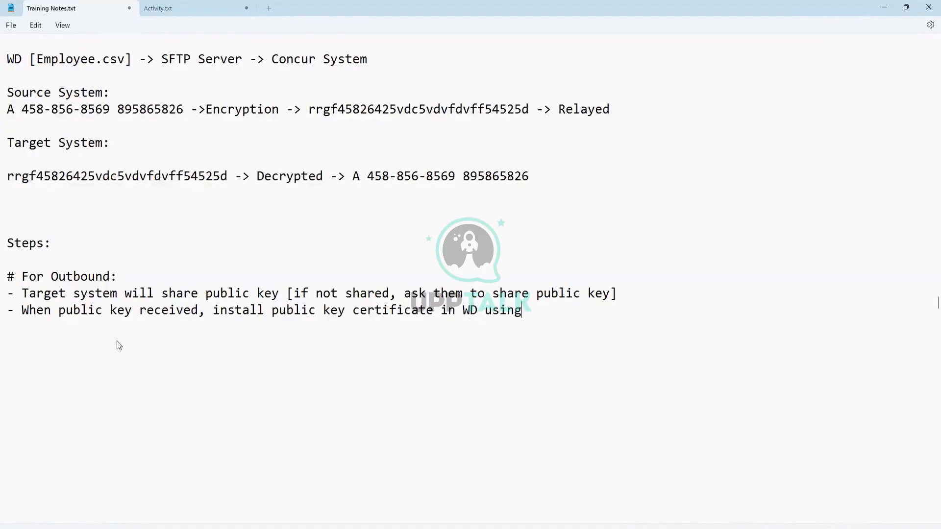
{"action": "type", "text": "\"CReate PGP publi"}
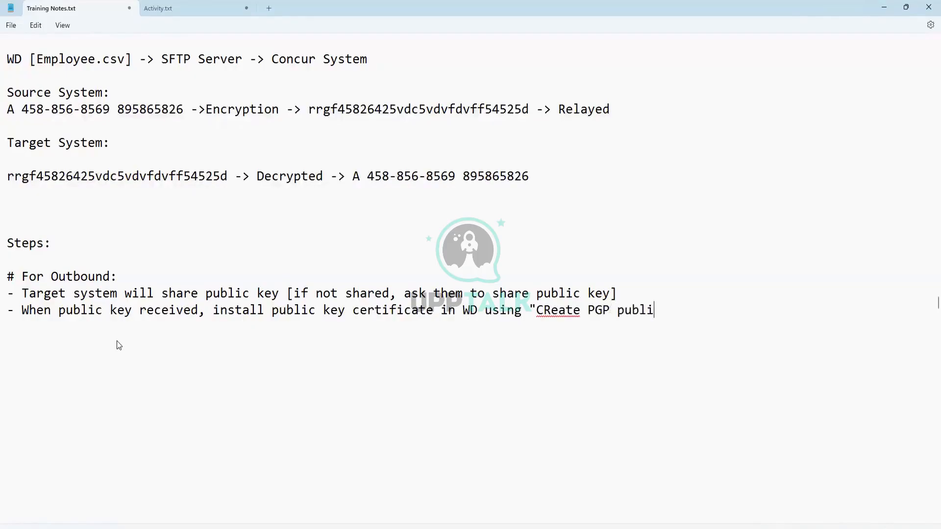
{"action": "type", "text": "c Key\""}
- Add the outbound step 'Use public key name in delivery config to encrypt the file'
{"action": "key", "text": "Return"}
{"action": "type", "text": "- Use the"}
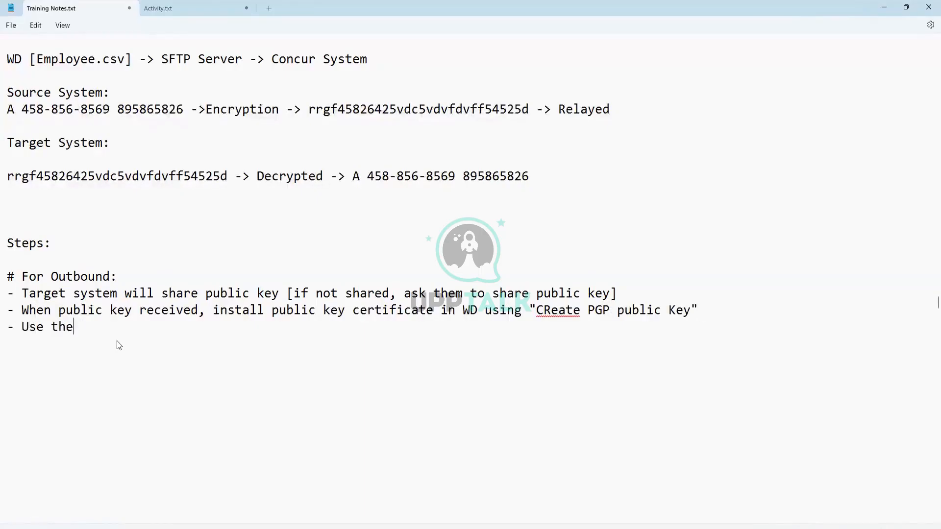
{"action": "key", "text": "BackSpace"}
{"action": "key", "text": "BackSpace"}
{"action": "key", "text": "BackSpace"}
{"action": "type", "text": "public key name i"}
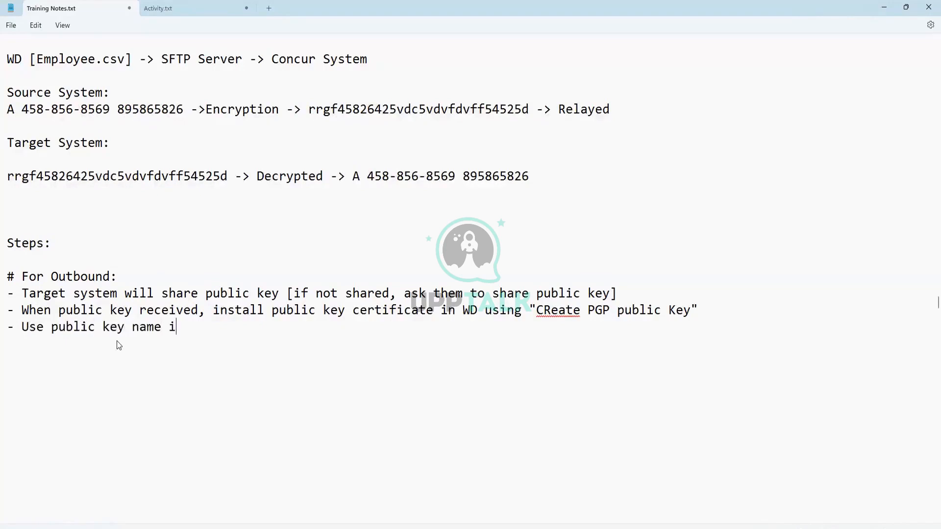
{"action": "type", "text": "n delivery c"}
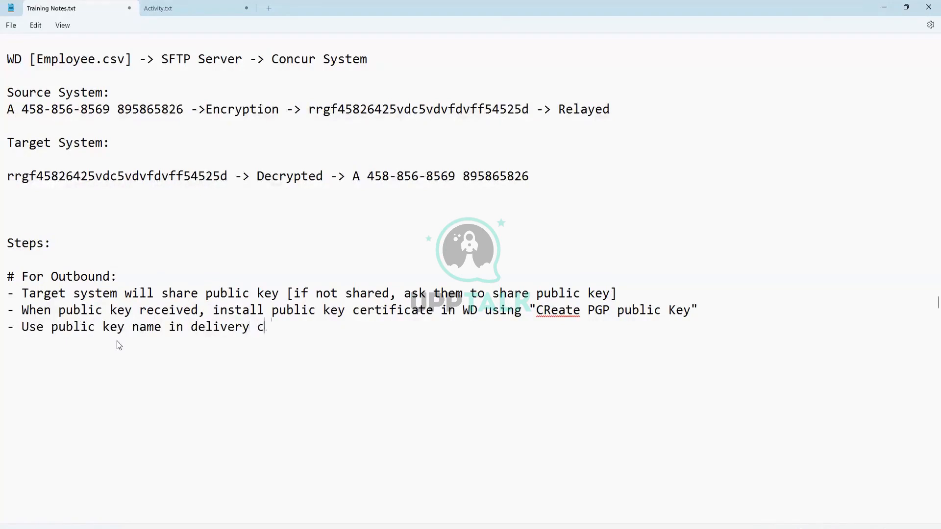
{"action": "type", "text": "onfig to encryp"}
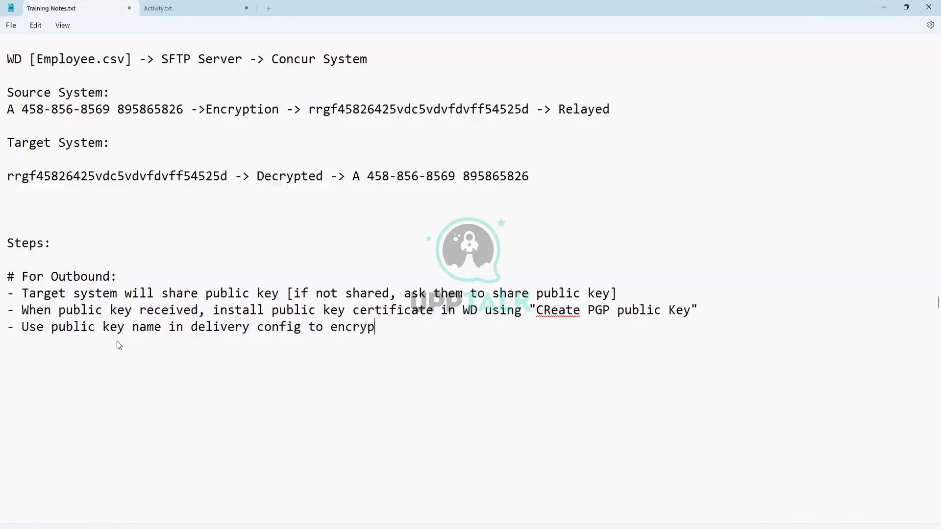
{"action": "type", "text": "t the file"}
- Start '# For Inbound:' with 'Create Private Key pair using "Create PGP Private Key Pair"'
{"action": "key", "text": "Return"}
{"action": "key", "text": "Return"}
{"action": "key", "text": "Return"}
{"action": "type", "text": "# "}
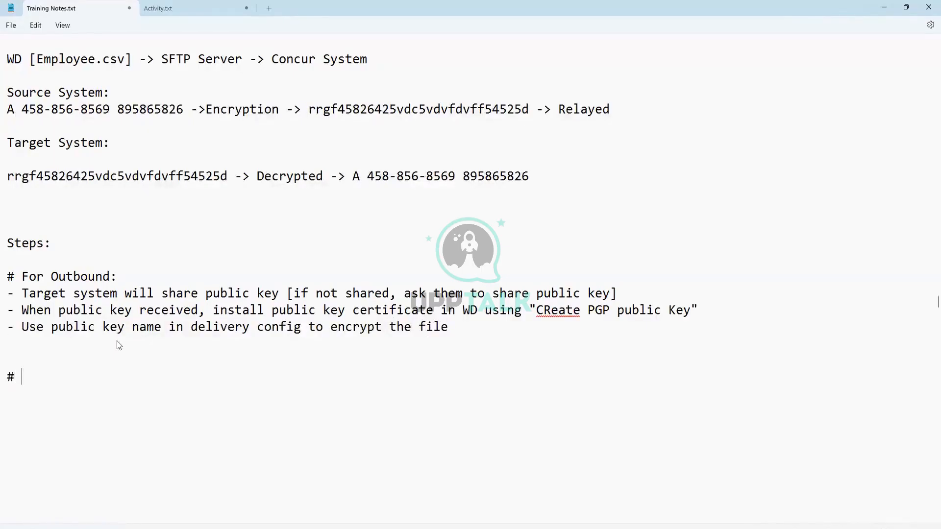
{"action": "type", "text": "For Inbound:"}
{"action": "key", "text": "Return"}
{"action": "type", "text": "- "}
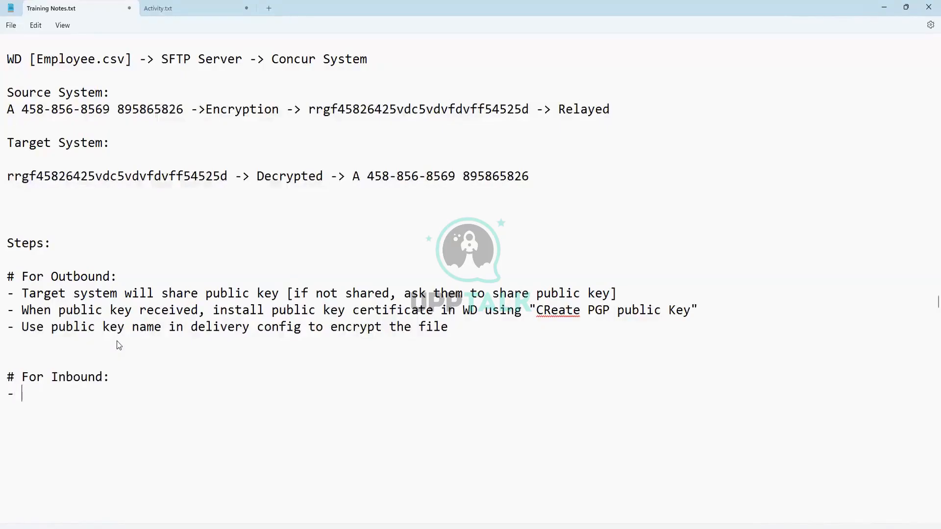
{"action": "type", "text": "Create Priva"}
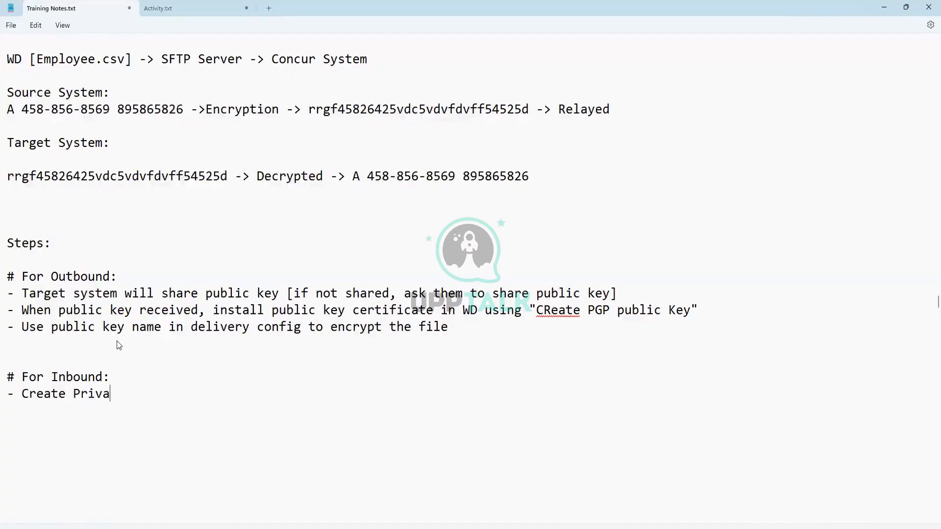
{"action": "key", "text": "BackSpace"}
{"action": "type", "text": "ate Key pait"}
{"action": "key", "text": "BackSpace"}
{"action": "type", "text": "r using \"C"}
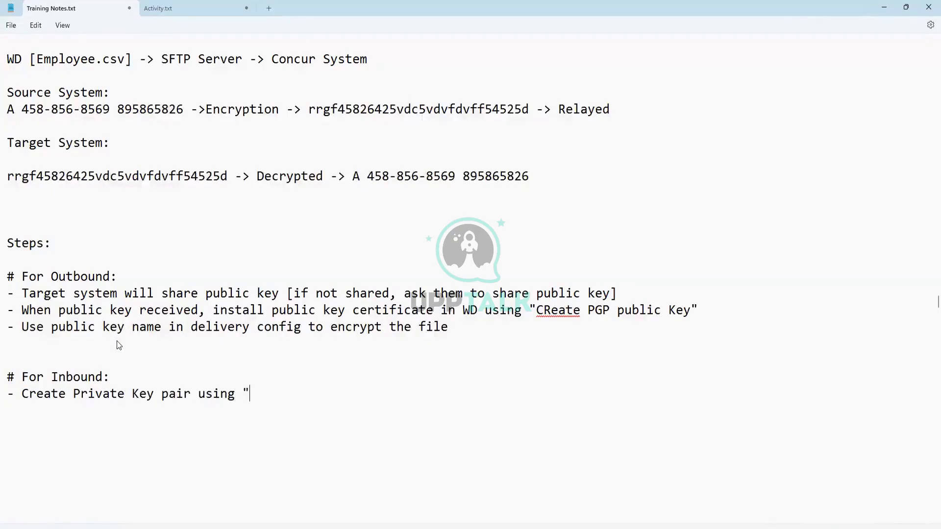
{"action": "type", "text": "reate "}
{"action": "type", "text": "PGP P"}
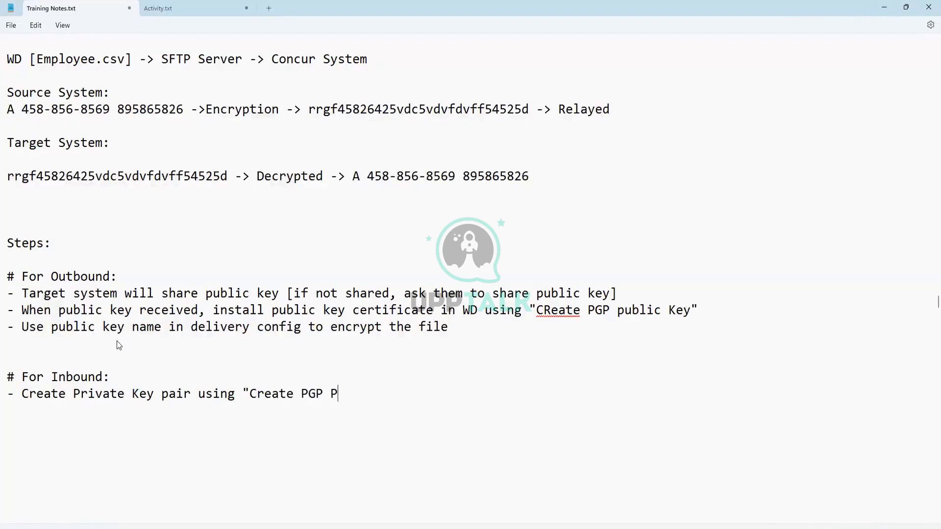
{"action": "type", "text": "rivate Key Pair"}
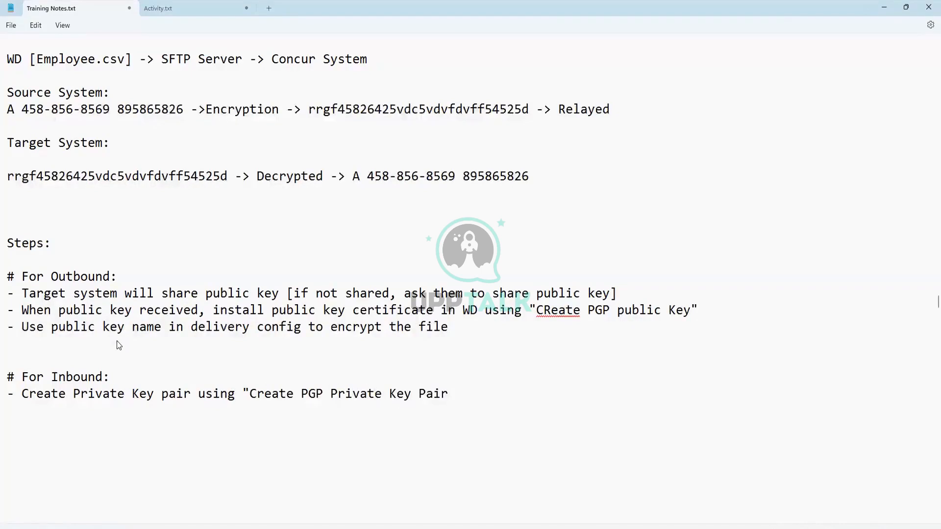
{"action": "type", "text": "\""}
- Add the inbound step 'Copy public key and share public key with the source system'
{"action": "key", "text": "Return"}
{"action": "type", "text": "- Cope public key a"}
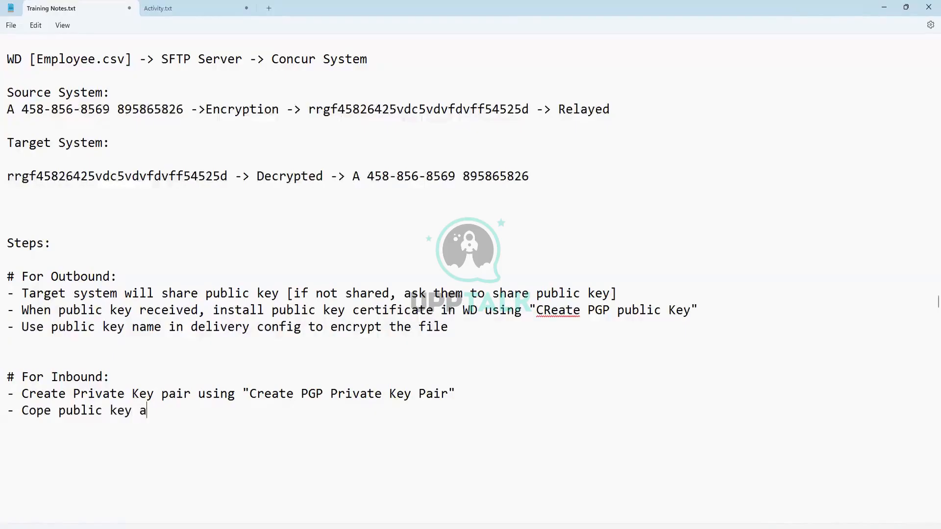
{"action": "type", "text": "nd share pub"}
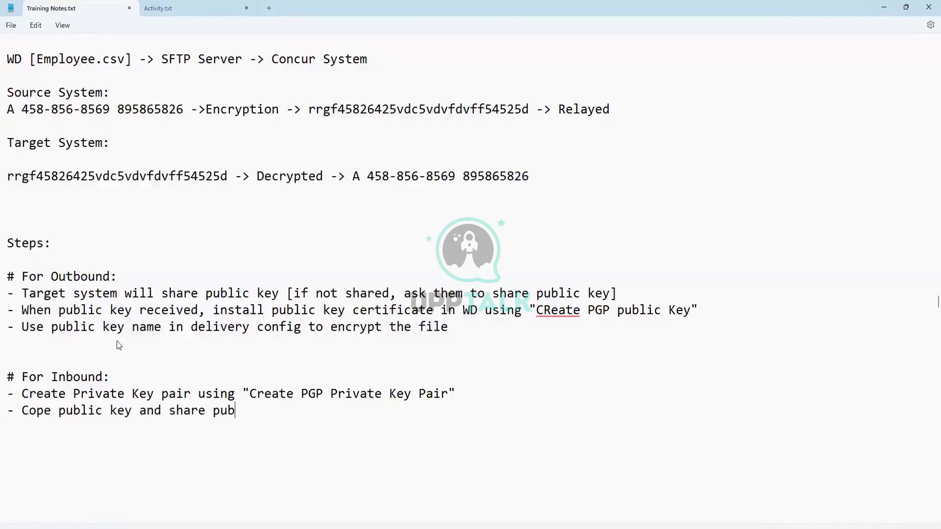
{"action": "type", "text": "lic key with "}
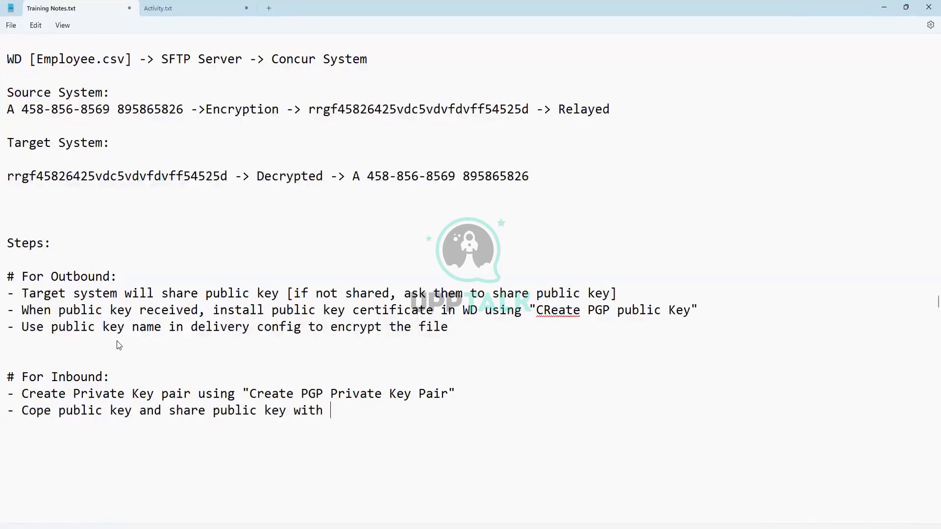
{"action": "type", "text": "the source system"}
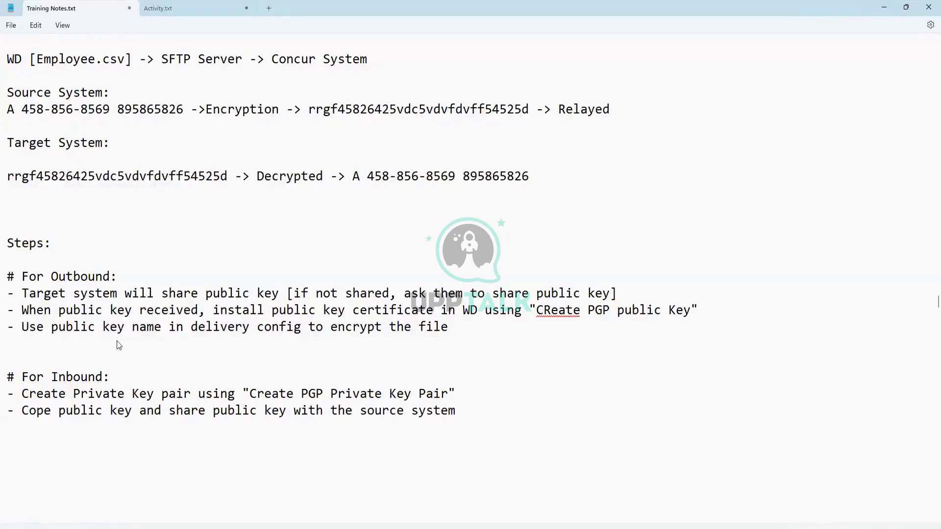
{"action": "key", "text": "Return"}
{"action": "left_click", "coordinate": [52, 412]}
{"action": "key", "text": "BackSpace"}
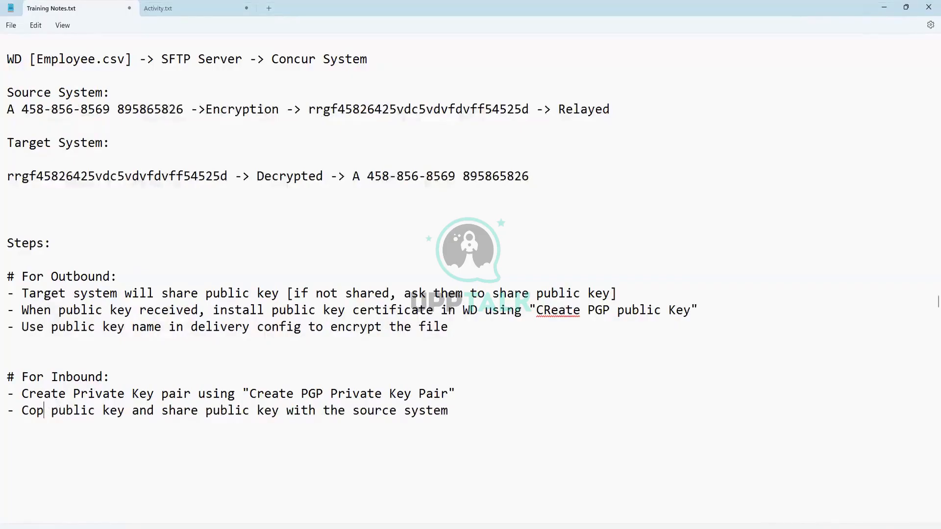
{"action": "type", "text": "y"}
{"action": "left_click", "coordinate": [471, 409]}
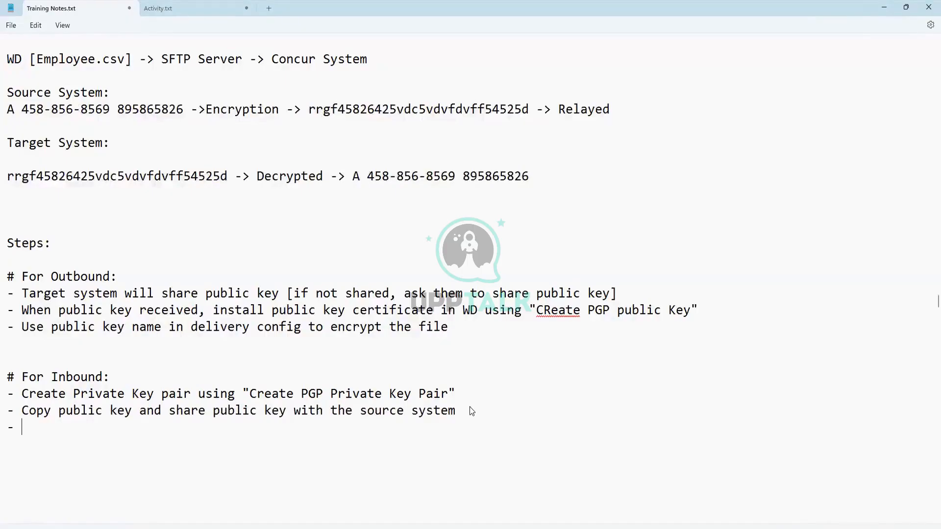
- Type 'Configure private key pair name in Retrival config "Decrypt Using"' as the last inbound step
{"action": "type", "text": "Configure pr"}
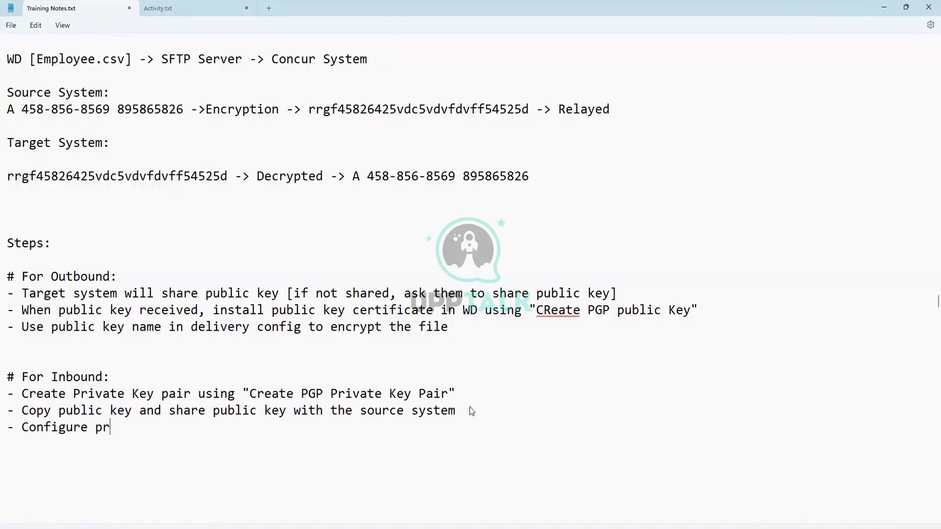
{"action": "type", "text": "ivate key pair i"}
{"action": "key", "text": "BackSpace"}
{"action": "type", "text": "name"}
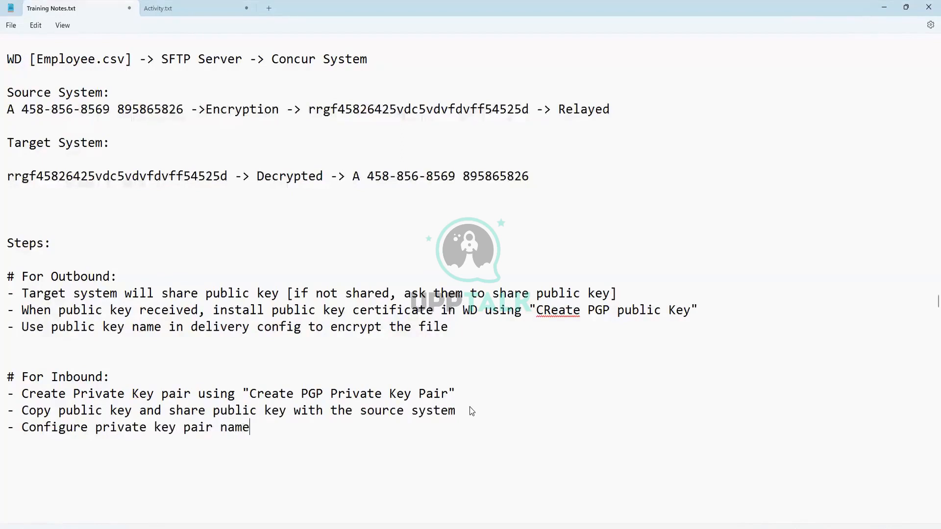
{"action": "type", "text": " in Retrival con"}
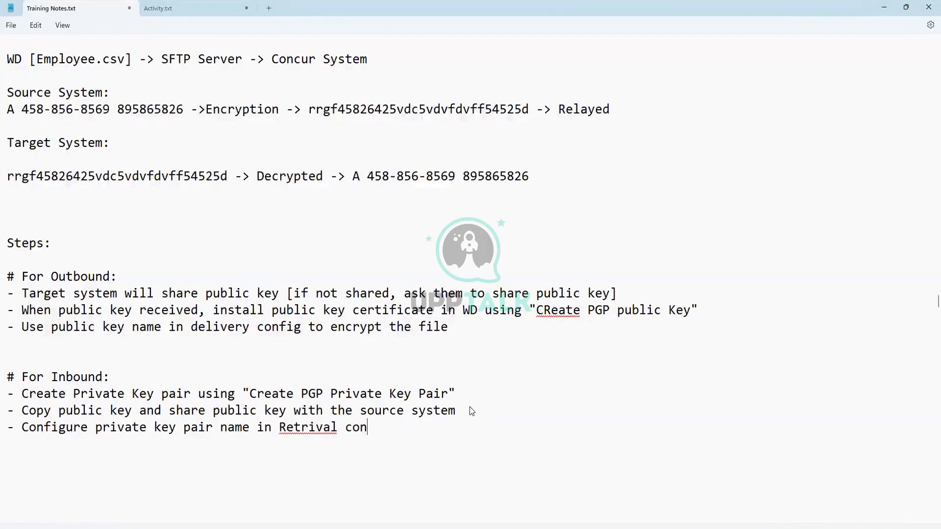
{"action": "type", "text": "fig \"Decrypt Us"}
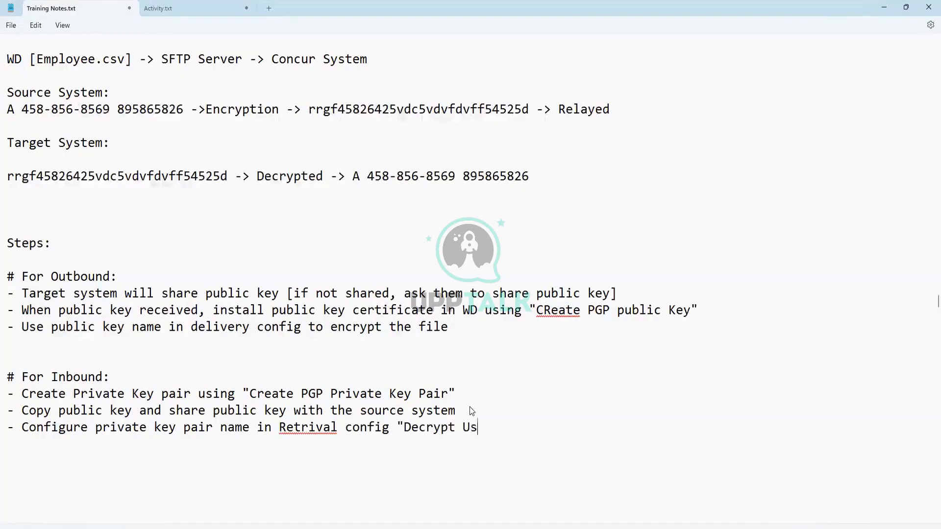
{"action": "type", "text": "ing\""}
- Add "Encypt Using" after config in the Outbound delivery step
{"action": "left_click", "coordinate": [302, 328]}
{"action": "type", "text": "\"Enc"}
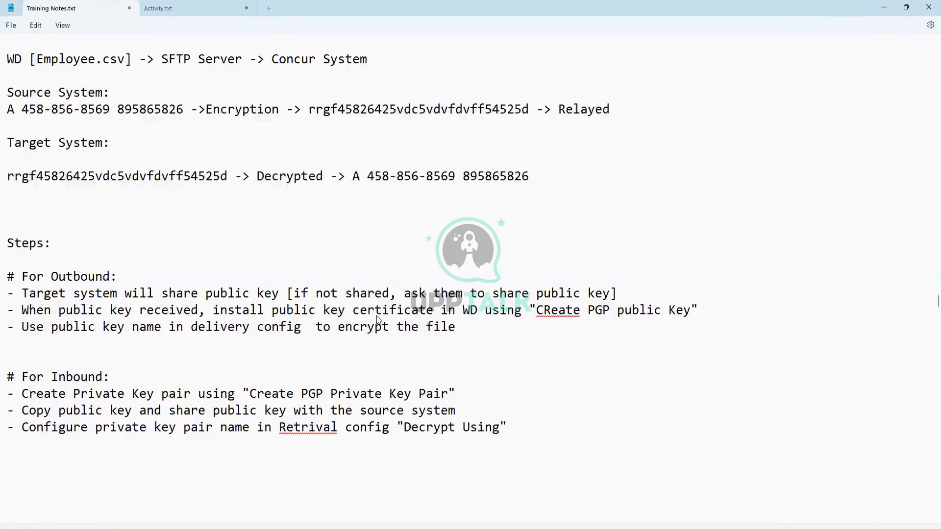
{"action": "type", "text": "\""}
{"action": "key", "text": "Left"}
{"action": "type", "text": "Enc"}
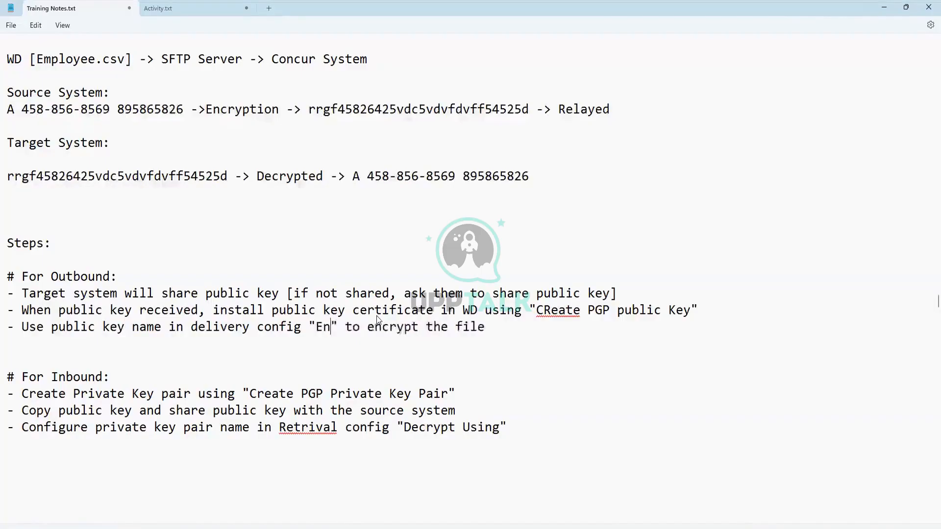
{"action": "type", "text": "ypt Using"}
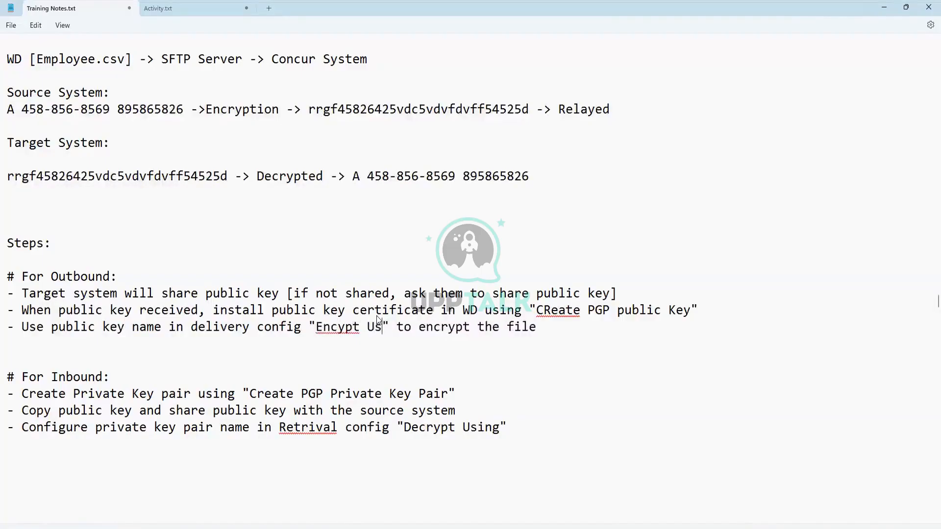
- Correct the typos to Retrieval, Encrypt and Create, using the spelling suggestion for CReate
{"action": "left_click", "coordinate": [316, 427]}
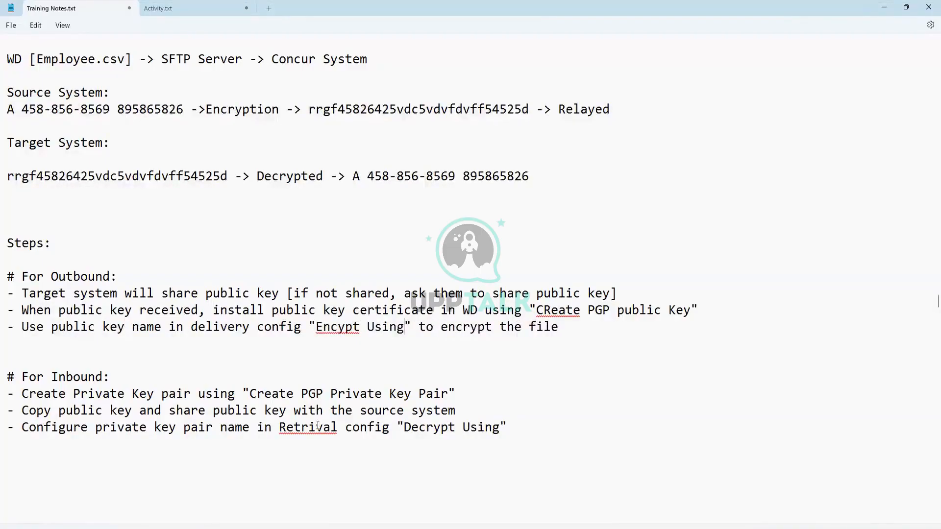
{"action": "type", "text": "e"}
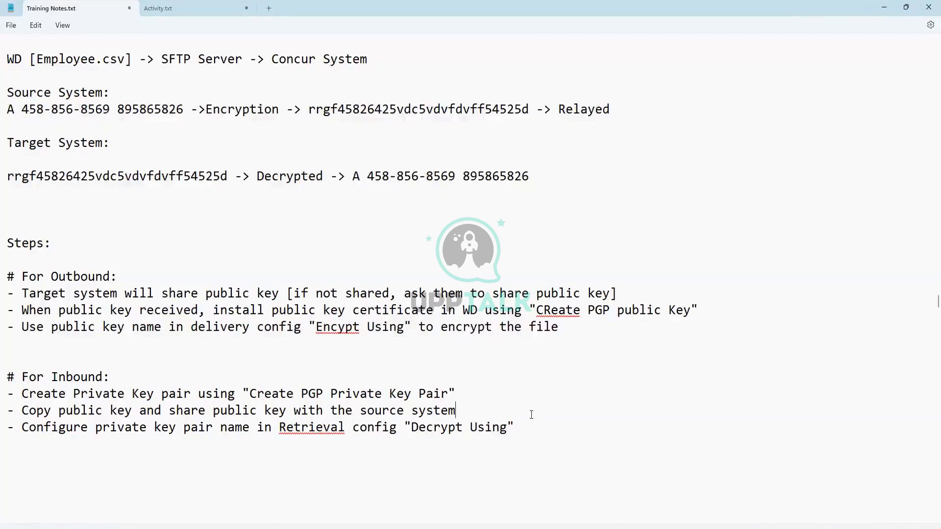
{"action": "left_click", "coordinate": [339, 328]}
{"action": "type", "text": "r"}
{"action": "left_click", "coordinate": [462, 358]}
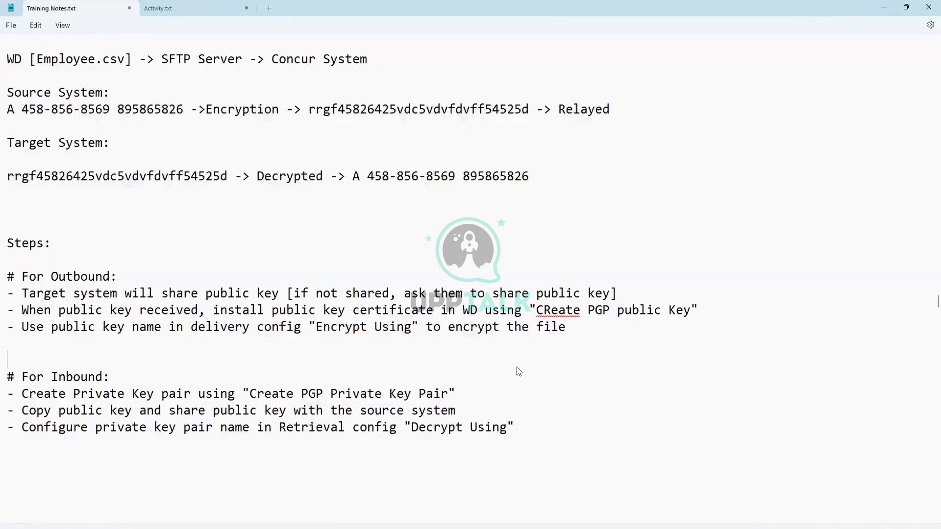
{"action": "left_click", "coordinate": [550, 312]}
{"action": "right_click", "coordinate": [550, 313]}
{"action": "left_click", "coordinate": [544, 329]}
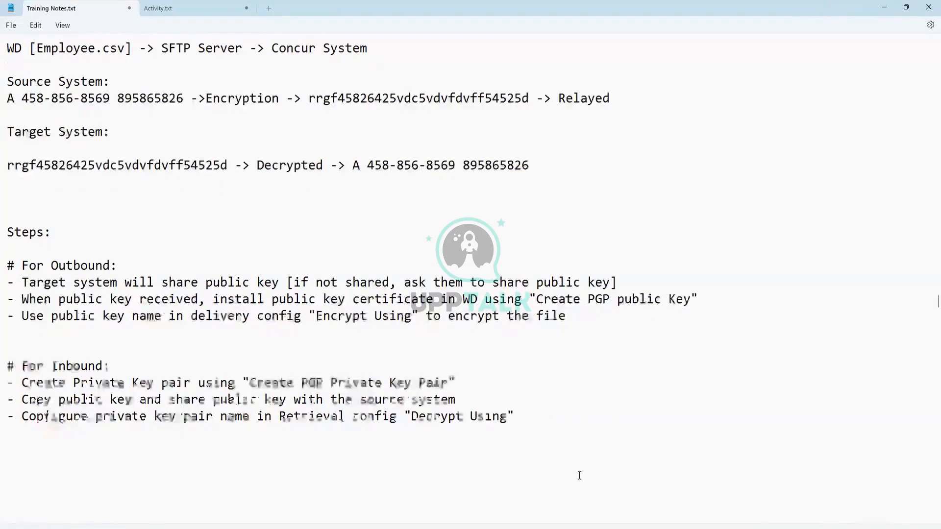
- Delete the blank lines above the WD [Employee.csv] -> SFTP Server -> Concur System line
{"action": "scroll", "coordinate": [499, 430], "scroll_direction": "down", "scroll_amount": 1}
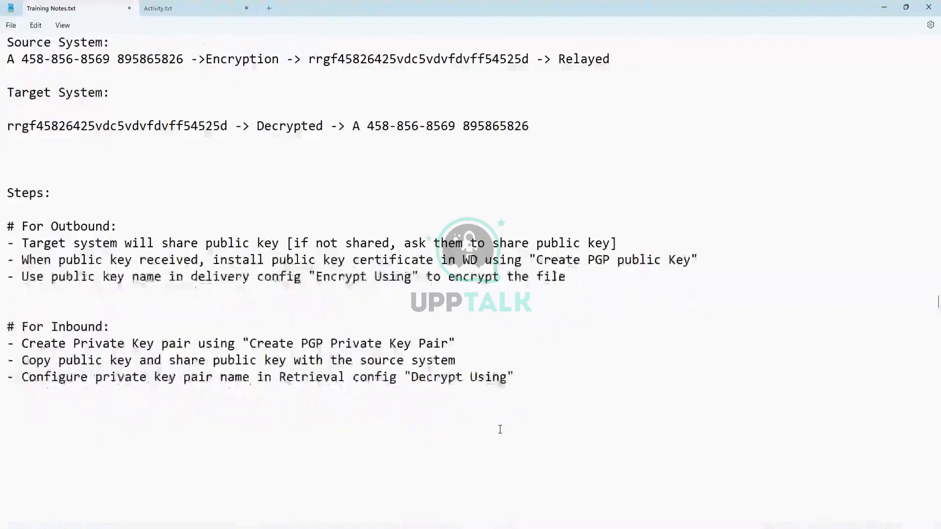
{"action": "scroll", "coordinate": [500, 430], "scroll_direction": "down", "scroll_amount": 1}
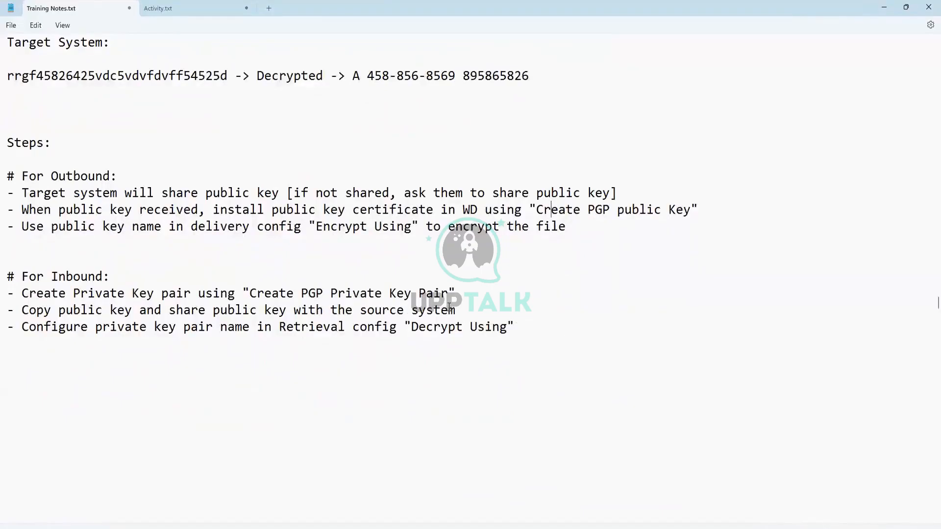
{"action": "scroll", "coordinate": [470, 321], "scroll_direction": "down", "scroll_amount": 1}
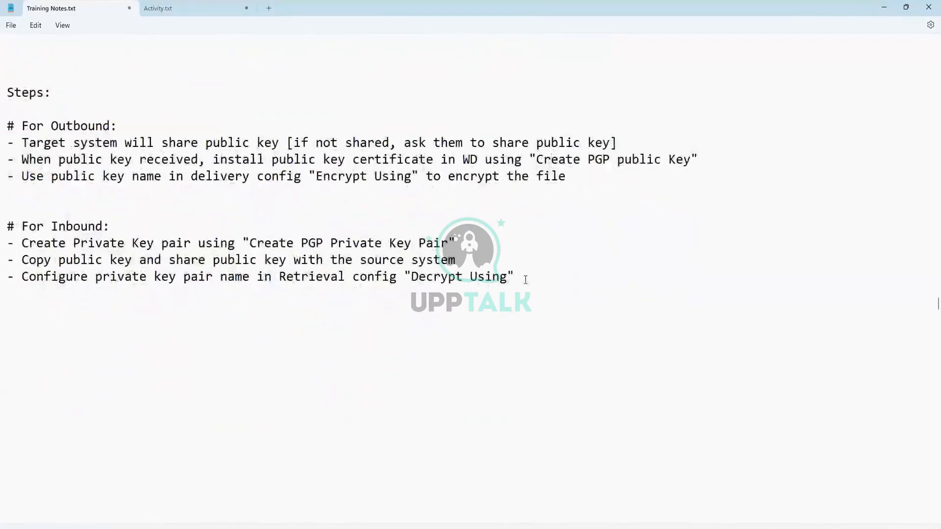
{"action": "scroll", "coordinate": [344, 316], "scroll_direction": "up", "scroll_amount": 3}
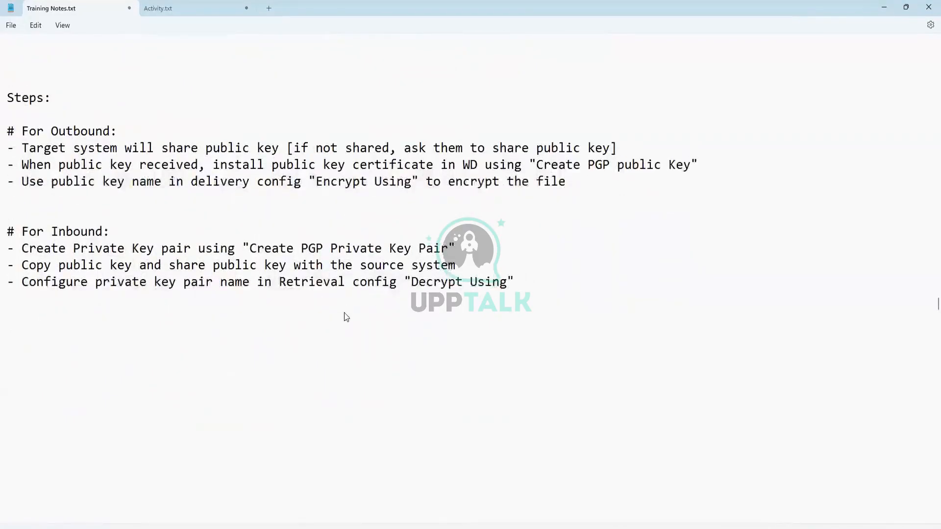
{"action": "scroll", "coordinate": [344, 316], "scroll_direction": "up", "scroll_amount": 4}
{"action": "scroll", "coordinate": [344, 316], "scroll_direction": "down", "scroll_amount": 7}
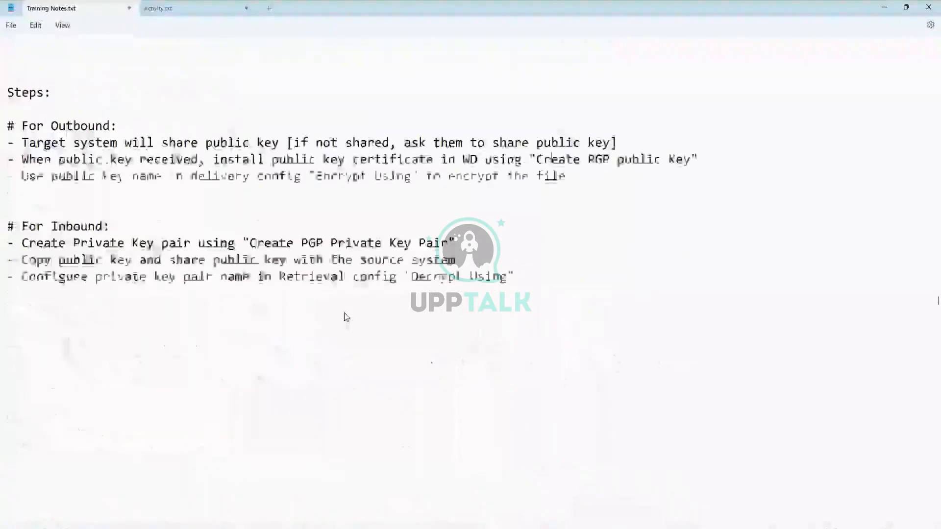
{"action": "scroll", "coordinate": [344, 316], "scroll_direction": "up", "scroll_amount": 6}
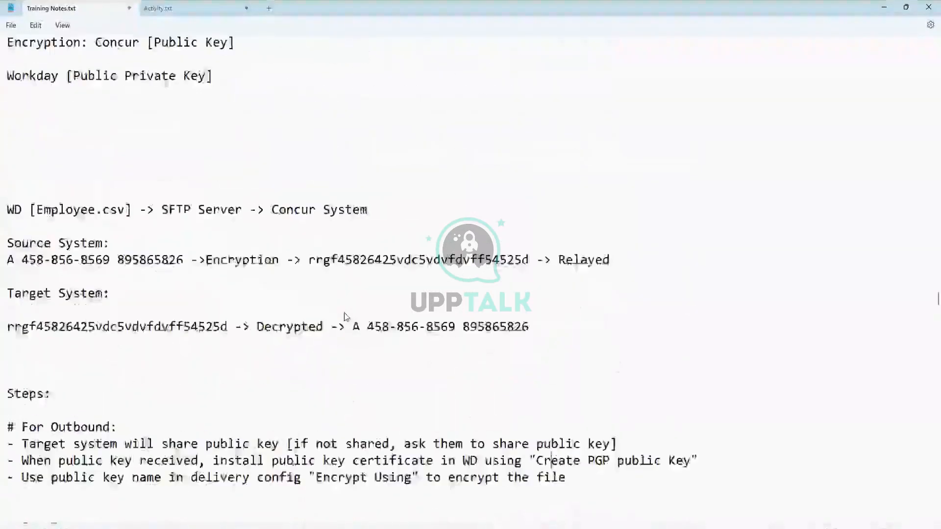
{"action": "scroll", "coordinate": [345, 316], "scroll_direction": "down", "scroll_amount": 8}
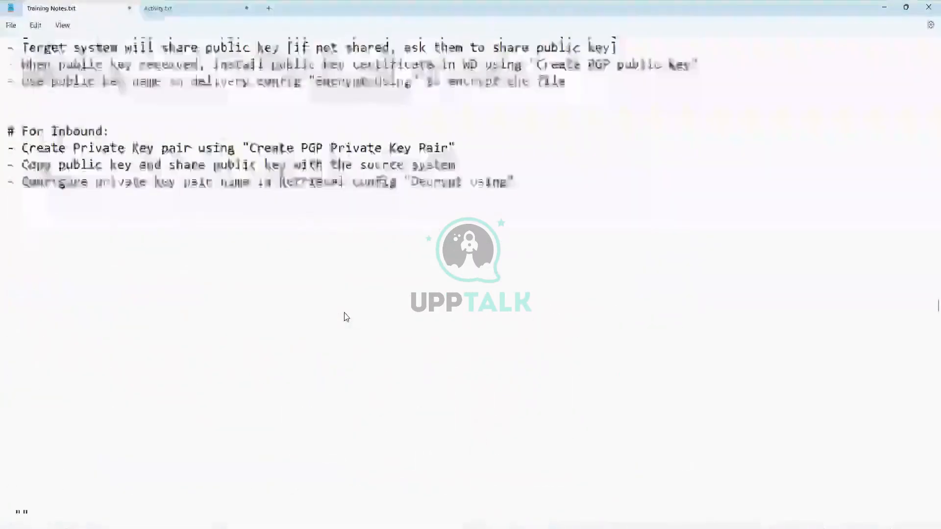
{"action": "scroll", "coordinate": [344, 314], "scroll_direction": "up", "scroll_amount": 3}
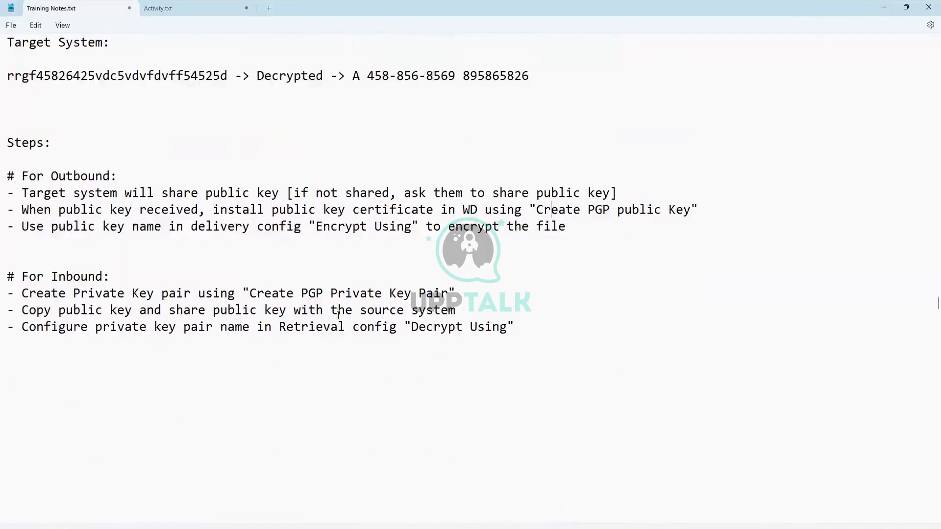
{"action": "scroll", "coordinate": [342, 314], "scroll_direction": "up", "scroll_amount": 4}
{"action": "scroll", "coordinate": [338, 318], "scroll_direction": "down", "scroll_amount": 5}
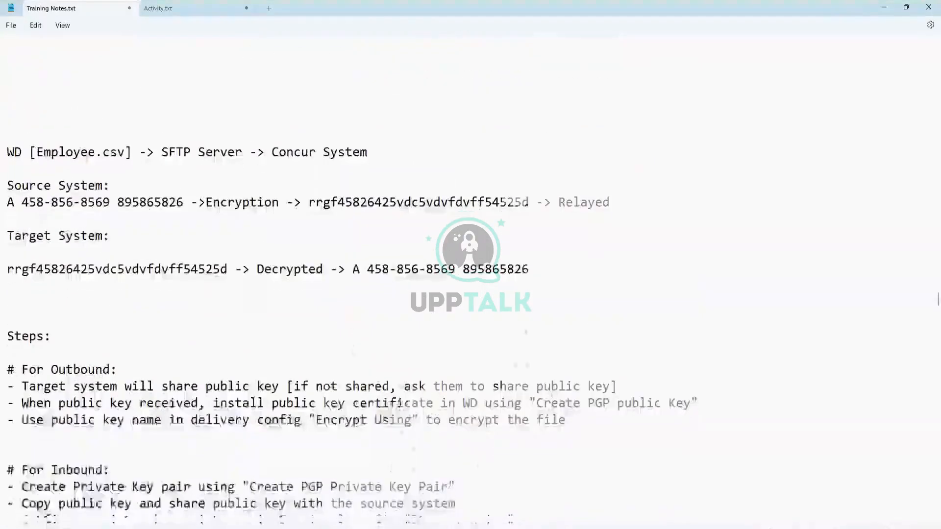
{"action": "scroll", "coordinate": [66, 409], "scroll_direction": "up", "scroll_amount": 10}
{"action": "left_click", "coordinate": [66, 409]}
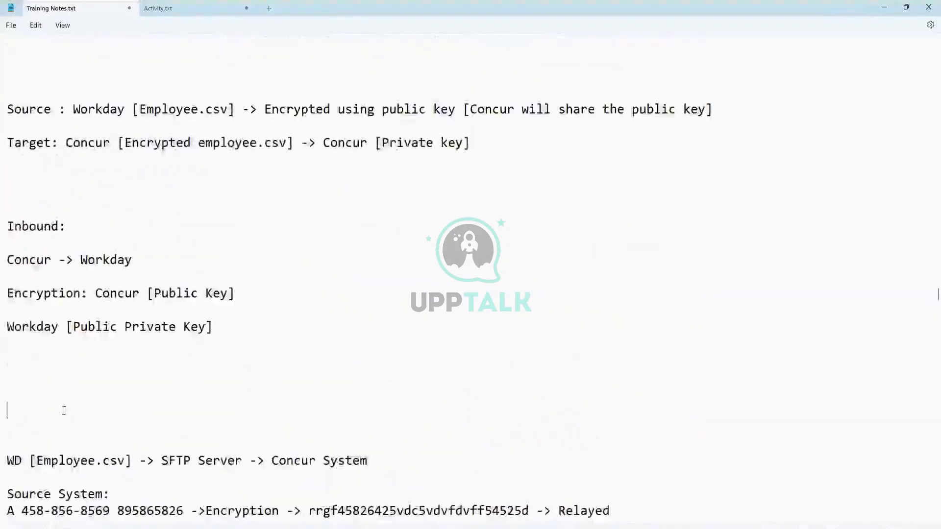
{"action": "key", "text": "BackSpace"}
{"action": "key", "text": "BackSpace"}
{"action": "key", "text": "BackSpace"}
{"action": "key", "text": "BackSpace"}
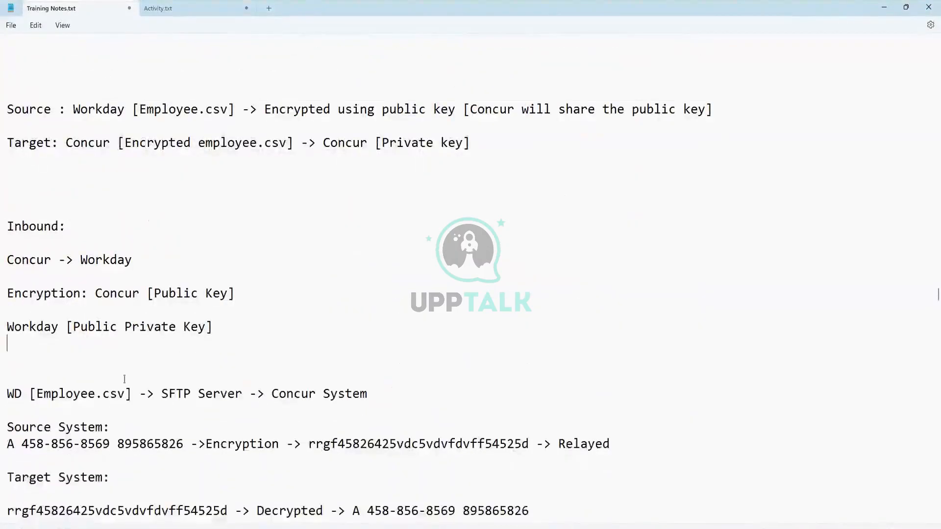
- Scroll back down and place the cursor below the Inbound steps
{"action": "scroll", "coordinate": [215, 343], "scroll_direction": "down", "scroll_amount": 9}
{"action": "scroll", "coordinate": [232, 365], "scroll_direction": "down", "scroll_amount": 3}
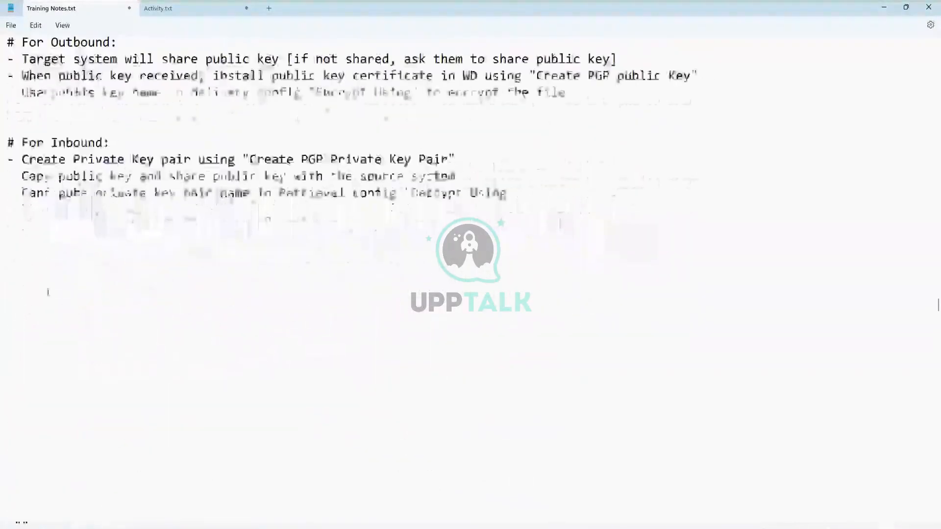
{"action": "left_click", "coordinate": [14, 231]}
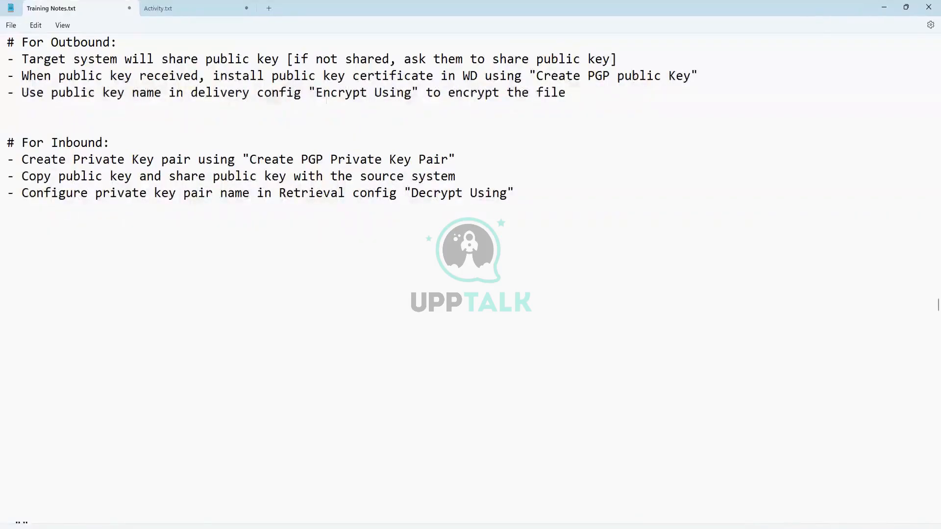
- Add the heading "# Outbound EIB [Integration System]" below the Inbound steps, then focus Workday's search
{"action": "left_click", "coordinate": [15, 227]}
{"action": "type", "text": "# Outbound "}
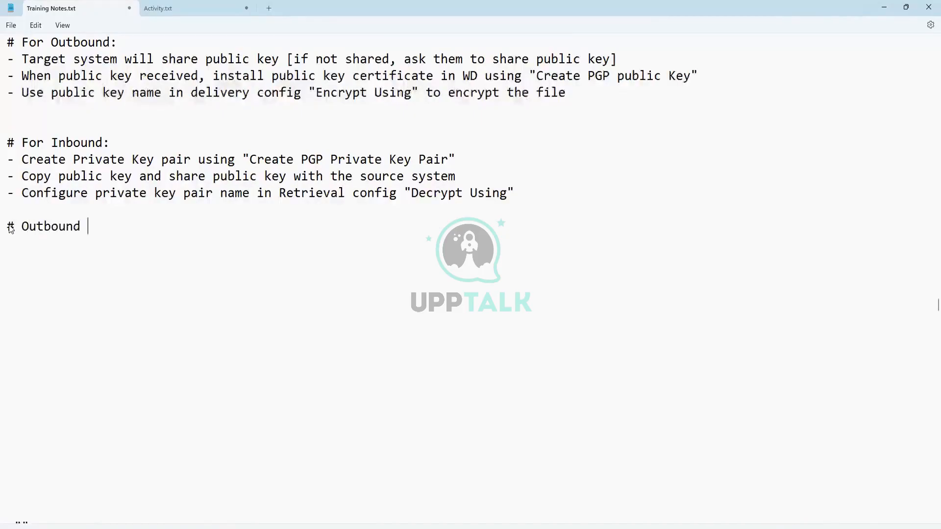
{"action": "type", "text": "EIB [Inte]"}
{"action": "key", "text": "Left"}
{"action": "type", "text": "Integration Sys"}
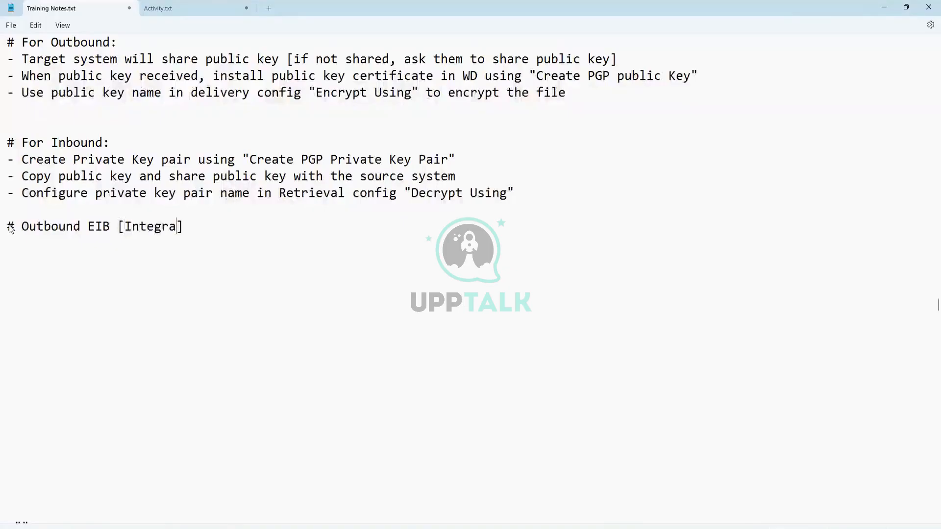
{"action": "type", "text": "tem"}
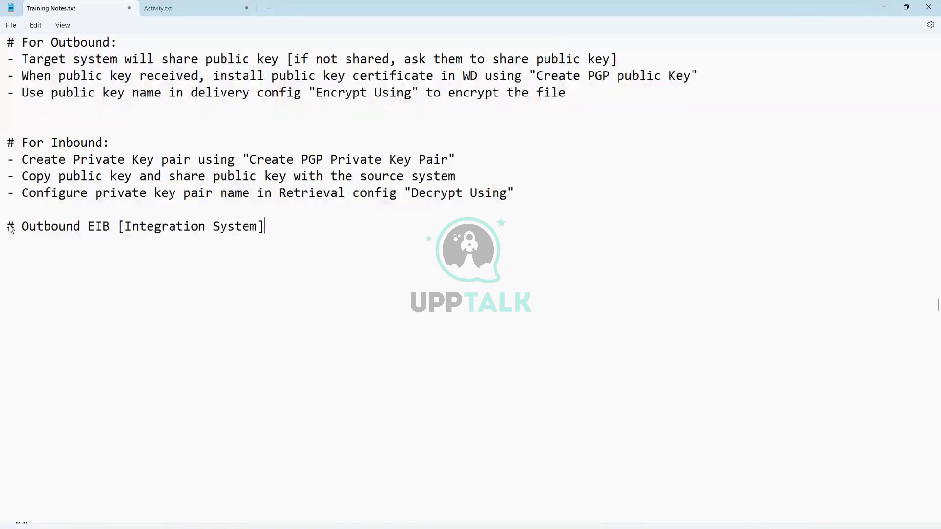
{"action": "key", "text": "Return"}
{"action": "key", "text": "Return"}
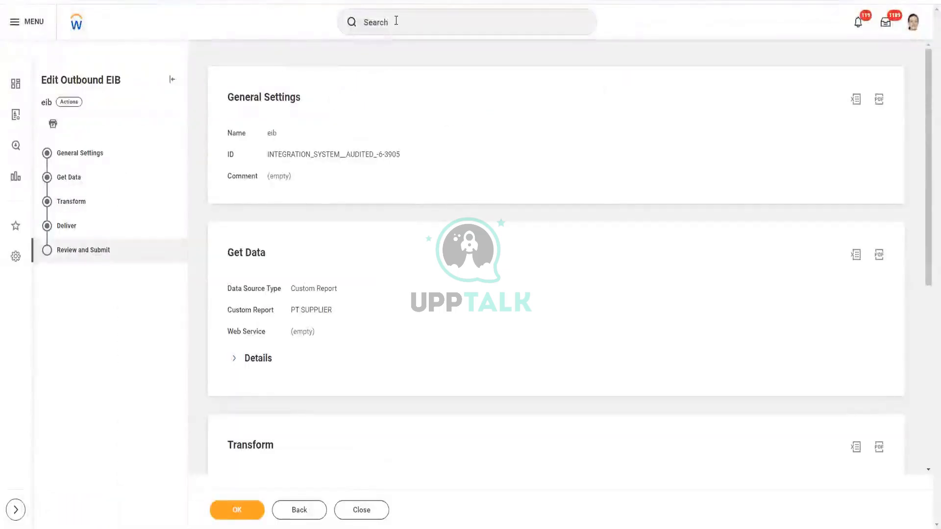
{"action": "left_click", "coordinate": [395, 22]}
- Open View Custom Report via "view cus rep" and search its Custom Report prompt for Ganesh
{"action": "type", "text": "view"}
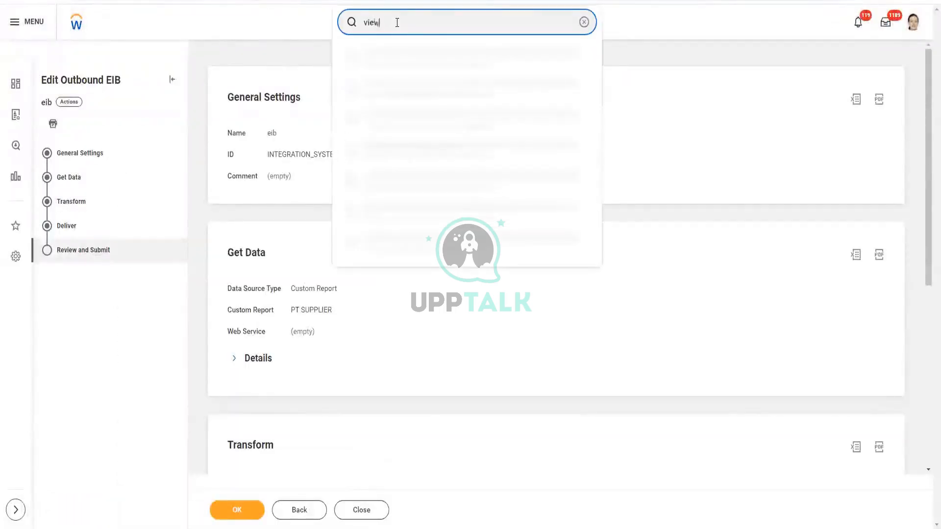
{"action": "type", "text": " cus rep"}
{"action": "left_click", "coordinate": [431, 61]}
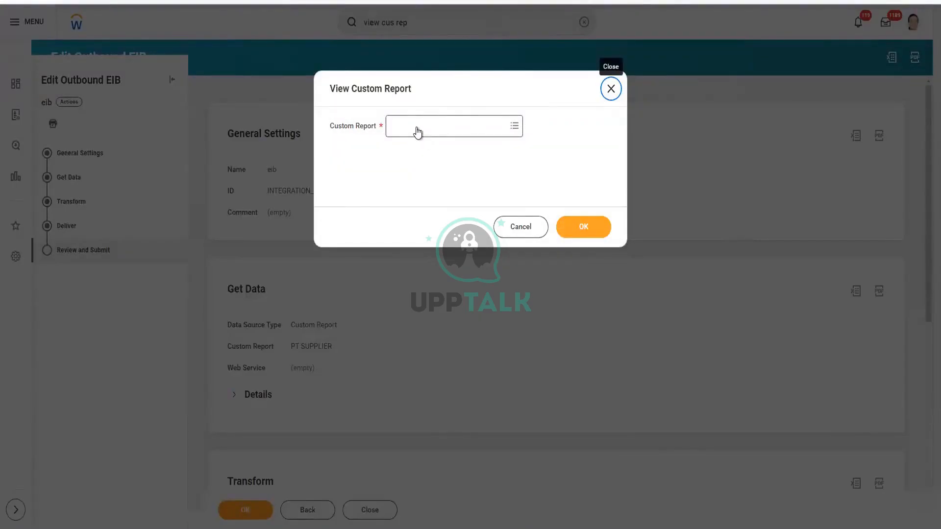
{"action": "left_click", "coordinate": [417, 131]}
{"action": "type", "text": "Ganesh"}
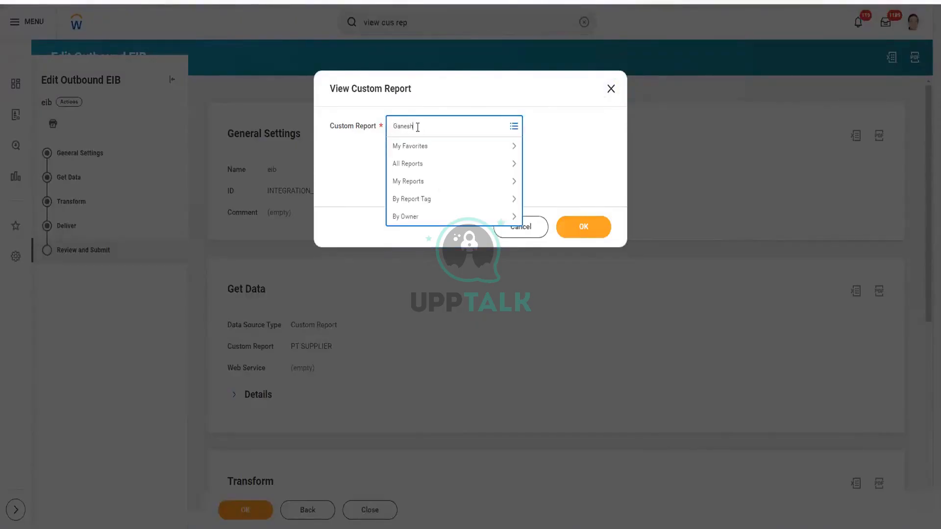
{"action": "key", "text": "Return"}
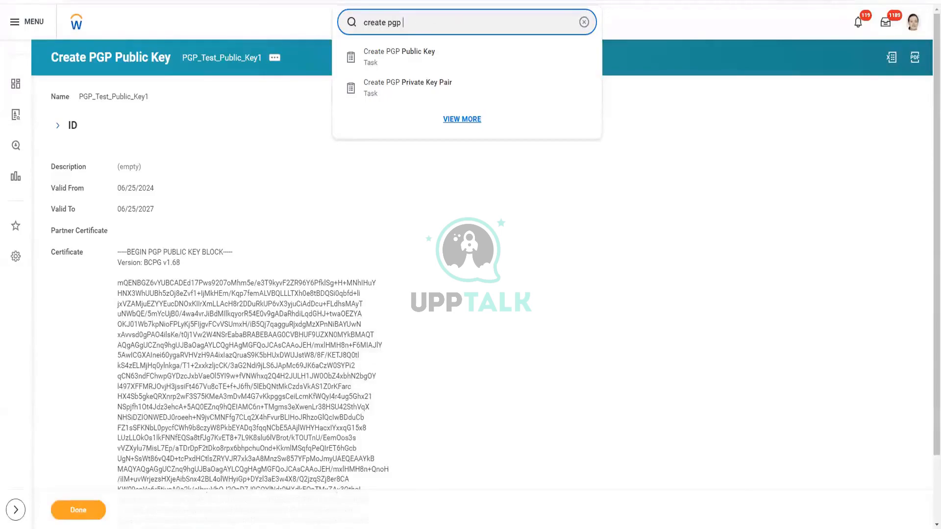
- Replace the Workday search text with "Create EIB"
{"action": "key", "text": "alt+Tab"}
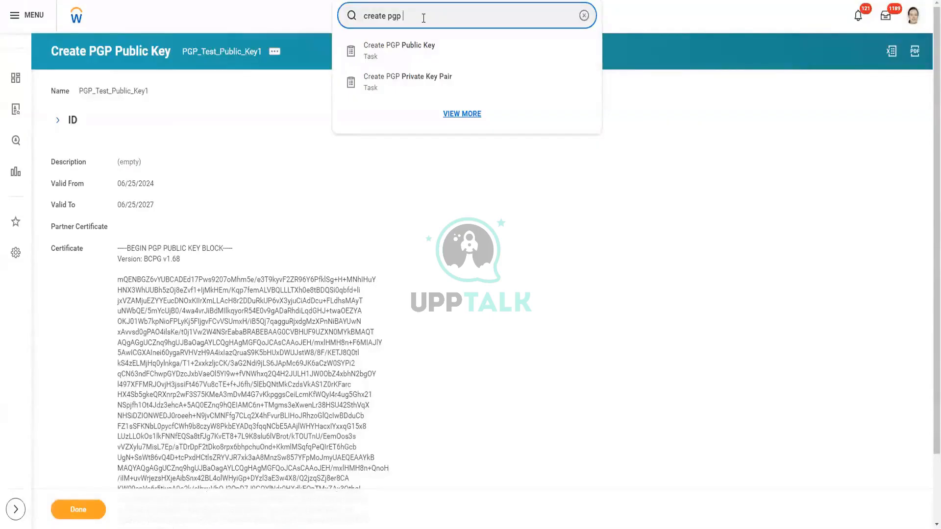
{"action": "key", "text": "ctrl+a"}
{"action": "type", "text": "Create EIB"}
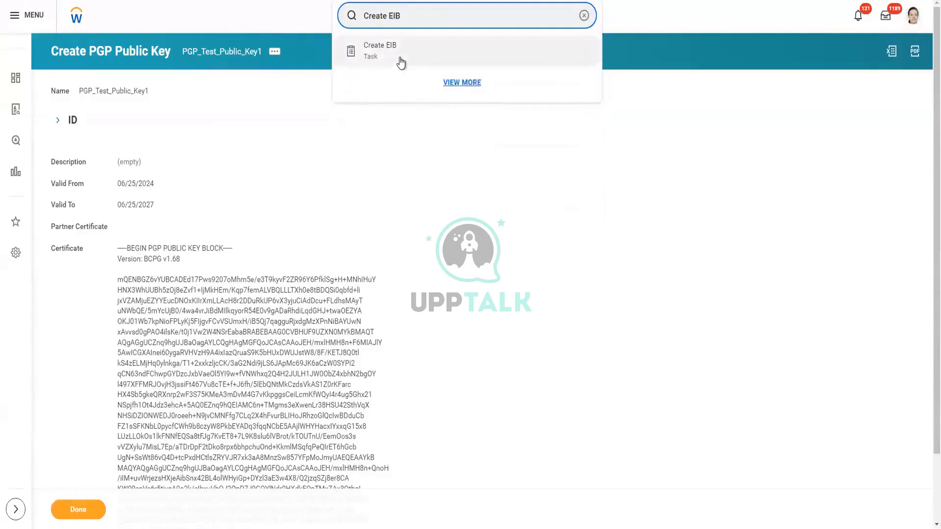
- Create an Outbound EIB named INT001_Ganesh_First_EIB_Outbound
{"action": "left_click", "coordinate": [395, 51]}
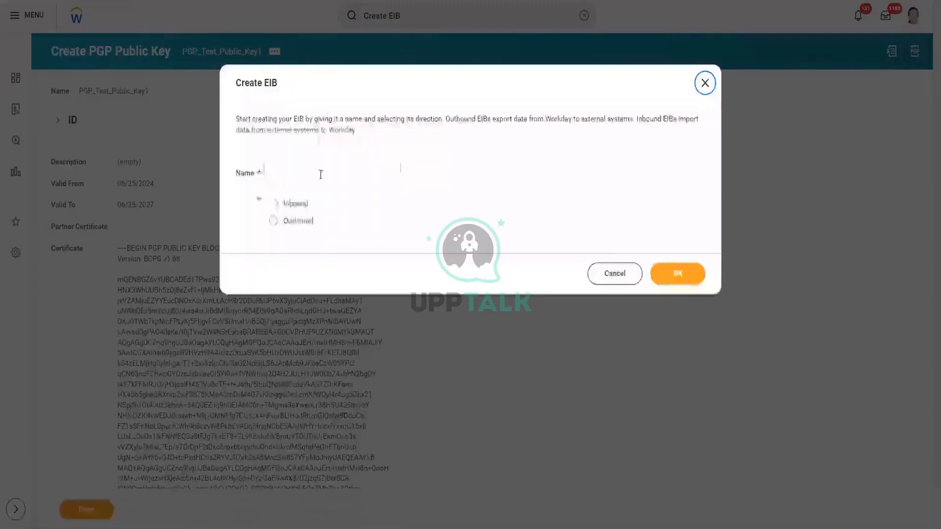
{"action": "left_click", "coordinate": [317, 175]}
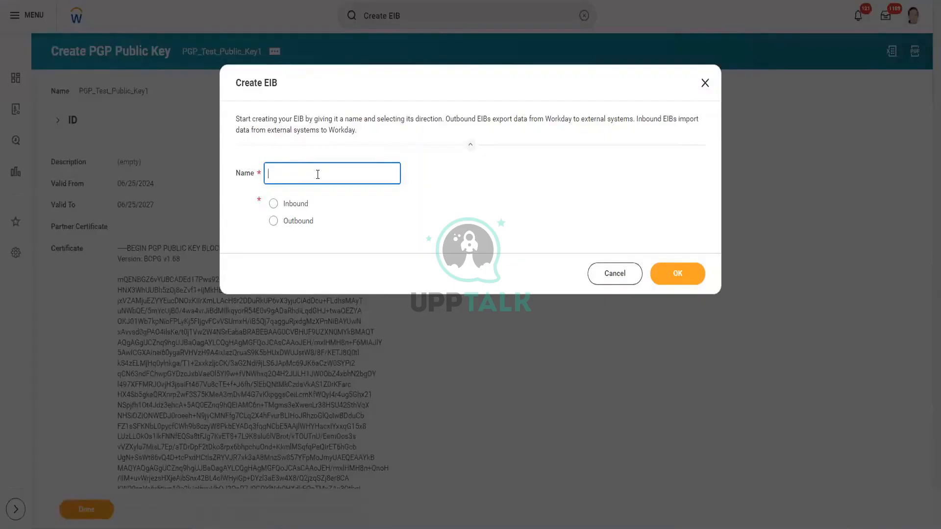
{"action": "type", "text": "INT"}
{"action": "type", "text": "001_G"}
{"action": "type", "text": "anesh"}
{"action": "type", "text": "_First"}
{"action": "type", "text": "_EIB_0"}
{"action": "type", "text": "utbo"}
{"action": "type", "text": "unf"}
{"action": "type", "text": "d"}
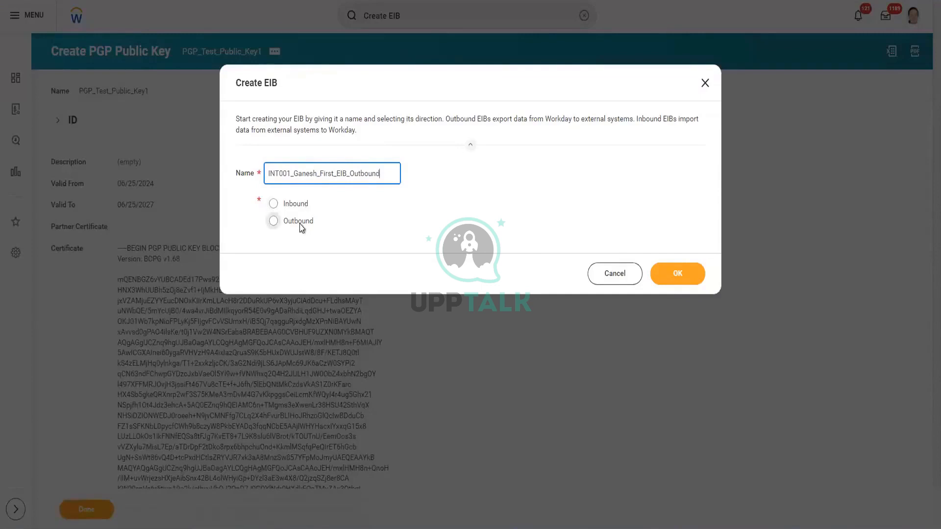
{"action": "left_click", "coordinate": [299, 223]}
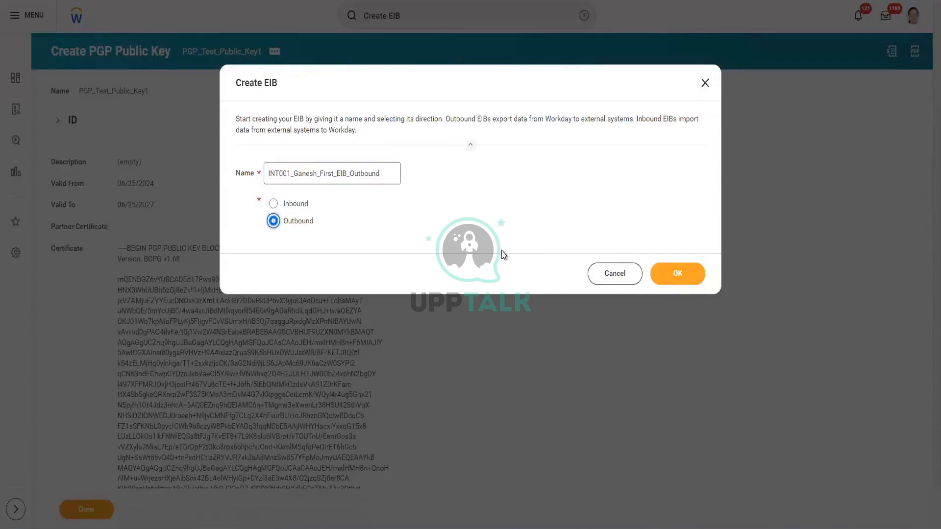
{"action": "left_click", "coordinate": [679, 275]}
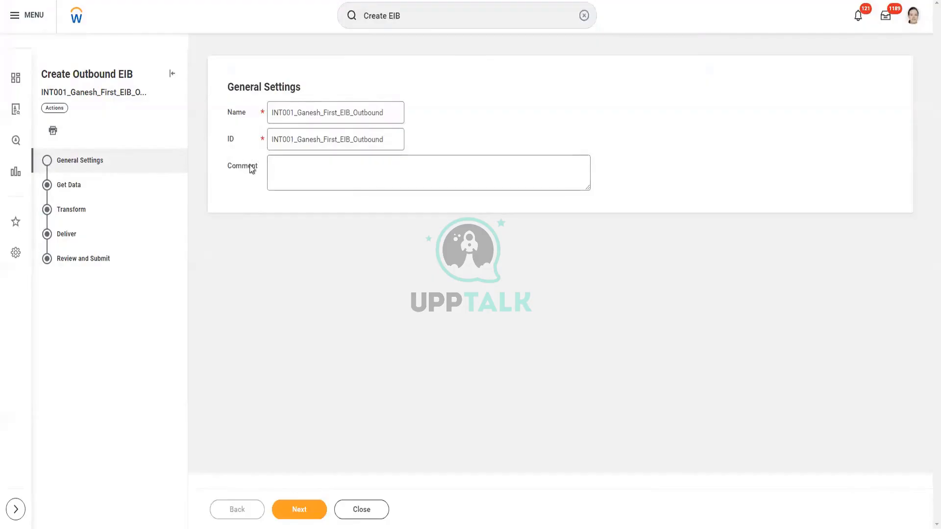
- Check the INT001 EIB's Name and ID, enter the Comment field, and advance to Get Data
{"action": "left_click_drag", "start_coordinate": [392, 109], "coordinate": [233, 98]}
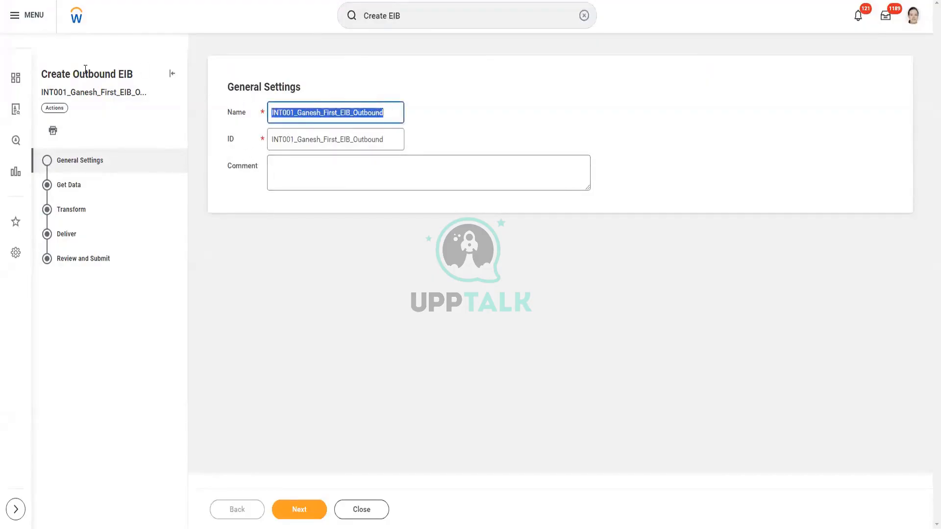
{"action": "left_click_drag", "start_coordinate": [400, 139], "coordinate": [228, 156]}
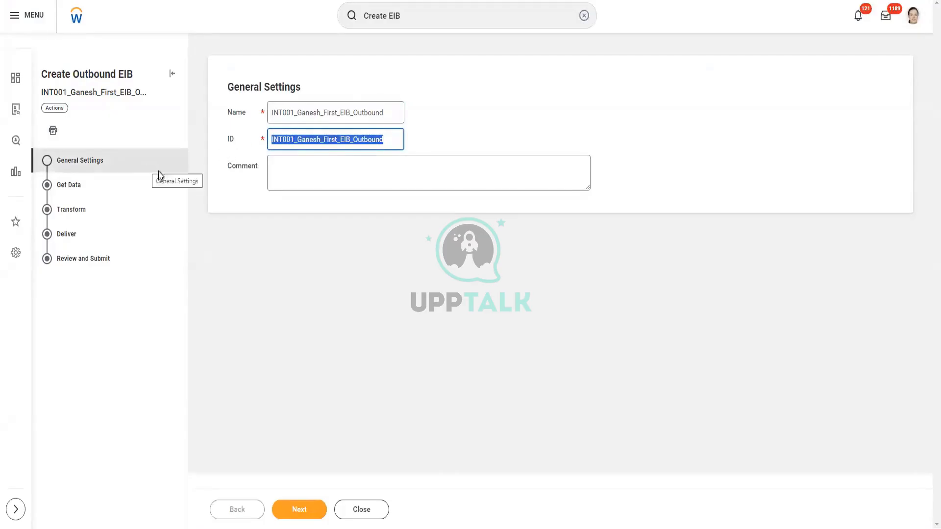
{"action": "left_click", "coordinate": [279, 164]}
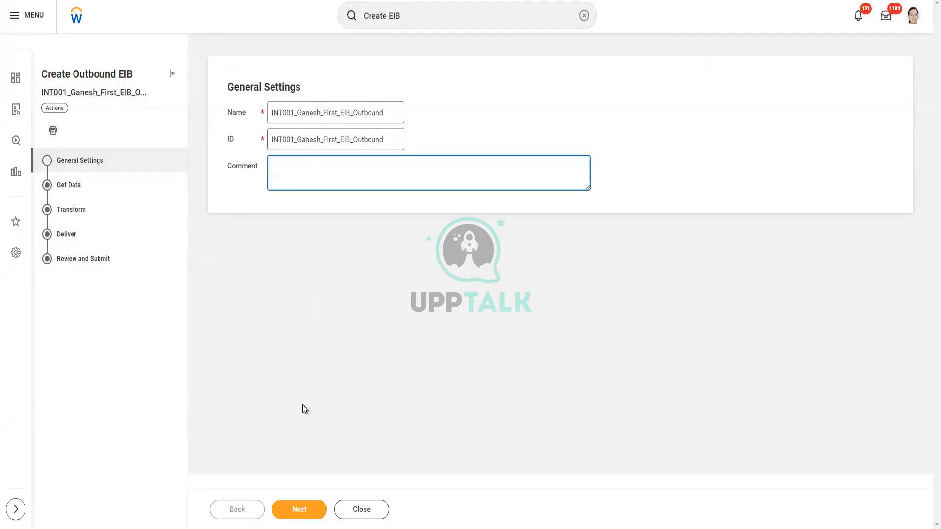
{"action": "left_click", "coordinate": [303, 511]}
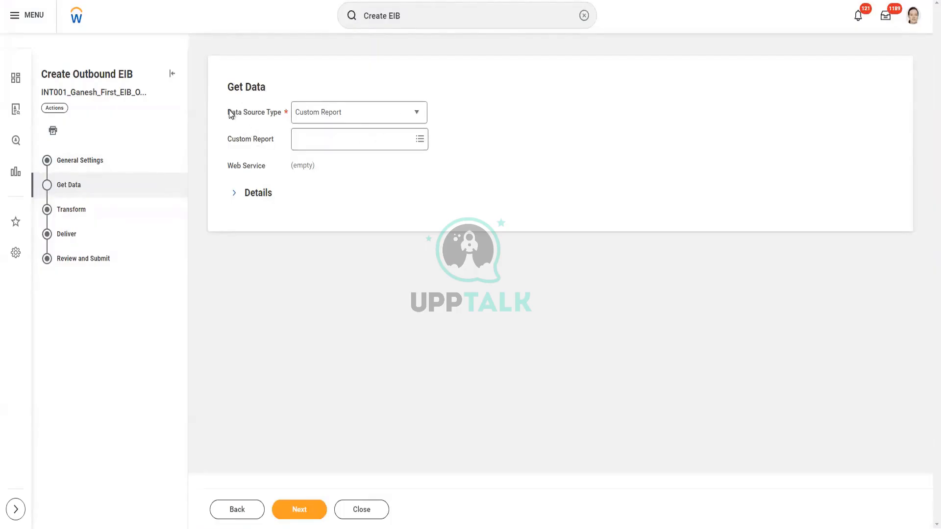
- Keep Custom Report as the Data Source Type and open the custom report search
{"action": "left_click_drag", "start_coordinate": [226, 88], "coordinate": [286, 107]}
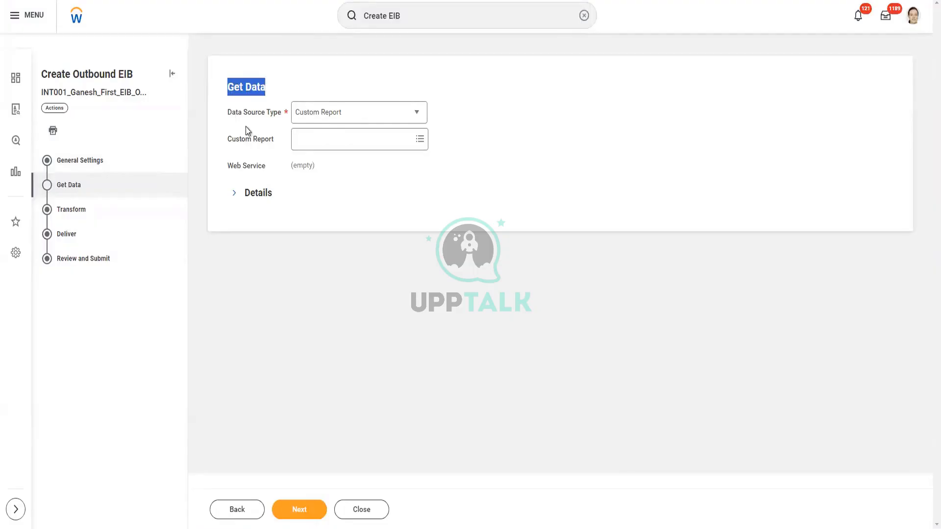
{"action": "left_click", "coordinate": [243, 123]}
{"action": "left_click_drag", "start_coordinate": [228, 112], "coordinate": [280, 116]}
{"action": "left_click", "coordinate": [284, 117]}
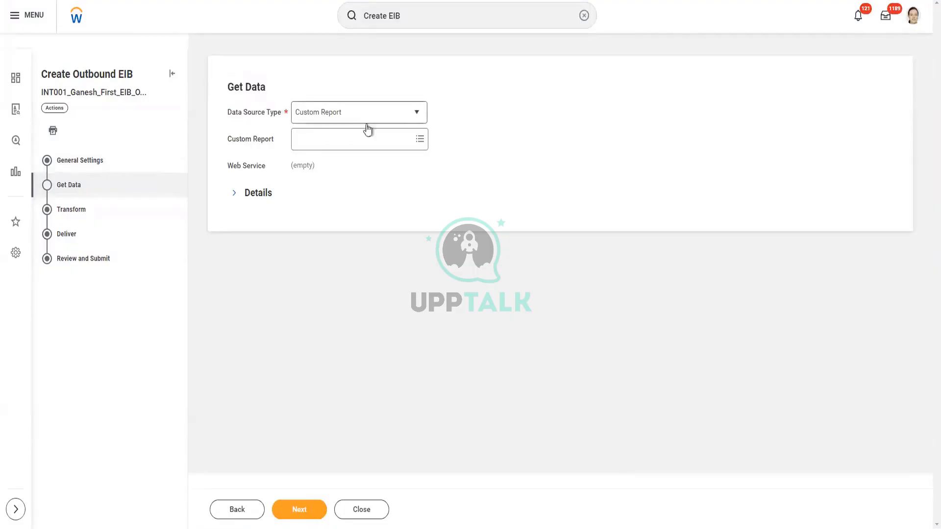
{"action": "left_click", "coordinate": [417, 117]}
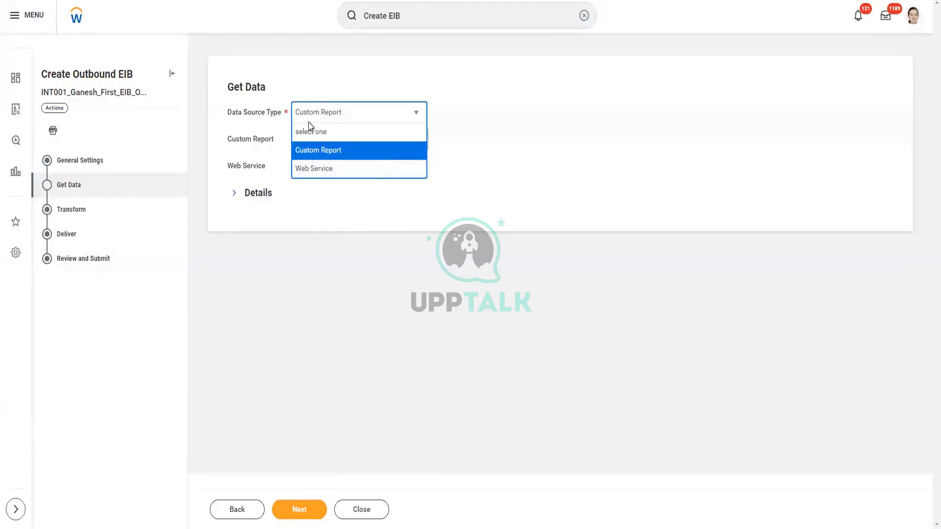
{"action": "left_click", "coordinate": [337, 155]}
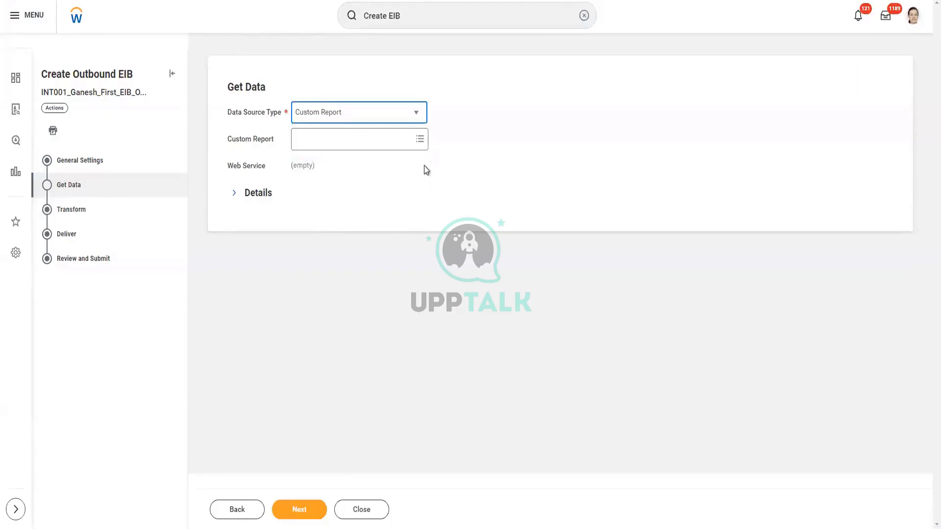
{"action": "left_click", "coordinate": [324, 144]}
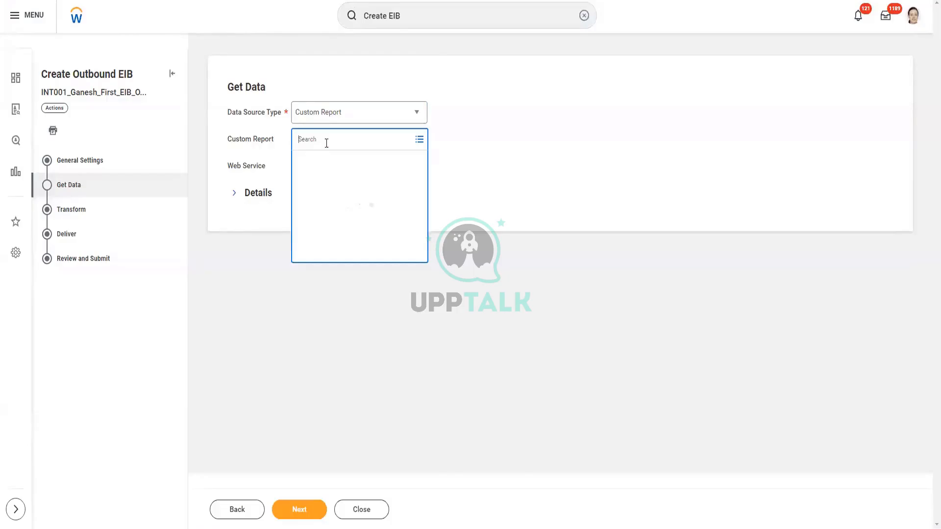
- Search "Ganesh" and select Ganesh First Report as the custom report
{"action": "type", "text": "G"}
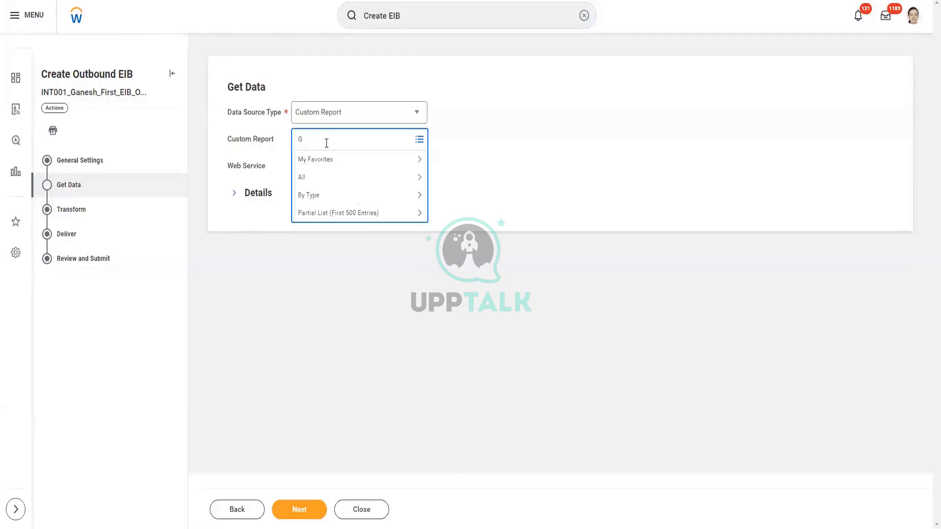
{"action": "type", "text": "anesh"}
{"action": "key", "text": "Return"}
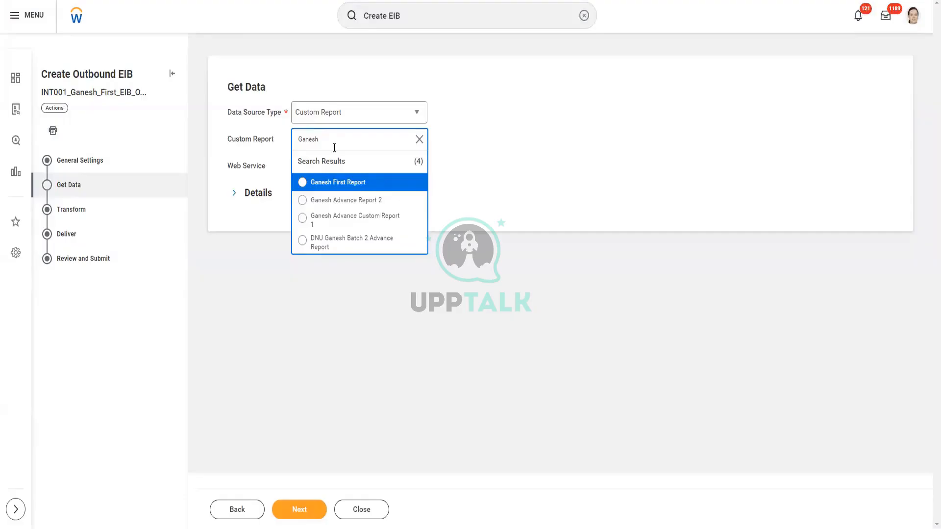
{"action": "left_click", "coordinate": [346, 183]}
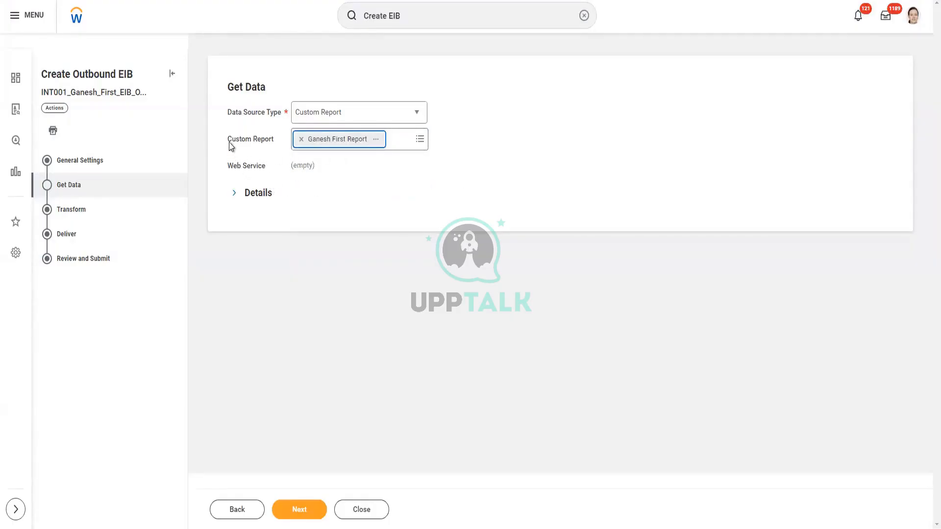
- Point out the Custom Report and Web Service labels, then reopen the Data Source Type choices
{"action": "left_click_drag", "start_coordinate": [228, 139], "coordinate": [275, 139]}
{"action": "left_click_drag", "start_coordinate": [230, 166], "coordinate": [265, 173]}
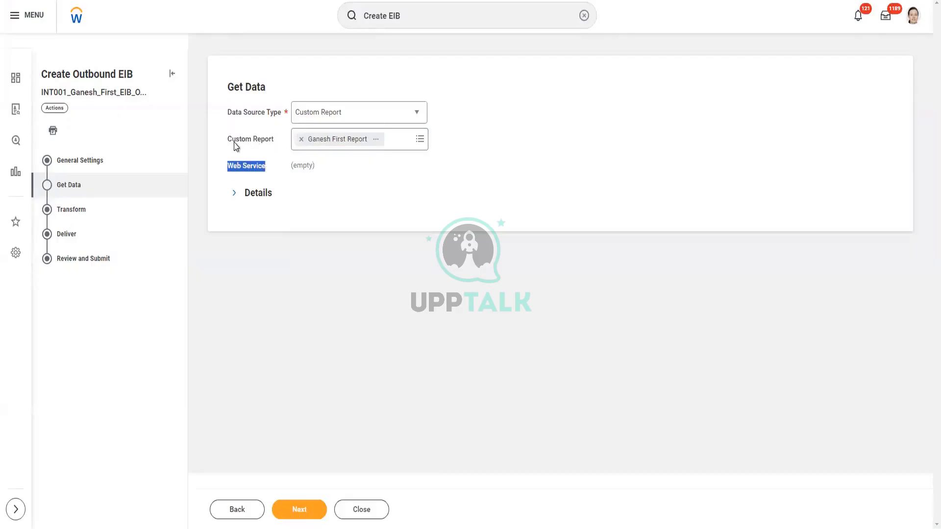
{"action": "left_click_drag", "start_coordinate": [232, 140], "coordinate": [289, 141]}
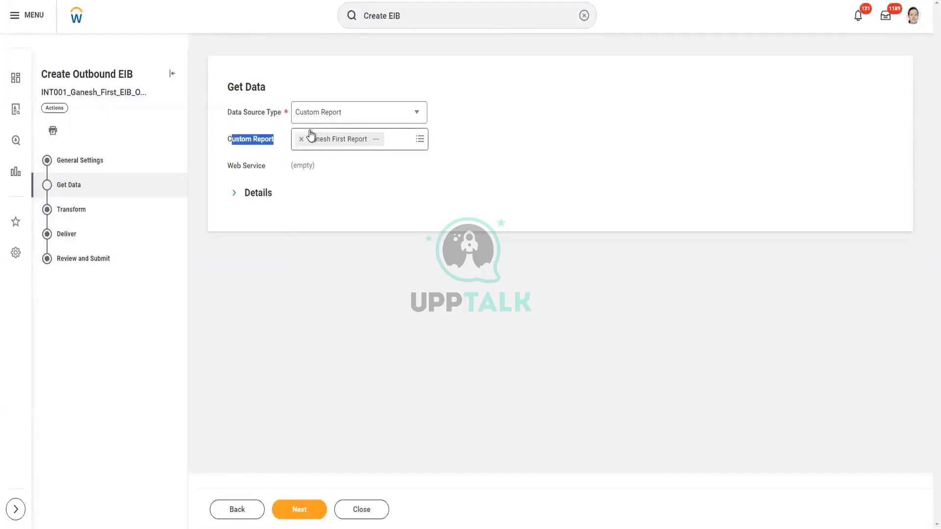
{"action": "left_click_drag", "start_coordinate": [245, 166], "coordinate": [290, 164]}
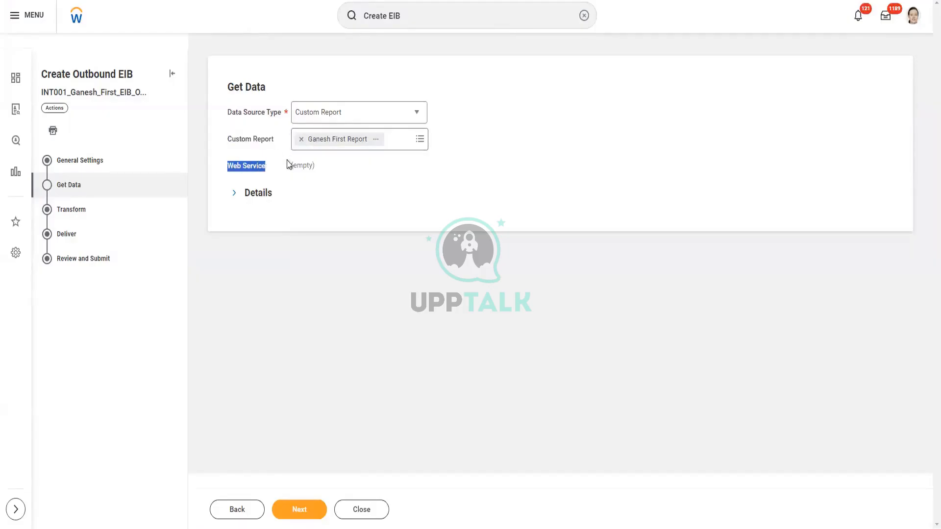
{"action": "left_click", "coordinate": [356, 116]}
- Toggle the source type to Web Service and back, reselect Ganesh First Report, and expand Details
{"action": "left_click", "coordinate": [326, 168]}
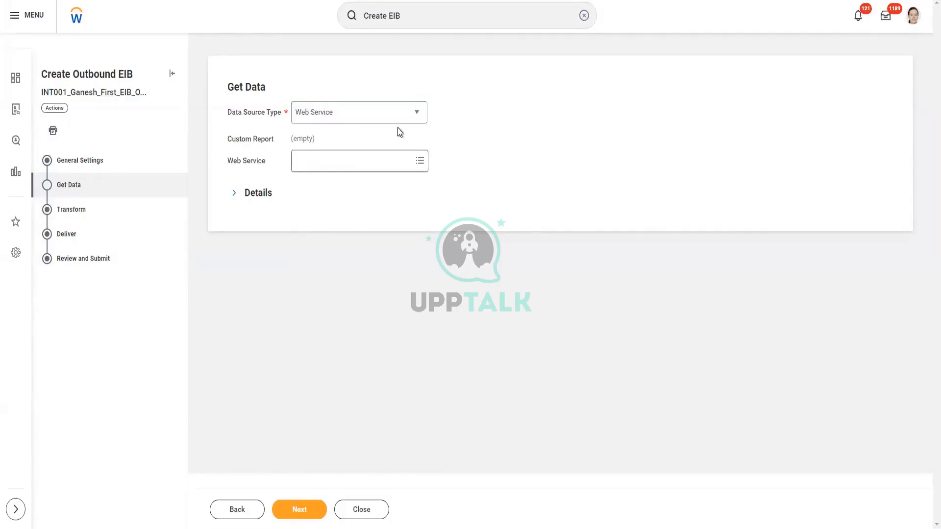
{"action": "left_click", "coordinate": [416, 117]}
{"action": "left_click", "coordinate": [352, 150]}
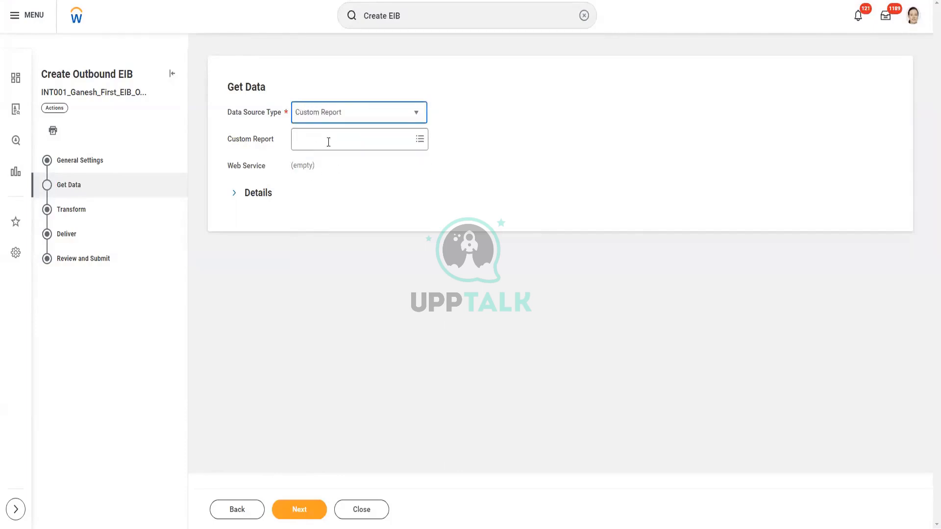
{"action": "left_click", "coordinate": [324, 139]}
{"action": "type", "text": "Ganesh"}
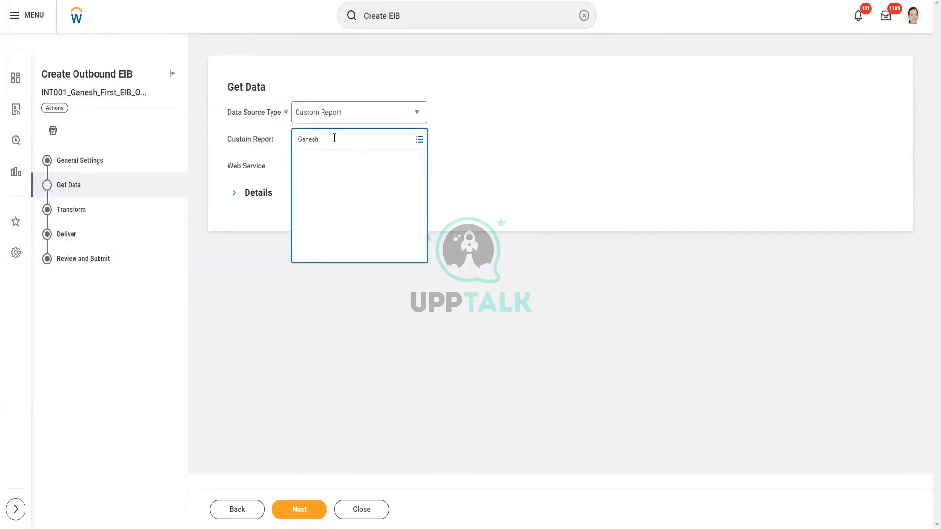
{"action": "left_click", "coordinate": [336, 182]}
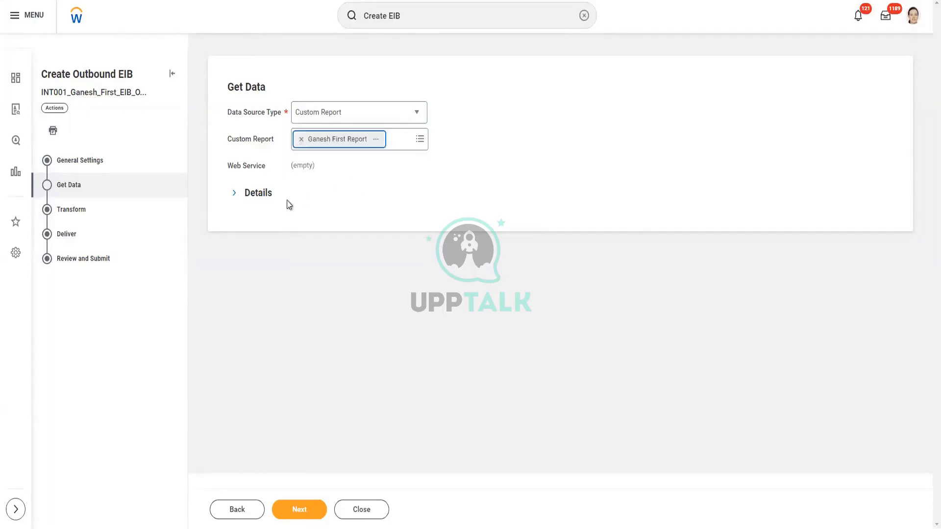
{"action": "left_click", "coordinate": [261, 196]}
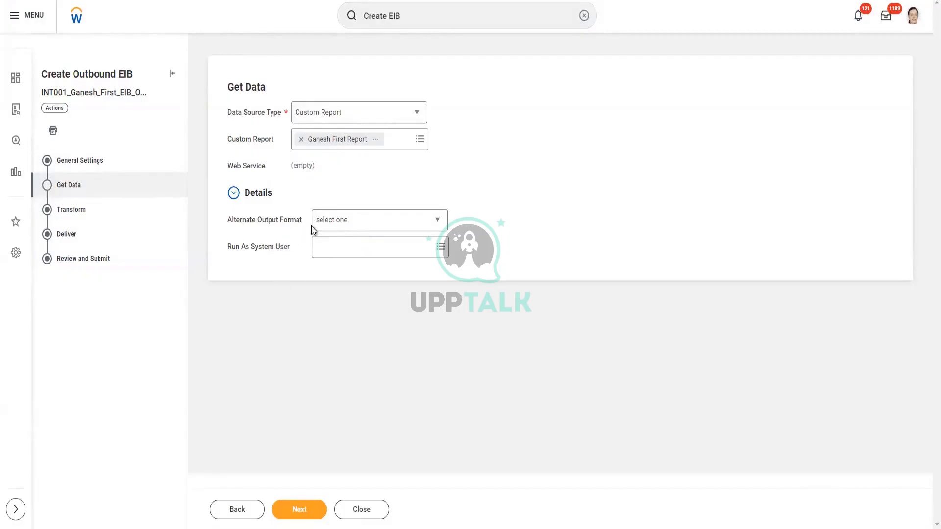
- Review the Alternate Output Format choices (CSV, GData, JSON, RSS, Simple XML), leave it blank, and collapse Details
{"action": "left_click", "coordinate": [438, 222]}
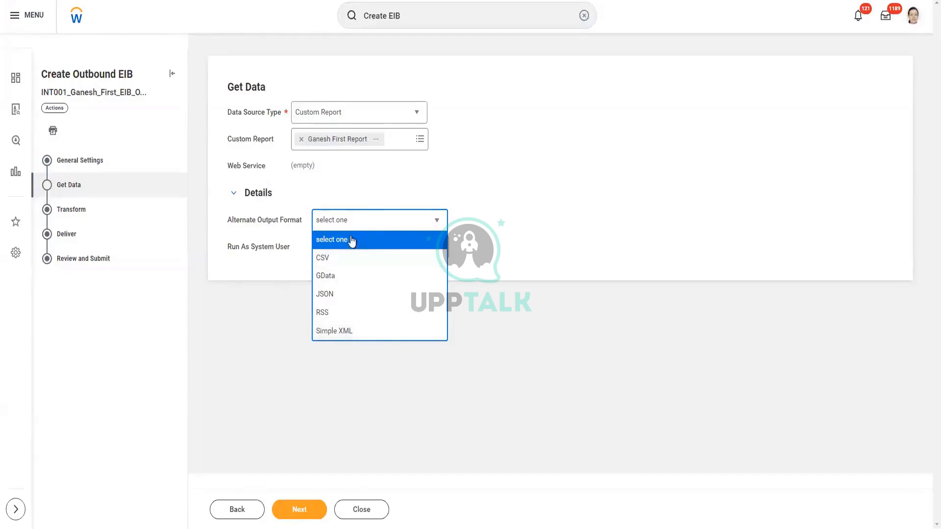
{"action": "left_click", "coordinate": [546, 215]}
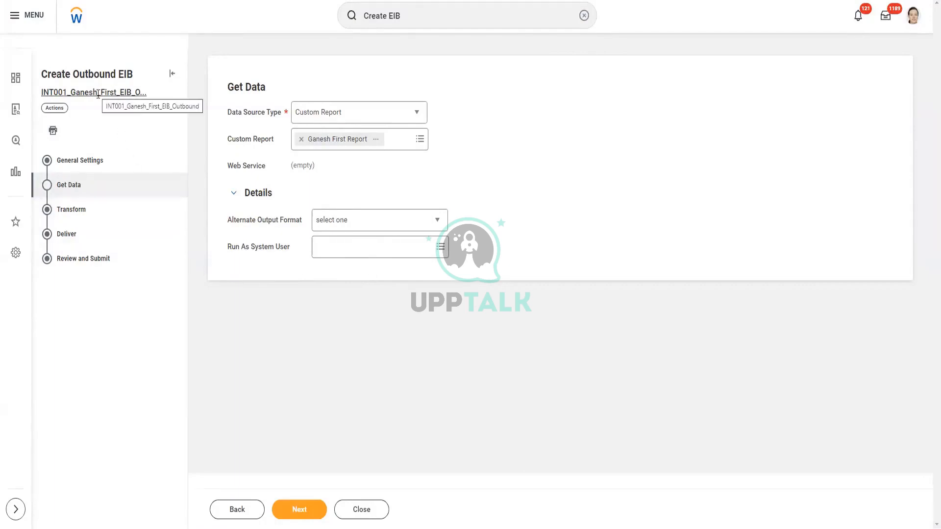
{"action": "left_click", "coordinate": [234, 193]}
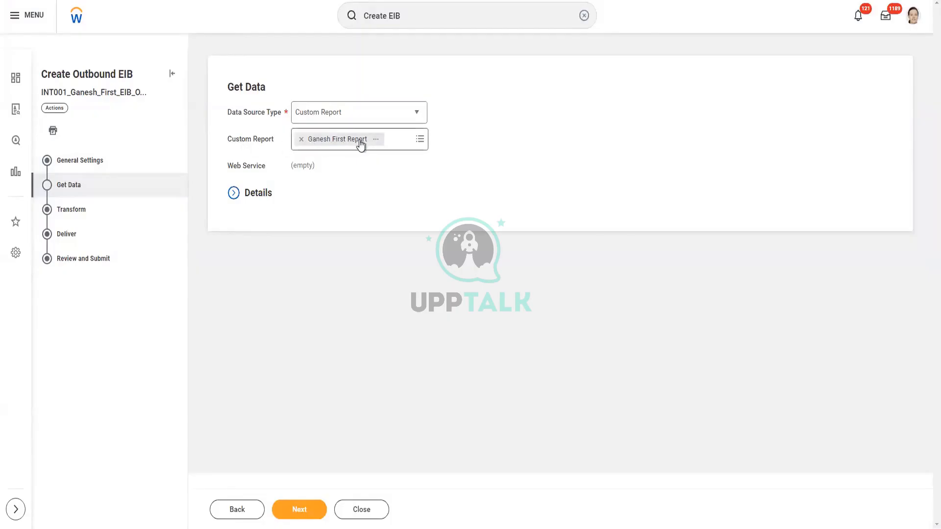
- Save Get Data, advance to the Transform step, and list the Transformation Type options
{"action": "left_click", "coordinate": [308, 509]}
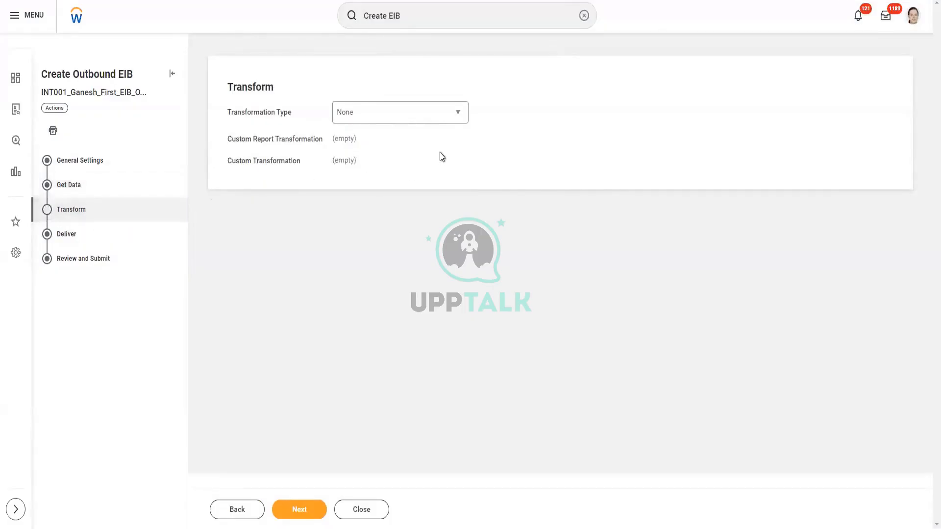
{"action": "left_click", "coordinate": [459, 115]}
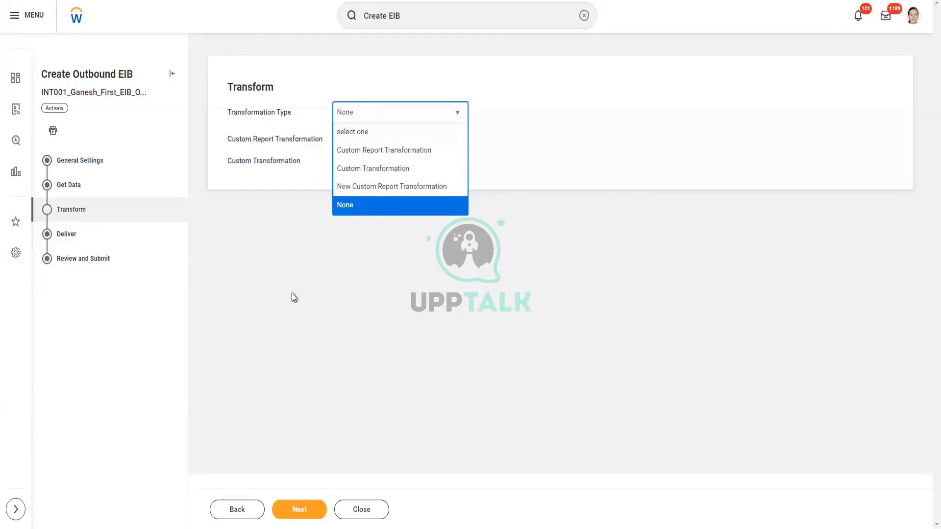
- Leave Transformation Type at None, with no custom transformations
{"action": "left_click", "coordinate": [484, 266]}
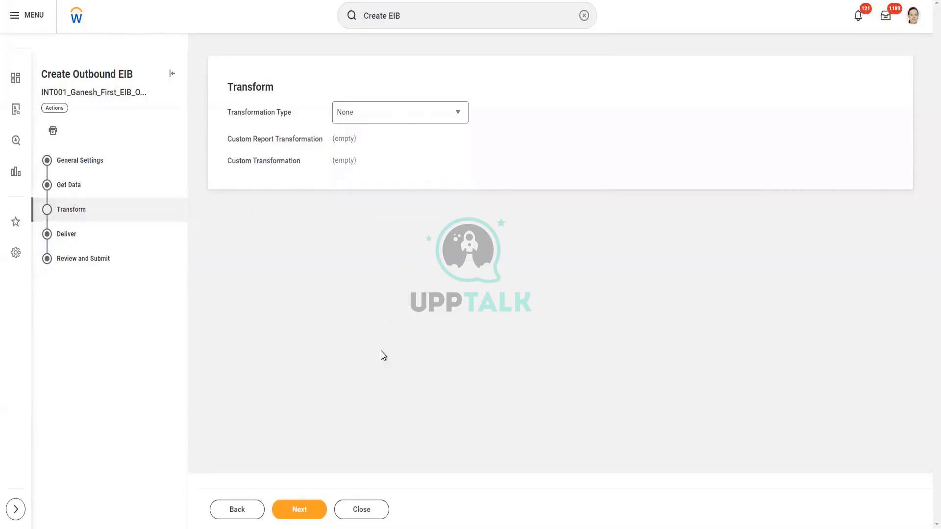
- Advance from the Transform step to the Deliver step, which uses Workday Attachment delivery
{"action": "left_click", "coordinate": [314, 510]}
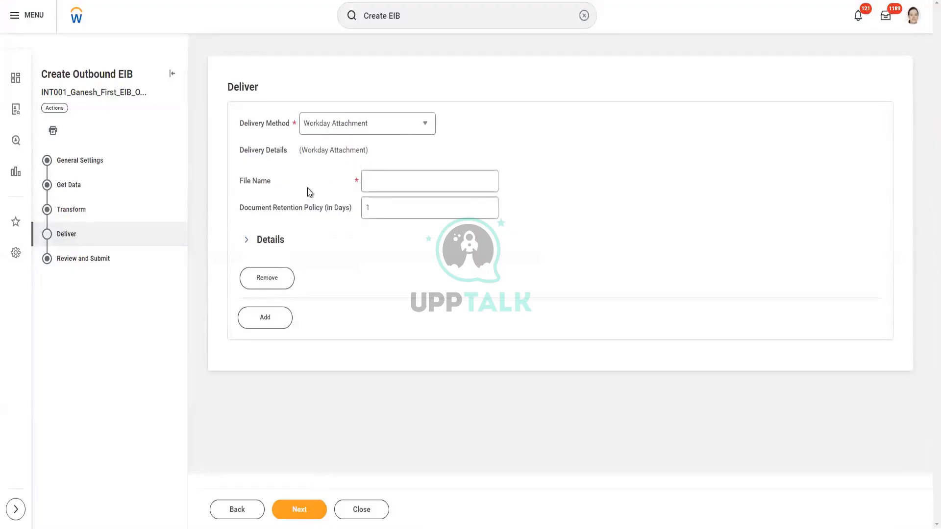
{"action": "mouse_move", "coordinate": [275, 204]}
- Name the delivery file Test.xml and expand the delivery Details section
{"action": "left_click", "coordinate": [390, 182]}
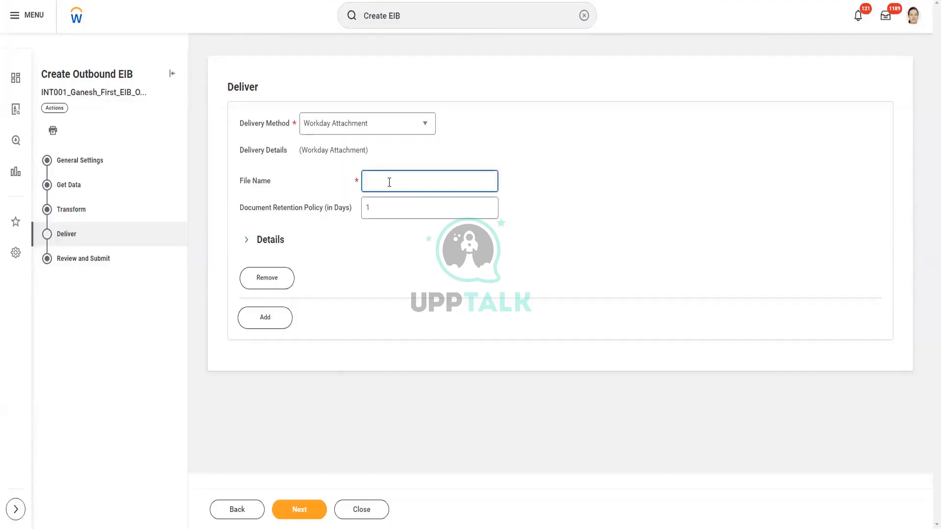
{"action": "type", "text": "Test"}
{"action": "key", "text": "BackSpace"}
{"action": "key", "text": "BackSpace"}
{"action": "key", "text": "BackSpace"}
{"action": "type", "text": "Test.xml"}
{"action": "left_click", "coordinate": [247, 243]}
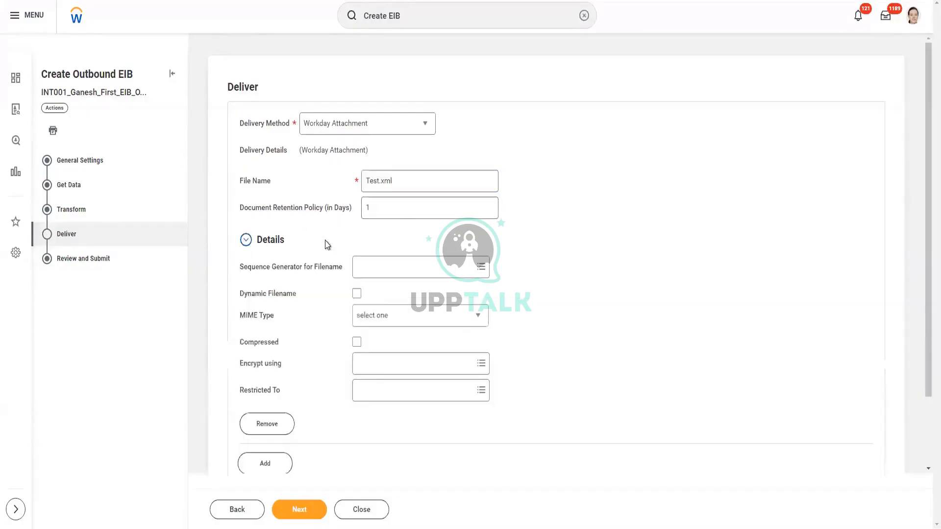
{"action": "left_click", "coordinate": [387, 205]}
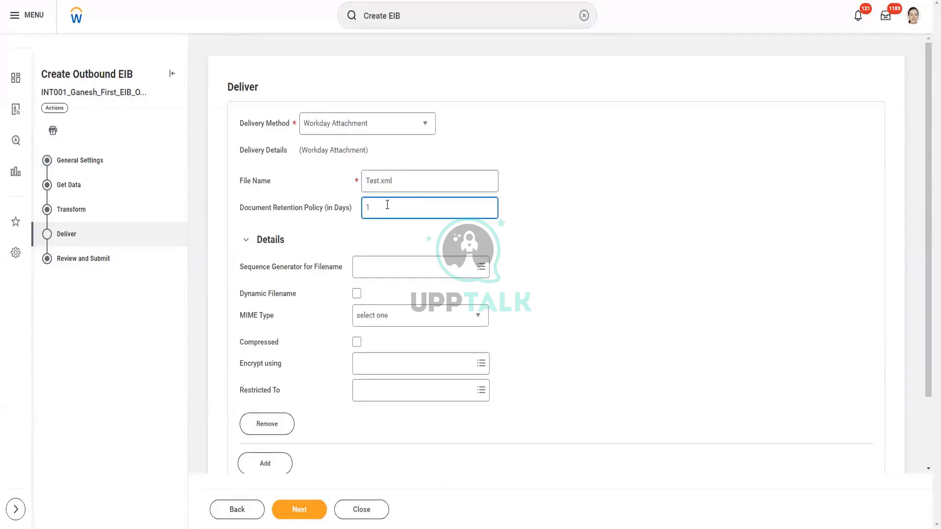
- Change the Document Retention Policy from 1 to 90 days
{"action": "double_click", "coordinate": [368, 208]}
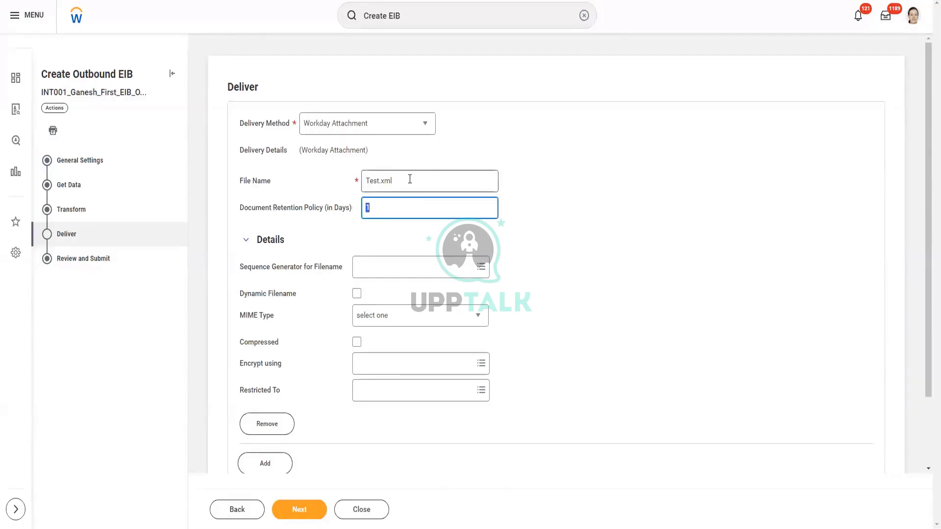
{"action": "left_click_drag", "start_coordinate": [409, 179], "coordinate": [348, 193]}
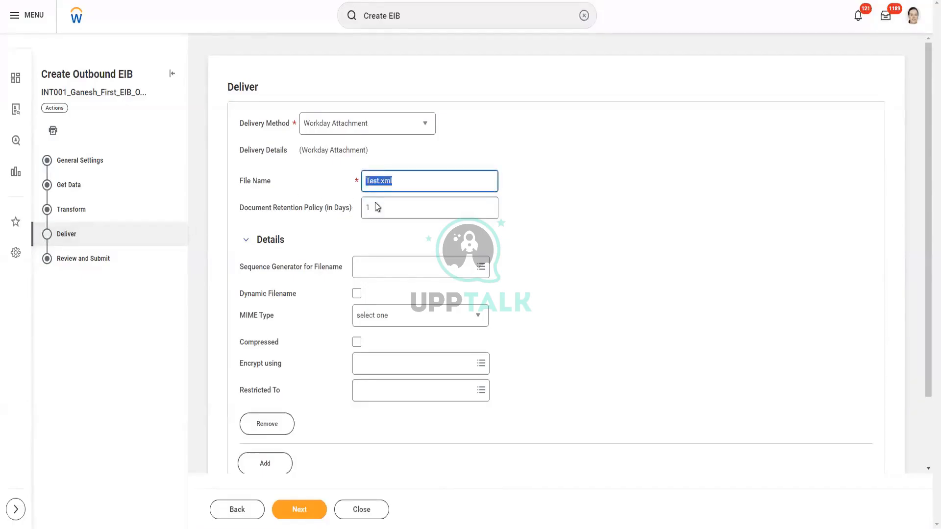
{"action": "left_click", "coordinate": [403, 178]}
{"action": "left_click_drag", "start_coordinate": [374, 210], "coordinate": [366, 211]}
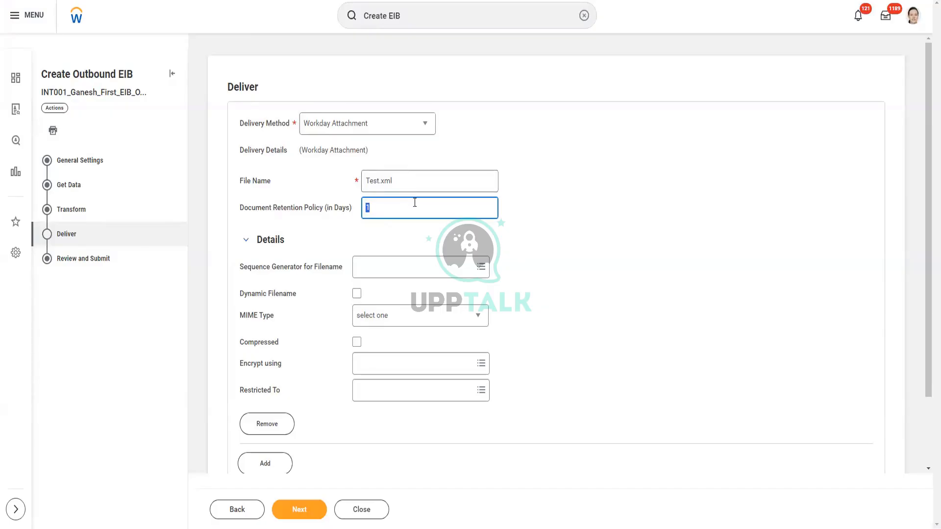
{"action": "mouse_move", "coordinate": [414, 203]}
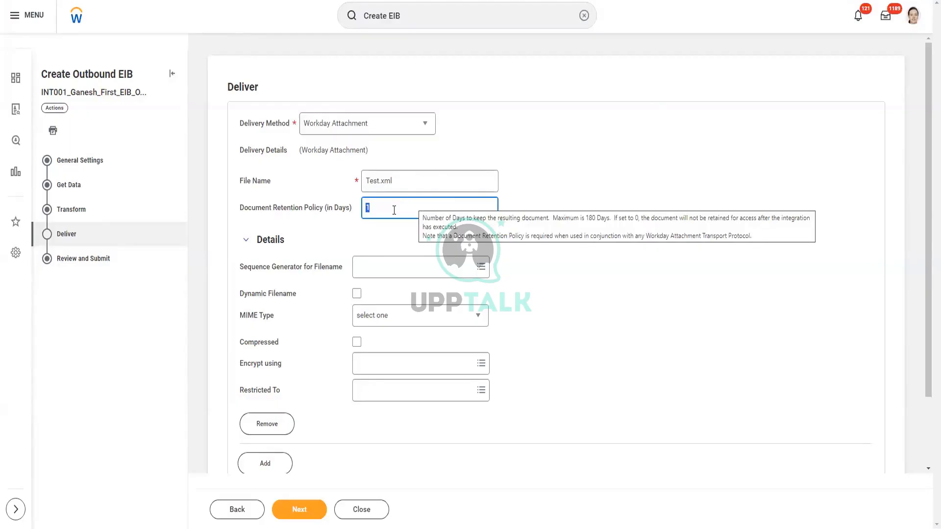
{"action": "type", "text": "90"}
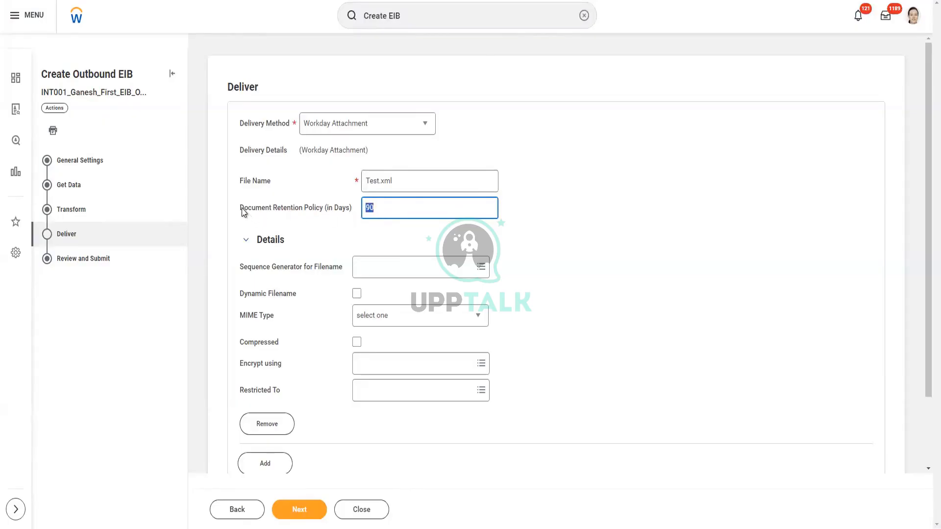
{"action": "mouse_move", "coordinate": [328, 204]}
{"action": "left_click_drag", "start_coordinate": [239, 363], "coordinate": [286, 368]}
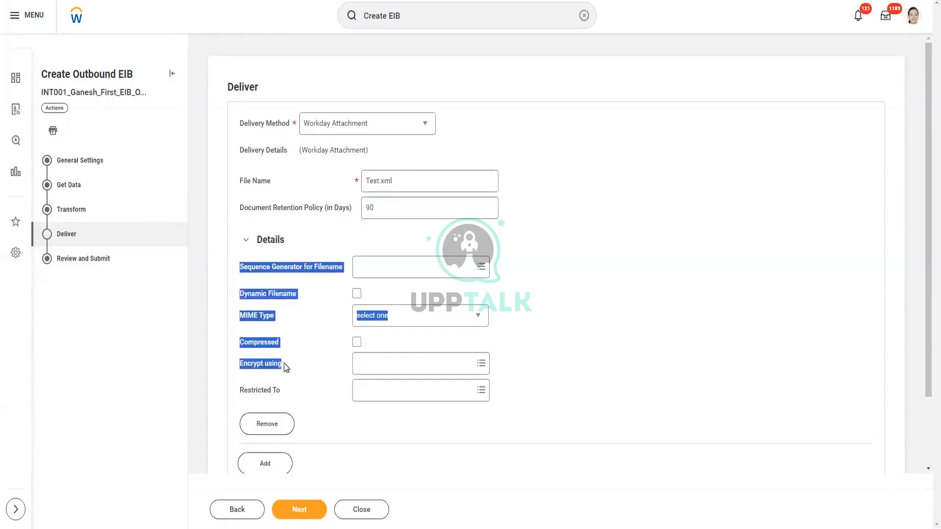
{"action": "left_click", "coordinate": [292, 375]}
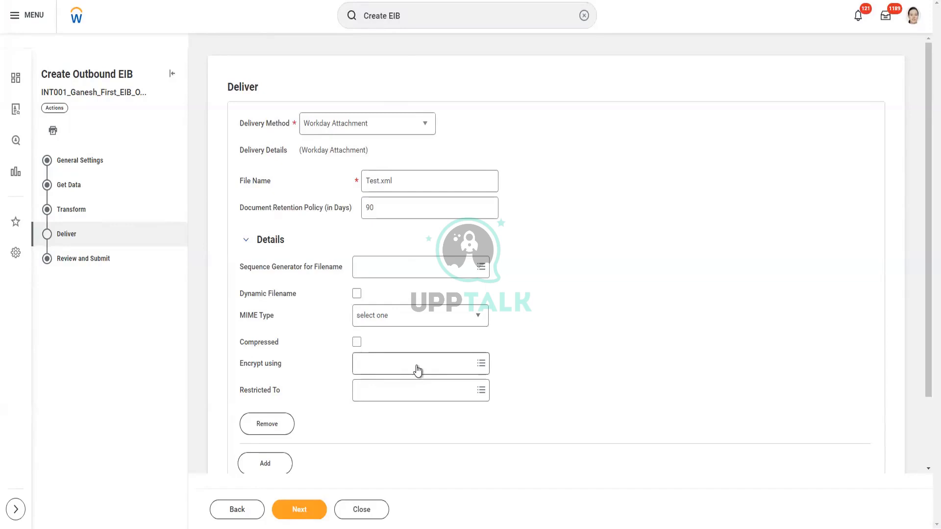
- Encrypt the delivered file with PGP_Test_Public_Key1, leaving the PGP options unchecked
{"action": "left_click", "coordinate": [418, 363]}
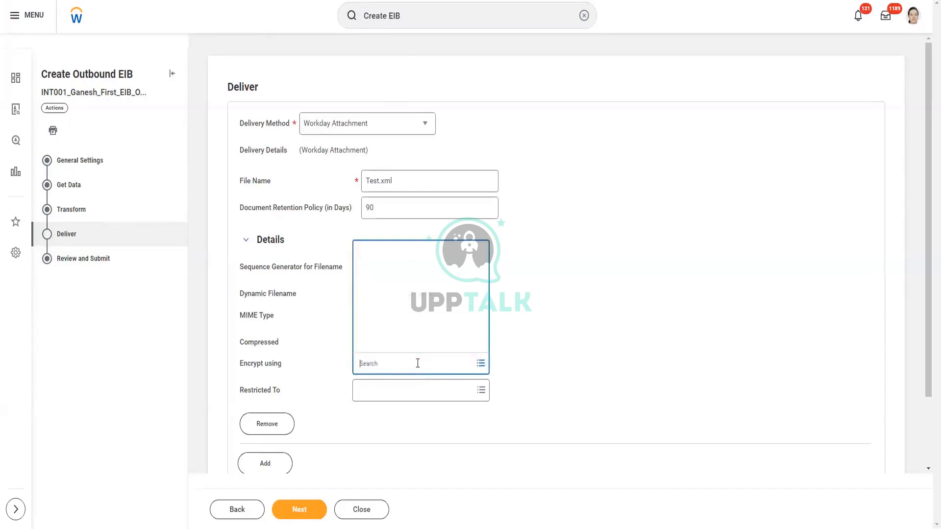
{"action": "type", "text": "Gane"}
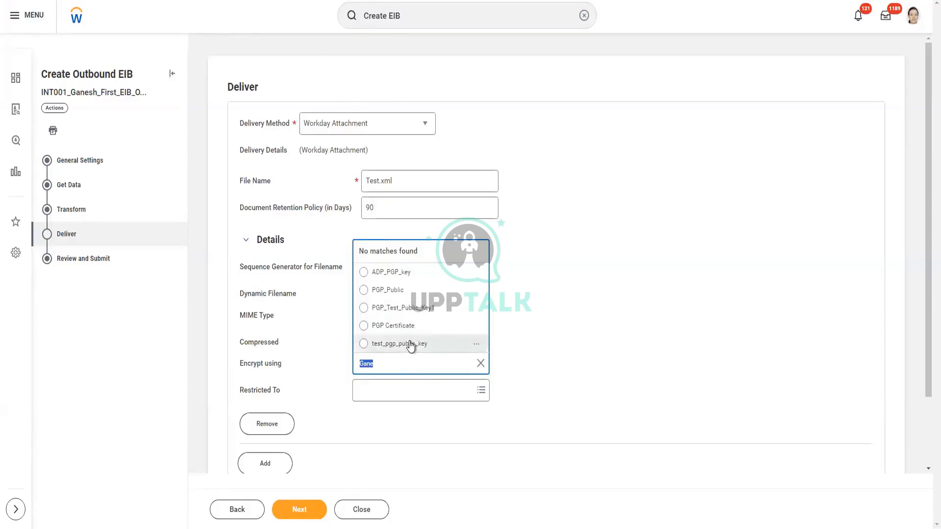
{"action": "left_click", "coordinate": [428, 308]}
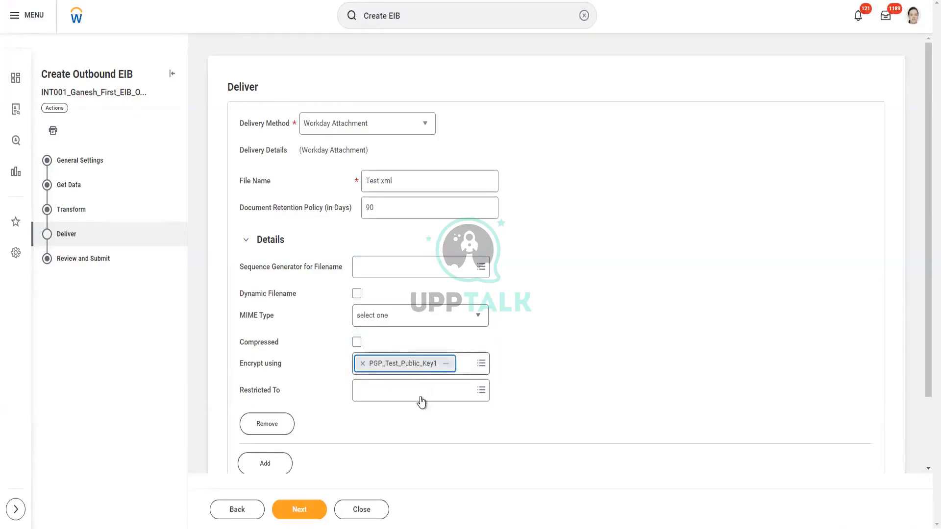
{"action": "scroll", "coordinate": [313, 367], "scroll_direction": "down", "scroll_amount": 3}
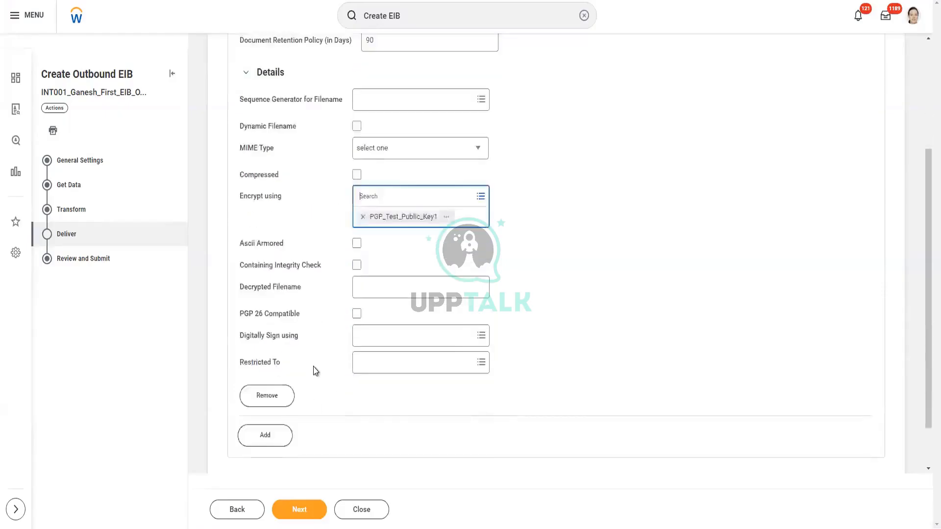
{"action": "left_click", "coordinate": [589, 220]}
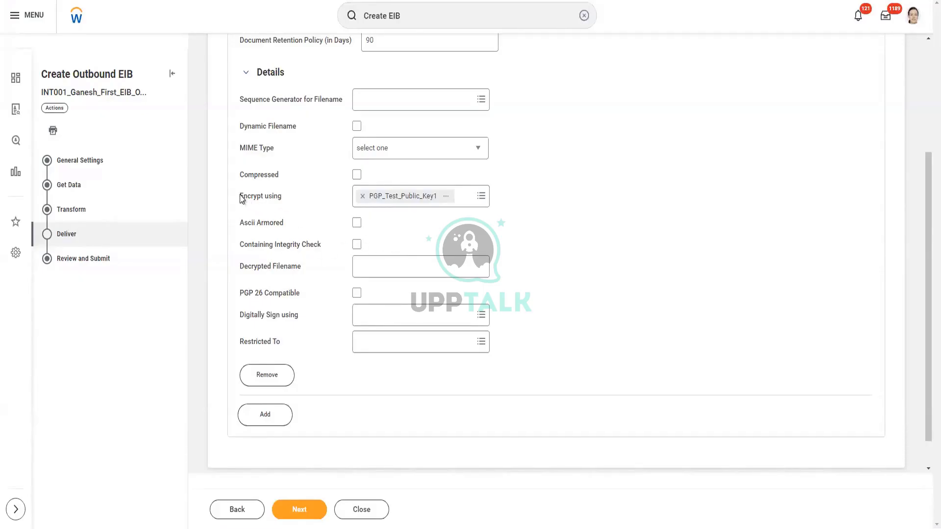
- Restrict the delivery to the Implementation environment and add a second delivery entry
{"action": "left_click_drag", "start_coordinate": [240, 195], "coordinate": [283, 199]}
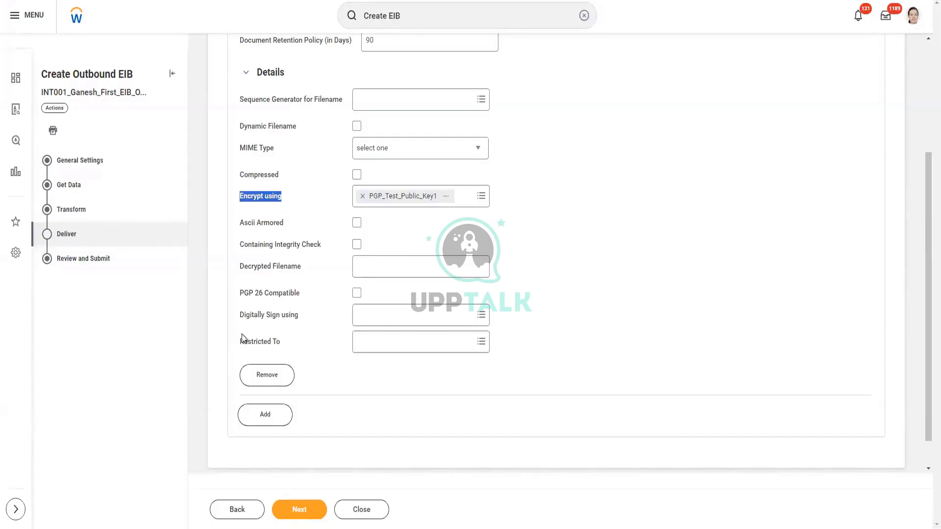
{"action": "left_click_drag", "start_coordinate": [240, 346], "coordinate": [281, 354]}
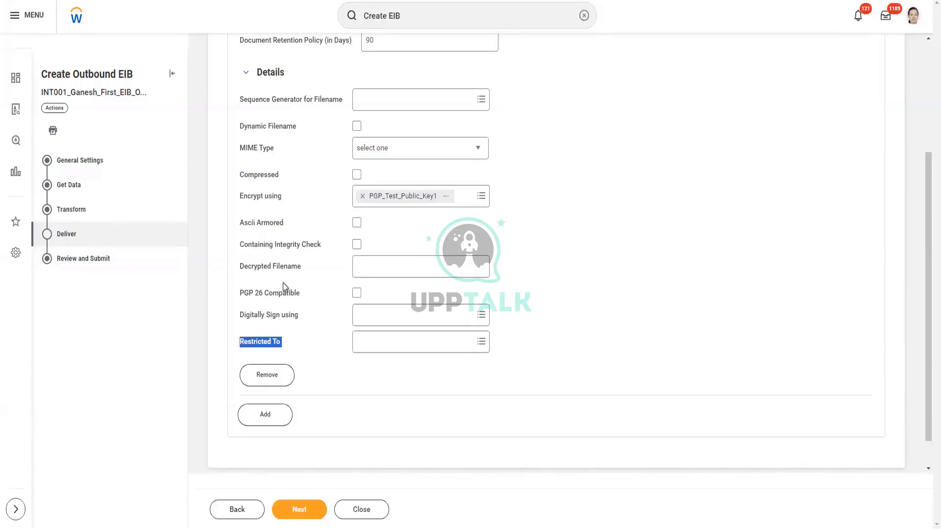
{"action": "scroll", "coordinate": [296, 297], "scroll_direction": "down", "scroll_amount": 1}
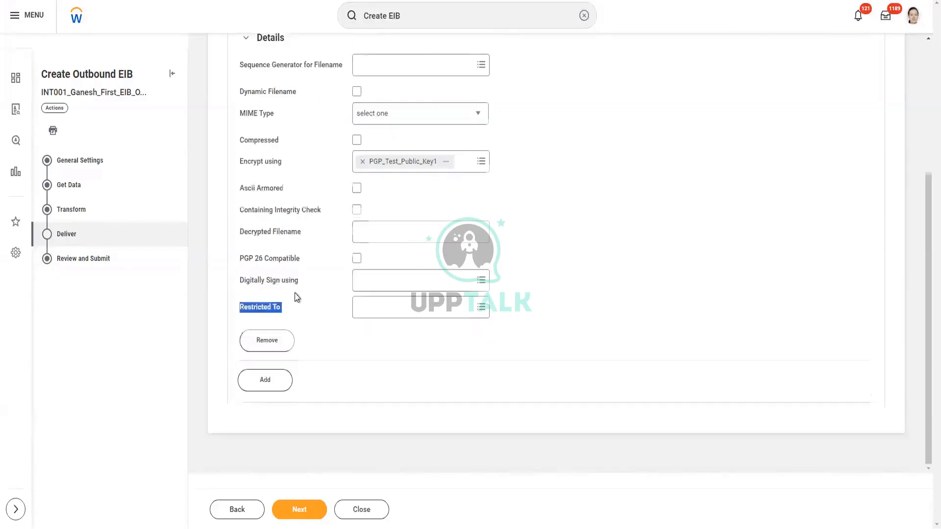
{"action": "left_click", "coordinate": [361, 312]}
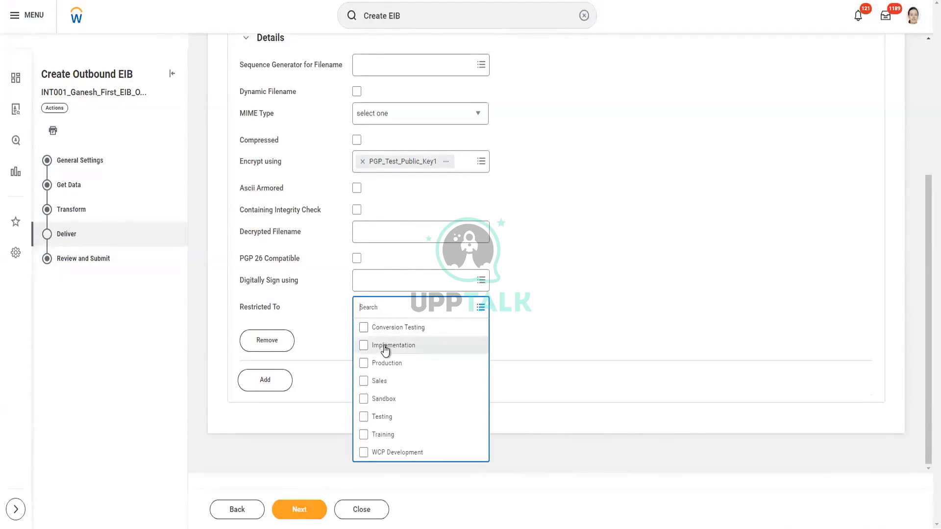
{"action": "left_click", "coordinate": [385, 346]}
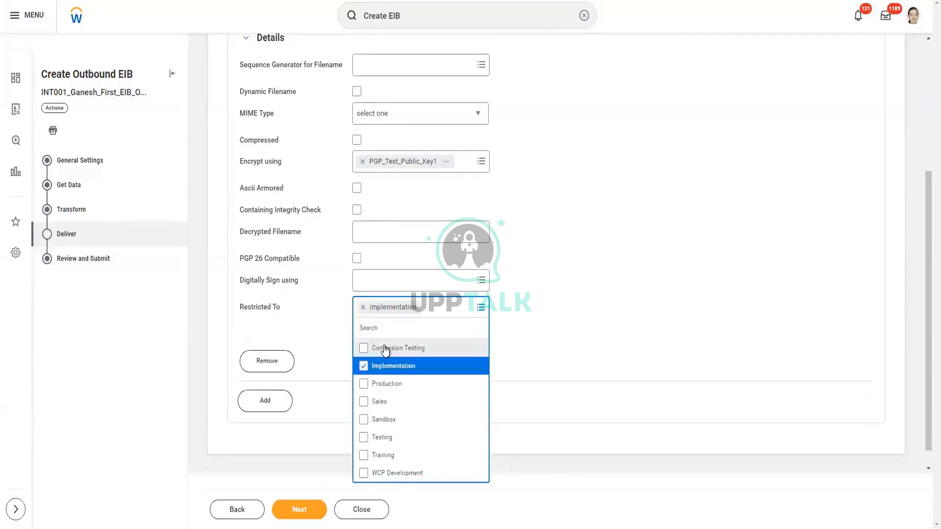
{"action": "left_click", "coordinate": [593, 298]}
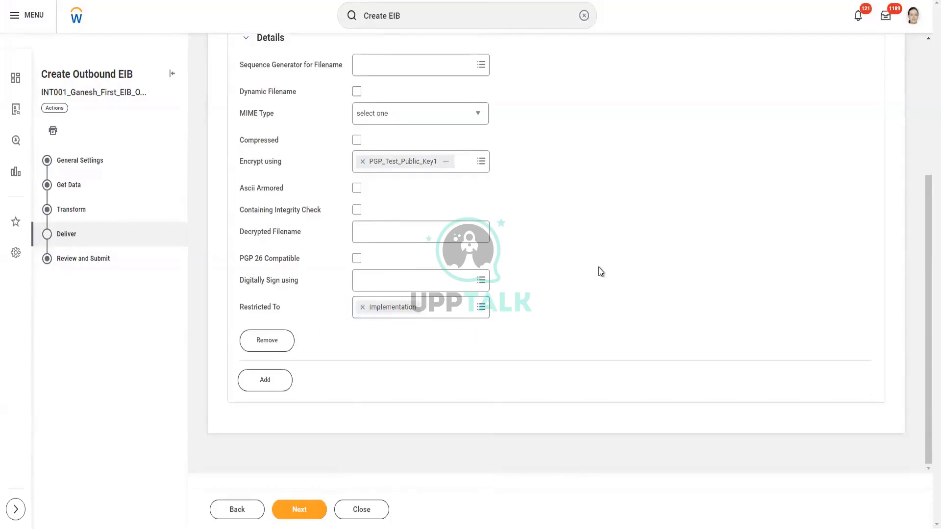
{"action": "scroll", "coordinate": [598, 267], "scroll_direction": "up", "scroll_amount": 3}
{"action": "scroll", "coordinate": [598, 267], "scroll_direction": "down", "scroll_amount": 4}
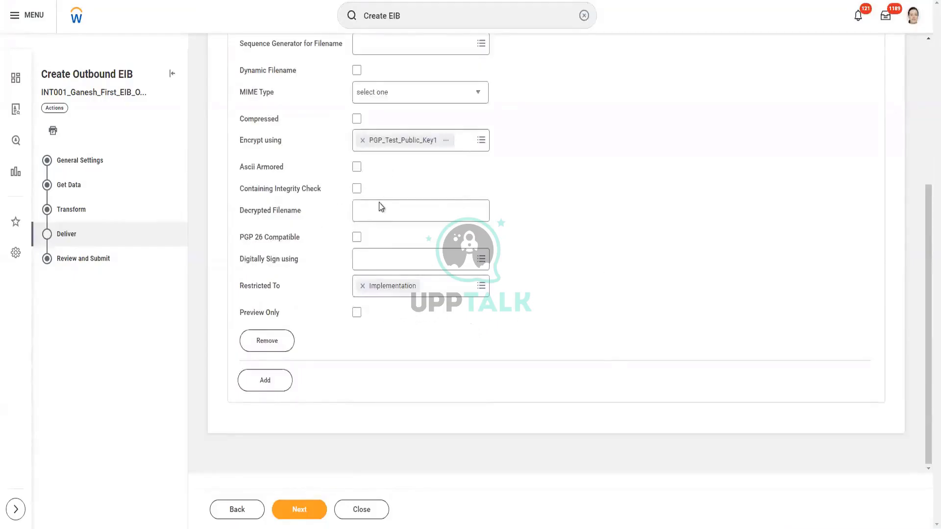
{"action": "left_click", "coordinate": [274, 386]}
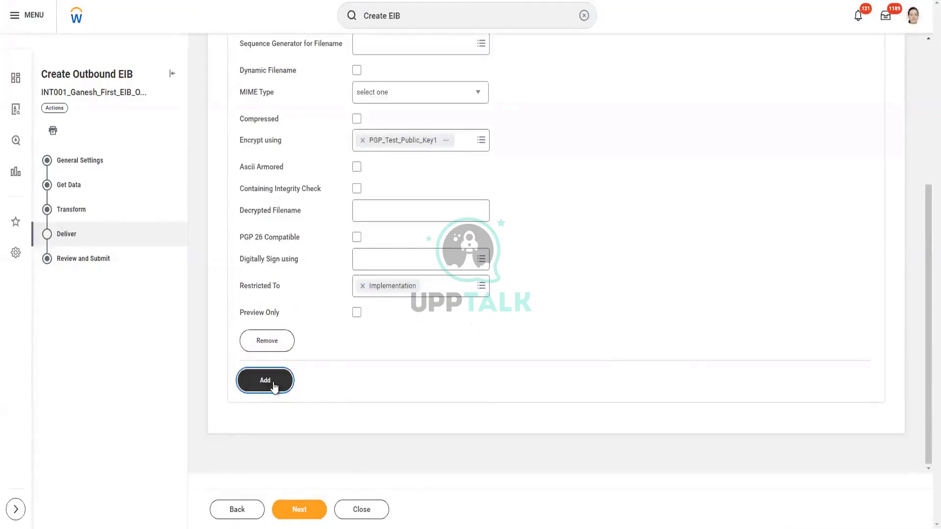
- Restrict the new delivery entry to the Sandbox environment
{"action": "scroll", "coordinate": [555, 257], "scroll_direction": "down", "scroll_amount": 4}
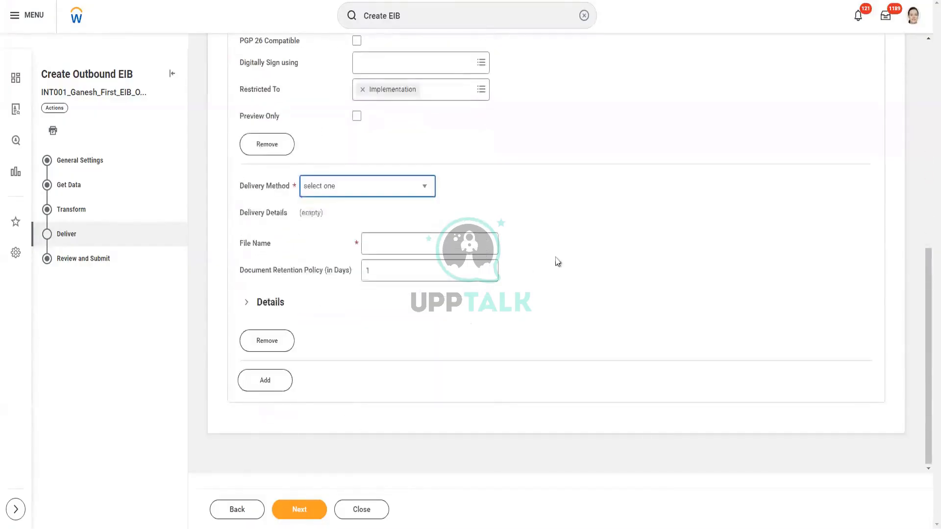
{"action": "left_click", "coordinate": [246, 305]}
{"action": "scroll", "coordinate": [364, 392], "scroll_direction": "down", "scroll_amount": 3}
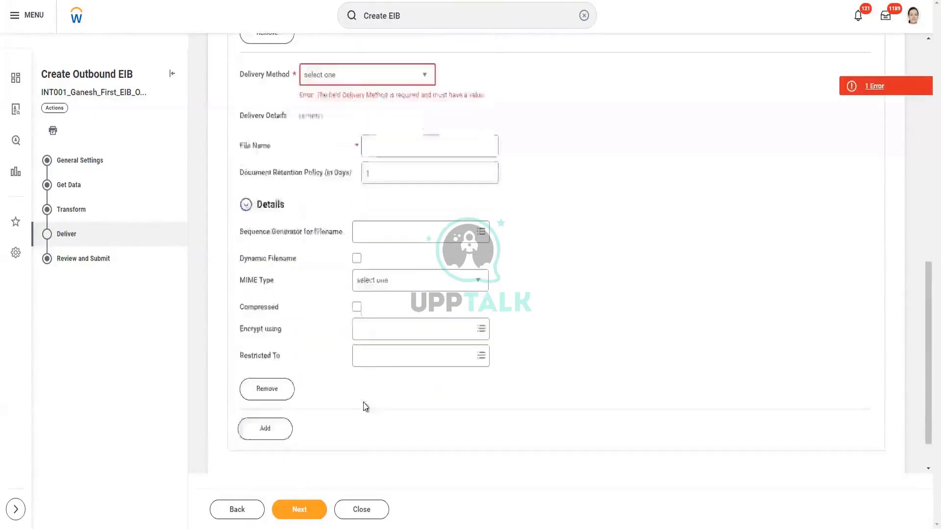
{"action": "left_click", "coordinate": [395, 314]}
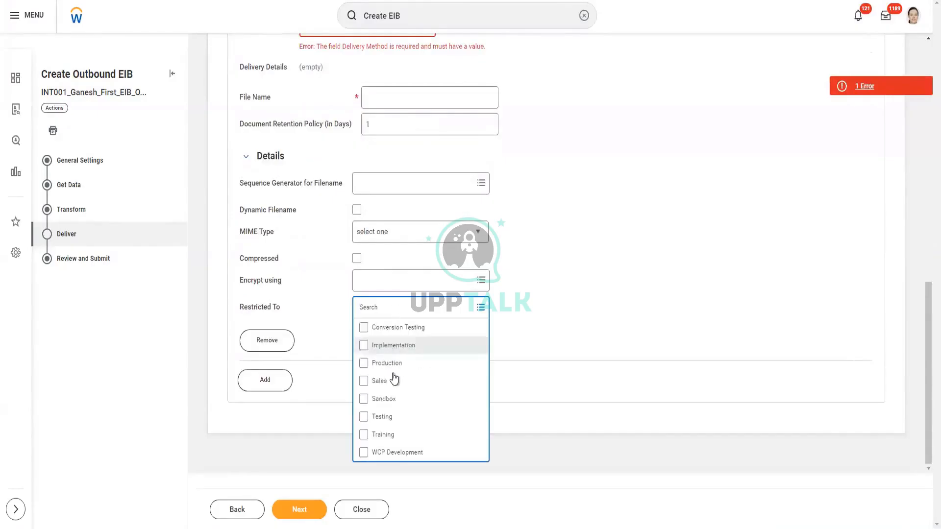
{"action": "left_click", "coordinate": [383, 398]}
{"action": "scroll", "coordinate": [557, 299], "scroll_direction": "up", "scroll_amount": 3}
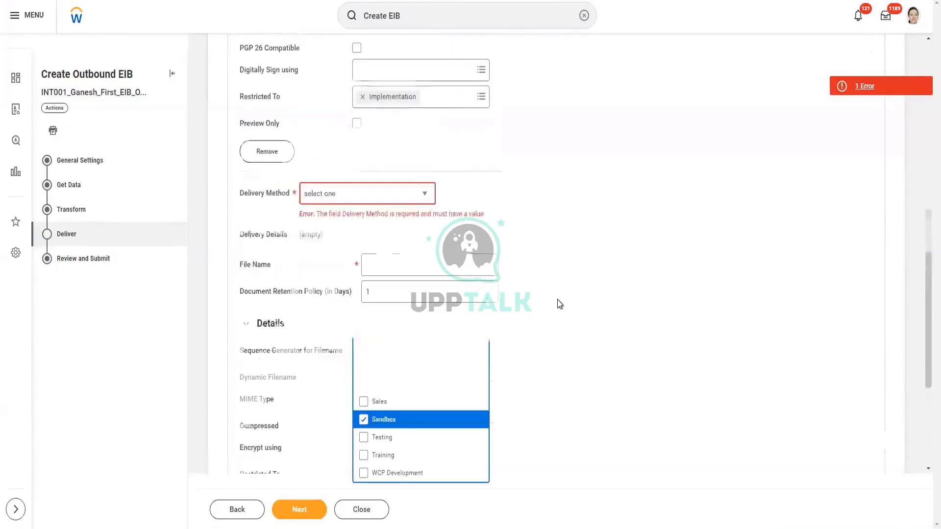
- Set the extra entry's delivery method to SFTP, then remove that entry
{"action": "left_click", "coordinate": [426, 196]}
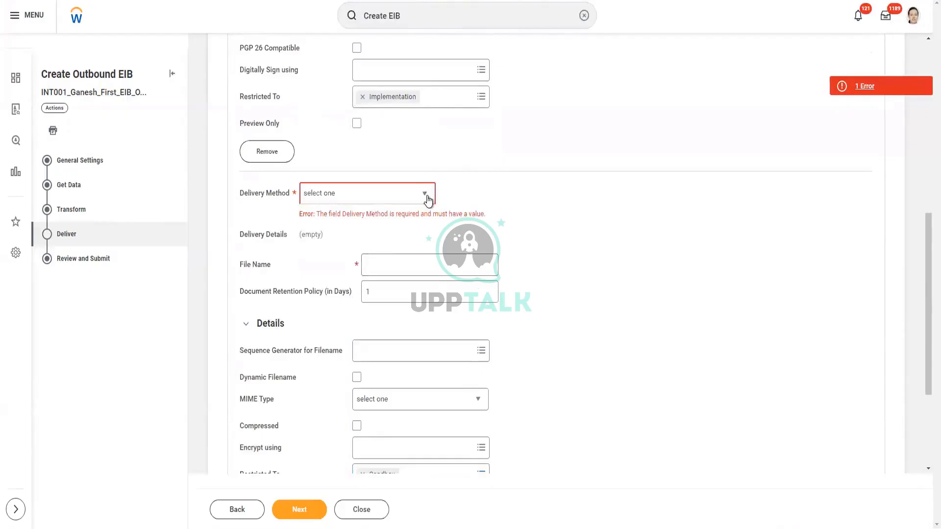
{"action": "left_click", "coordinate": [342, 349]}
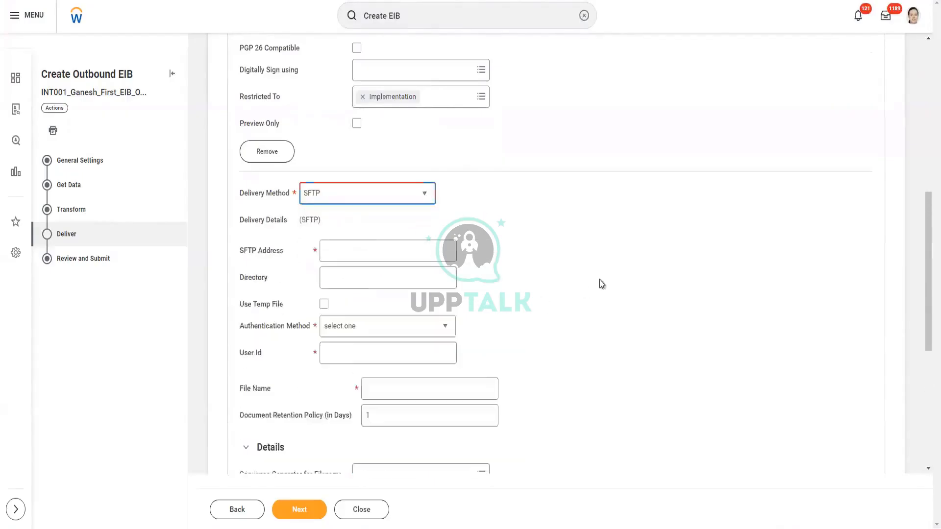
{"action": "scroll", "coordinate": [599, 279], "scroll_direction": "down", "scroll_amount": 2}
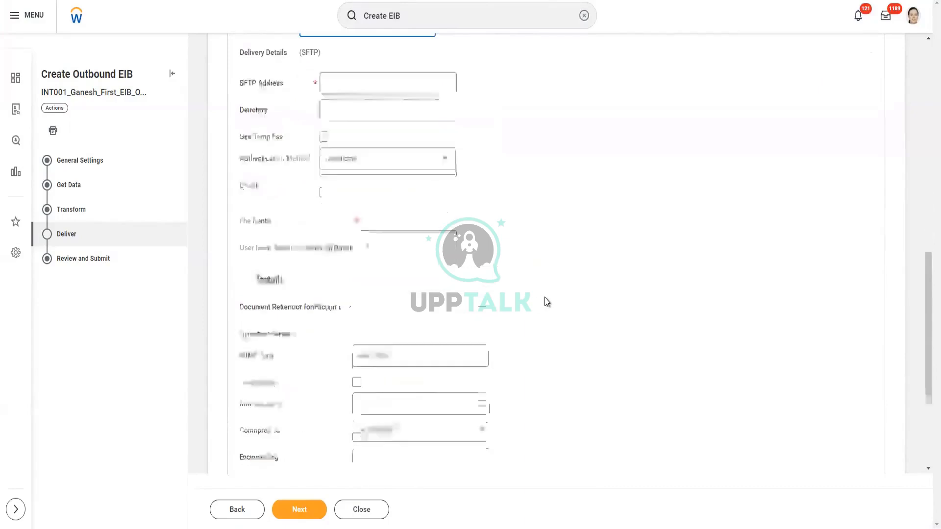
{"action": "scroll", "coordinate": [546, 301], "scroll_direction": "up", "scroll_amount": 1}
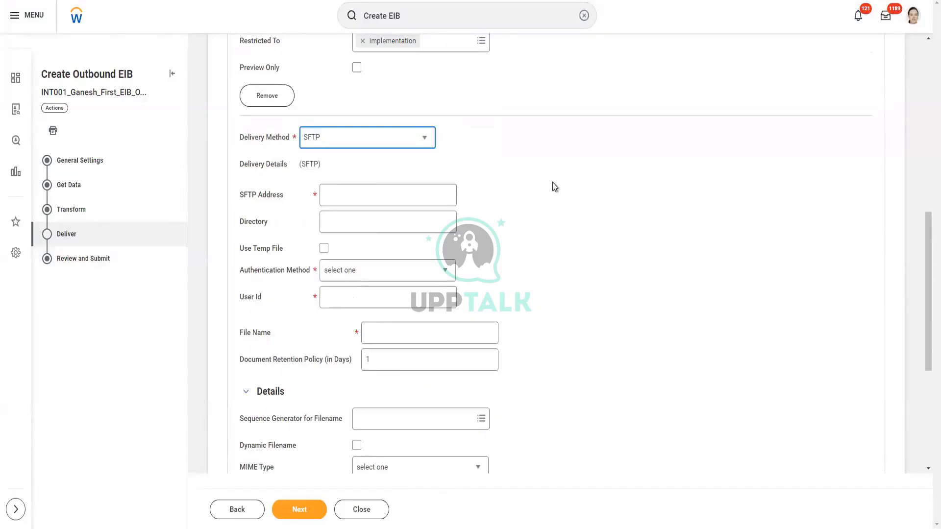
{"action": "scroll", "coordinate": [553, 183], "scroll_direction": "down", "scroll_amount": 3}
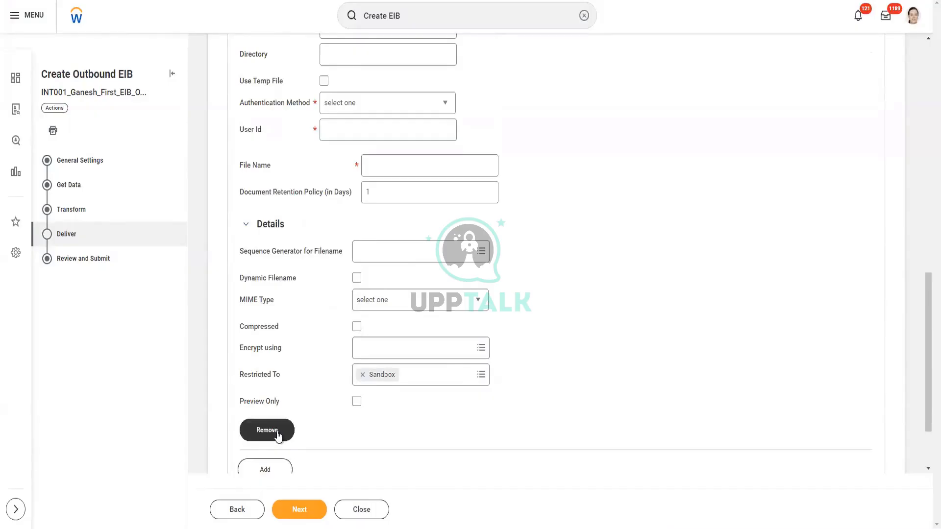
{"action": "left_click", "coordinate": [276, 432]}
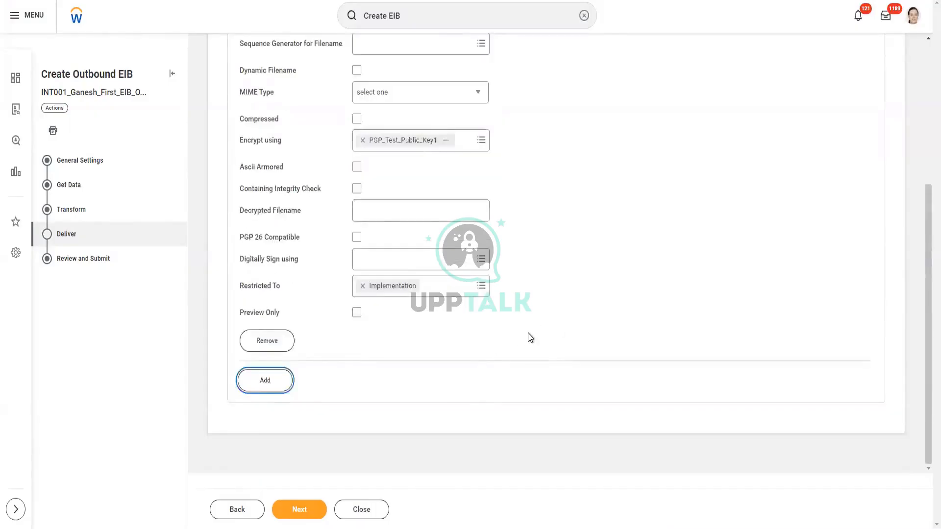
{"action": "scroll", "coordinate": [529, 334], "scroll_direction": "up", "scroll_amount": 3}
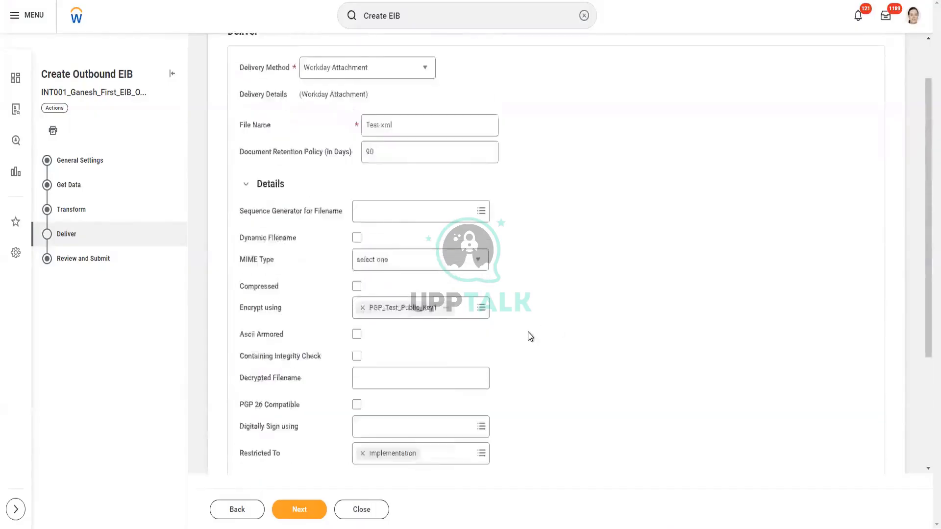
{"action": "scroll", "coordinate": [528, 331], "scroll_direction": "up", "scroll_amount": 1}
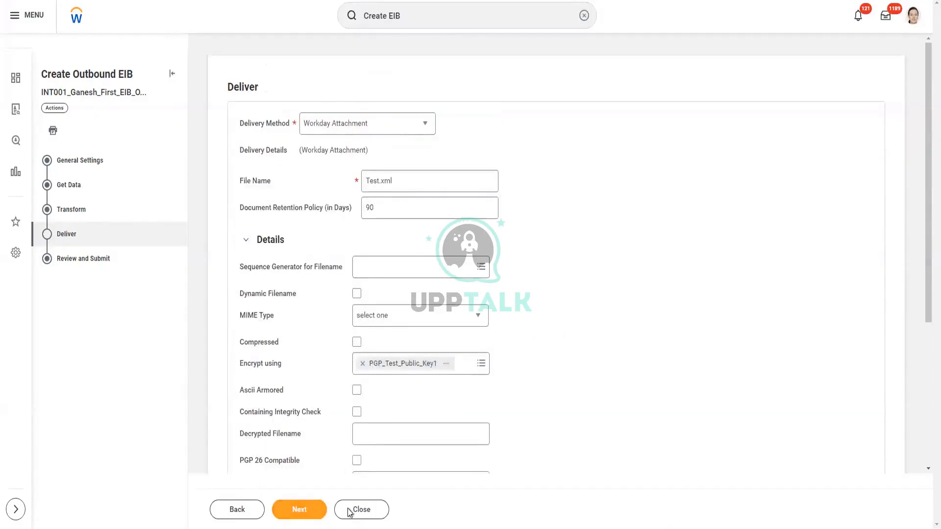
- Review the EIB settings and confirm creation of the INT001 outbound integration system
{"action": "left_click", "coordinate": [300, 514]}
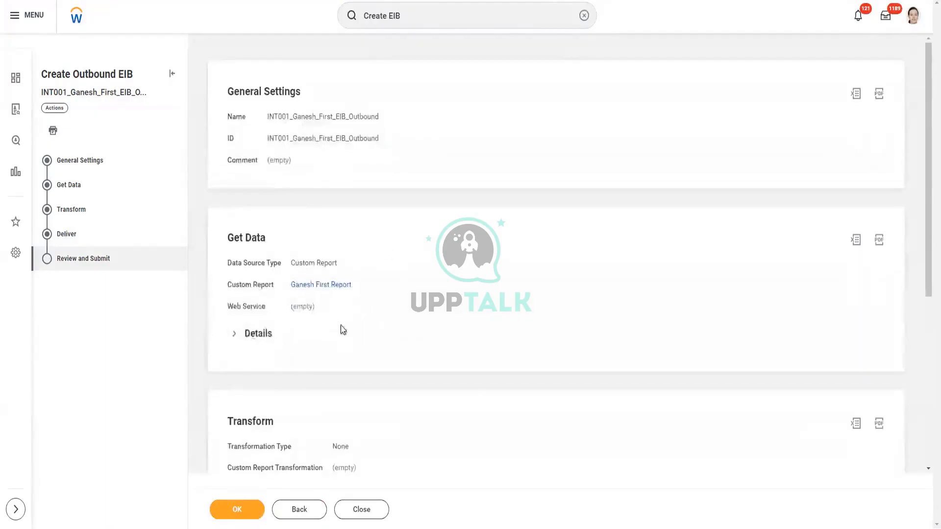
{"action": "scroll", "coordinate": [343, 329], "scroll_direction": "down", "scroll_amount": 3}
{"action": "scroll", "coordinate": [349, 343], "scroll_direction": "down", "scroll_amount": 2}
{"action": "left_click", "coordinate": [254, 510]}
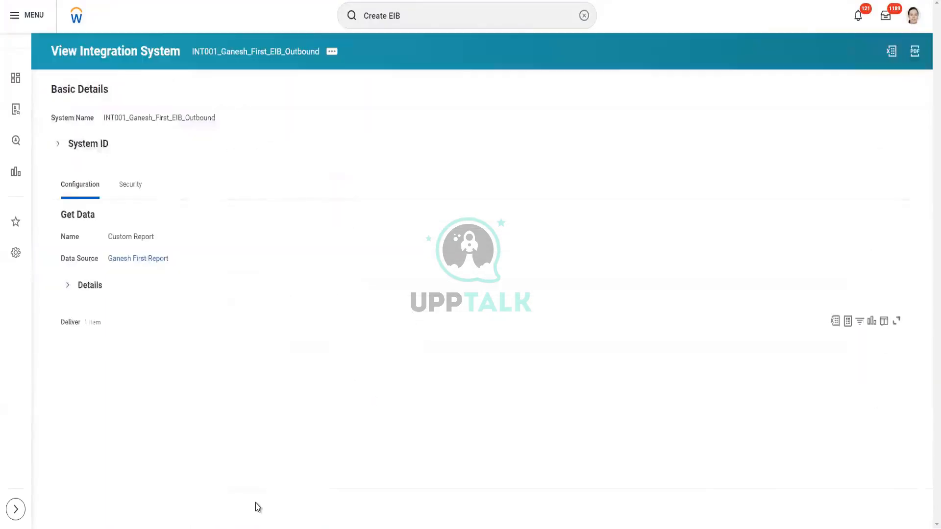
{"action": "scroll", "coordinate": [390, 260], "scroll_direction": "down", "scroll_amount": 2}
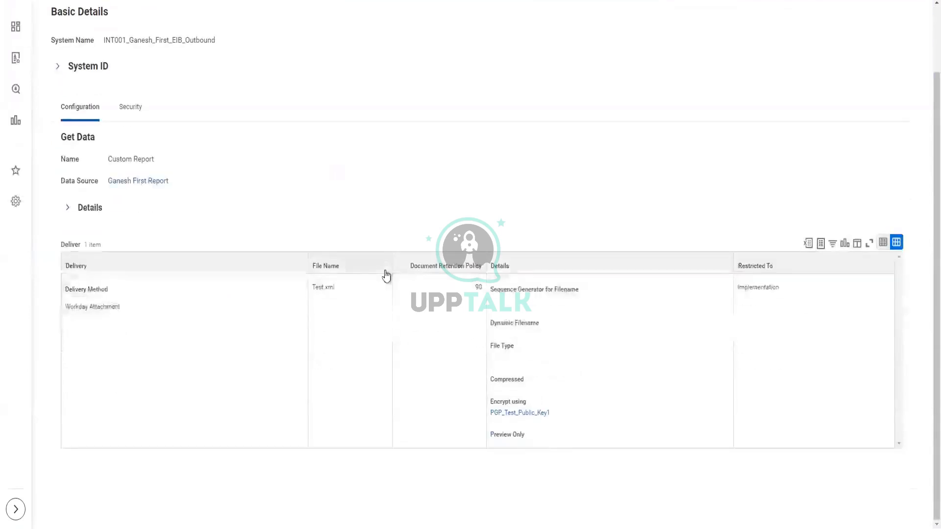
{"action": "scroll", "coordinate": [379, 283], "scroll_direction": "up", "scroll_amount": 2}
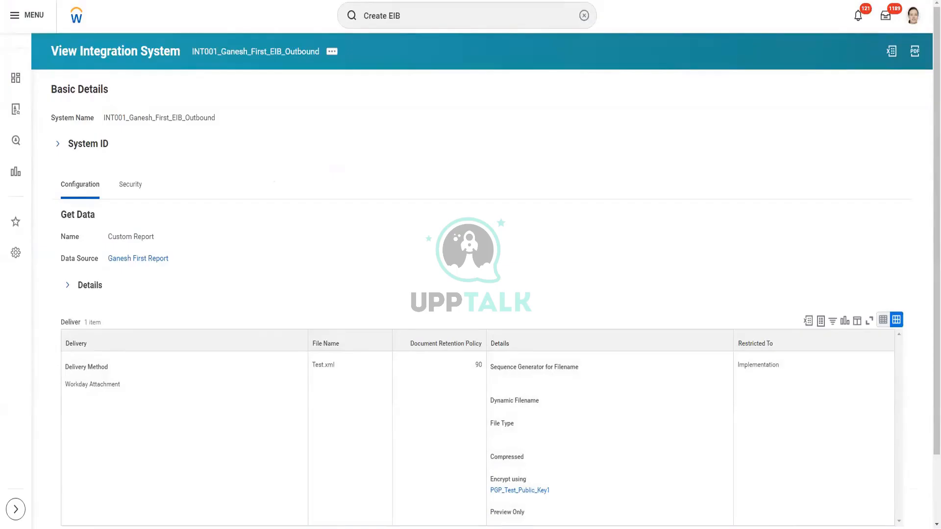
- Add a colon to the heading and list '- Get Data', '- Transform', '- Deliver' beneath it
{"action": "key", "text": "alt+Tab"}
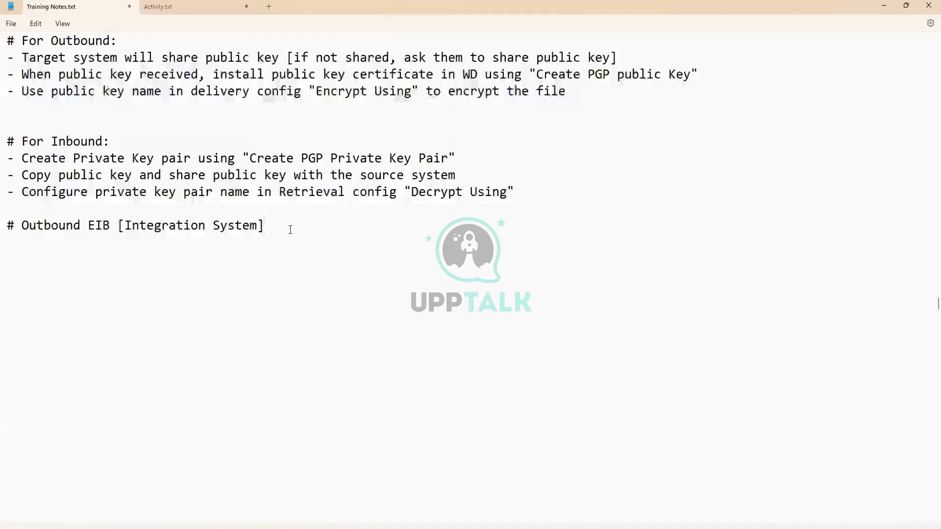
{"action": "type", "text": ":"}
{"action": "key", "text": "Return"}
{"action": "key", "text": "Return"}
{"action": "key", "text": "Return"}
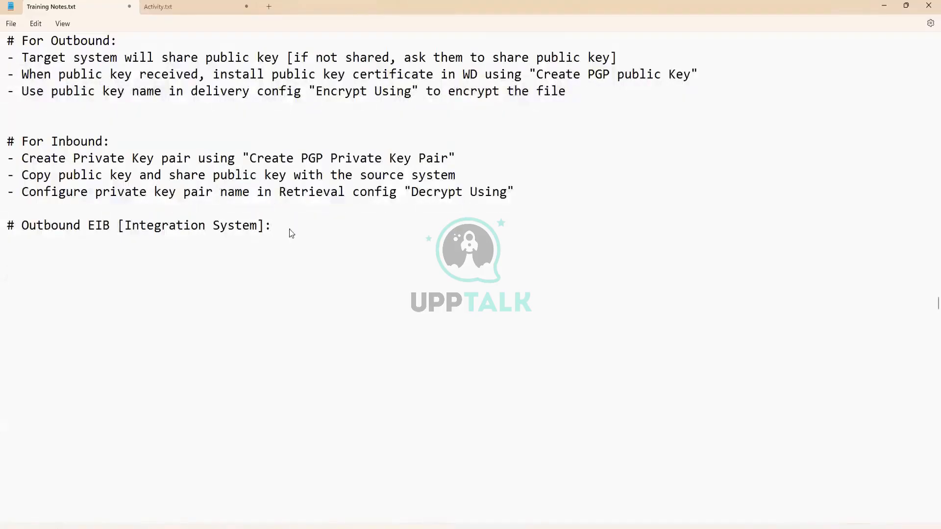
{"action": "type", "text": "- Get Date"}
{"action": "key", "text": "BackSpace"}
{"action": "type", "text": "a"}
{"action": "key", "text": "Return"}
{"action": "type", "text": "- Transform"}
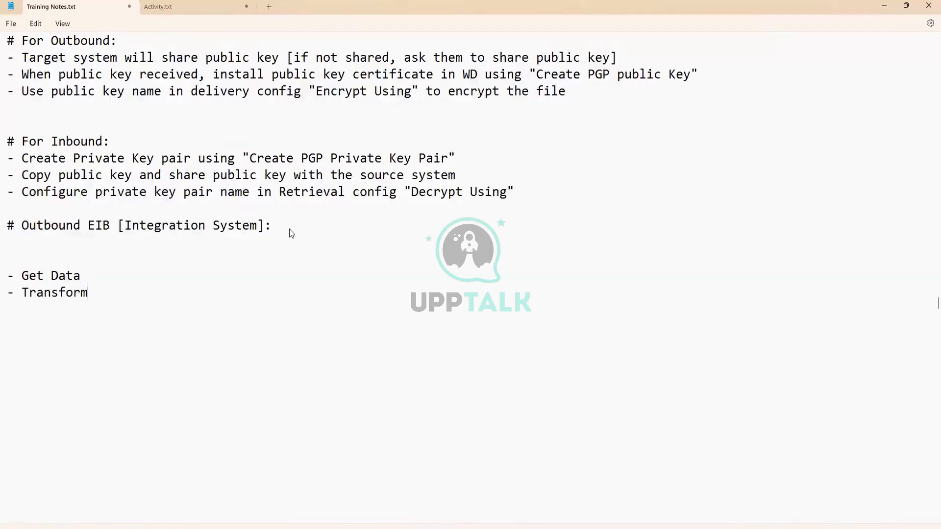
{"action": "key", "text": "Return"}
{"action": "type", "text": "- Deliver"}
- Highlight the Transform line and delete the blank line above Get Data
{"action": "left_click_drag", "start_coordinate": [89, 293], "coordinate": [10, 301]}
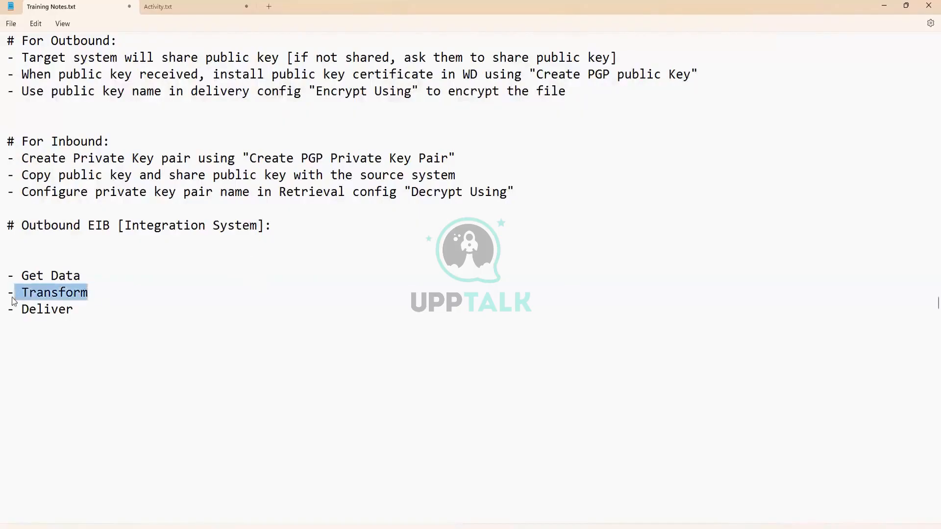
{"action": "left_click", "coordinate": [85, 313]}
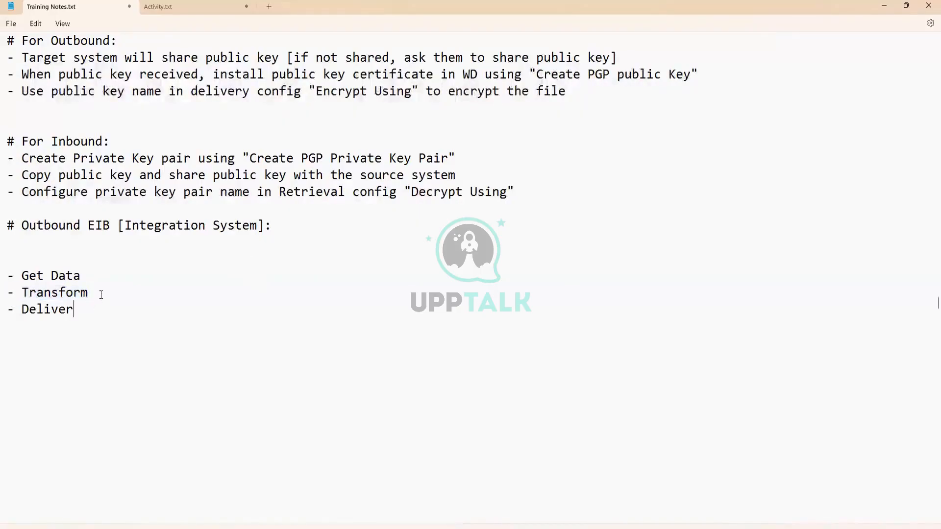
{"action": "left_click_drag", "start_coordinate": [90, 293], "coordinate": [5, 294]}
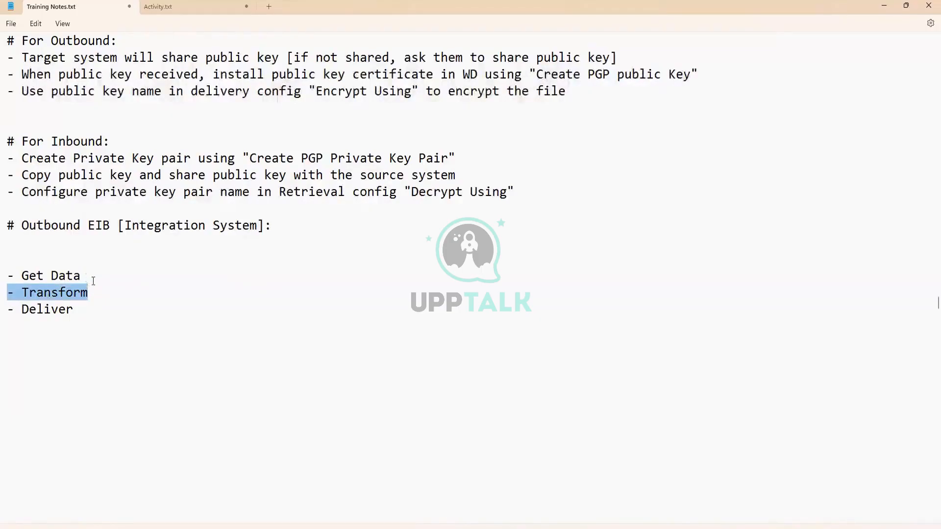
{"action": "left_click", "coordinate": [99, 289]}
{"action": "left_click_drag", "start_coordinate": [99, 291], "coordinate": [3, 298]}
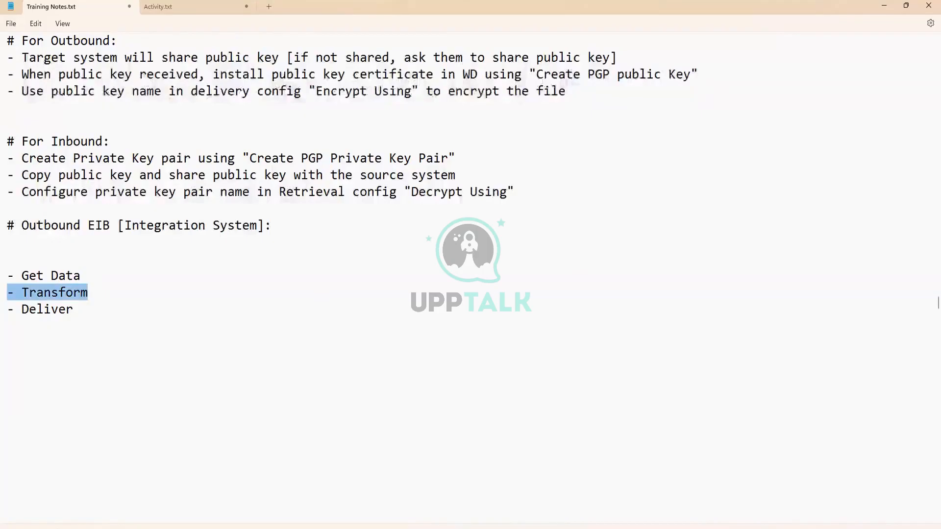
{"action": "key", "text": "alt+Tab"}
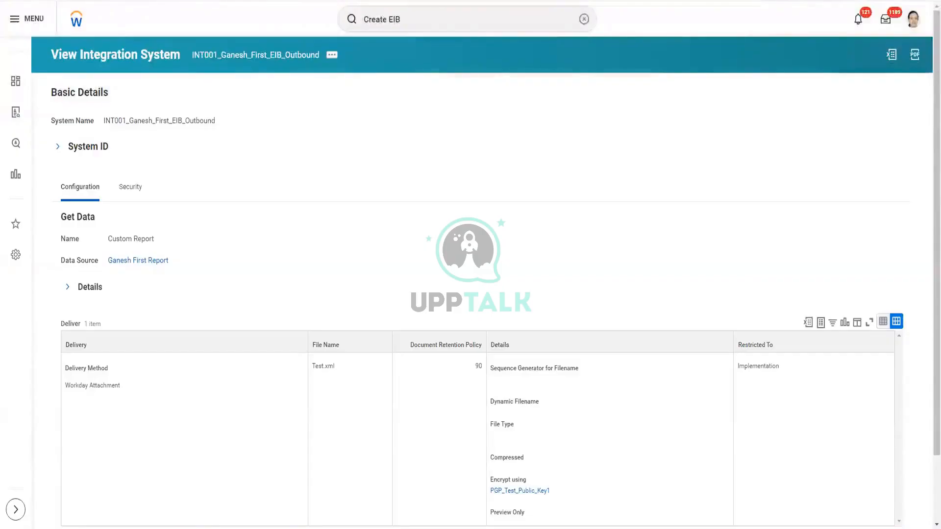
{"action": "key", "text": "alt+Tab"}
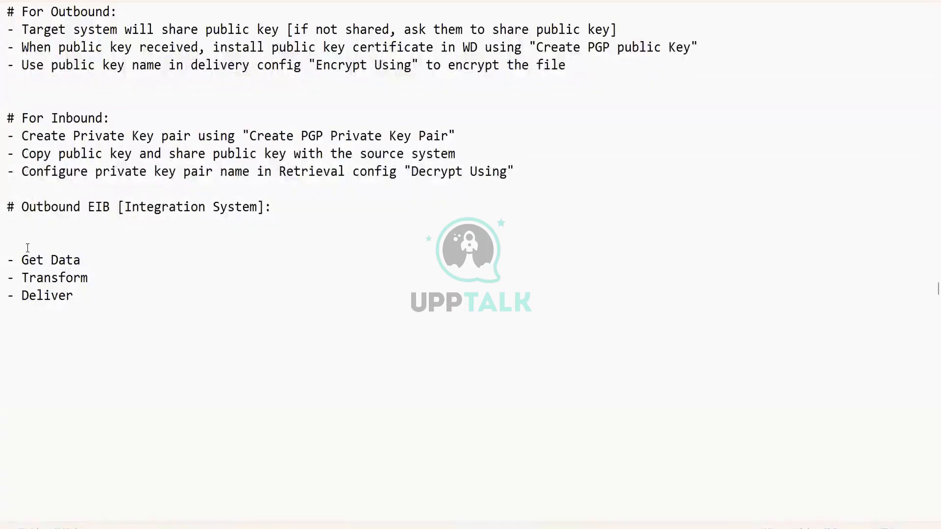
{"action": "key", "text": "BackSpace"}
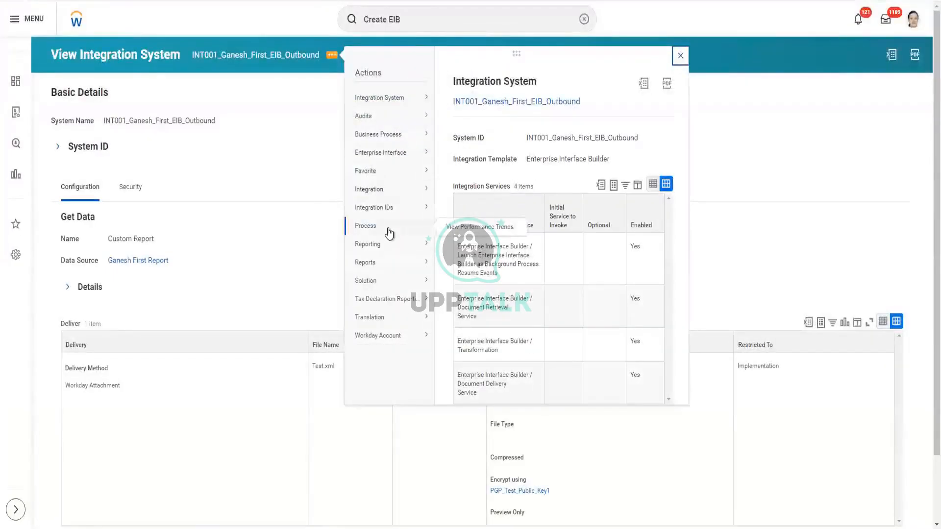
- Launch the INT001 outbound EIB through Integration > Launch / Schedule with Run Now
{"action": "mouse_move", "coordinate": [389, 192]}
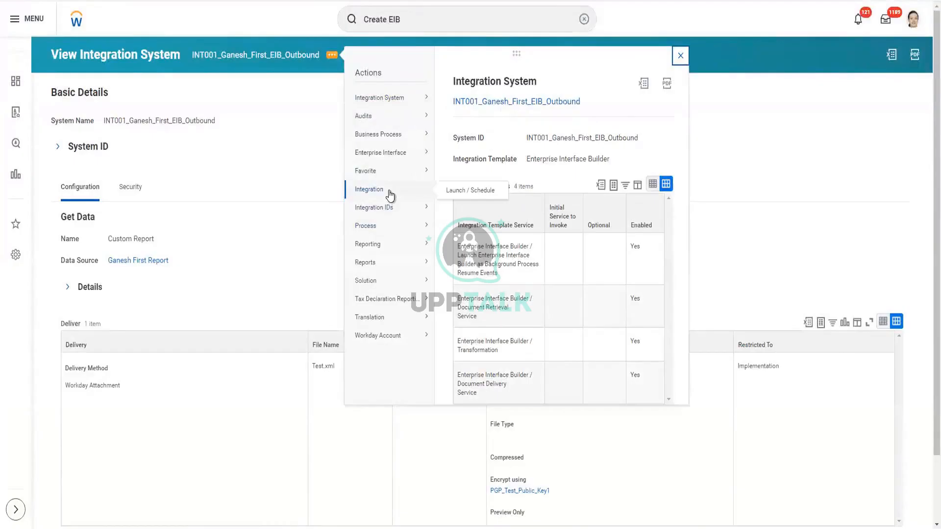
{"action": "left_click", "coordinate": [446, 191]}
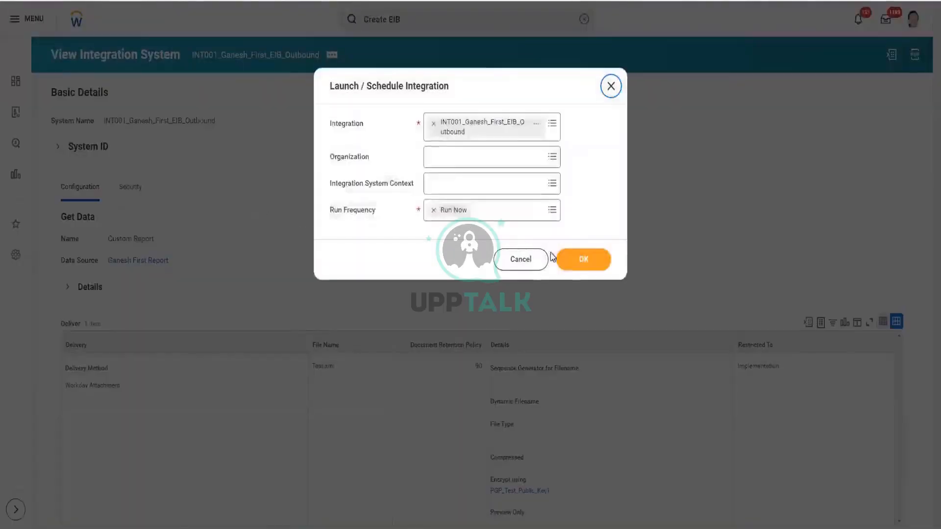
{"action": "left_click", "coordinate": [574, 258]}
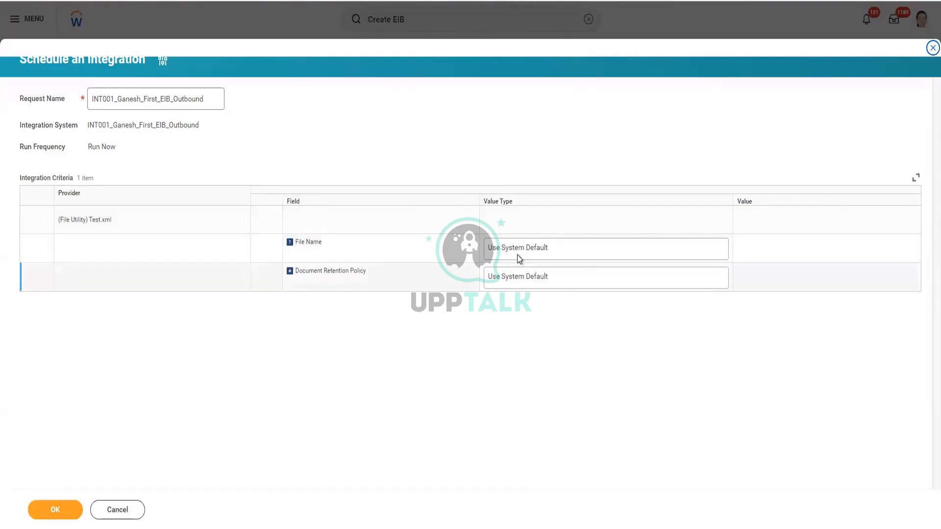
- Switch the File Name value type between Specify Value and Determine Value at Runtime
{"action": "left_click", "coordinate": [549, 250]}
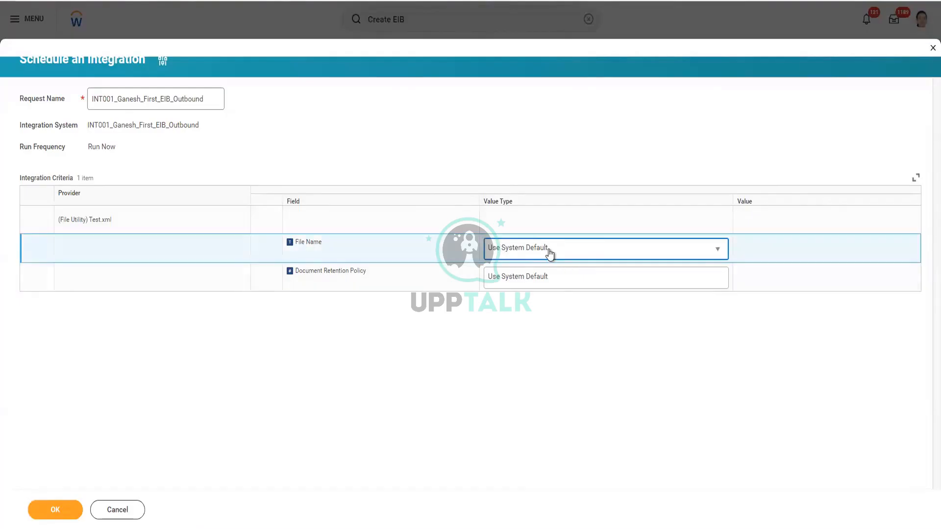
{"action": "left_click", "coordinate": [595, 250]}
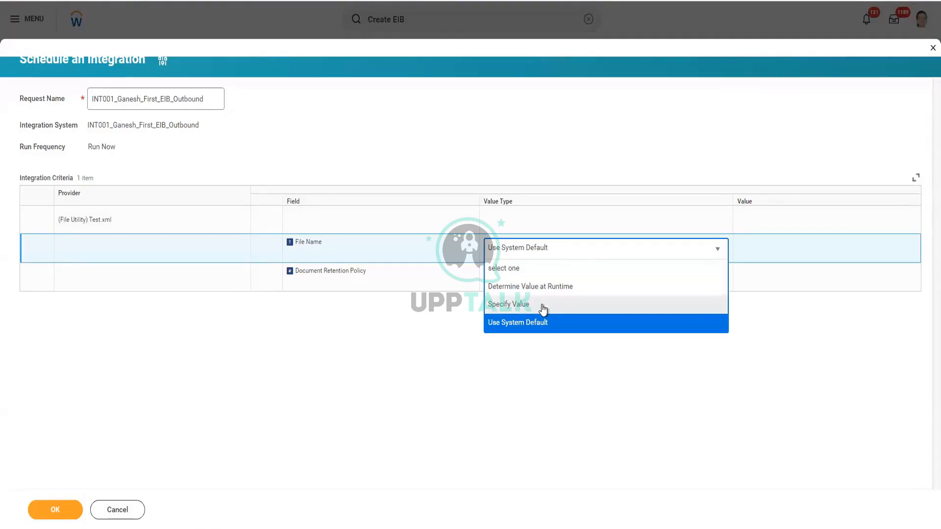
{"action": "left_click", "coordinate": [543, 306]}
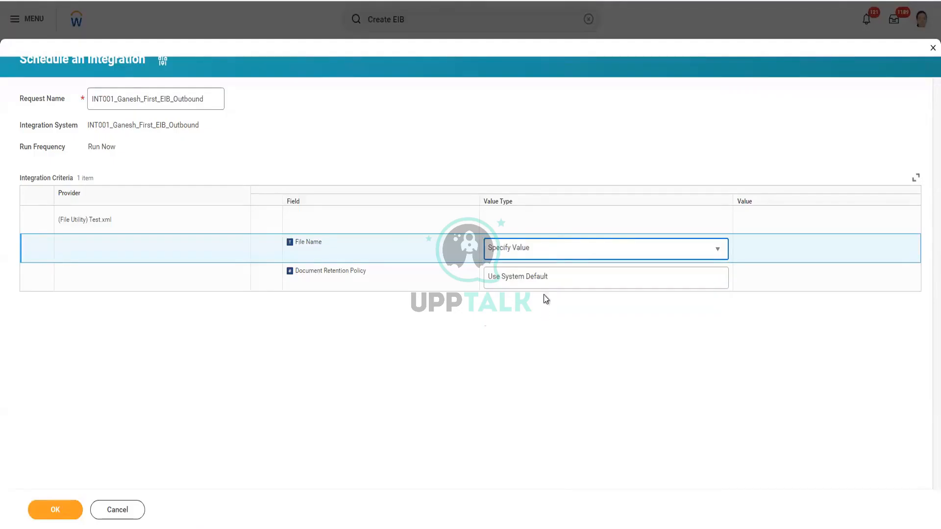
{"action": "left_click", "coordinate": [555, 248]}
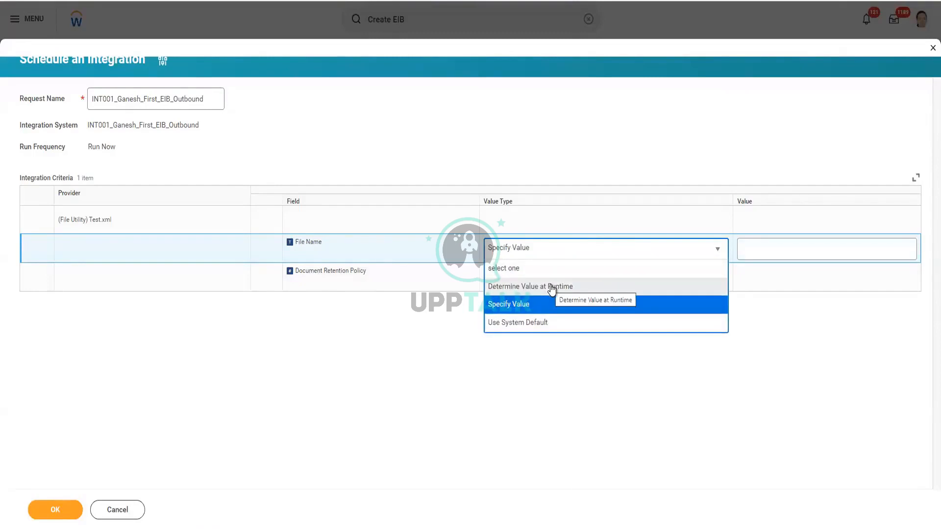
{"action": "left_click", "coordinate": [554, 288]}
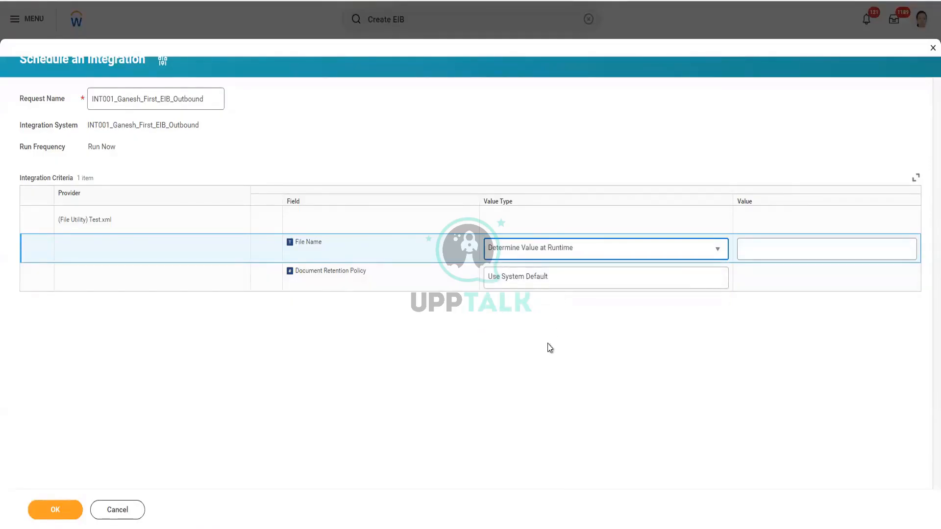
- Enter Ganesh.xml as a specified File Name, then revert to Determine Value at Runtime
{"action": "left_click", "coordinate": [723, 254]}
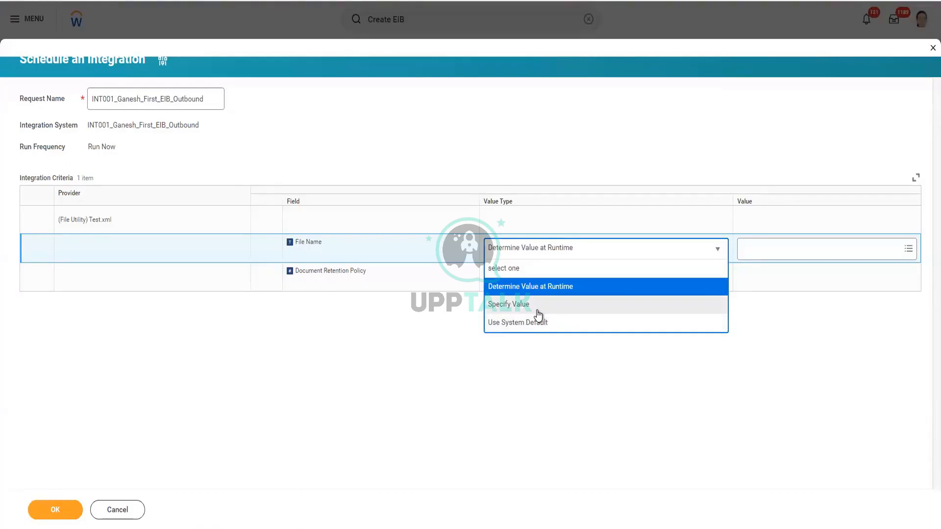
{"action": "left_click", "coordinate": [537, 306]}
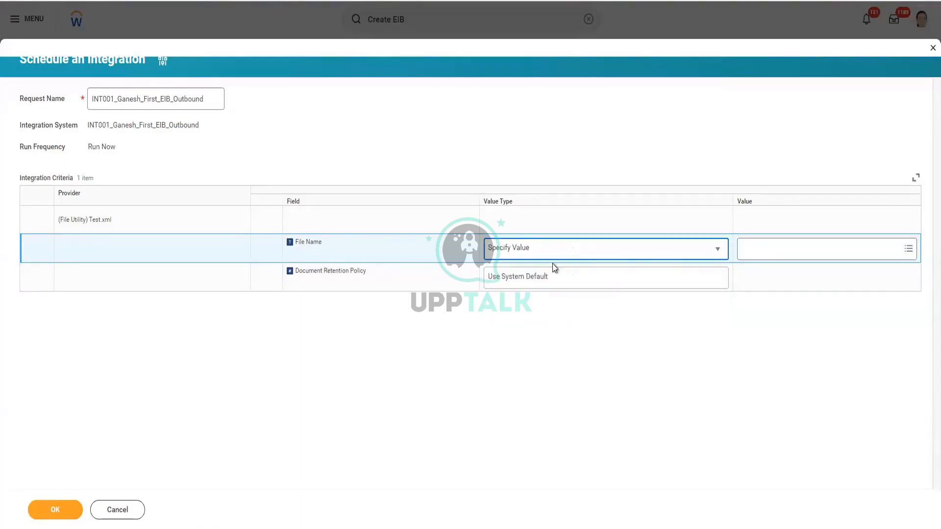
{"action": "left_click", "coordinate": [757, 247]}
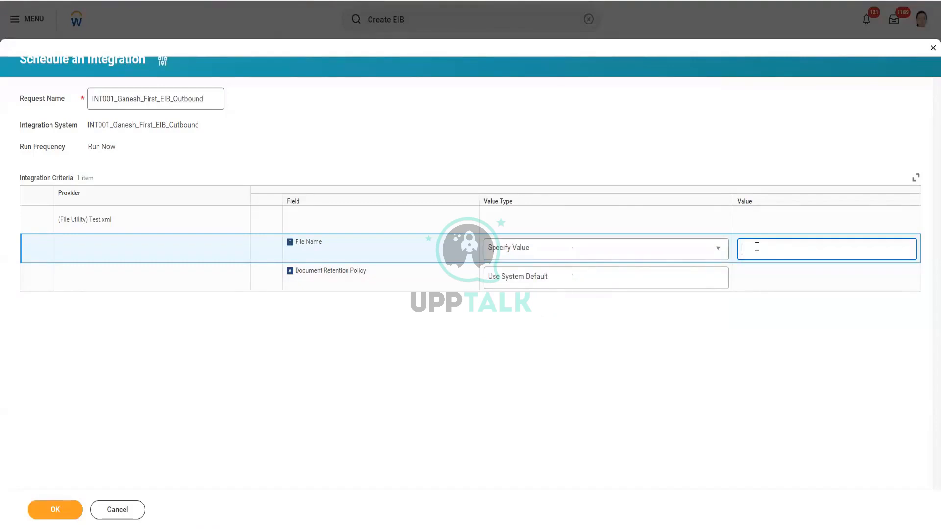
{"action": "type", "text": "Ganesh.xml"}
{"action": "left_click", "coordinate": [720, 250]}
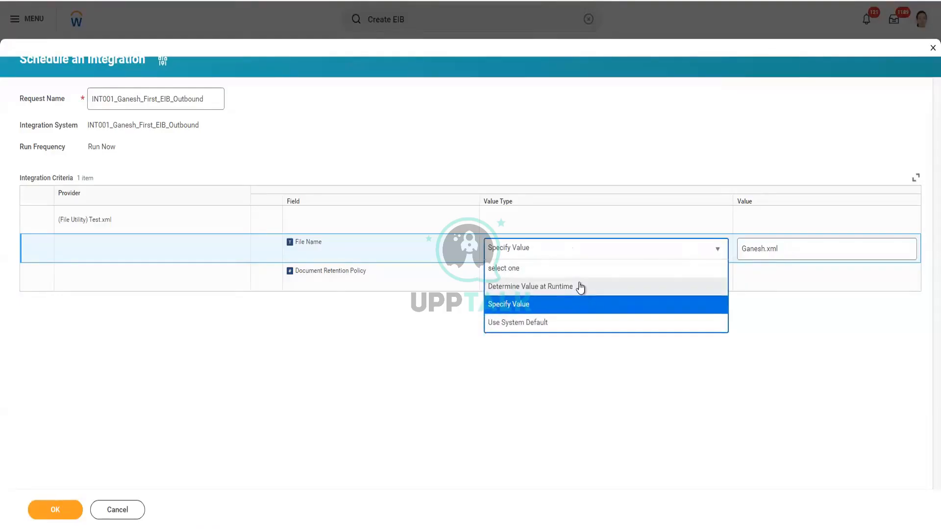
{"action": "left_click", "coordinate": [579, 287]}
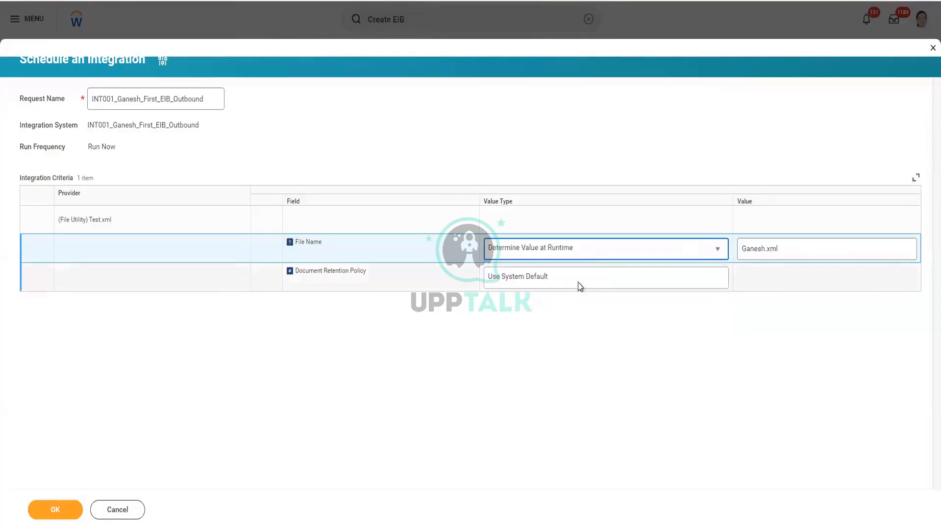
{"action": "left_click", "coordinate": [806, 246]}
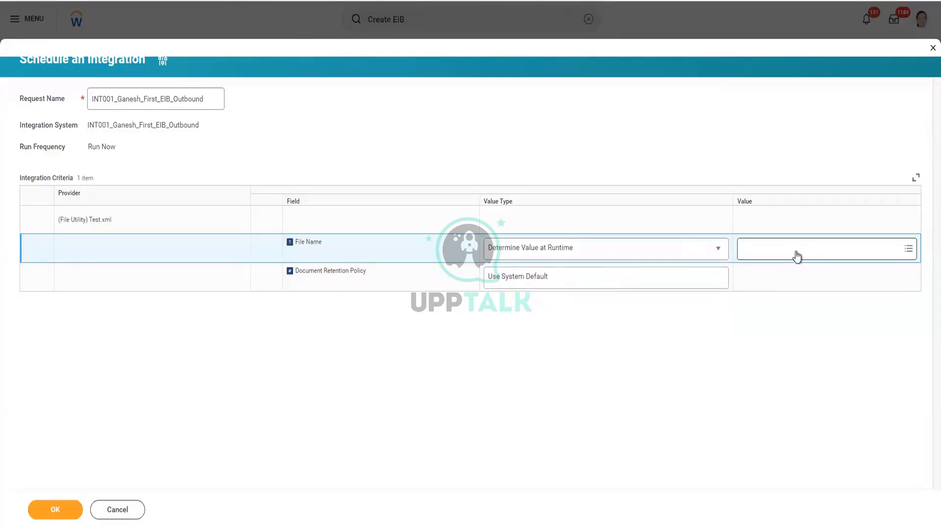
- Search the File Name value prompt for 'next'
{"action": "left_click", "coordinate": [775, 252]}
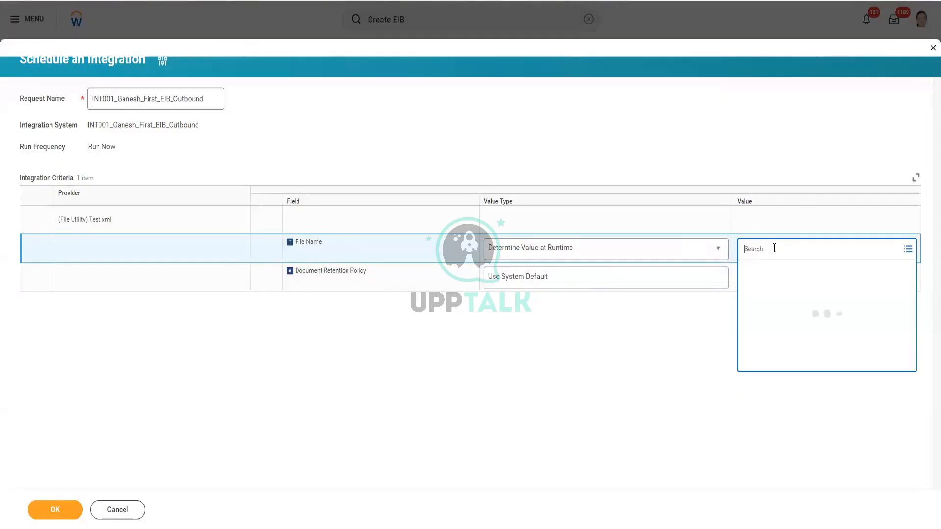
{"action": "type", "text": "next"}
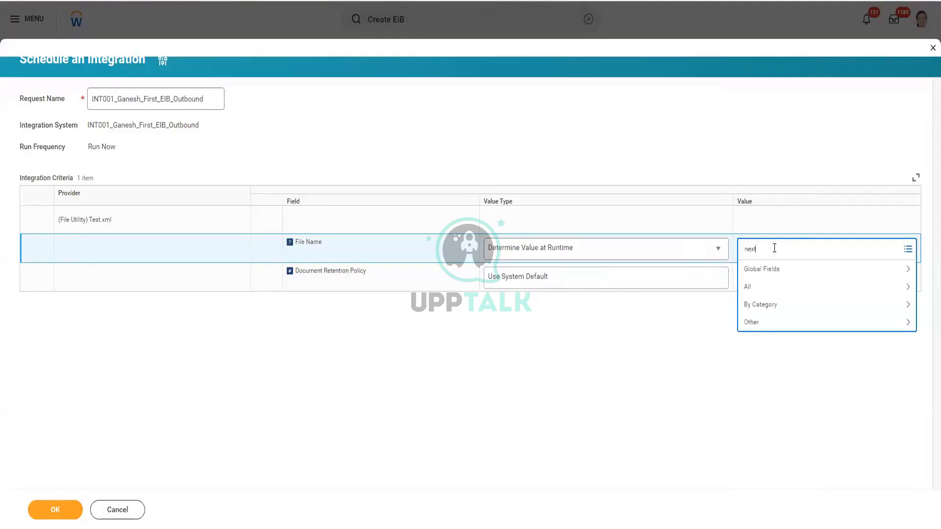
{"action": "key", "text": "Return"}
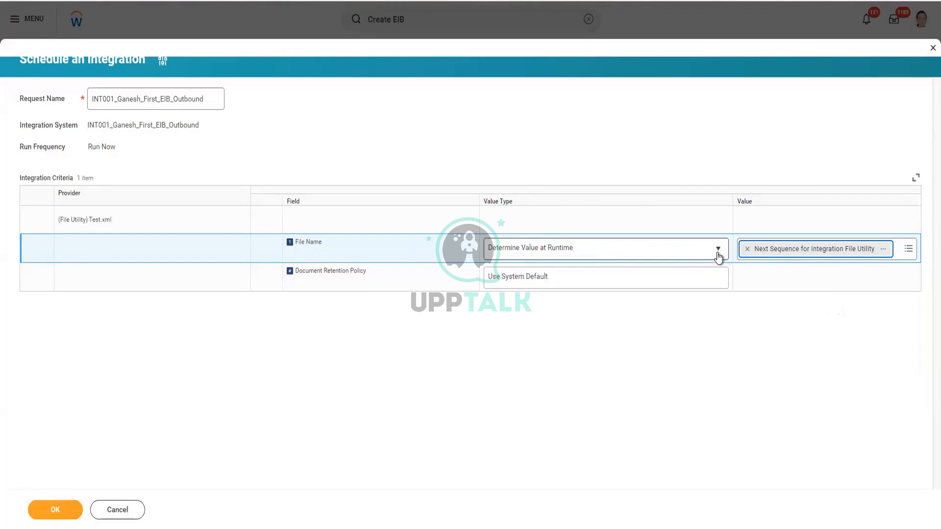
- Set the File Name value type to Use System Default and submit the integration
{"action": "left_click", "coordinate": [718, 249]}
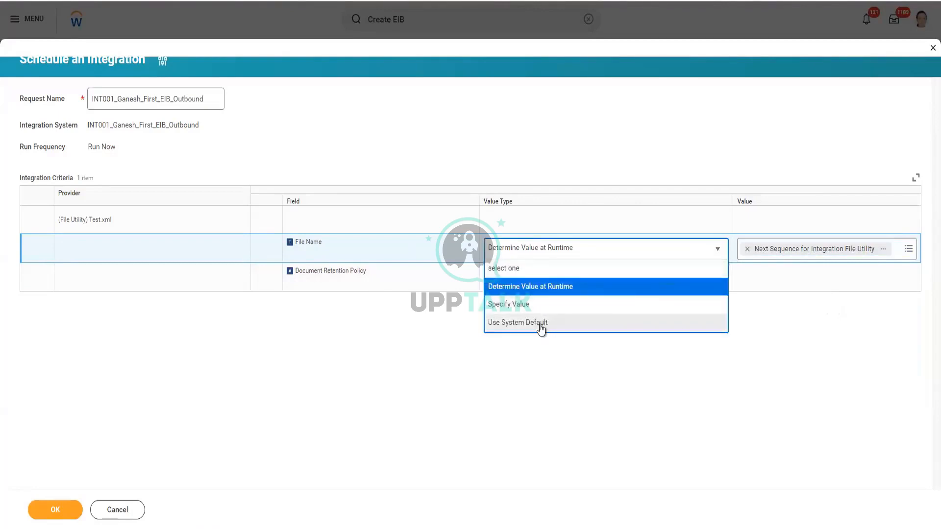
{"action": "left_click", "coordinate": [541, 326]}
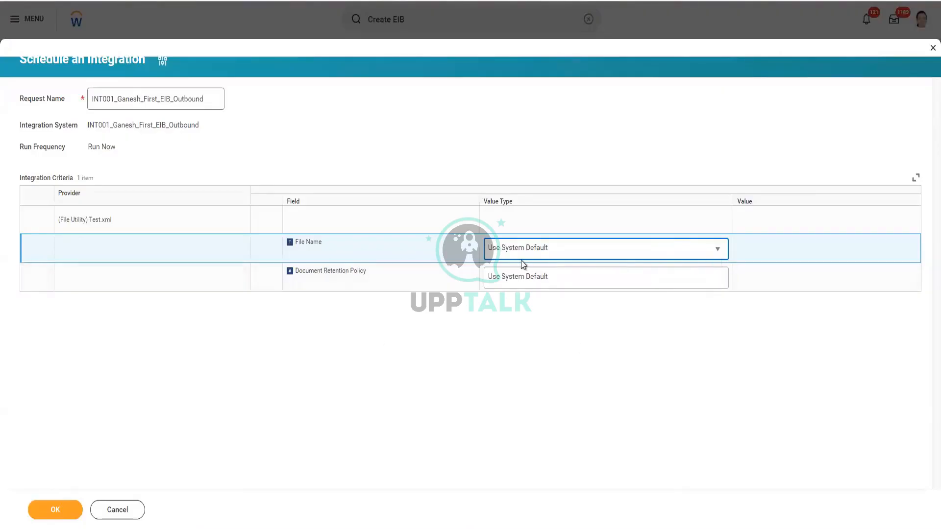
{"action": "left_click", "coordinate": [722, 253]}
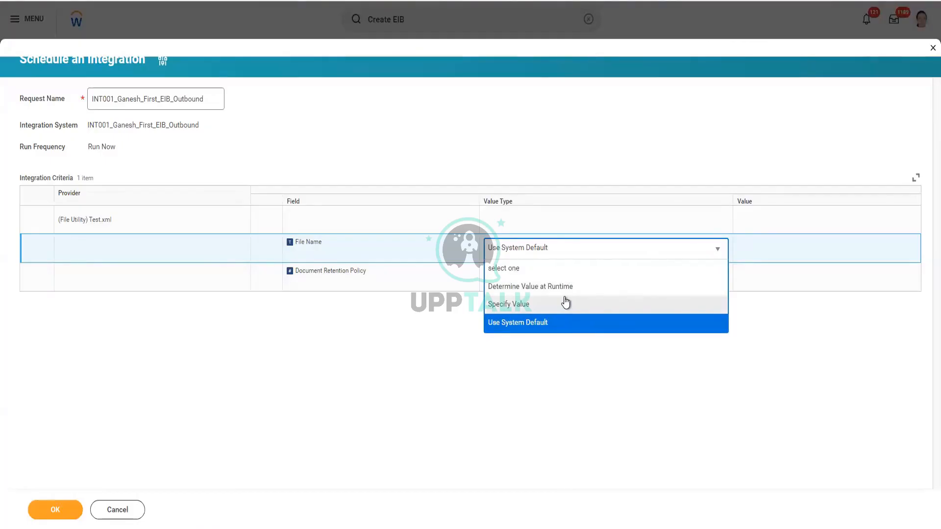
{"action": "left_click", "coordinate": [530, 317]}
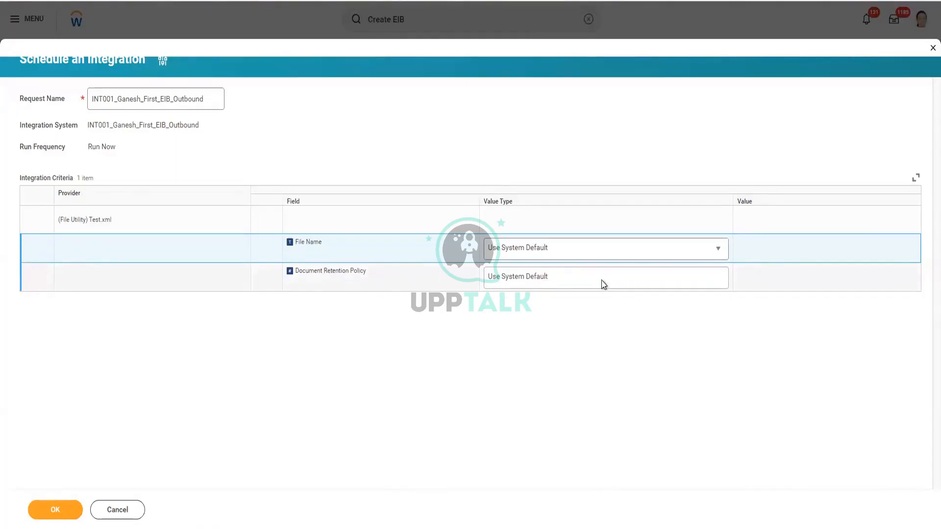
{"action": "left_click", "coordinate": [66, 509]}
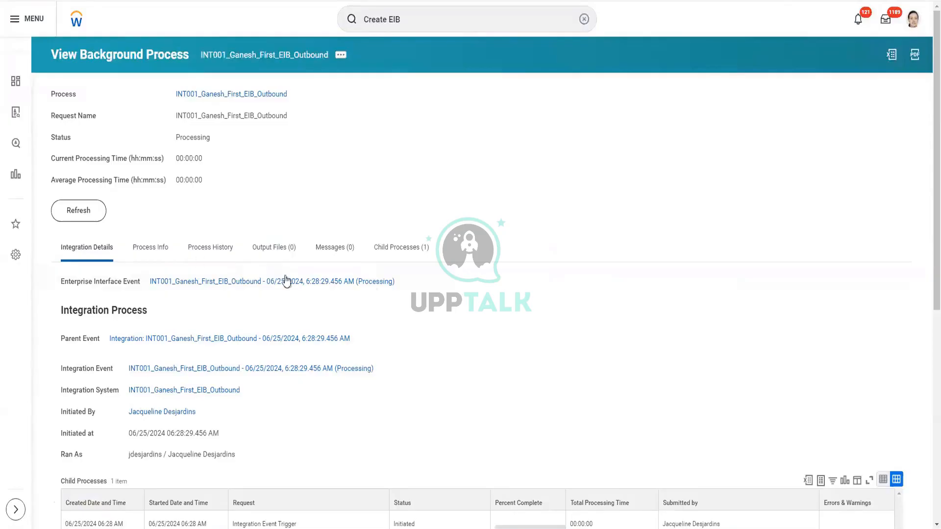
- Refresh the background process until its status changes from Processing to Completed
{"action": "scroll", "coordinate": [371, 288], "scroll_direction": "down", "scroll_amount": 7}
{"action": "scroll", "coordinate": [371, 287], "scroll_direction": "up", "scroll_amount": 8}
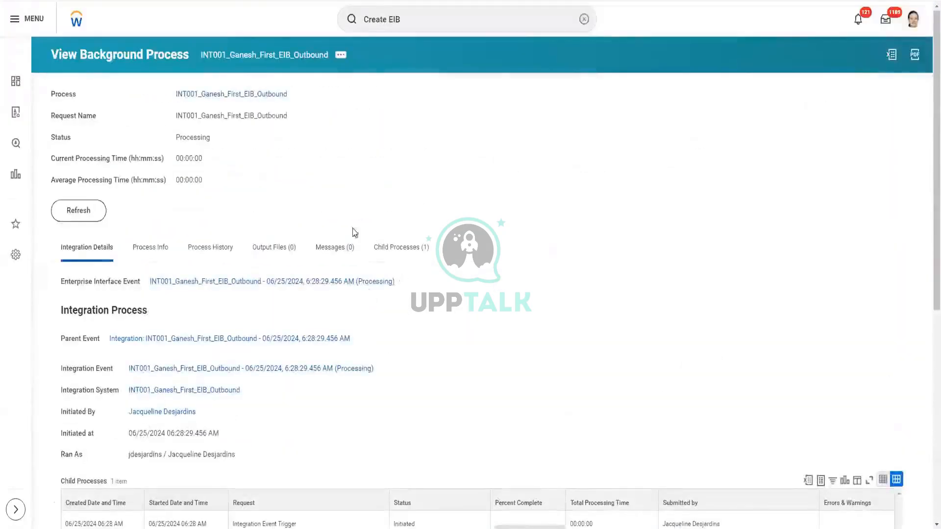
{"action": "left_click", "coordinate": [90, 216]}
{"action": "left_click_drag", "start_coordinate": [57, 140], "coordinate": [202, 183]}
{"action": "left_click", "coordinate": [201, 180]}
{"action": "left_click", "coordinate": [98, 211]}
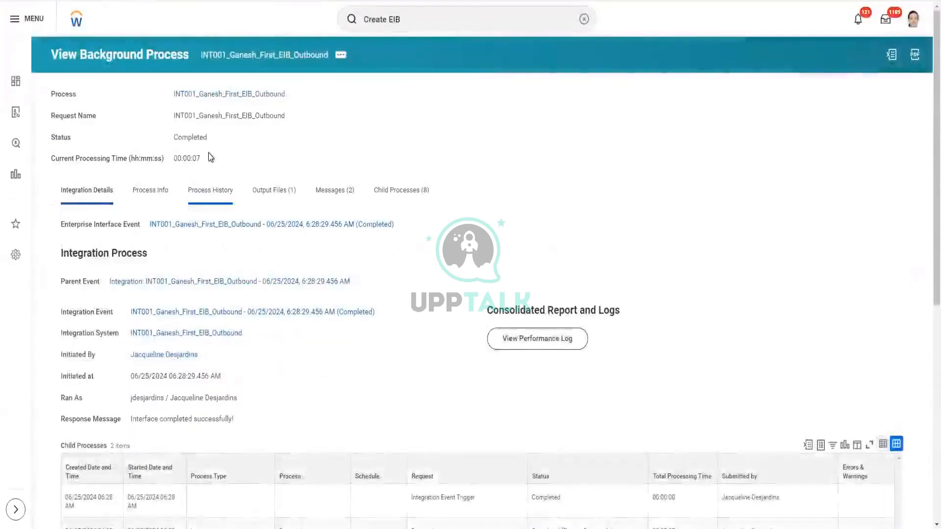
{"action": "left_click_drag", "start_coordinate": [175, 135], "coordinate": [207, 156]}
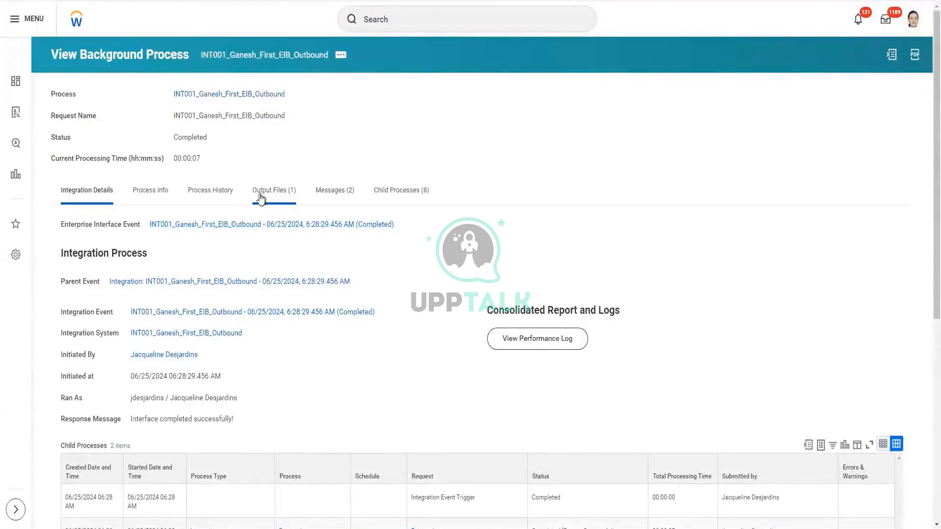
- Open the Test.xml file from the run's Output Files tab
{"action": "left_click", "coordinate": [288, 198]}
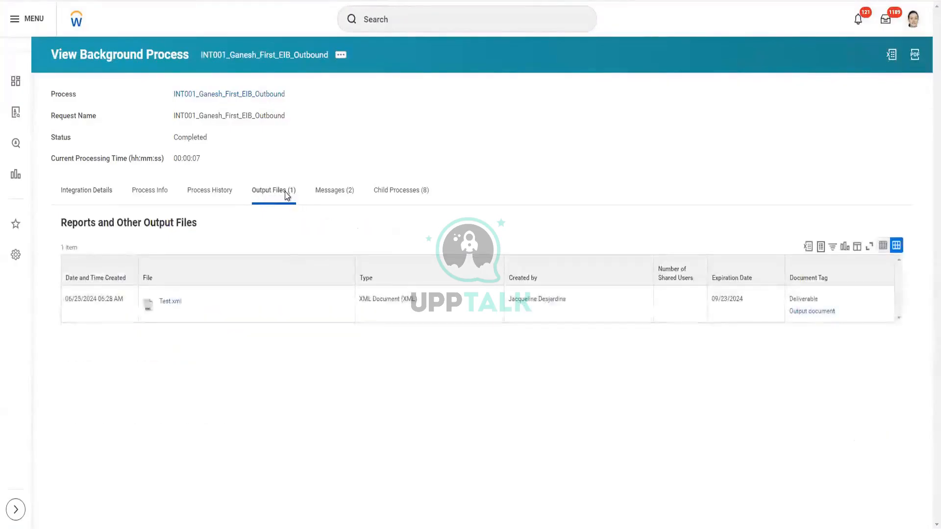
{"action": "left_click", "coordinate": [169, 302]}
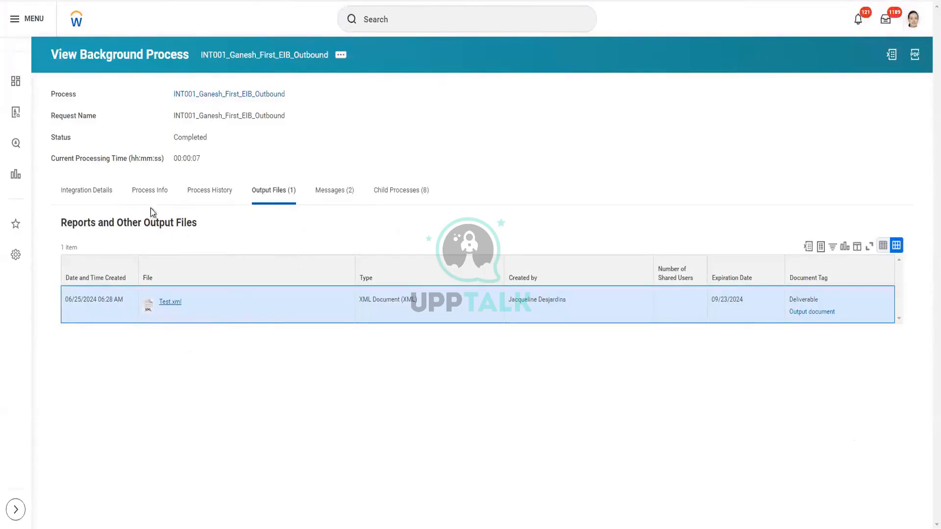
{"action": "left_click", "coordinate": [88, 191]}
{"action": "scroll", "coordinate": [387, 215], "scroll_direction": "down", "scroll_amount": 5}
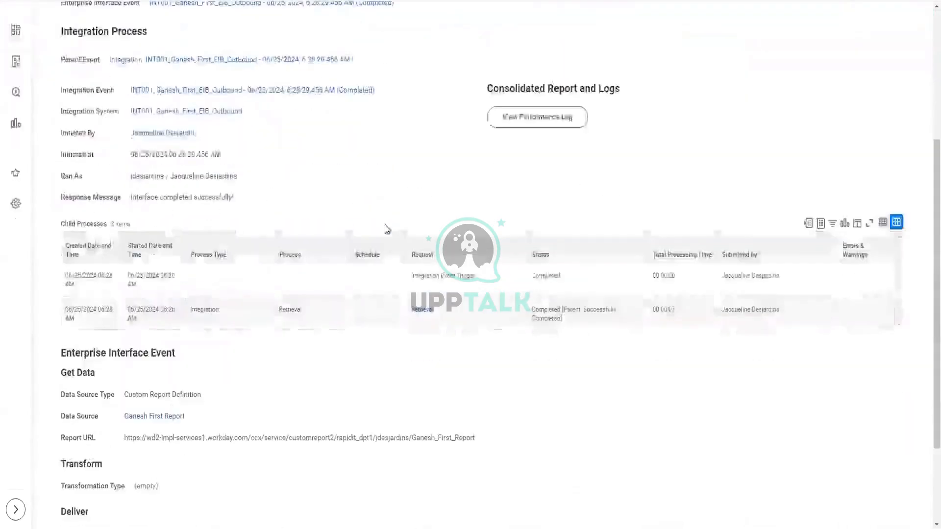
{"action": "scroll", "coordinate": [382, 225], "scroll_direction": "up", "scroll_amount": 5}
- Review the Process, Process History and Messages tabs, then return to Integration Details
{"action": "left_click", "coordinate": [162, 195]}
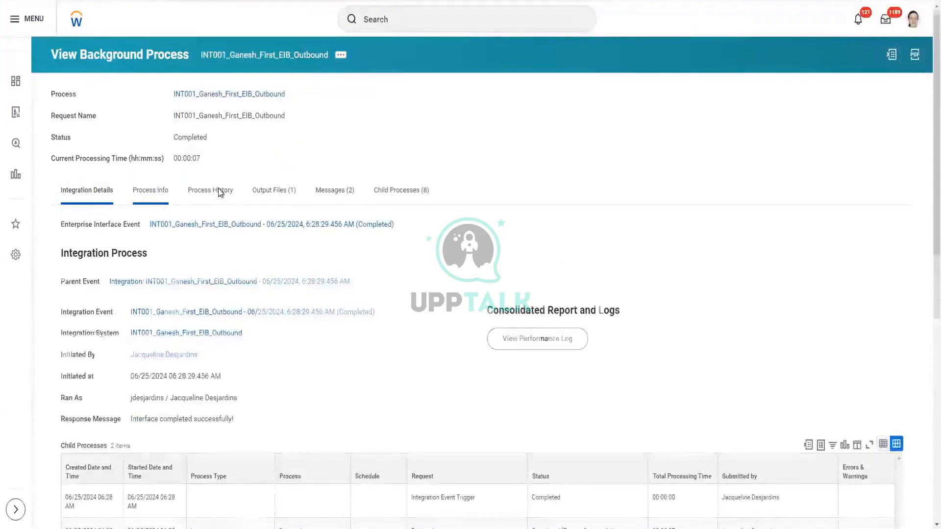
{"action": "left_click", "coordinate": [218, 193]}
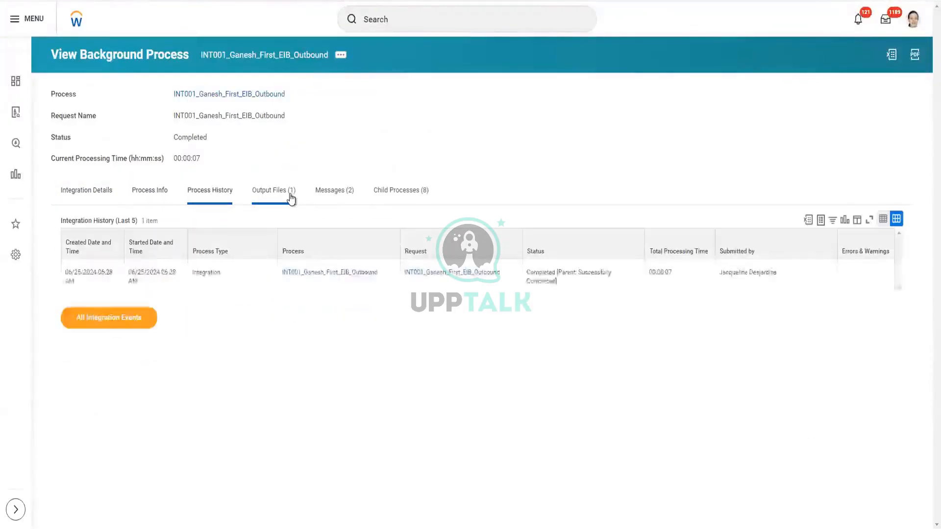
{"action": "left_click", "coordinate": [338, 194]}
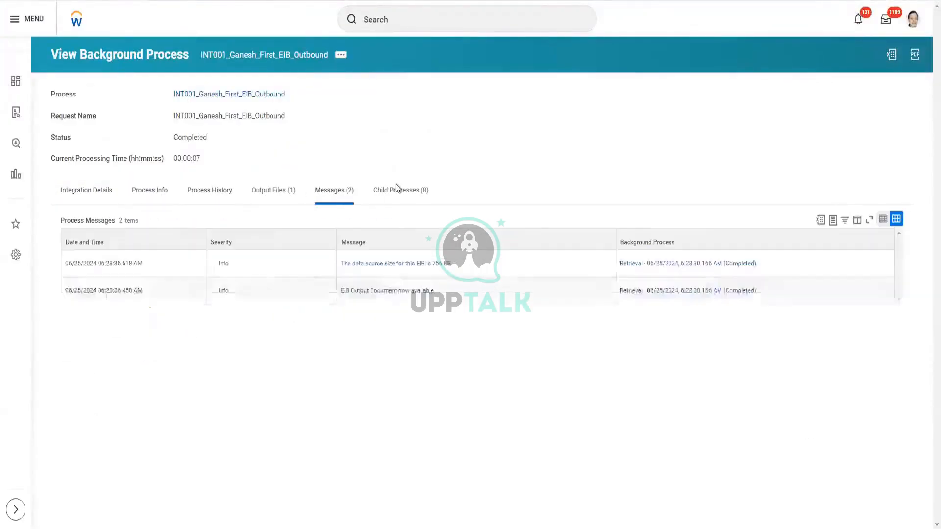
{"action": "left_click", "coordinate": [88, 199]}
{"action": "scroll", "coordinate": [358, 234], "scroll_direction": "down", "scroll_amount": 6}
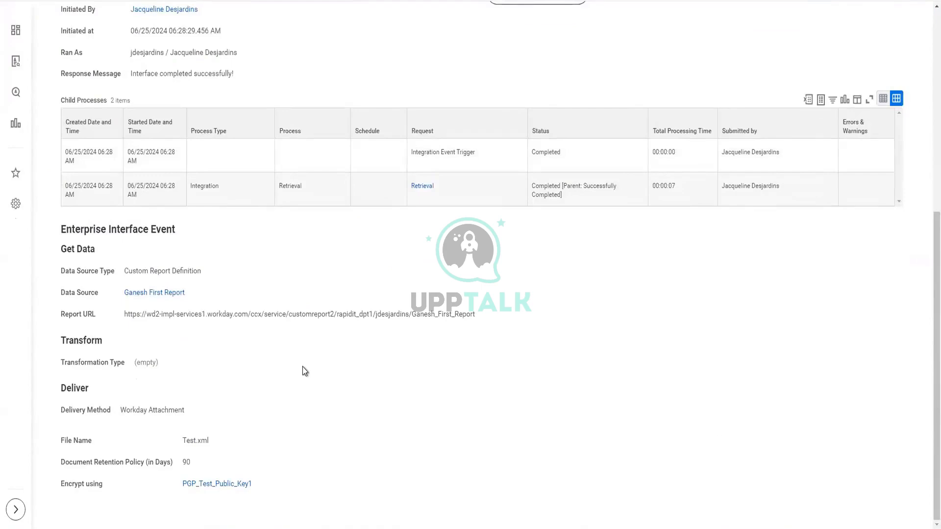
{"action": "scroll", "coordinate": [302, 368], "scroll_direction": "up", "scroll_amount": 2}
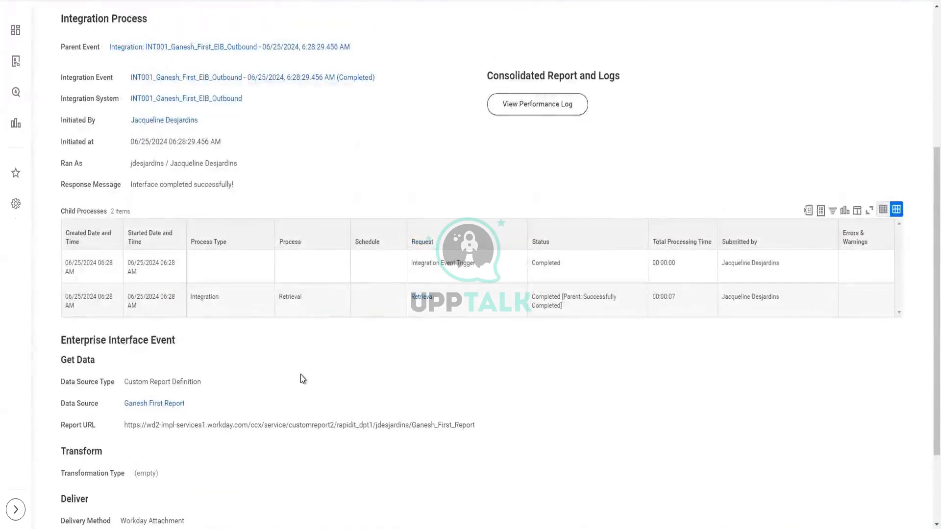
{"action": "scroll", "coordinate": [301, 375], "scroll_direction": "down", "scroll_amount": 2}
{"action": "scroll", "coordinate": [301, 375], "scroll_direction": "up", "scroll_amount": 2}
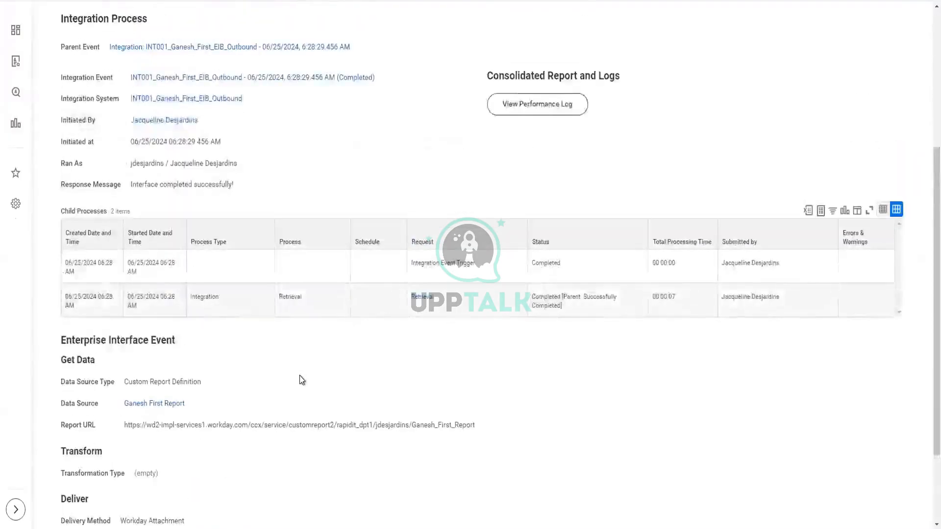
{"action": "scroll", "coordinate": [301, 379], "scroll_direction": "up", "scroll_amount": 3}
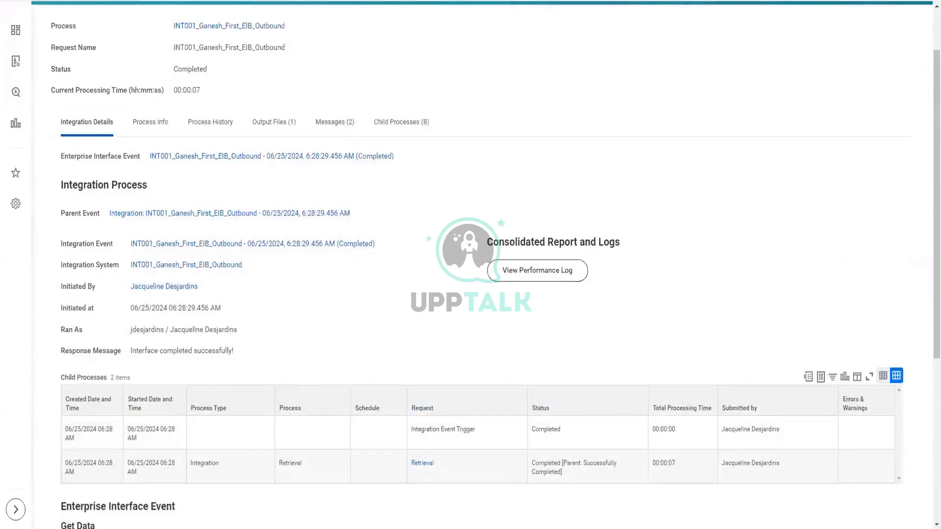
- Open the downloaded Test output file from the Downloads folder in File Explorer
{"action": "key", "text": "super+e"}
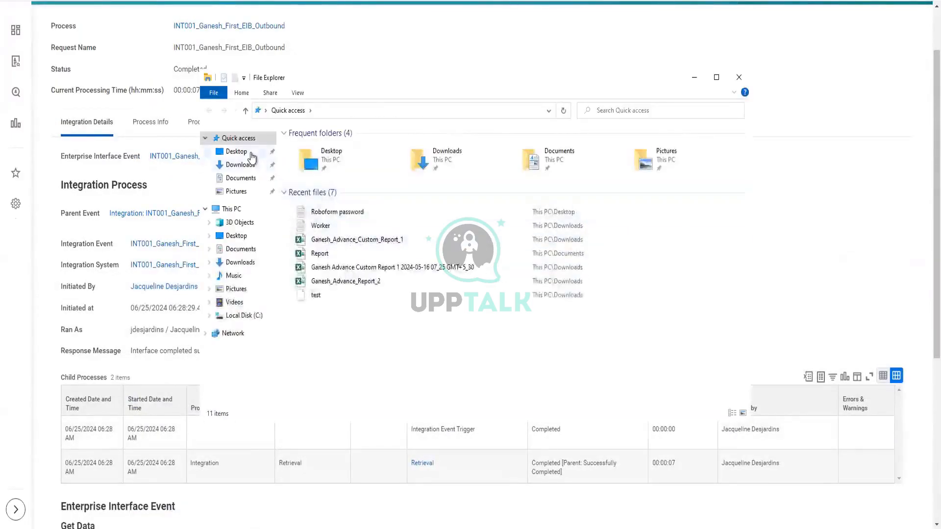
{"action": "left_click", "coordinate": [250, 153]}
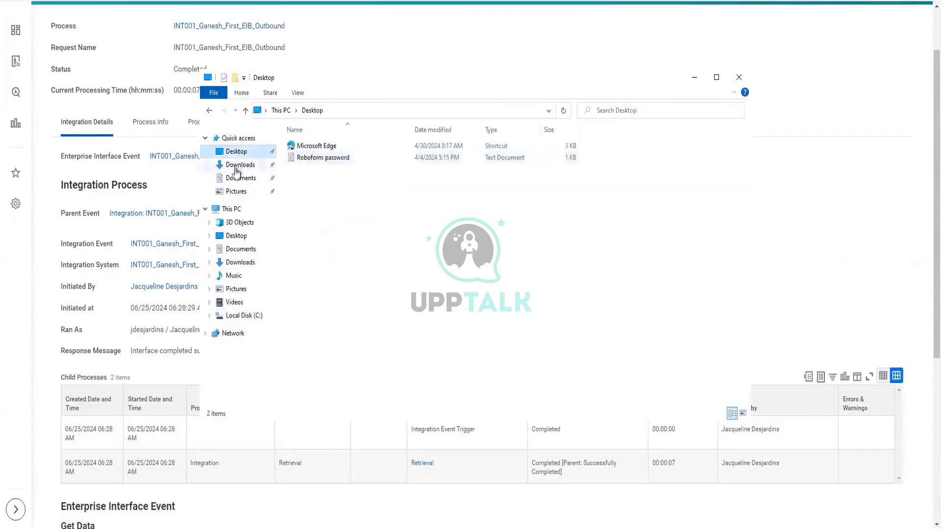
{"action": "left_click", "coordinate": [240, 165]}
{"action": "left_click", "coordinate": [305, 164]}
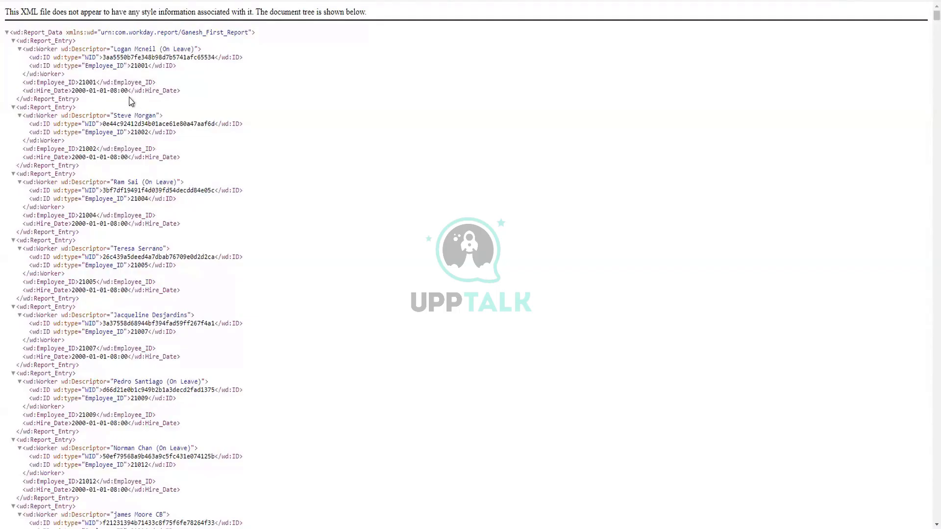
{"action": "left_click_drag", "start_coordinate": [87, 57], "coordinate": [217, 58]}
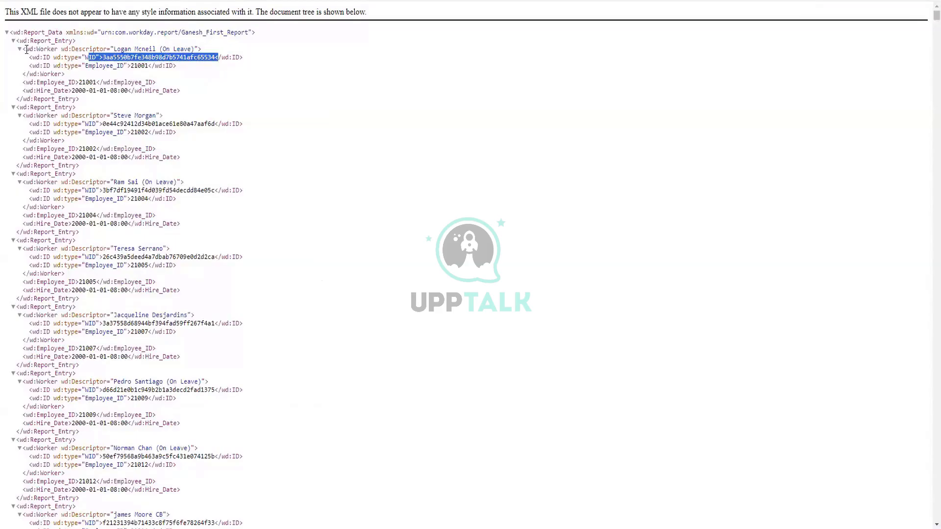
{"action": "left_click_drag", "start_coordinate": [27, 49], "coordinate": [56, 50]}
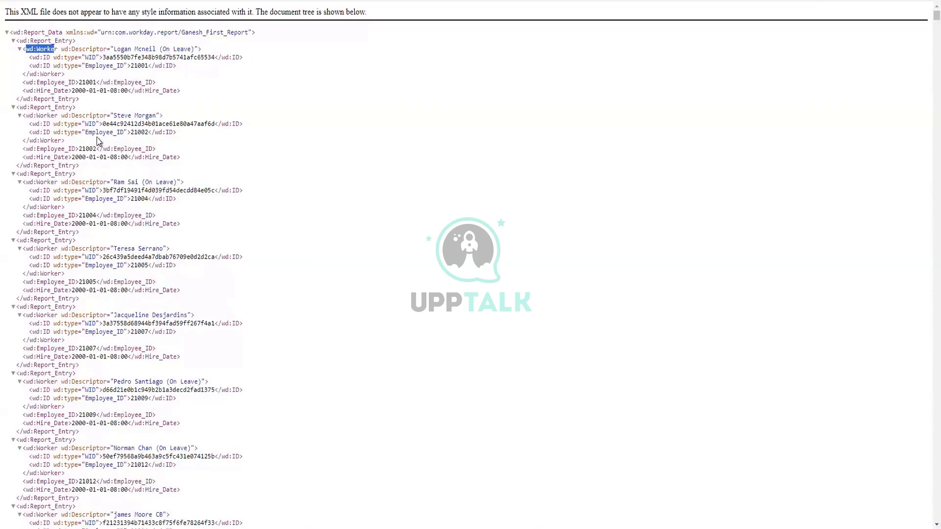
{"action": "left_click", "coordinate": [57, 50]}
{"action": "left_click_drag", "start_coordinate": [58, 50], "coordinate": [25, 53]}
{"action": "left_click_drag", "start_coordinate": [36, 57], "coordinate": [100, 57]}
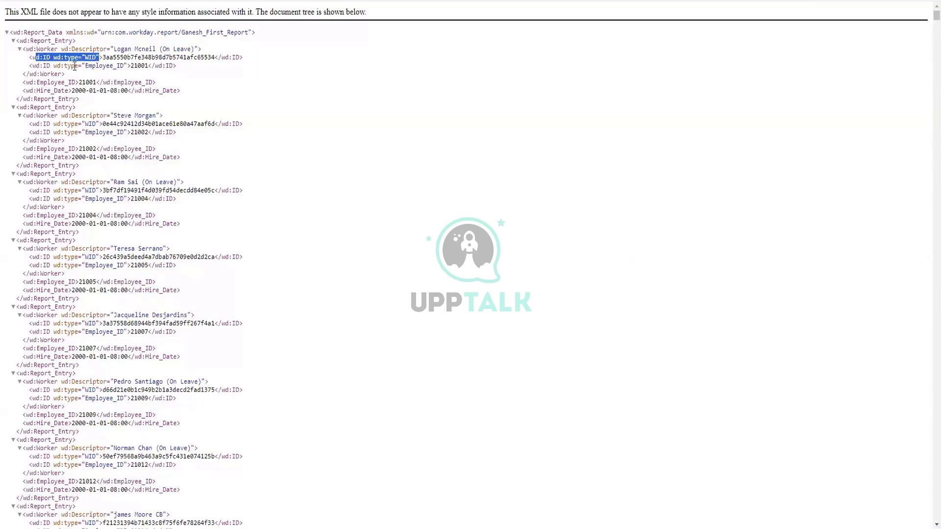
{"action": "left_click", "coordinate": [115, 66]}
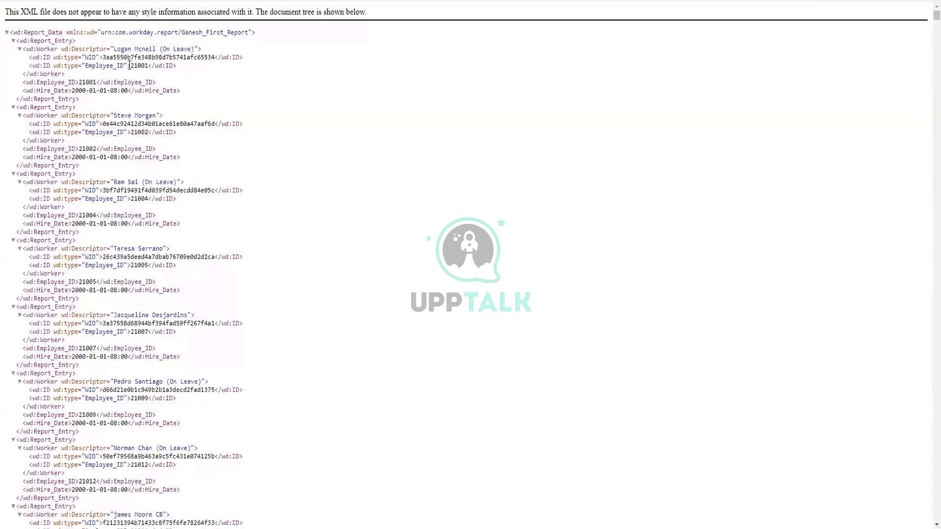
{"action": "left_click_drag", "start_coordinate": [176, 66], "coordinate": [29, 66]}
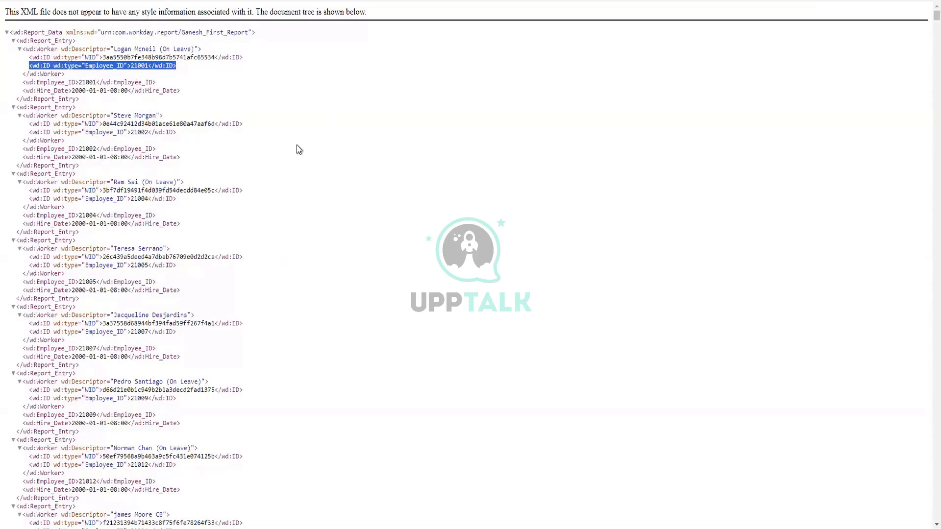
{"action": "left_click", "coordinate": [241, 172]}
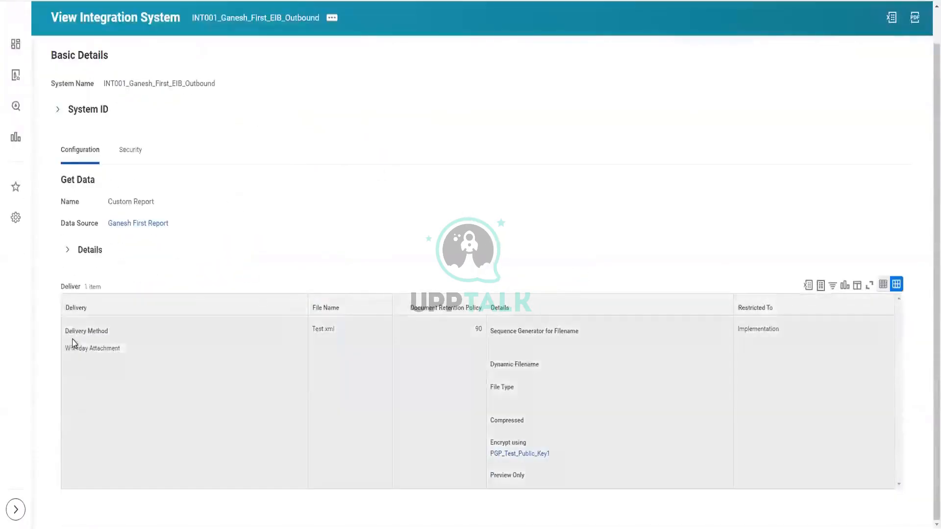
- Highlight the Delivery Method / Workday Attachment entry in the Deliver grid
{"action": "left_click_drag", "start_coordinate": [66, 349], "coordinate": [122, 349]}
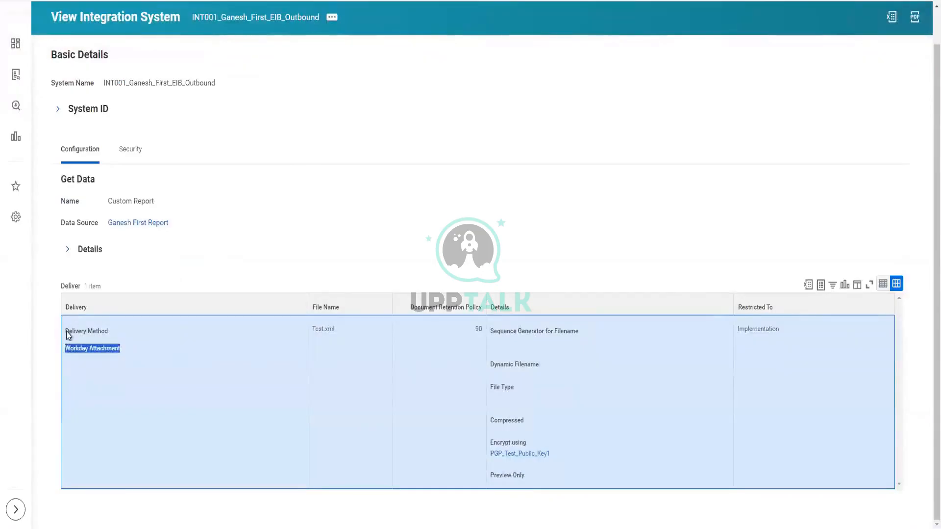
{"action": "left_click_drag", "start_coordinate": [77, 335], "coordinate": [117, 348]}
{"action": "scroll", "coordinate": [263, 260], "scroll_direction": "up", "scroll_amount": 1}
{"action": "scroll", "coordinate": [512, 267], "scroll_direction": "down", "scroll_amount": 1}
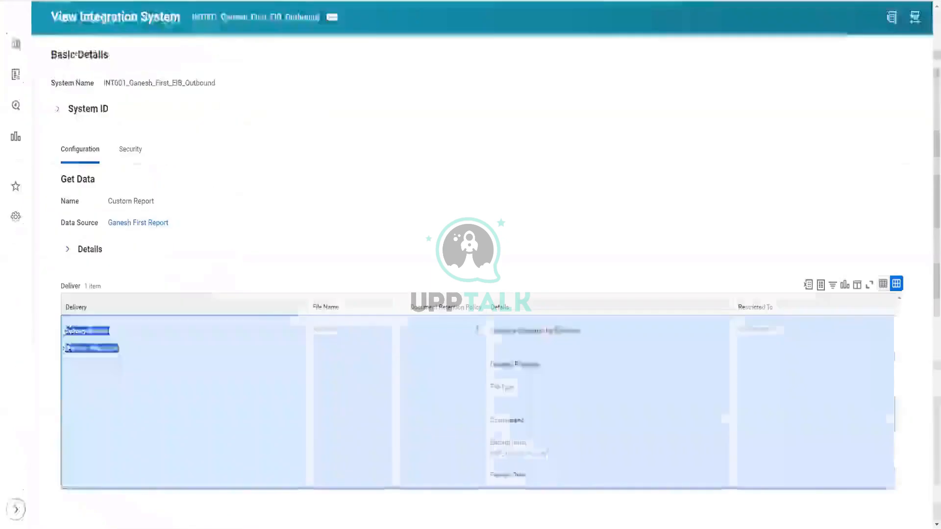
{"action": "scroll", "coordinate": [273, 80], "scroll_direction": "up", "scroll_amount": 1}
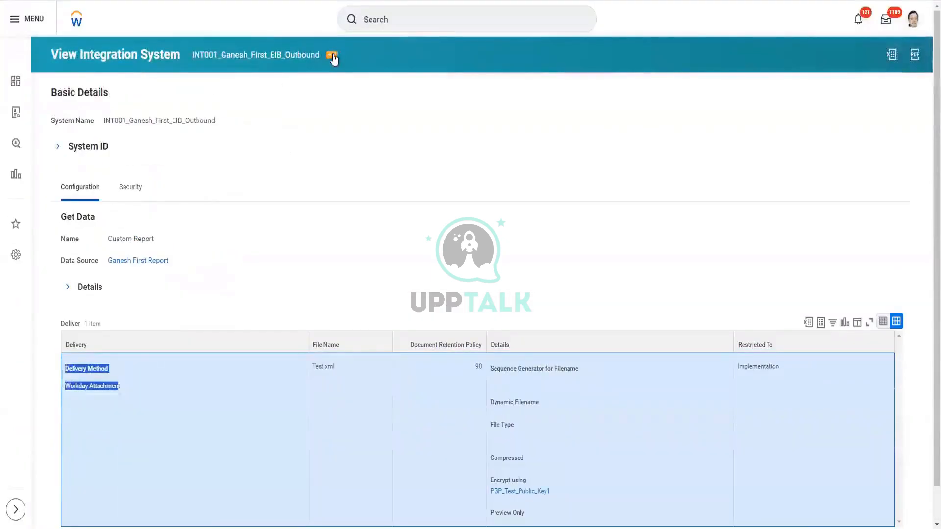
- Edit INT001_Ganesh_First_EIB_Outbound via its related actions under Enterprise Interface
{"action": "left_click", "coordinate": [333, 57]}
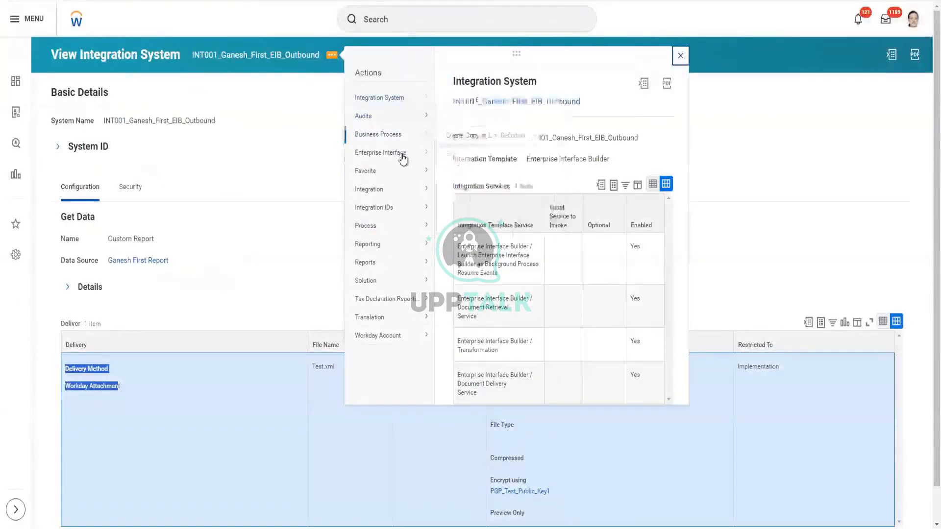
{"action": "mouse_move", "coordinate": [404, 156]}
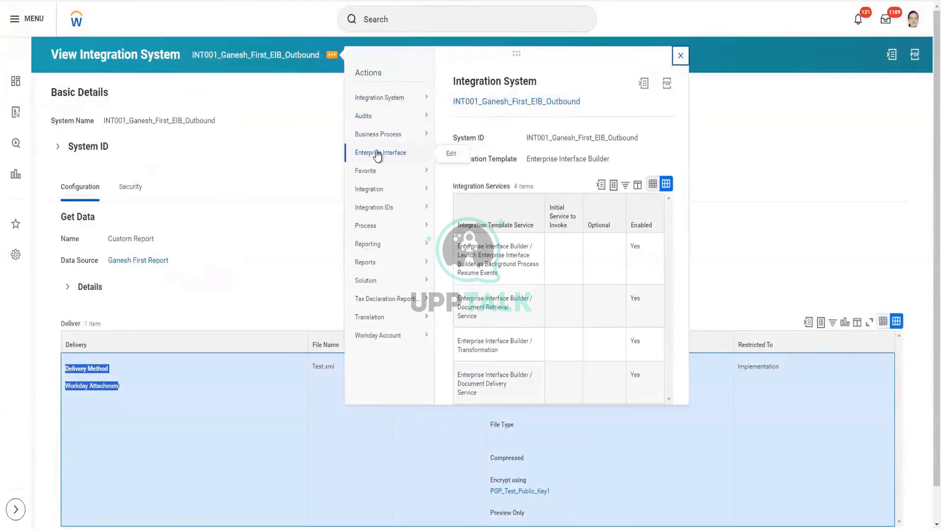
{"action": "left_click", "coordinate": [450, 153]}
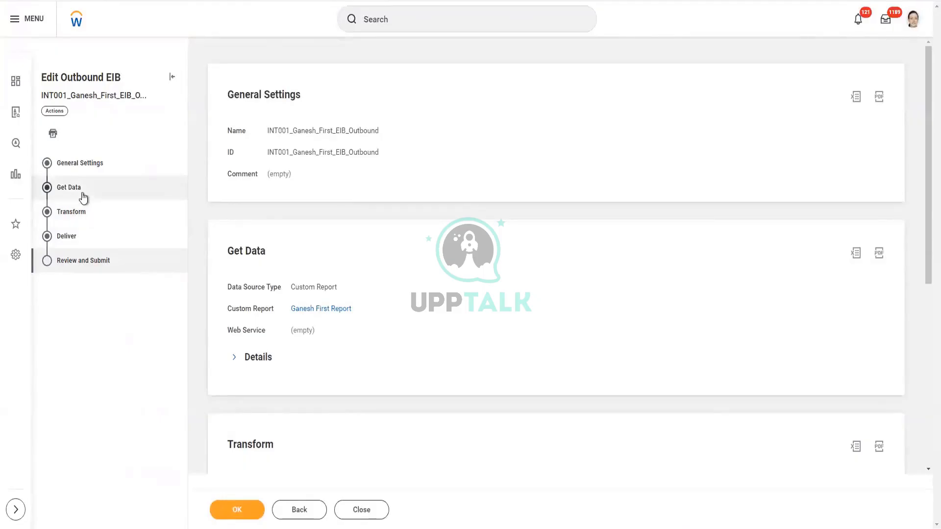
- Go to the Get Data step showing Ganesh First Report as the custom report
{"action": "left_click", "coordinate": [83, 194]}
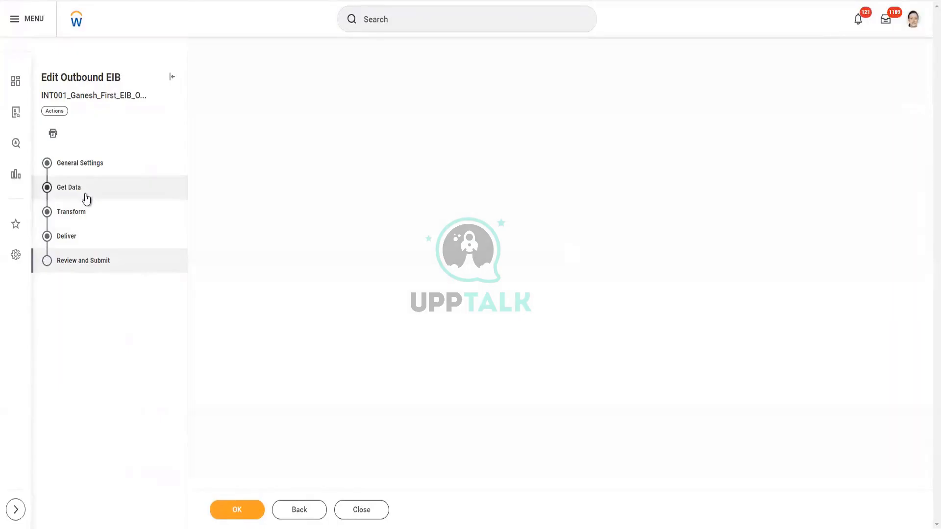
{"action": "left_click", "coordinate": [85, 218]}
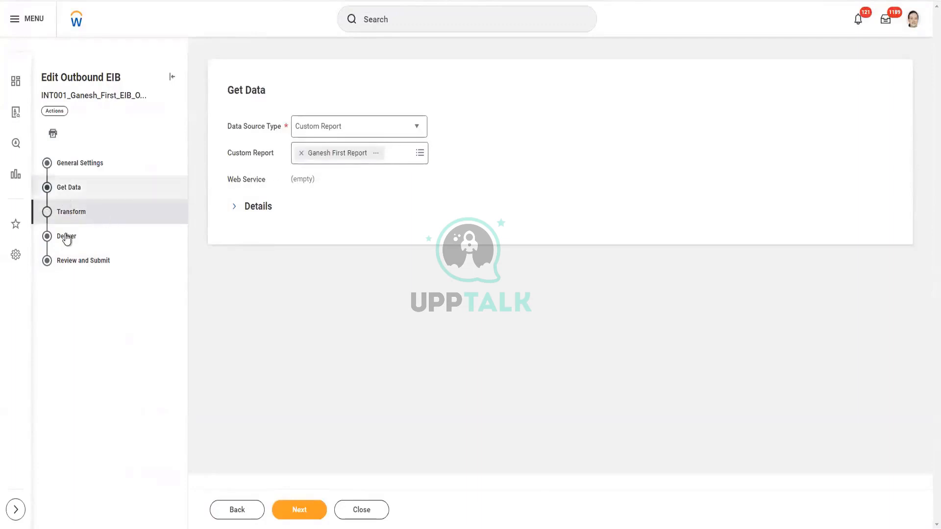
- Jump to the Deliver step, then to the Transform step of the wizard
{"action": "left_click", "coordinate": [75, 212]}
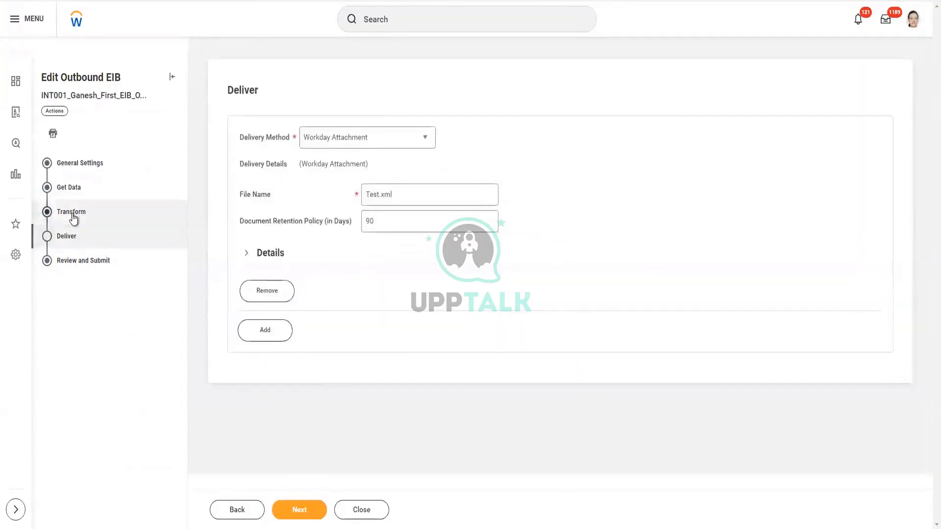
{"action": "left_click", "coordinate": [73, 215]}
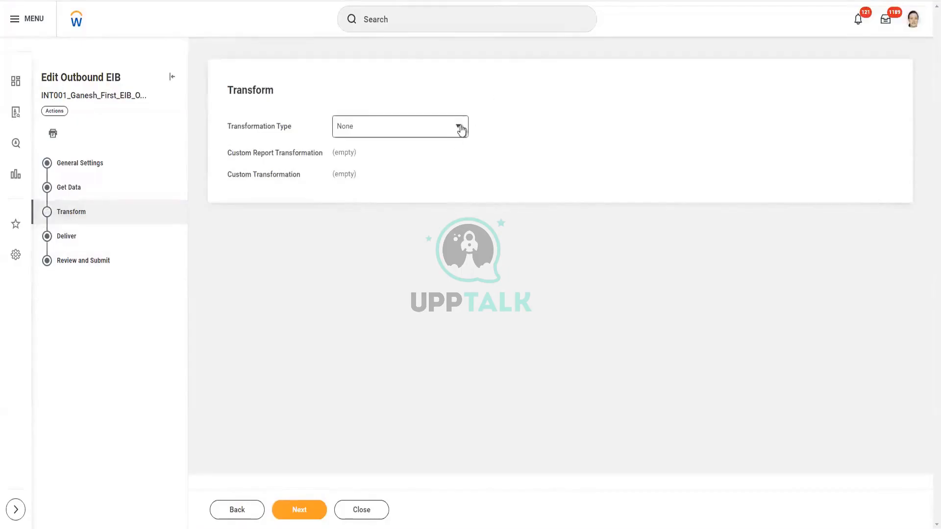
- Set Transformation Type to New Custom Report Transformation
{"action": "left_click", "coordinate": [461, 129]}
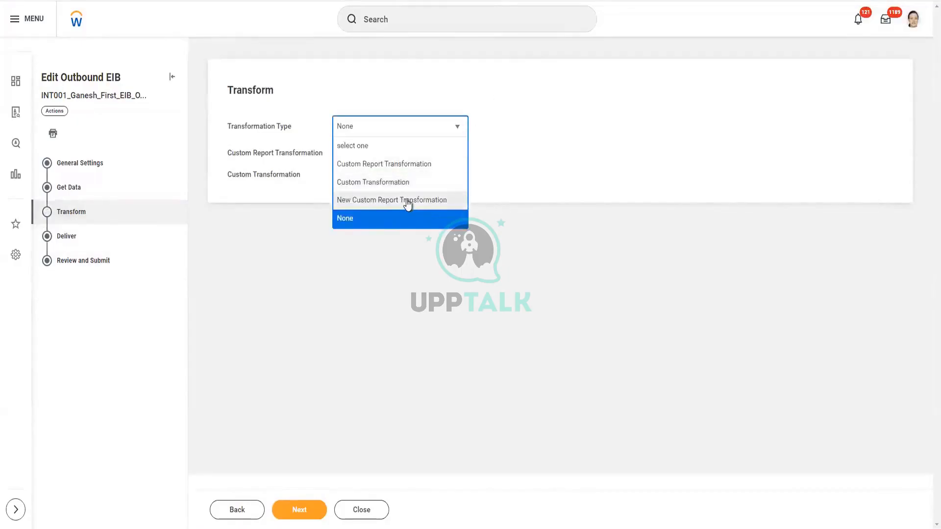
{"action": "left_click", "coordinate": [407, 202]}
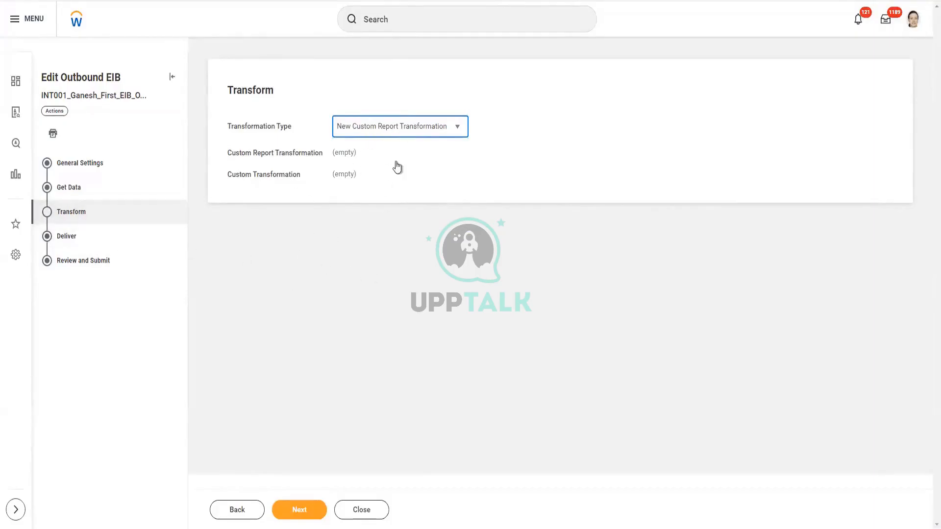
{"action": "left_click", "coordinate": [304, 510]}
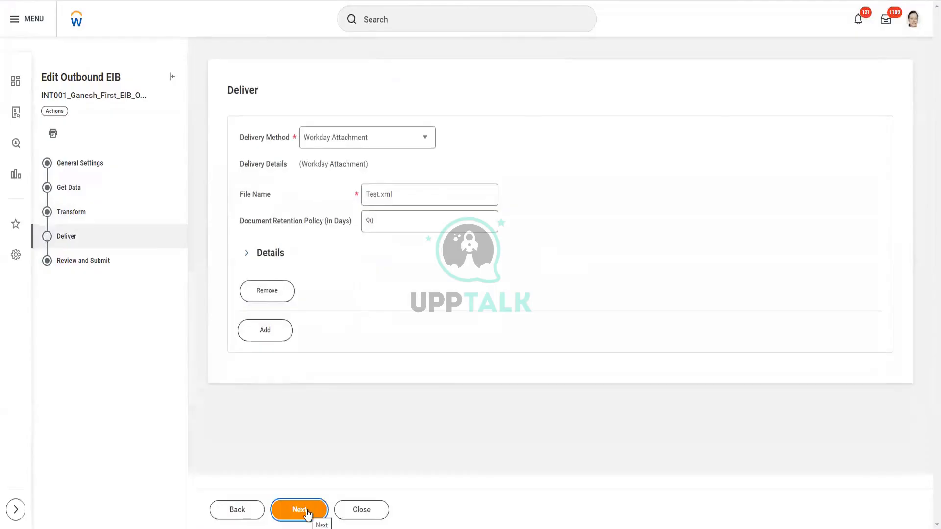
{"action": "left_click", "coordinate": [307, 515]}
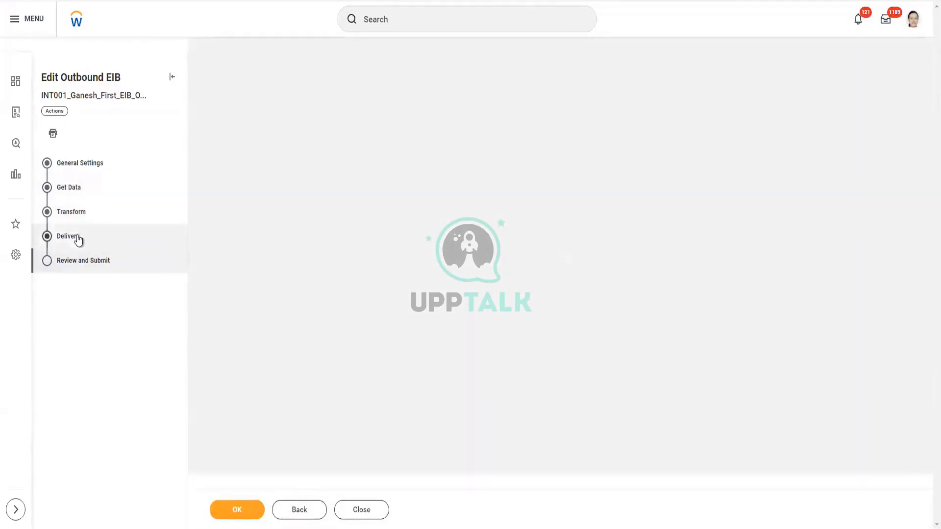
- Rename the delivery file from Test.xml to Test.txt and continue to review
{"action": "left_click", "coordinate": [75, 237]}
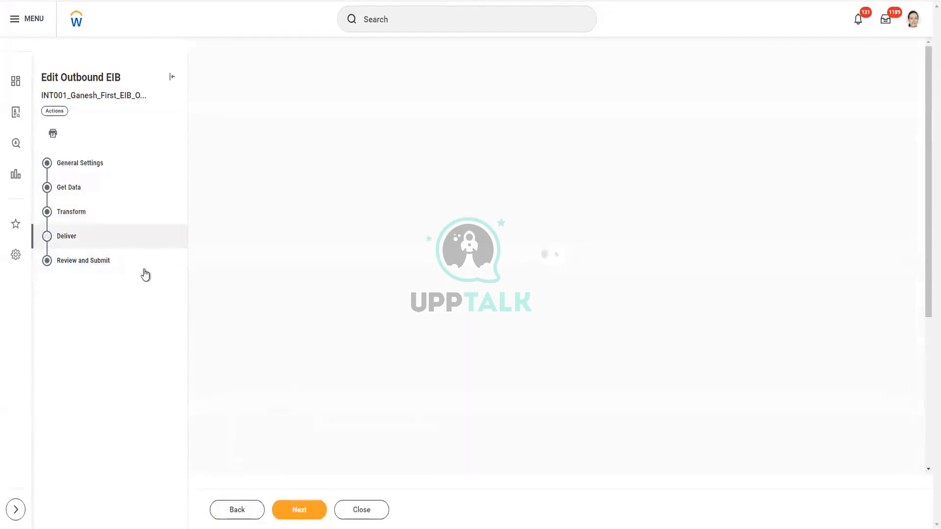
{"action": "left_click", "coordinate": [422, 195]}
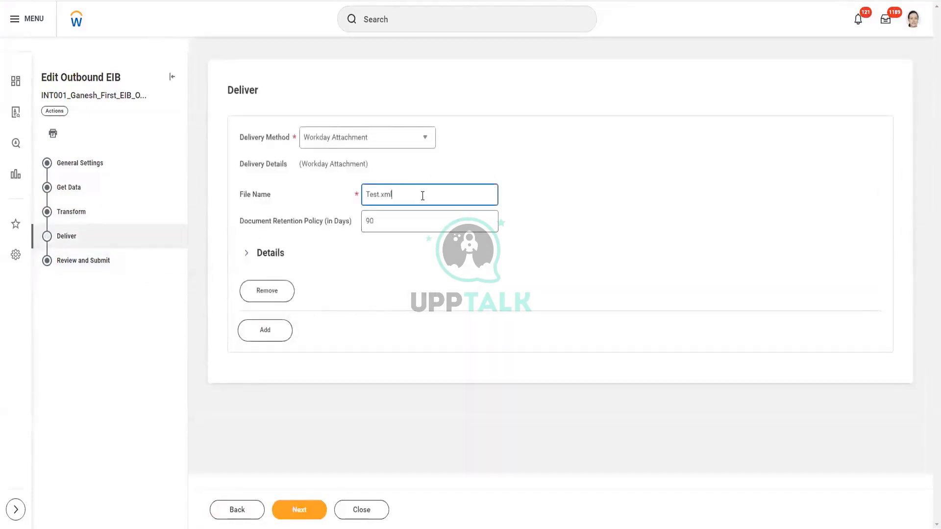
{"action": "key", "text": "BackSpace"}
{"action": "key", "text": "BackSpace"}
{"action": "type", "text": "t.txt"}
{"action": "left_click", "coordinate": [303, 505]}
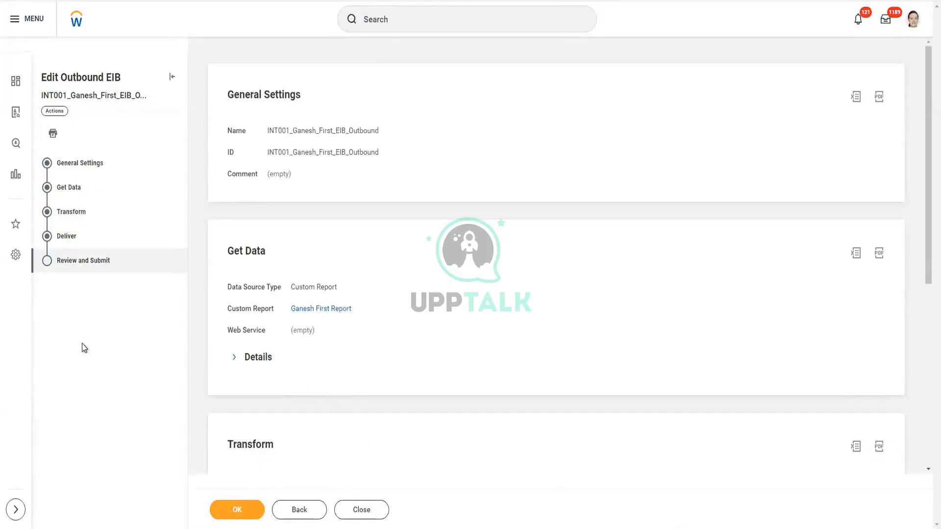
- Submit the EIB edits and open its Configure Transformation page under Enterprise Interface
{"action": "left_click", "coordinate": [237, 505]}
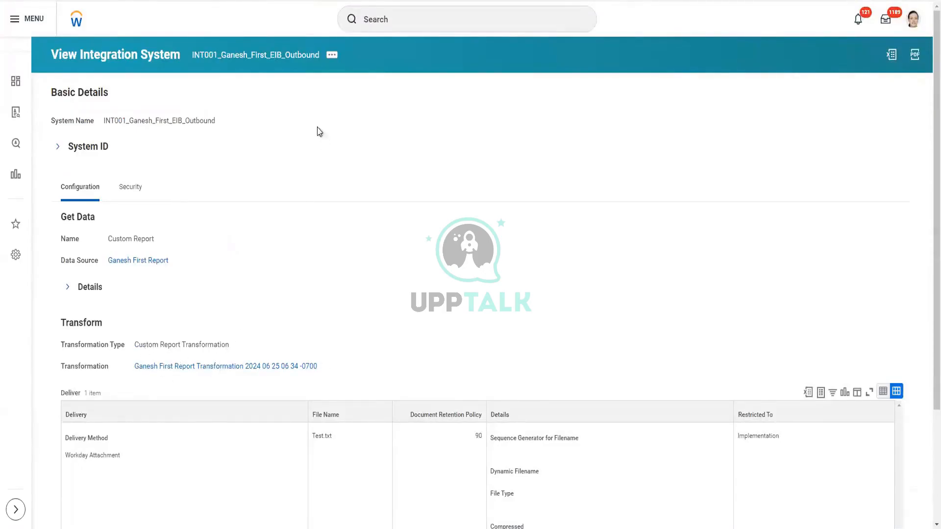
{"action": "left_click", "coordinate": [333, 55]}
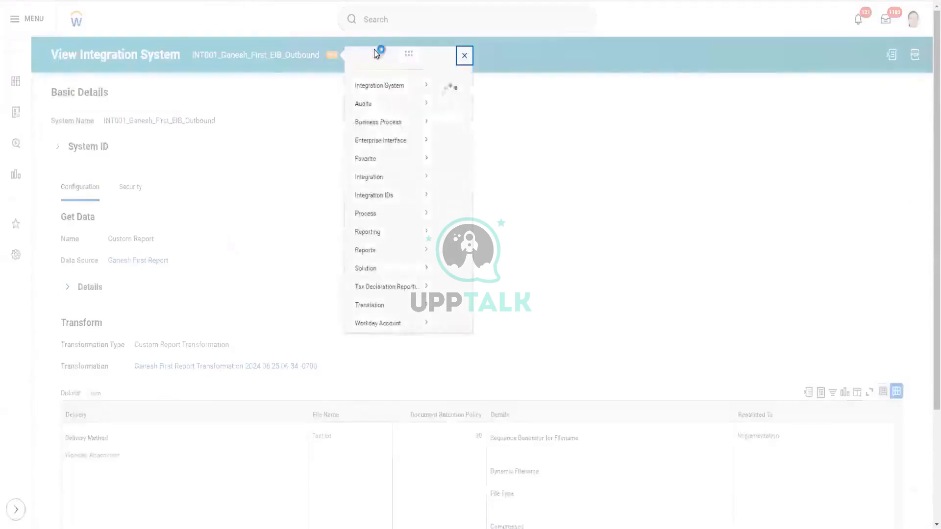
{"action": "mouse_move", "coordinate": [416, 157]}
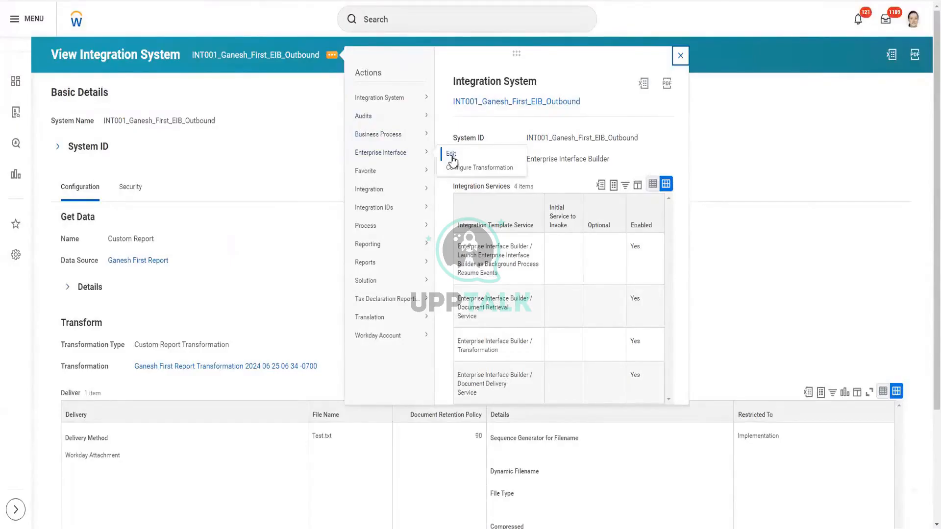
{"action": "mouse_move", "coordinate": [369, 289]}
{"action": "left_click", "coordinate": [461, 169]}
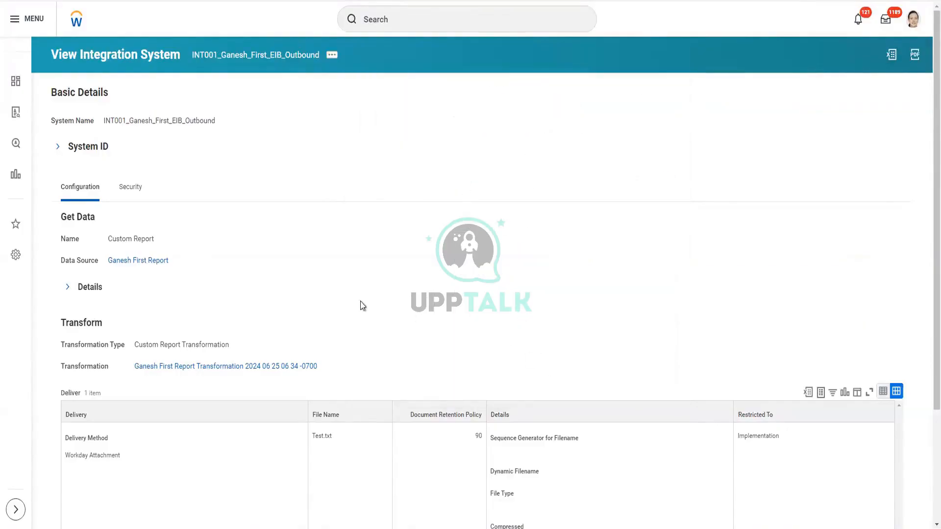
- Replace the transformation's comma Delimiter with a pipe character (|)
{"action": "scroll", "coordinate": [359, 307], "scroll_direction": "down", "scroll_amount": 2}
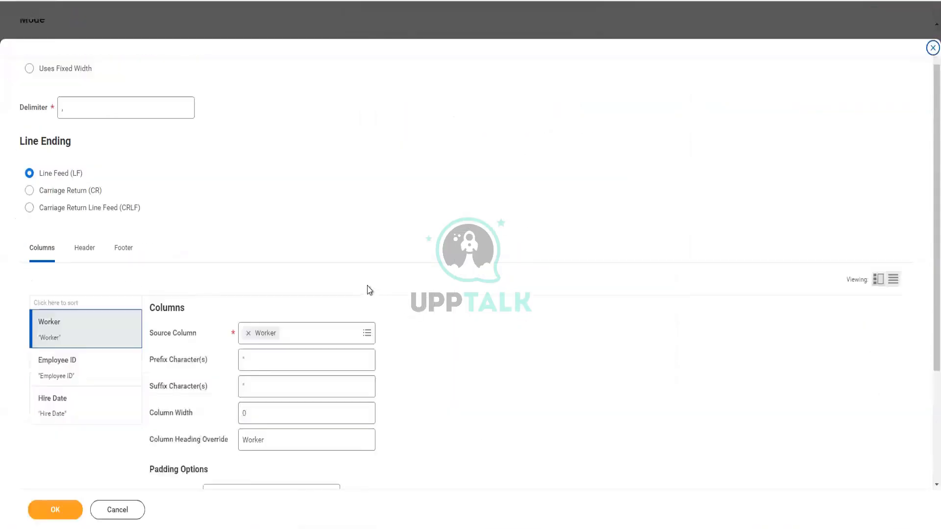
{"action": "scroll", "coordinate": [196, 210], "scroll_direction": "up", "scroll_amount": 1}
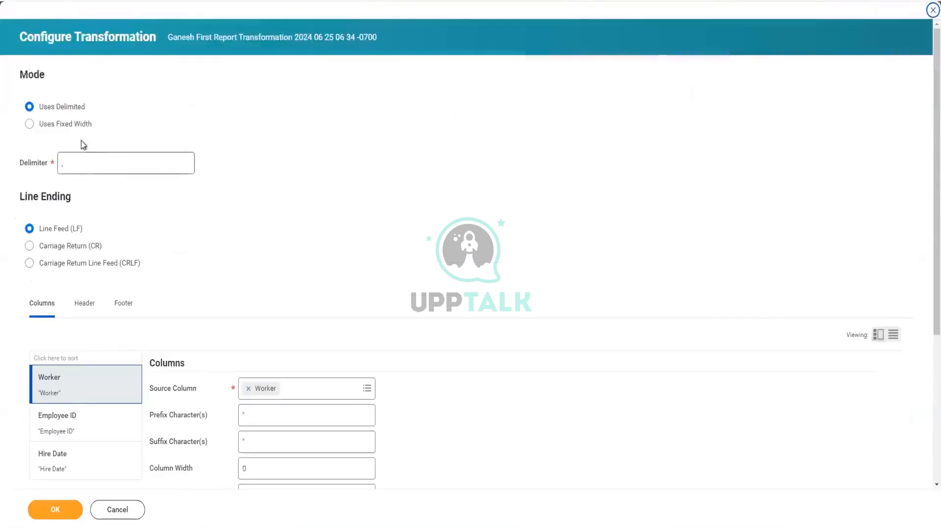
{"action": "left_click", "coordinate": [81, 166]}
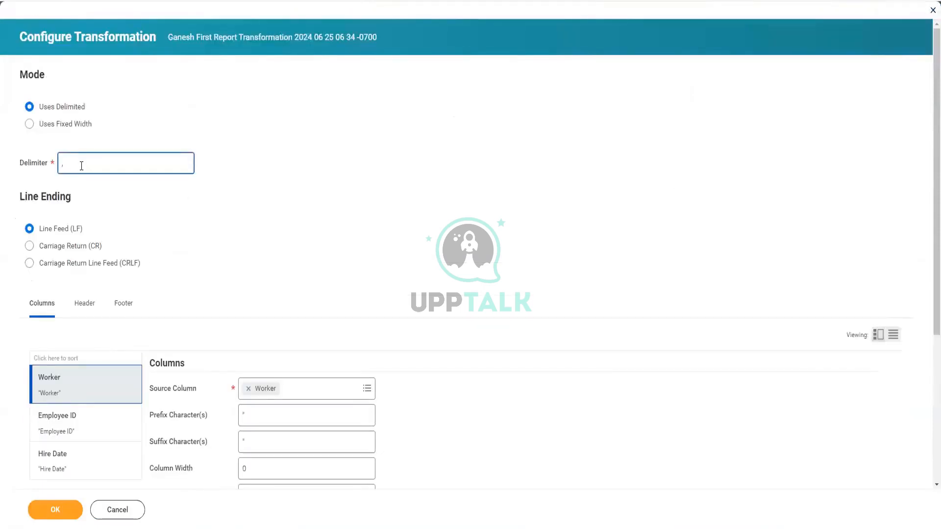
{"action": "key", "text": "BackSpace"}
{"action": "left_click", "coordinate": [131, 227]}
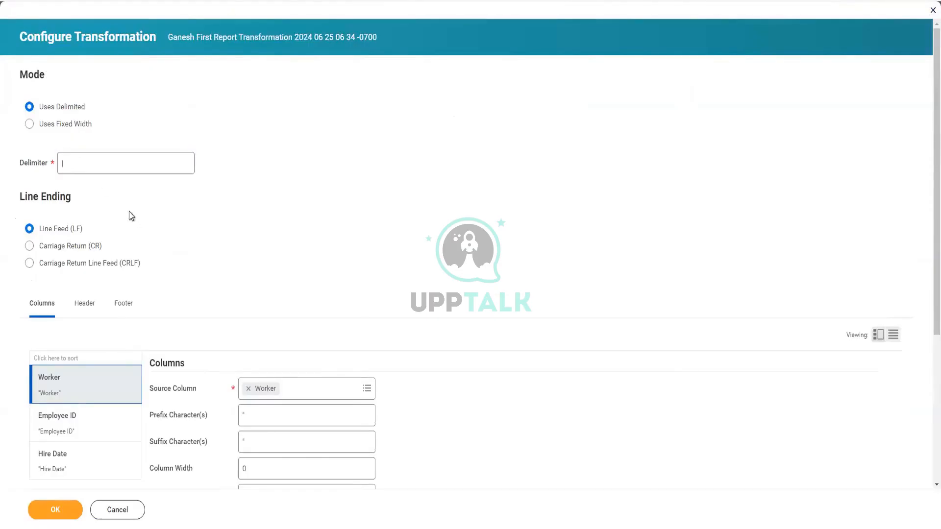
{"action": "left_click", "coordinate": [49, 163]}
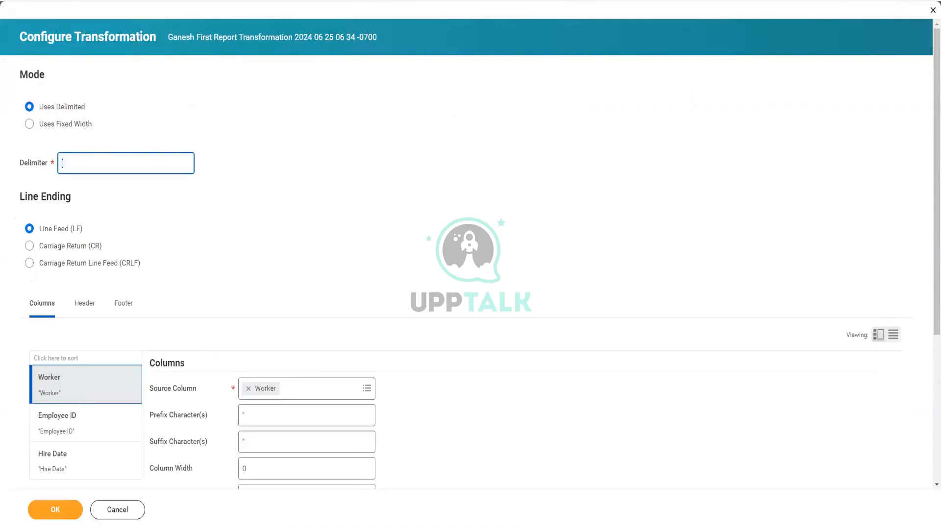
{"action": "left_click", "coordinate": [301, 520]}
- Write a 'Delimited' note in Notepad with the example 'FN|LN|HireDate|....'
{"action": "left_click", "coordinate": [208, 118]}
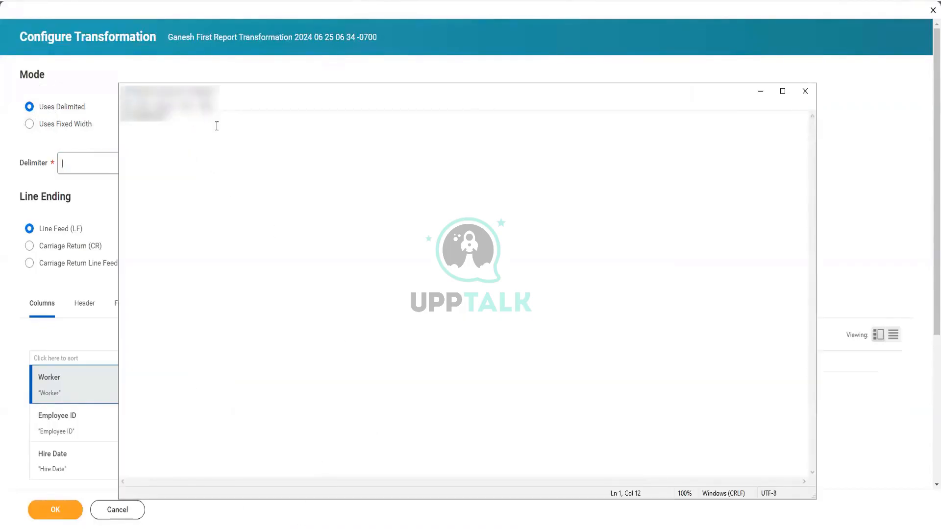
{"action": "key", "text": "Return"}
{"action": "key", "text": "Return"}
{"action": "key", "text": "Return"}
{"action": "key", "text": "Return"}
{"action": "key", "text": "Return"}
{"action": "key", "text": "Return"}
{"action": "key", "text": "Return"}
{"action": "key", "text": "Return"}
{"action": "type", "text": "Delimited"}
{"action": "key", "text": "Return"}
{"action": "key", "text": "Return"}
{"action": "key", "text": "Return"}
{"action": "type", "text": "FN|LN|Hire"}
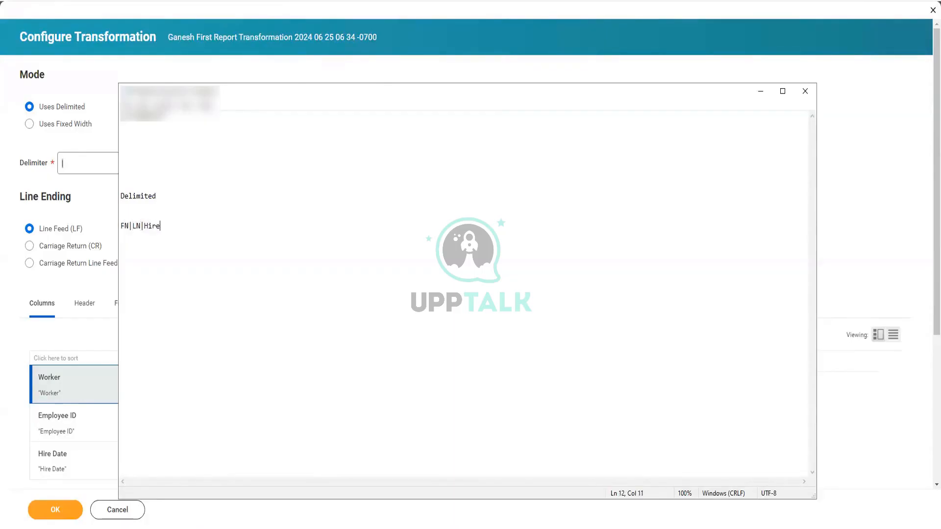
{"action": "type", "text": "Date|...."}
- Add a fixed-width example line with FN and LN separated by spaces
{"action": "key", "text": "Return"}
{"action": "key", "text": "Return"}
{"action": "key", "text": "Return"}
{"action": "key", "text": "Return"}
{"action": "type", "text": "8"}
{"action": "key", "text": "BackSpace"}
{"action": "type", "text": "FN "}
{"action": "type", "text": "2"}
{"action": "key", "text": "BackSpace"}
{"action": "key", "text": "Return"}
{"action": "key", "text": "Return"}
{"action": "left_click", "coordinate": [139, 266]}
{"action": "type", "text": "LN"}
- Highlight the delimited line and the FN–LN padding gap, then return to Configure Transformation
{"action": "left_click_drag", "start_coordinate": [204, 227], "coordinate": [92, 224]}
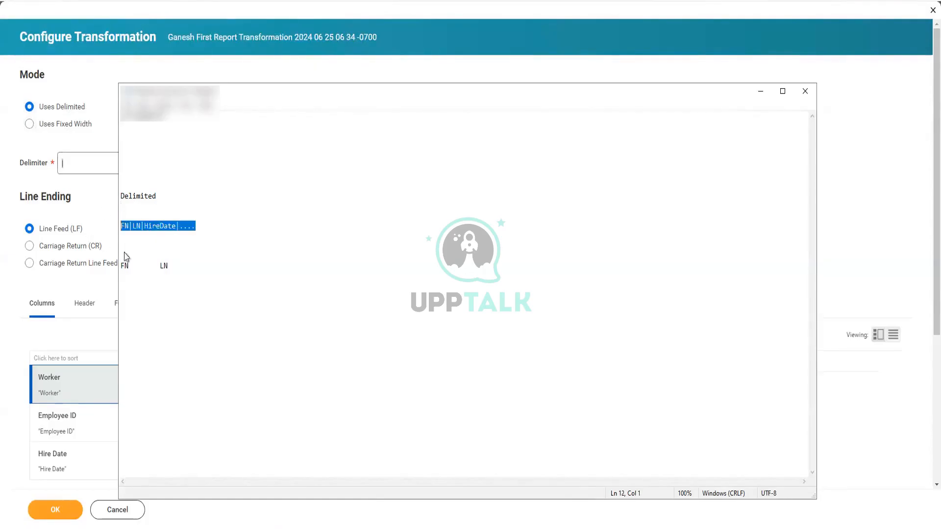
{"action": "left_click", "coordinate": [157, 271]}
{"action": "left_click_drag", "start_coordinate": [159, 265], "coordinate": [108, 266]}
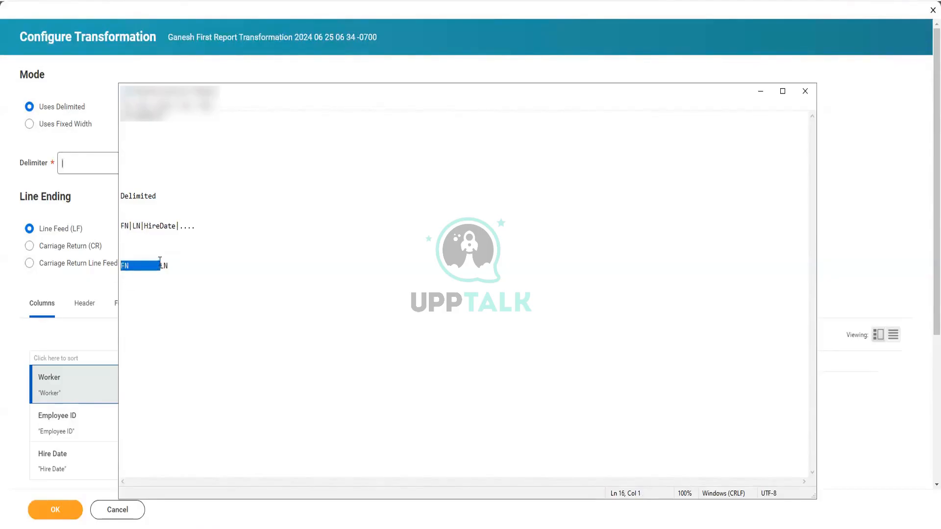
{"action": "left_click", "coordinate": [151, 272]}
{"action": "left_click_drag", "start_coordinate": [131, 265], "coordinate": [153, 264]}
{"action": "left_click", "coordinate": [81, 166]}
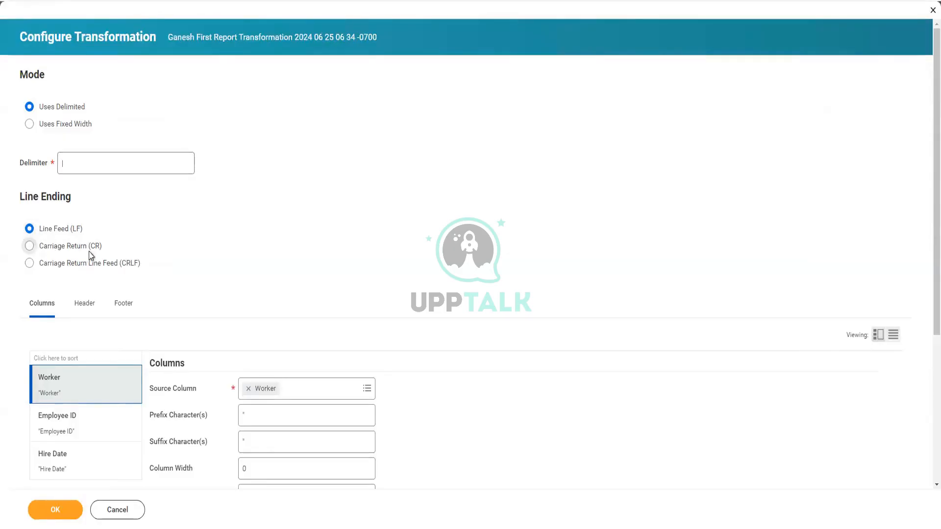
- Set the transformation Line Ending to Carriage Return Line Feed (CRLF)
{"action": "left_click", "coordinate": [57, 264]}
{"action": "scroll", "coordinate": [163, 278], "scroll_direction": "down", "scroll_amount": 1}
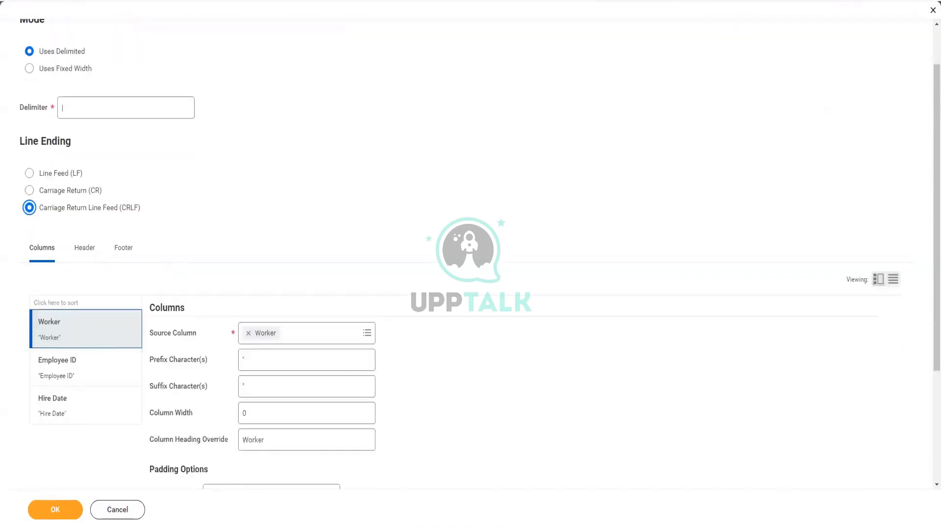
{"action": "key", "text": "alt+Tab"}
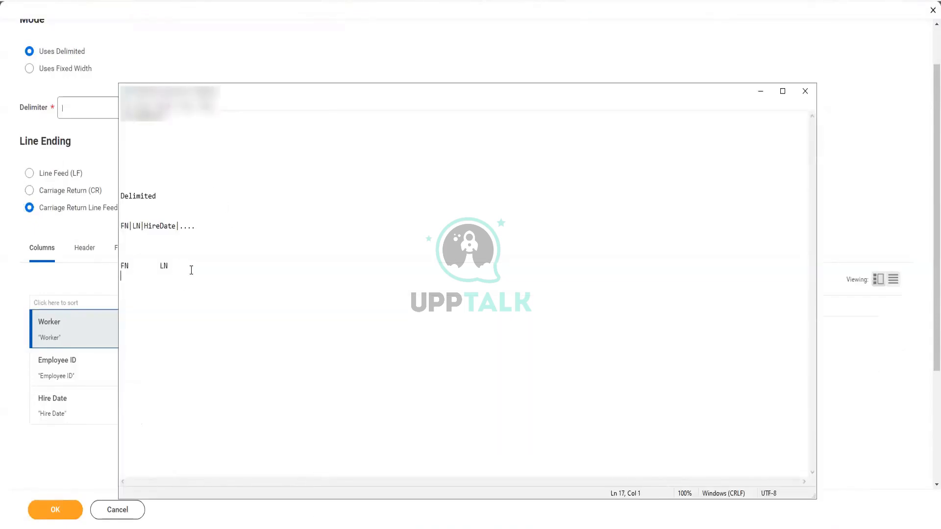
{"action": "left_click", "coordinate": [53, 212]}
{"action": "scroll", "coordinate": [255, 231], "scroll_direction": "down", "scroll_amount": 2}
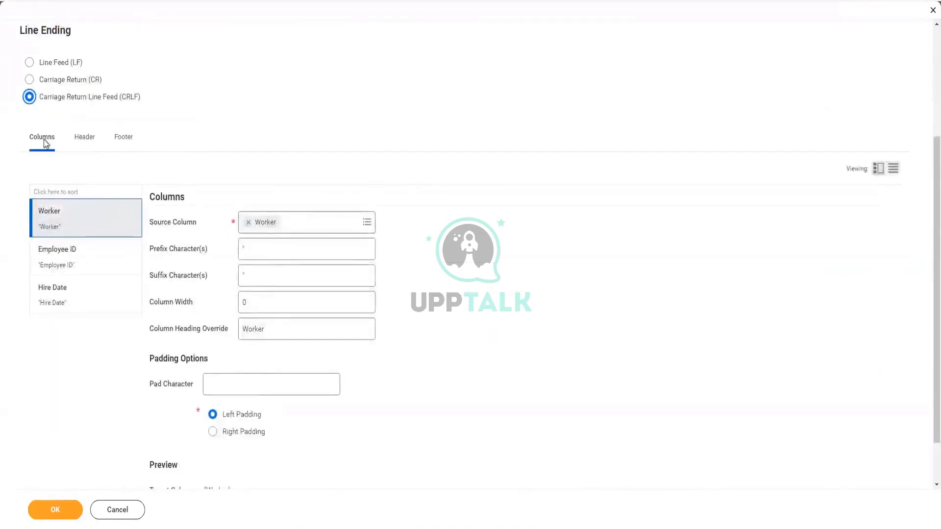
- Review the Header and Columns settings, including the Worker heading override, ending on Header
{"action": "left_click", "coordinate": [79, 139]}
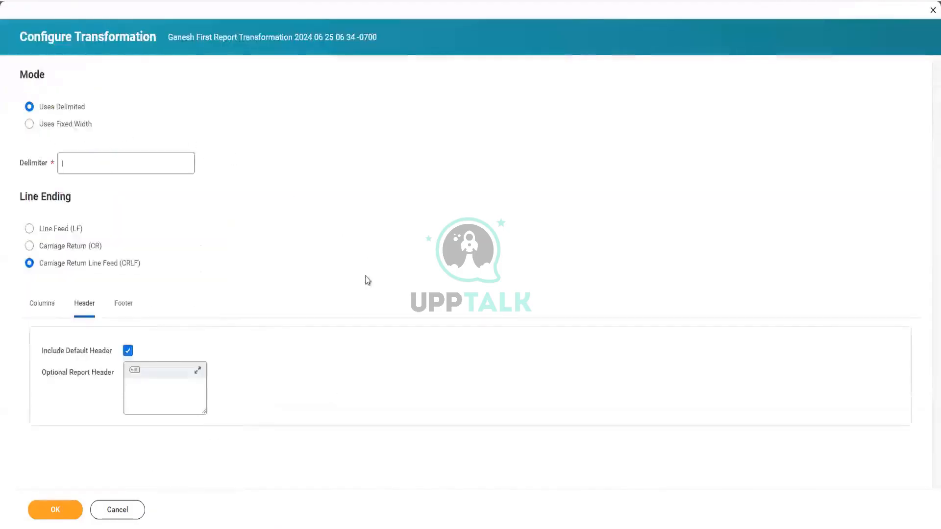
{"action": "left_click", "coordinate": [48, 306]}
{"action": "scroll", "coordinate": [340, 249], "scroll_direction": "down", "scroll_amount": 5}
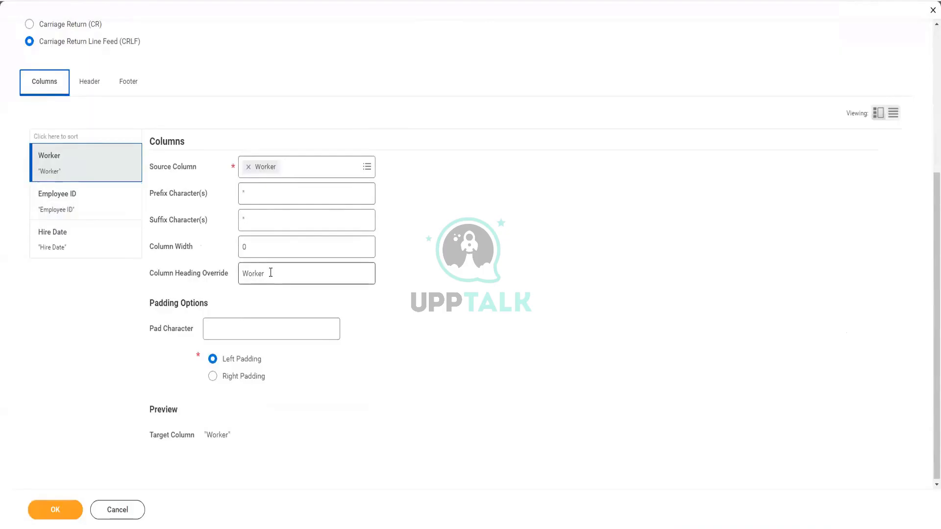
{"action": "left_click_drag", "start_coordinate": [281, 273], "coordinate": [232, 277]}
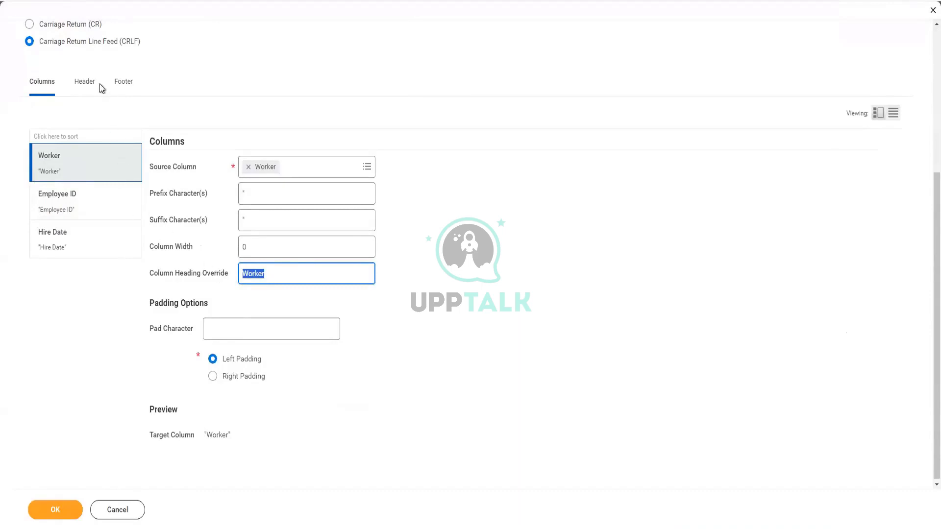
{"action": "left_click", "coordinate": [87, 82]}
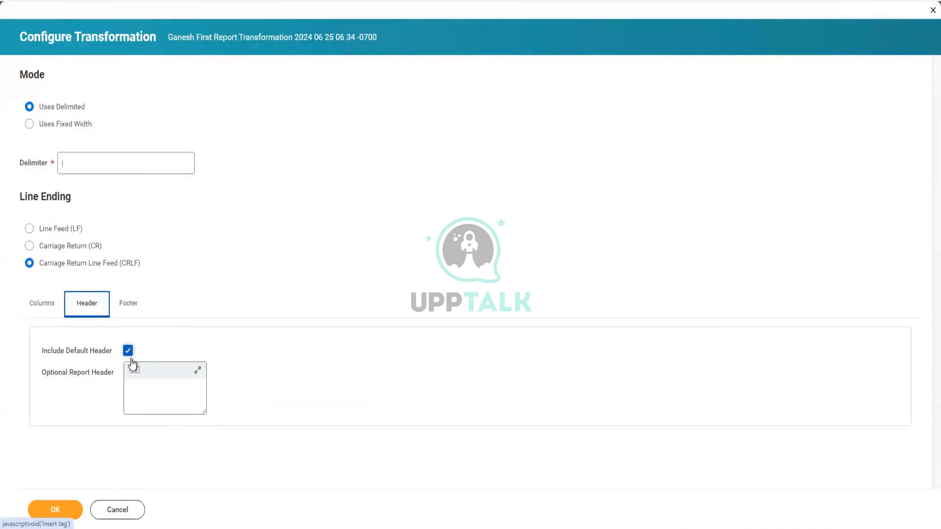
{"action": "left_click", "coordinate": [45, 307]}
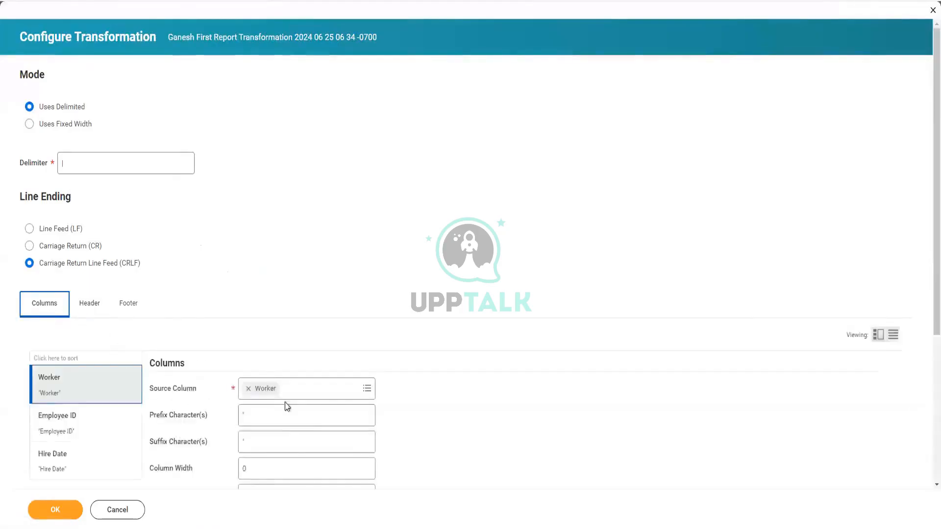
{"action": "scroll", "coordinate": [249, 479], "scroll_direction": "down", "scroll_amount": 2}
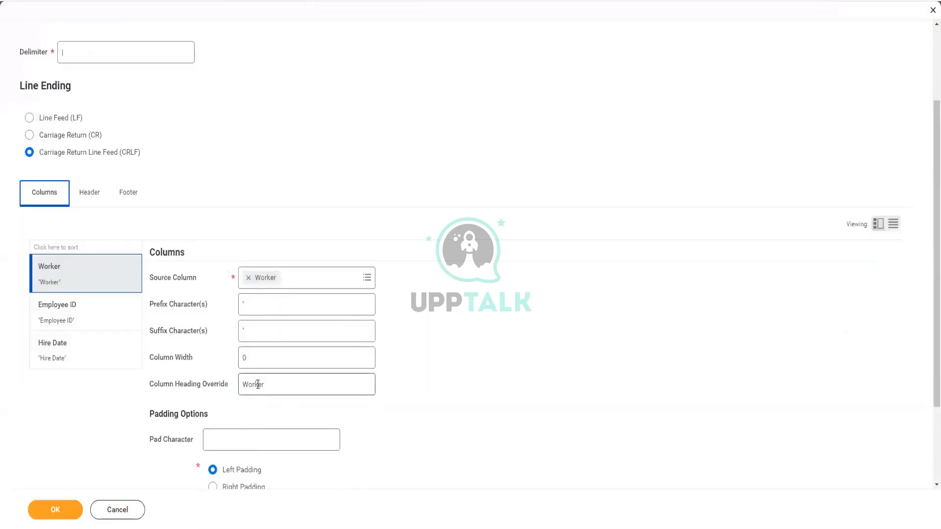
{"action": "left_click", "coordinate": [88, 194]}
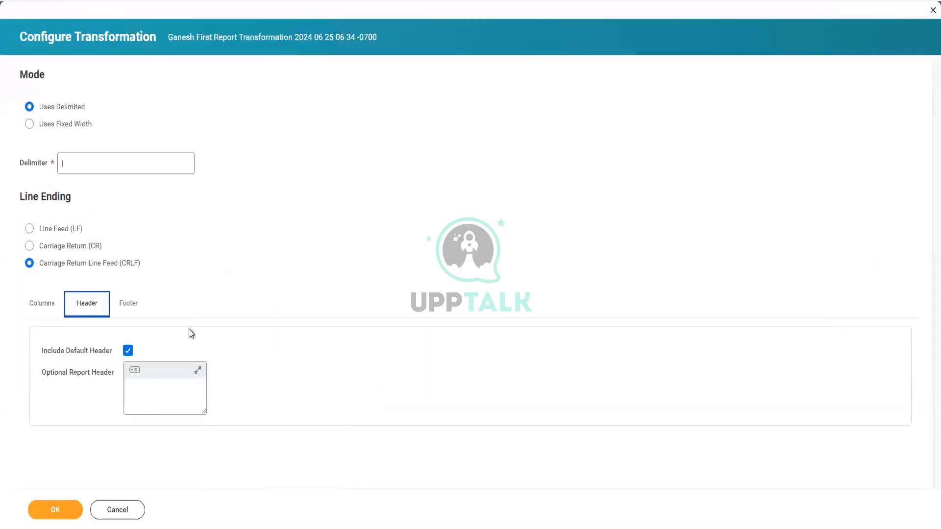
- Try a custom header 'WorkerName|,' then delete it, keeping Include Default Header on
{"action": "left_click", "coordinate": [173, 393]}
{"action": "type", "text": "W"}
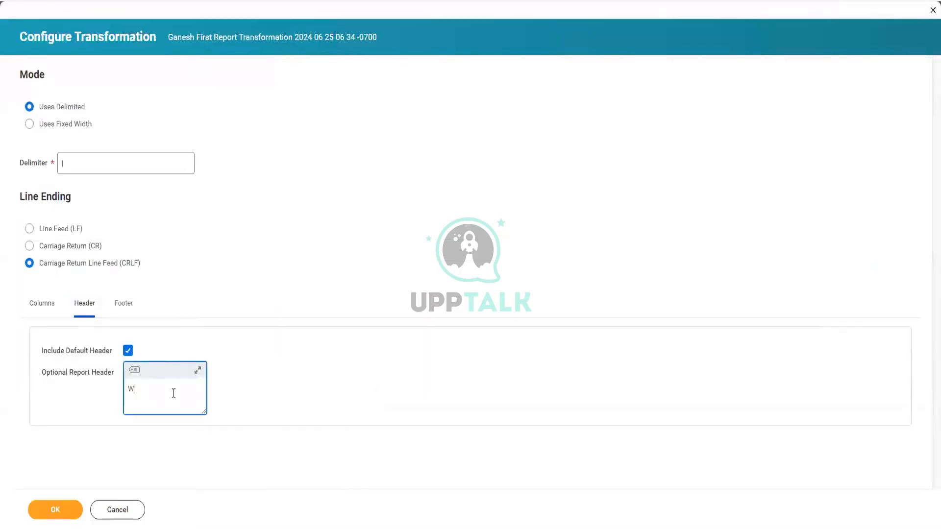
{"action": "type", "text": "orkerName|,,,|,"}
{"action": "left_click", "coordinate": [128, 352]}
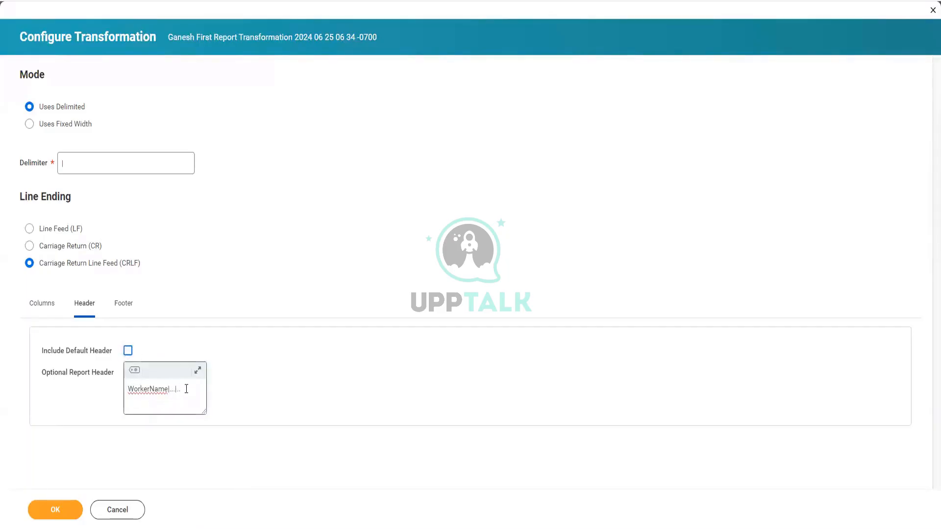
{"action": "left_click_drag", "start_coordinate": [186, 388], "coordinate": [115, 386]}
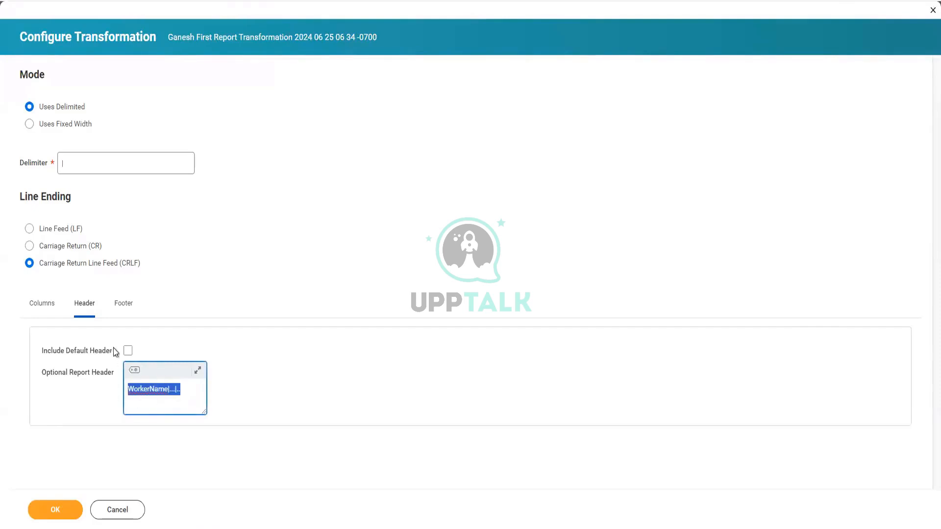
{"action": "left_click", "coordinate": [127, 350]}
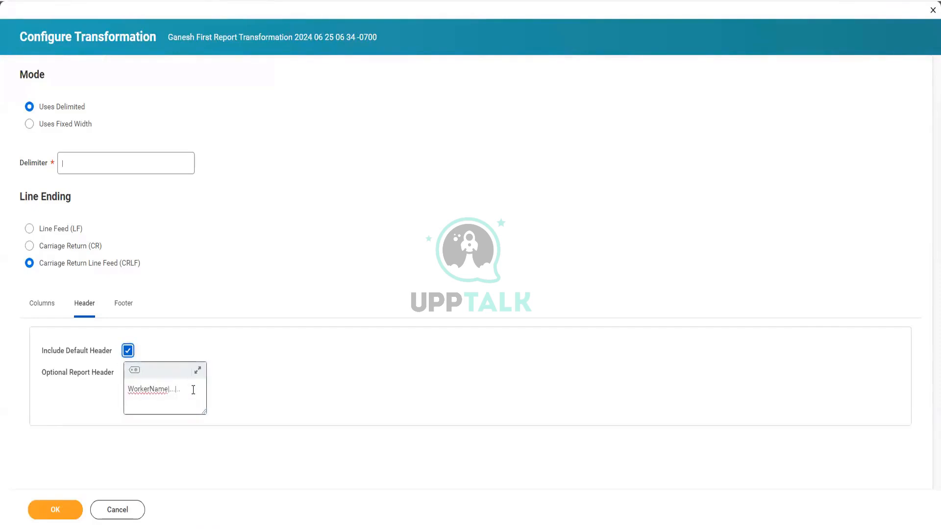
{"action": "left_click_drag", "start_coordinate": [193, 388], "coordinate": [102, 379]}
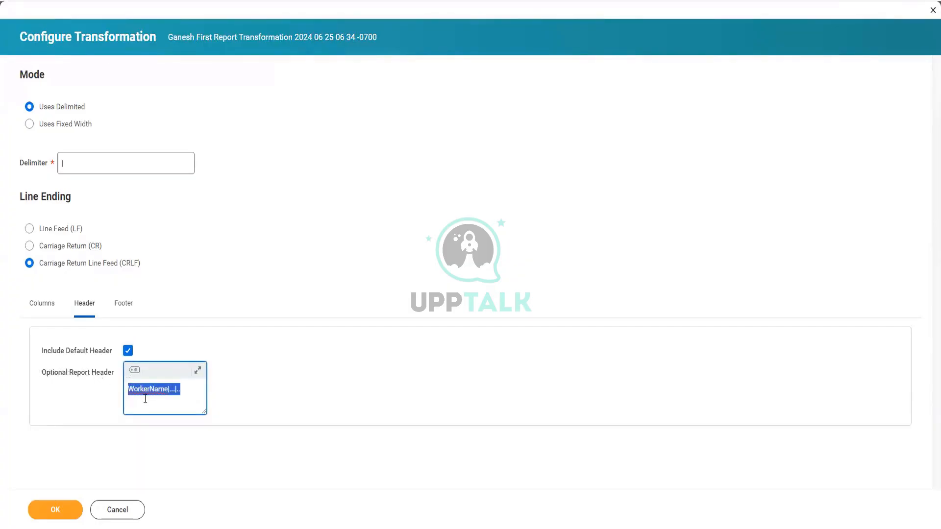
{"action": "key", "text": "Delete"}
- Enter 'End of File' as the Optional Report Footer
{"action": "left_click", "coordinate": [45, 310]}
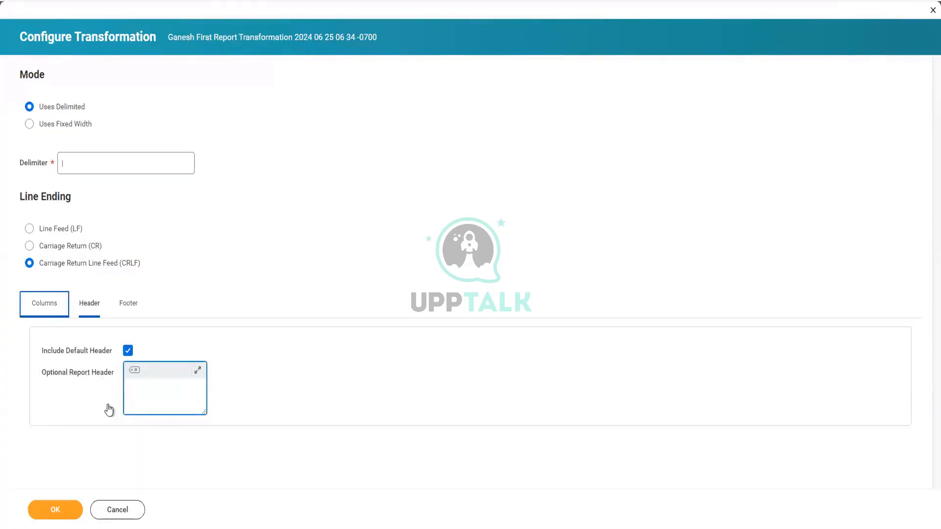
{"action": "scroll", "coordinate": [185, 439], "scroll_direction": "down", "scroll_amount": 2}
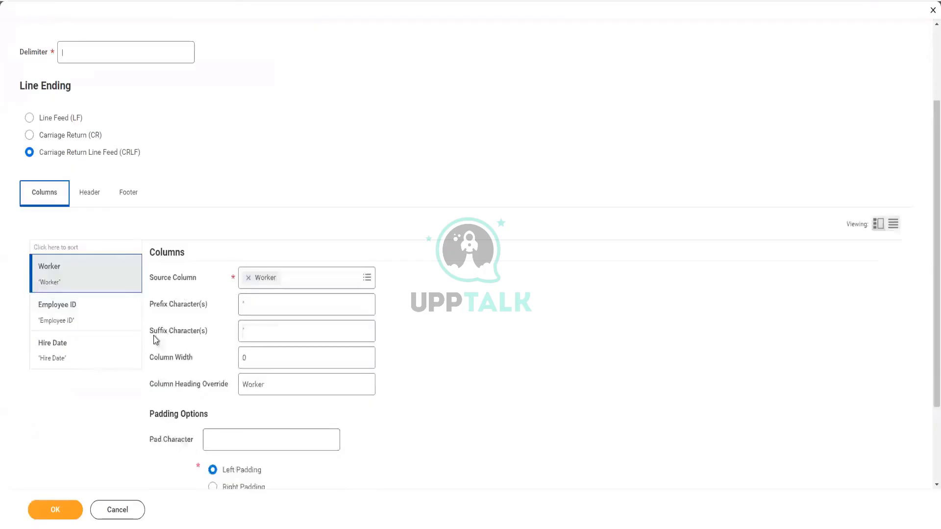
{"action": "left_click", "coordinate": [129, 194]}
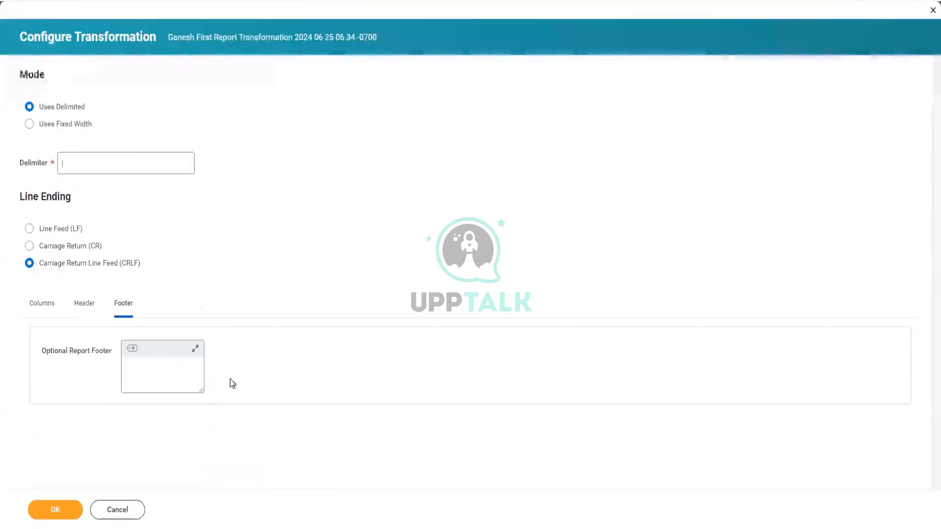
{"action": "left_click", "coordinate": [148, 374]}
{"action": "type", "text": "E"}
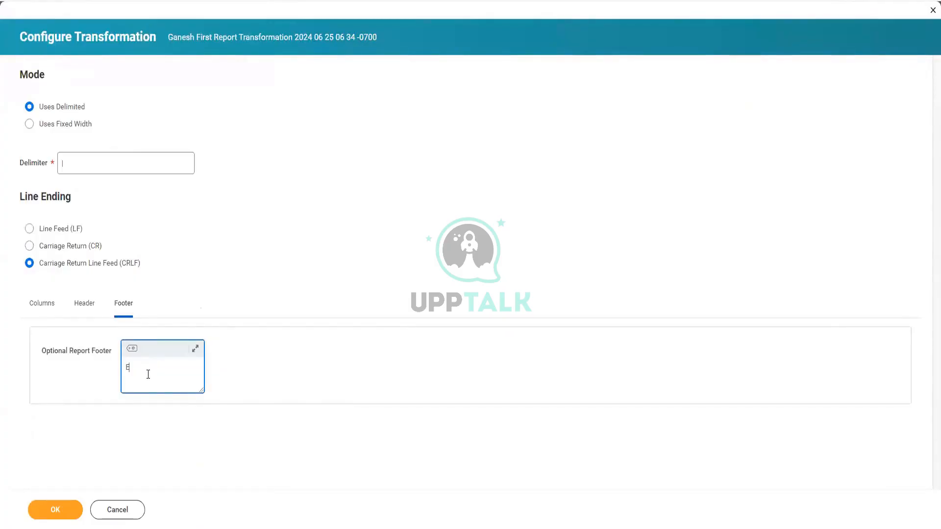
{"action": "type", "text": "nd of File"}
{"action": "left_click", "coordinate": [43, 305]}
{"action": "scroll", "coordinate": [306, 309], "scroll_direction": "down", "scroll_amount": 5}
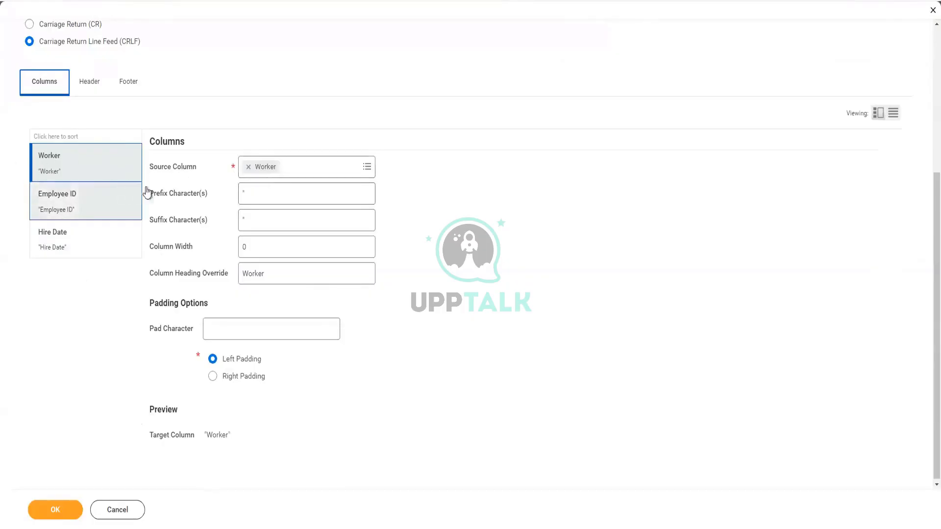
{"action": "left_click", "coordinate": [241, 216]}
{"action": "type", "text": "\""}
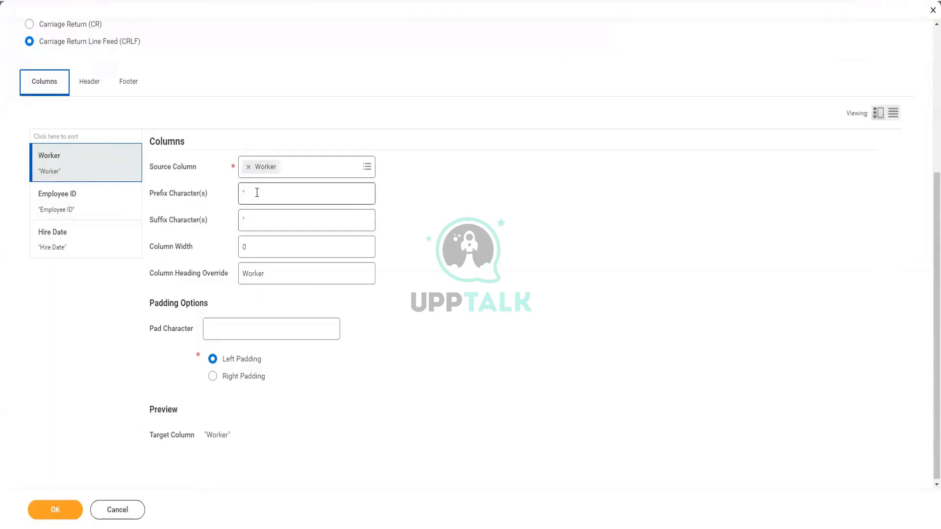
{"action": "key", "text": "alt+Tab"}
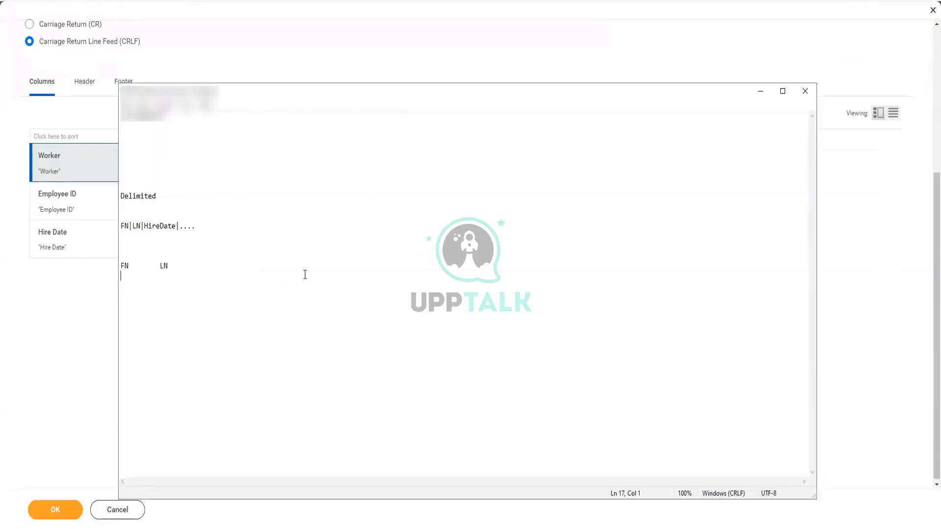
{"action": "key", "text": "Return"}
{"action": "key", "text": "Return"}
{"action": "type", "text": "\"A\""}
{"action": "left_click", "coordinate": [78, 292]}
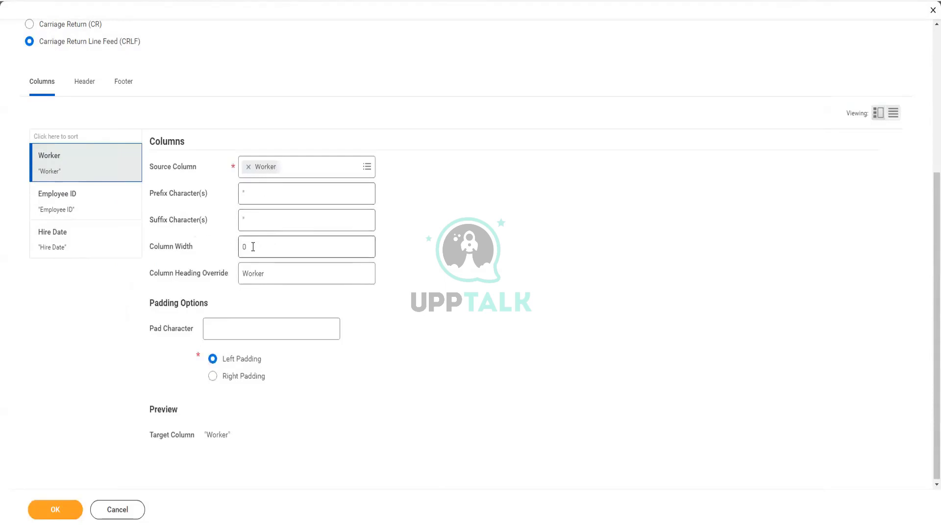
{"action": "mouse_move", "coordinate": [252, 247]}
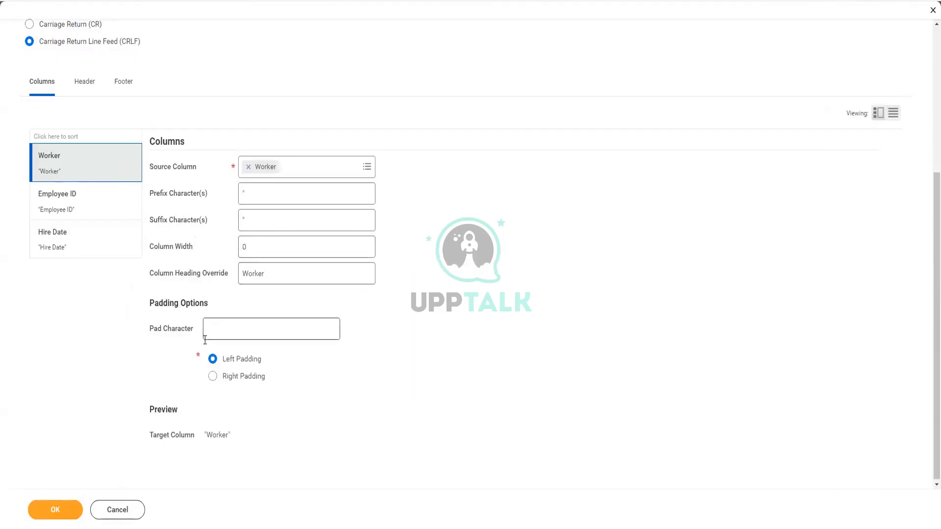
{"action": "mouse_move", "coordinate": [207, 336]}
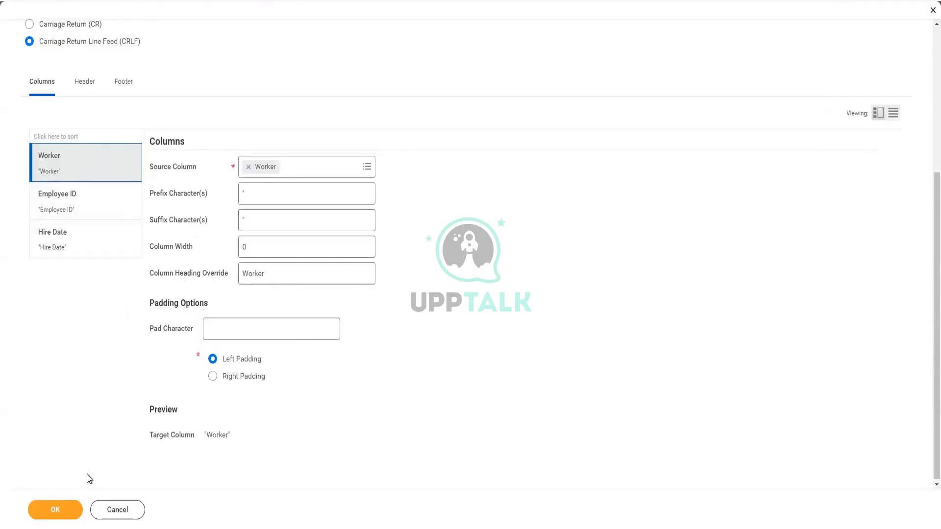
- Save the transformation settings and search Workday for 'intsys:Ganes' integration systems
{"action": "left_click", "coordinate": [57, 513]}
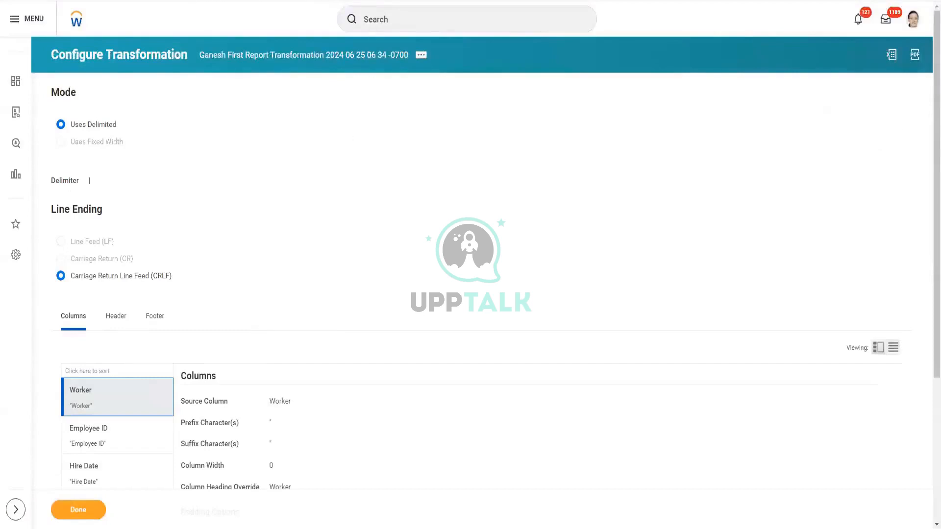
{"action": "left_click", "coordinate": [416, 17]}
{"action": "type", "text": "in"}
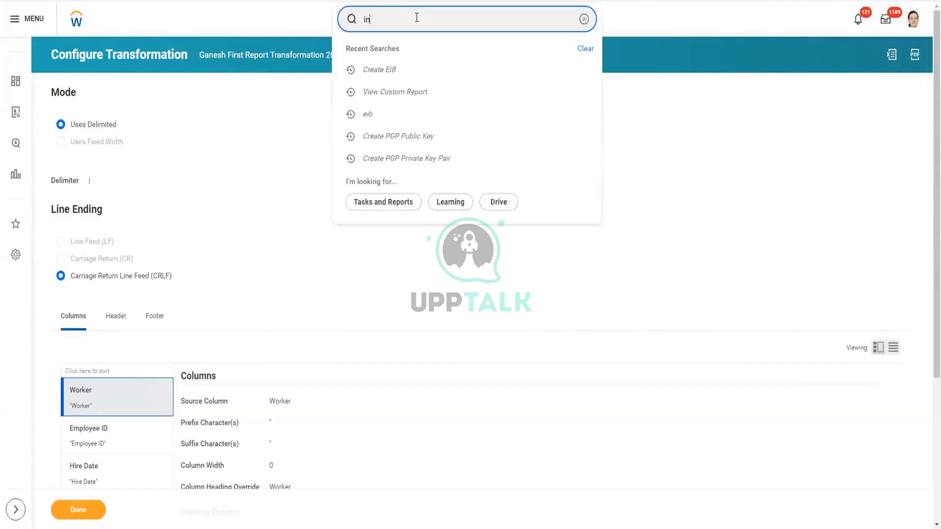
{"action": "type", "text": "tsys:"}
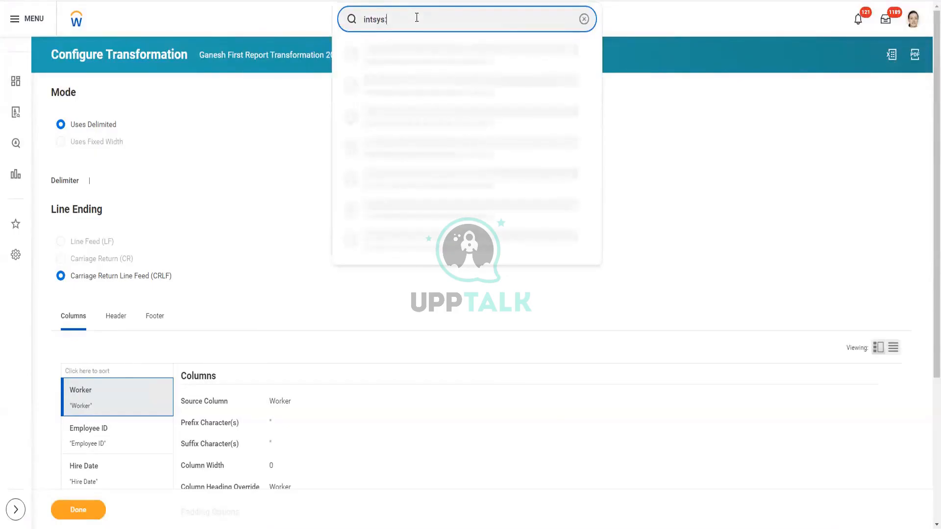
{"action": "type", "text": "int"}
{"action": "type", "text": "001"}
{"action": "key", "text": "BackSpace"}
{"action": "key", "text": "BackSpace"}
{"action": "key", "text": "BackSpace"}
{"action": "key", "text": "BackSpace"}
{"action": "key", "text": "BackSpace"}
{"action": "key", "text": "BackSpace"}
{"action": "type", "text": "Ganes"}
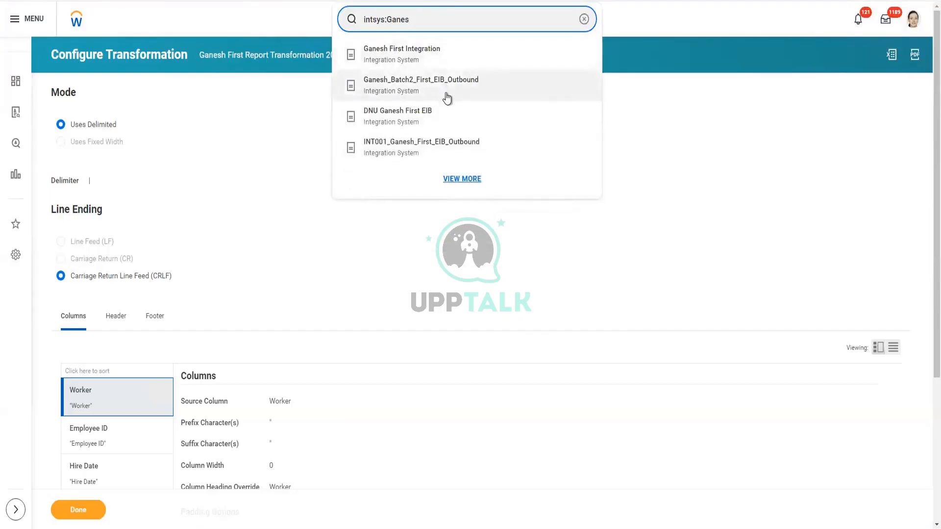
- Launch INT001_Ganesh_First_EIB_Outbound to run now via Integration > Launch / Schedule
{"action": "left_click", "coordinate": [443, 147]}
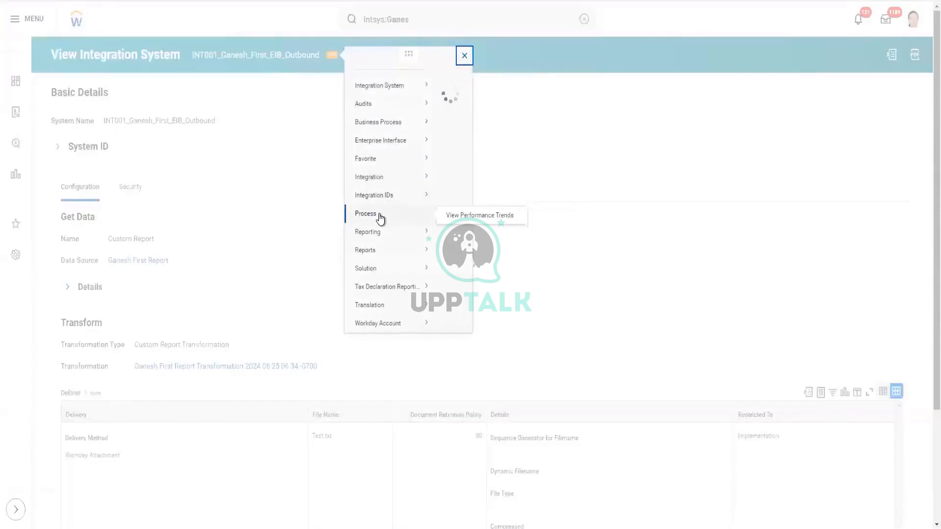
{"action": "mouse_move", "coordinate": [388, 191]}
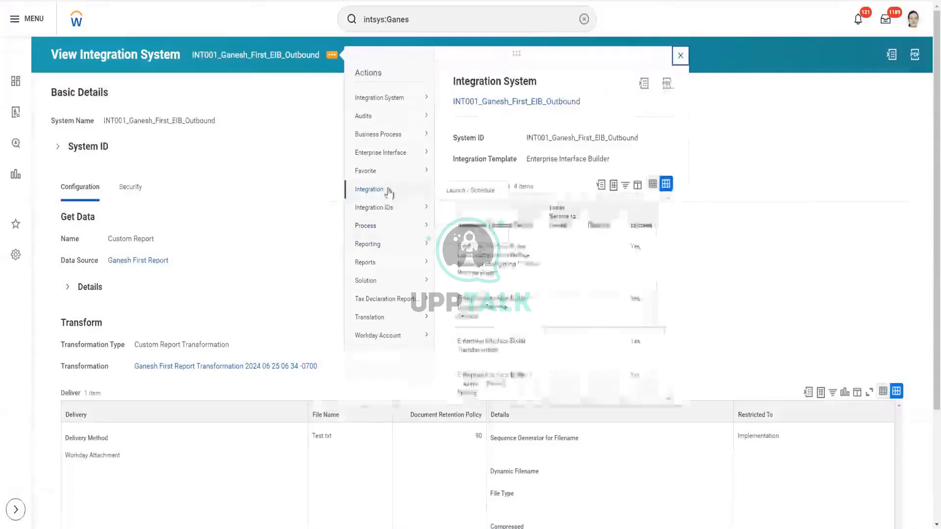
{"action": "left_click", "coordinate": [461, 192]}
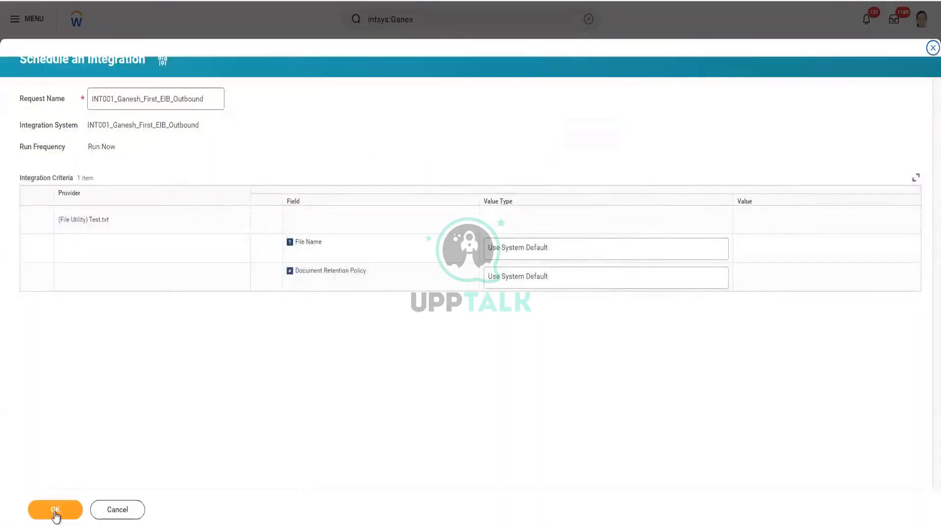
{"action": "left_click", "coordinate": [54, 512]}
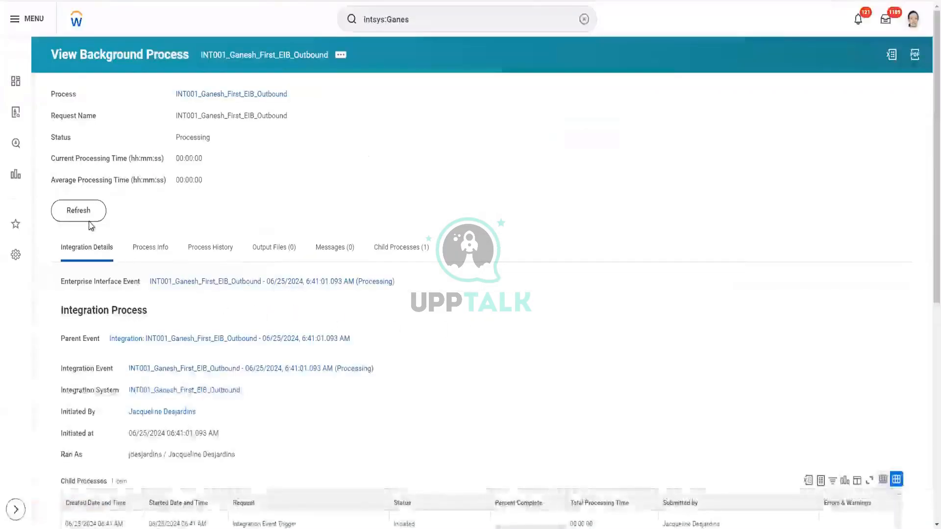
- Refresh the background process until it shows Completed with 'Interface completed successfully!'
{"action": "scroll", "coordinate": [262, 348], "scroll_direction": "down", "scroll_amount": 2}
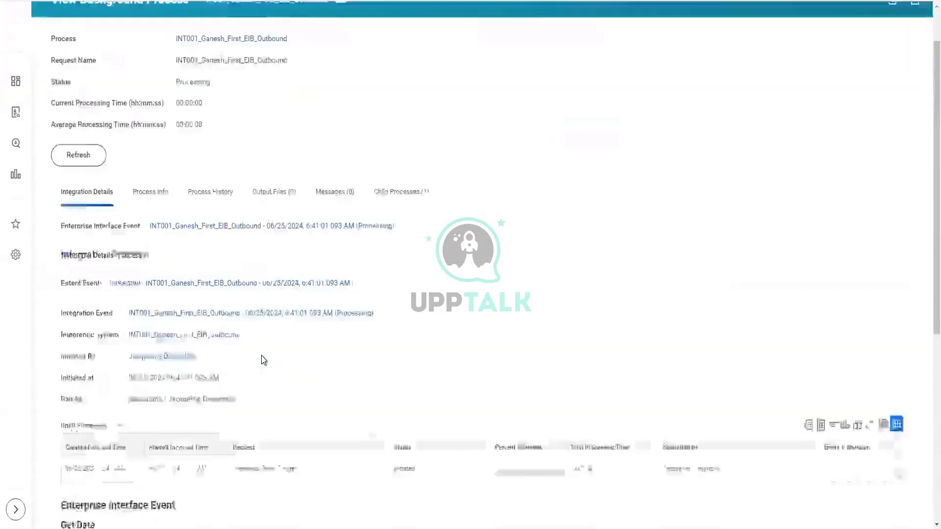
{"action": "scroll", "coordinate": [263, 355], "scroll_direction": "up", "scroll_amount": 2}
{"action": "left_click", "coordinate": [81, 211]}
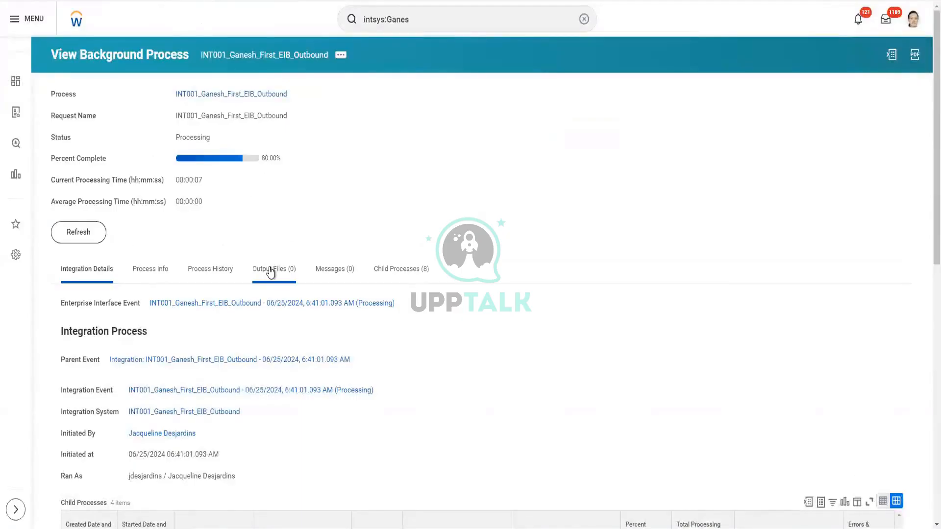
{"action": "left_click", "coordinate": [88, 234]}
{"action": "left_click", "coordinate": [87, 236]}
{"action": "left_click", "coordinate": [75, 242]}
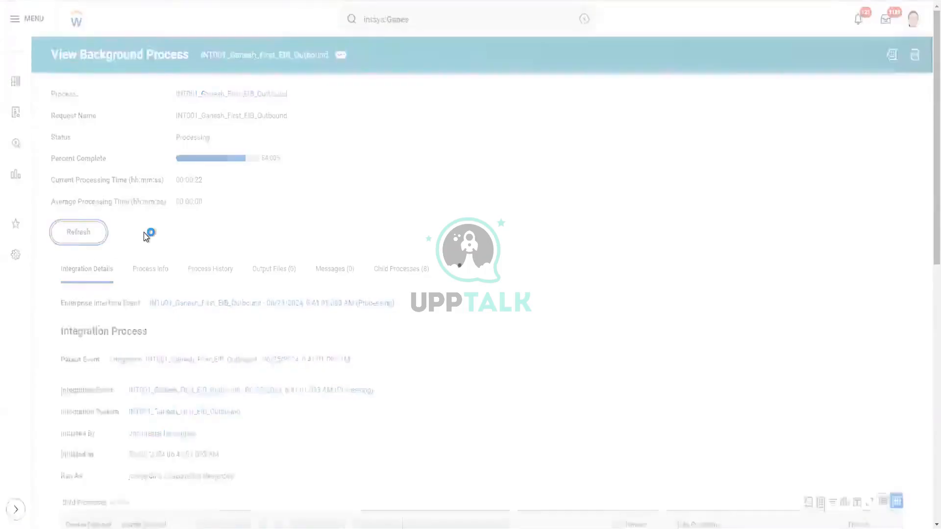
{"action": "scroll", "coordinate": [418, 475], "scroll_direction": "down", "scroll_amount": 5}
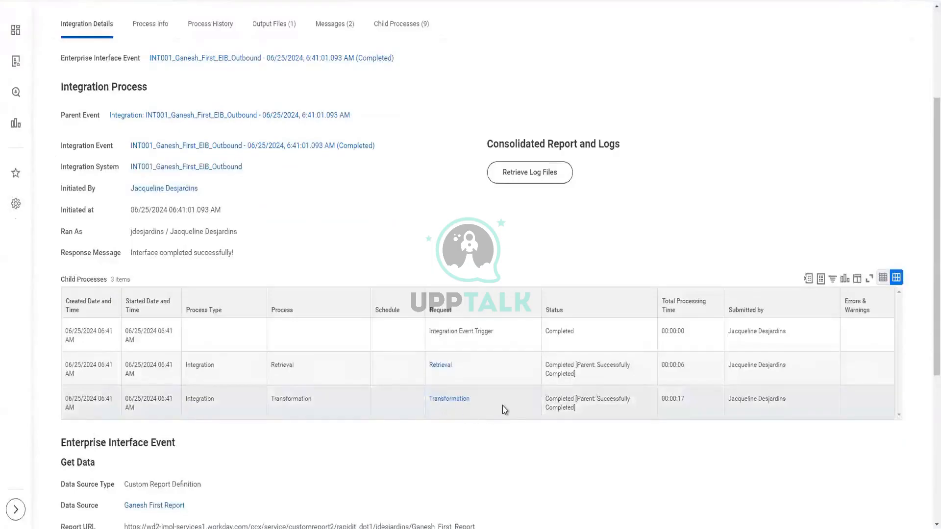
{"action": "scroll", "coordinate": [343, 294], "scroll_direction": "up", "scroll_amount": 4}
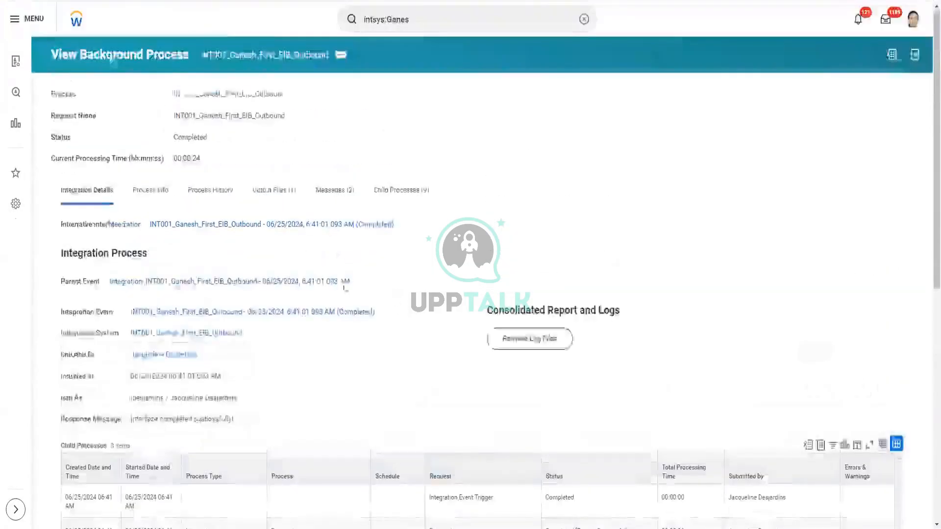
- Download the Test.txt output file and open it in Notepad++ from Downloads
{"action": "left_click", "coordinate": [281, 201]}
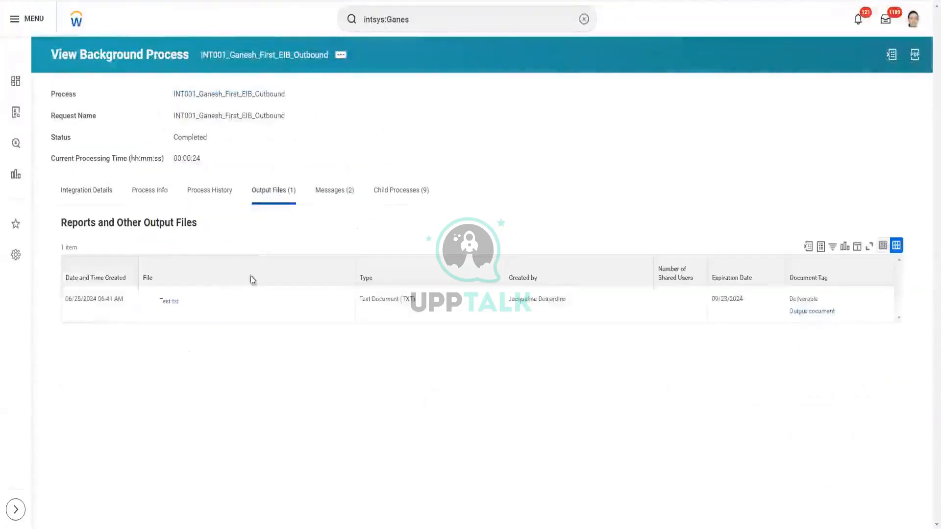
{"action": "left_click", "coordinate": [170, 307]}
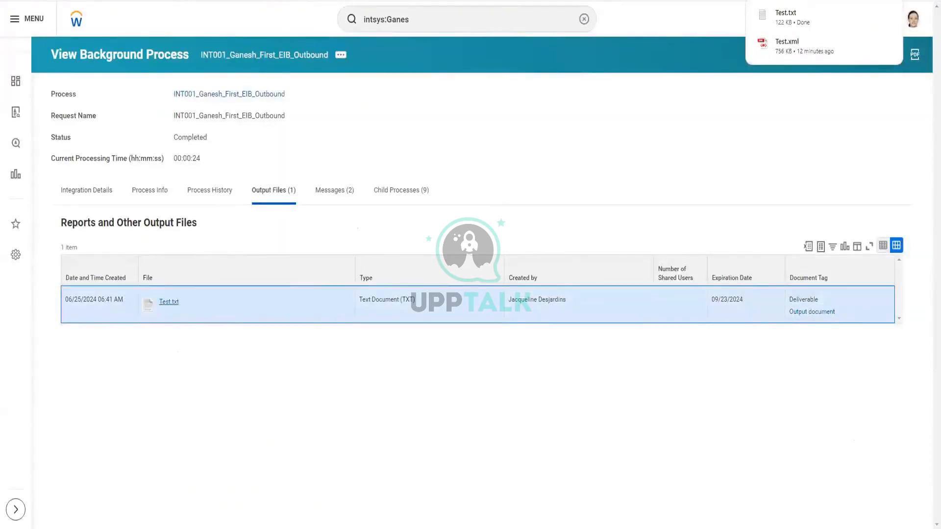
{"action": "left_click", "coordinate": [260, 525]}
{"action": "left_click", "coordinate": [311, 175]}
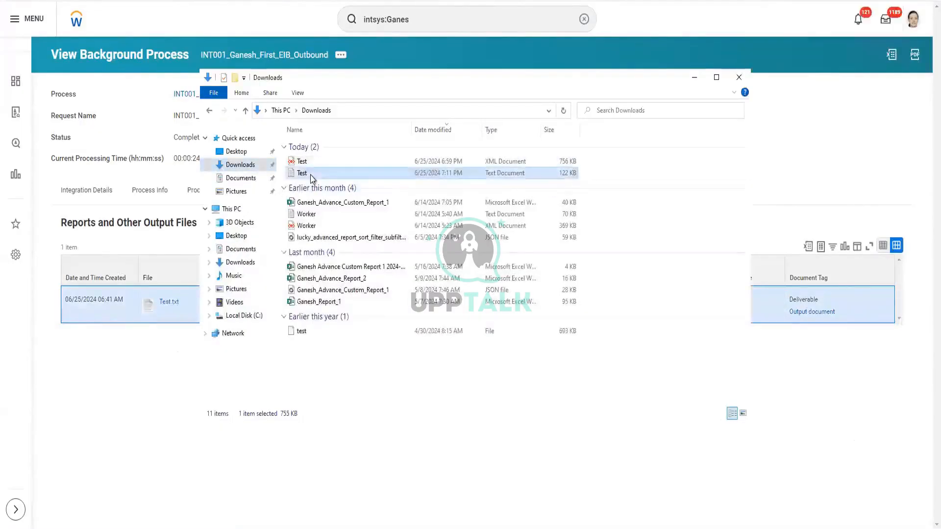
{"action": "right_click", "coordinate": [310, 175]}
{"action": "left_click", "coordinate": [259, 221]}
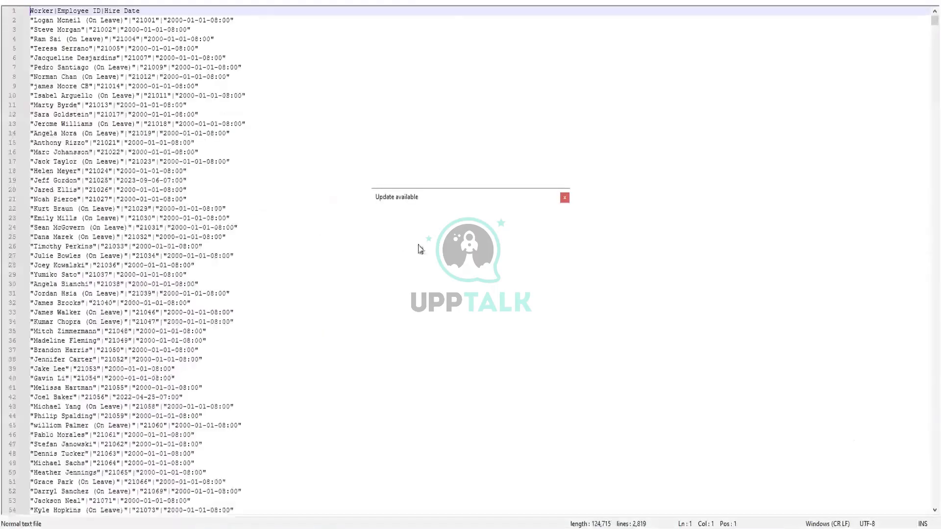
- Dismiss the update notice and check the Worker|Employee ID|Hire Date header and first rows
{"action": "left_click", "coordinate": [470, 275]}
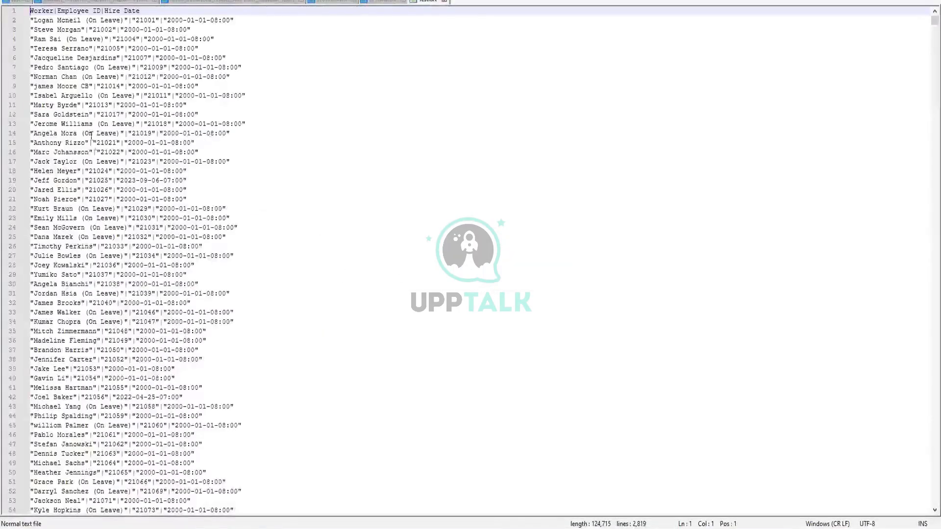
{"action": "left_click", "coordinate": [131, 124]}
{"action": "left_click_drag", "start_coordinate": [142, 11], "coordinate": [22, 4]}
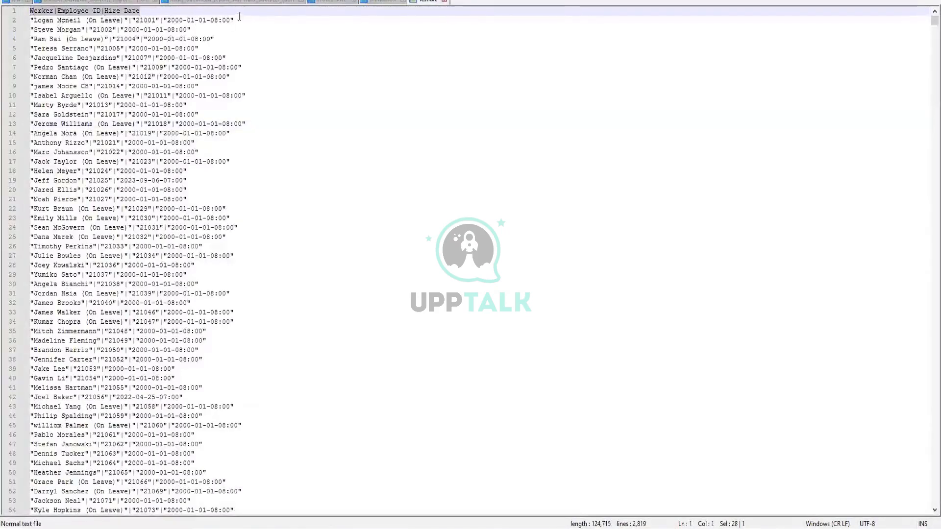
{"action": "left_click_drag", "start_coordinate": [235, 20], "coordinate": [25, 19]}
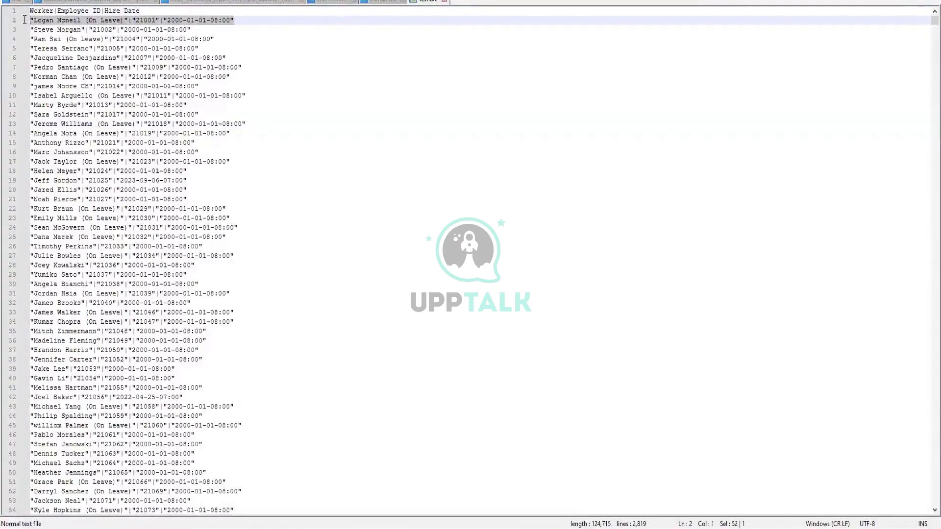
{"action": "left_click", "coordinate": [325, 228]}
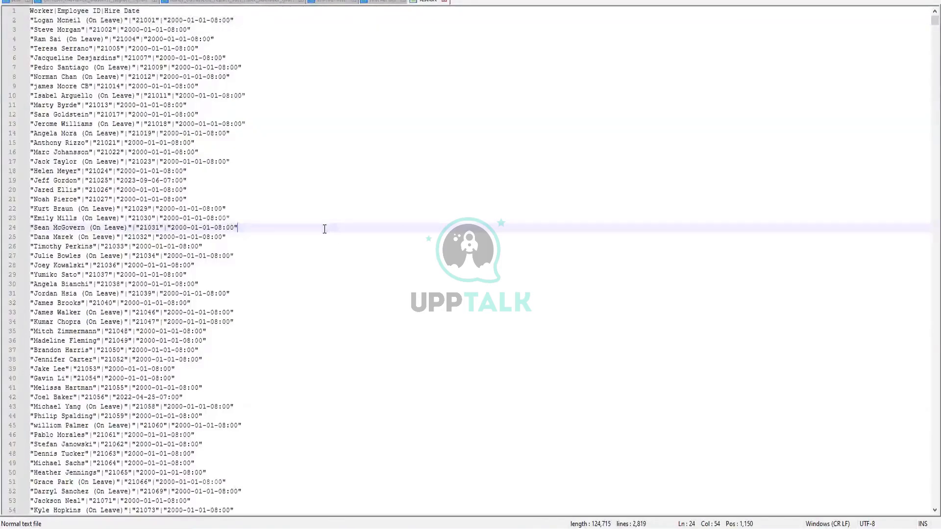
- Confirm the file ends with the End of File footer at line 2819, then return to the top
{"action": "key", "text": "ctrl+End"}
{"action": "left_click_drag", "start_coordinate": [88, 502], "coordinate": [26, 503]}
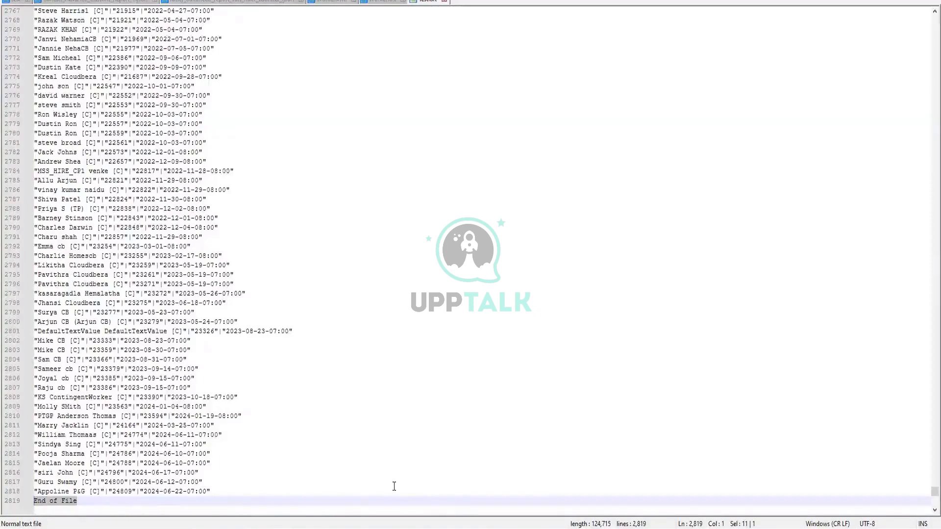
{"action": "key", "text": "ctrl+Home"}
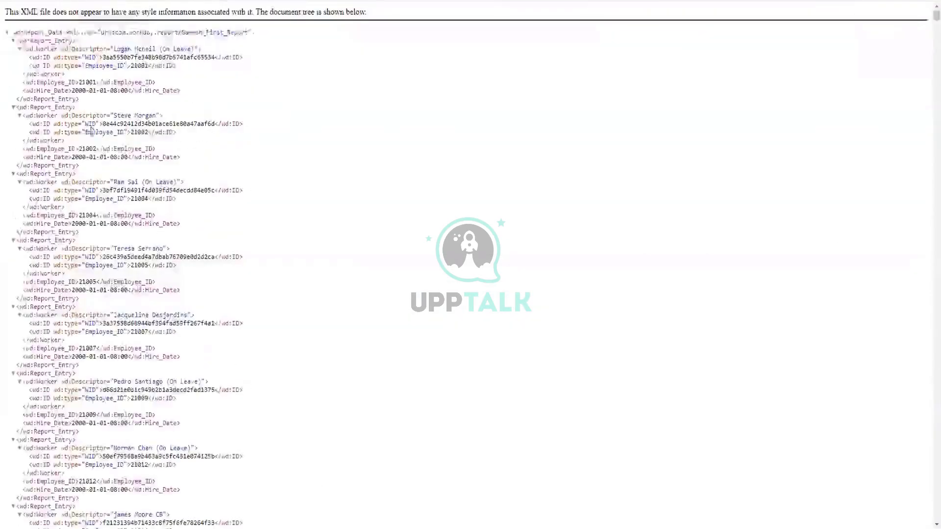
{"action": "left_click_drag", "start_coordinate": [10, 32], "coordinate": [164, 268]}
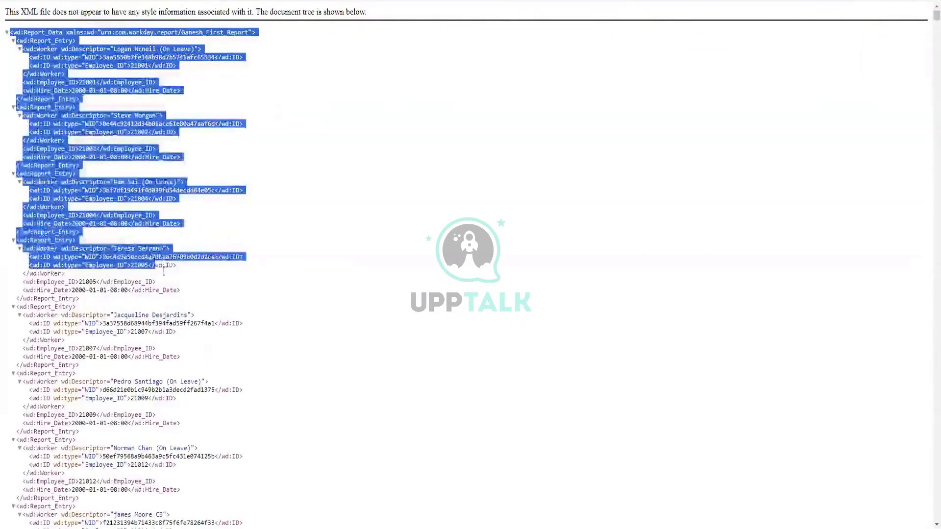